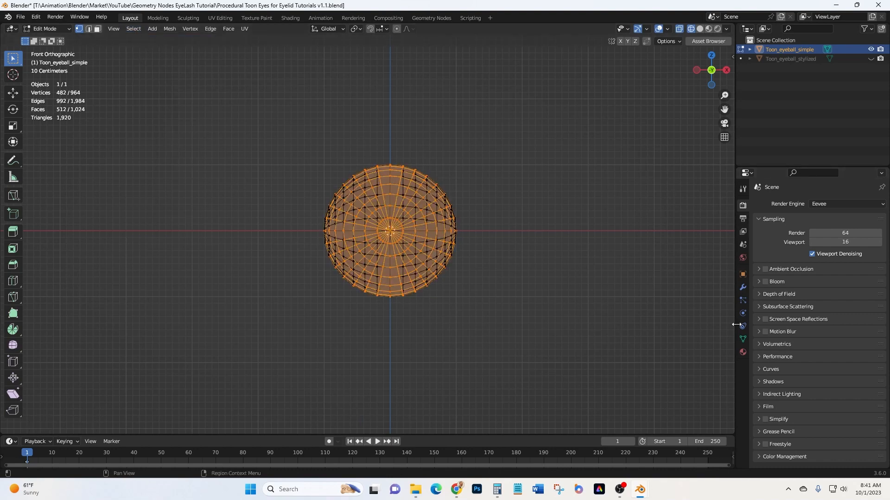
- Create a vertex group named vert.Grp.Eyeball and assign the selected inner sphere vertices to it
{"action": "left_click", "coordinate": [742, 339]}
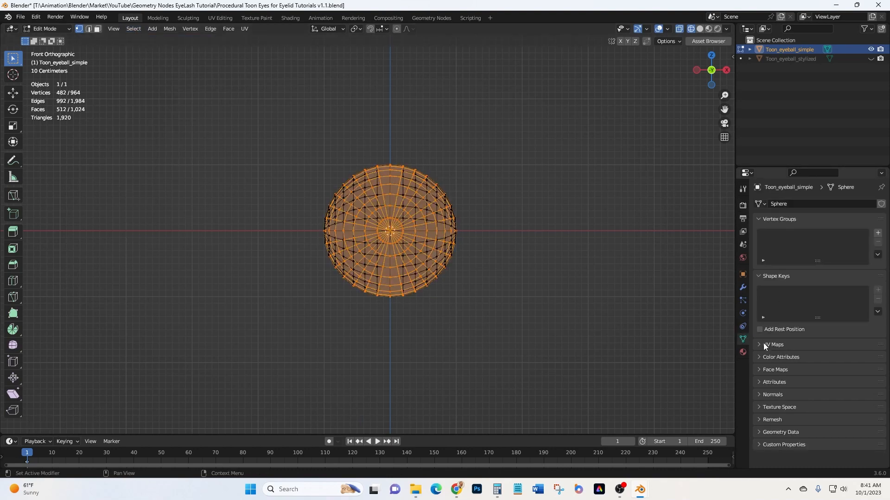
{"action": "left_click", "coordinate": [877, 233]}
{"action": "double_click", "coordinate": [820, 238]}
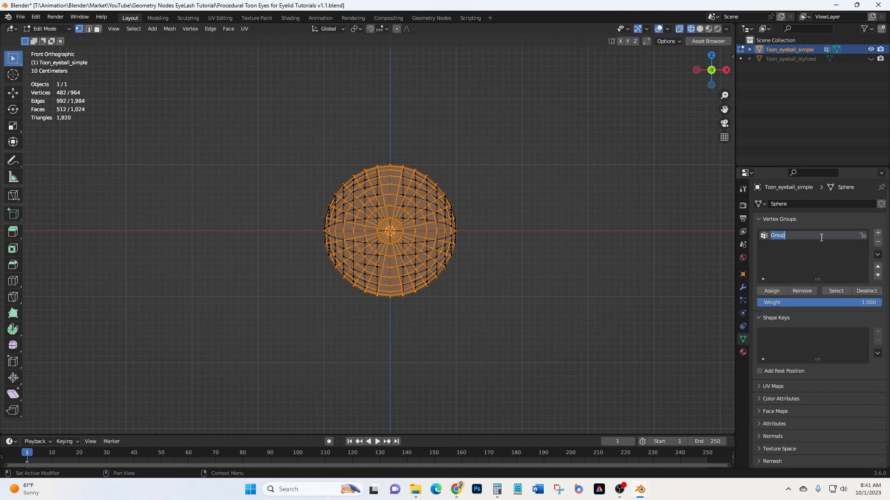
{"action": "type", "text": "vert.Grp.Eye"}
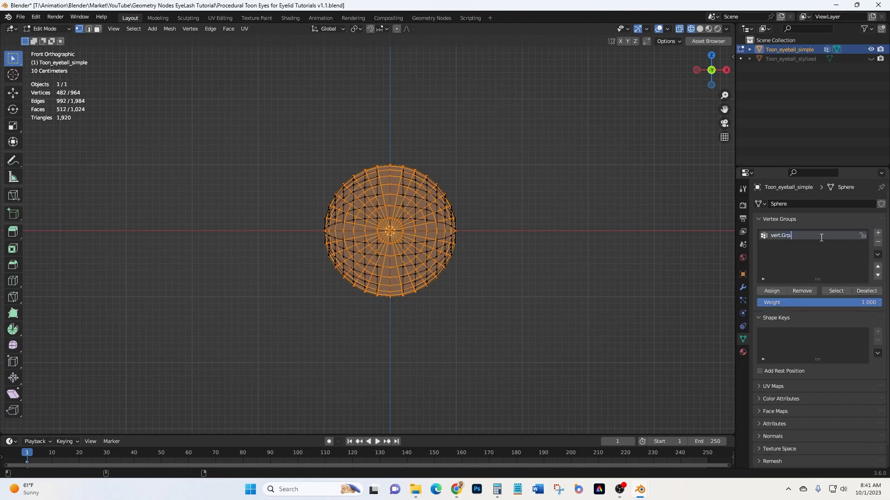
{"action": "type", "text": "ball"}
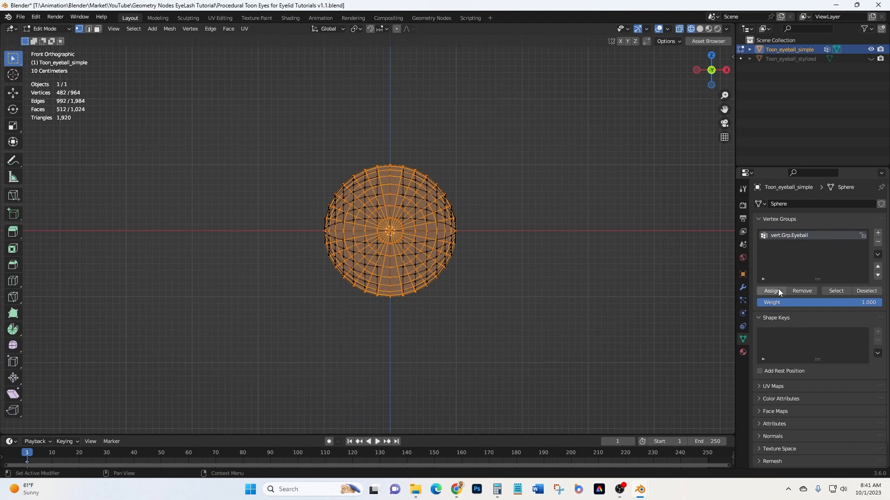
- Hide the eyeball vertices, then duplicate the remaining outer sphere in place and hide the duplicate
{"action": "type", "text": "h"}
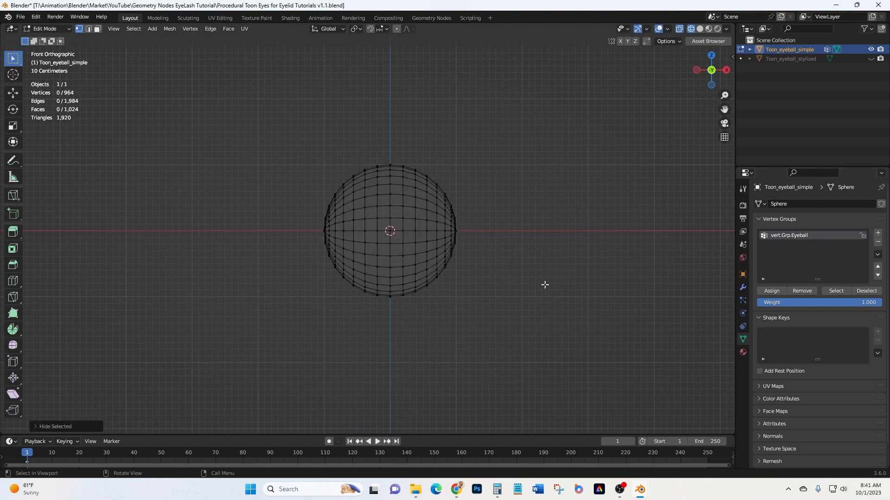
{"action": "left_click_drag", "start_coordinate": [300, 161], "coordinate": [515, 343]}
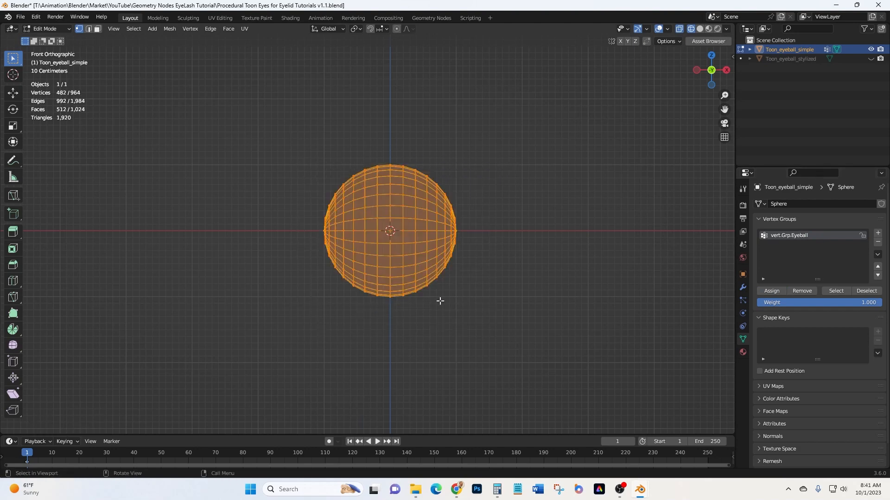
{"action": "key", "text": "shift+d"}
{"action": "right_click", "coordinate": [448, 292]}
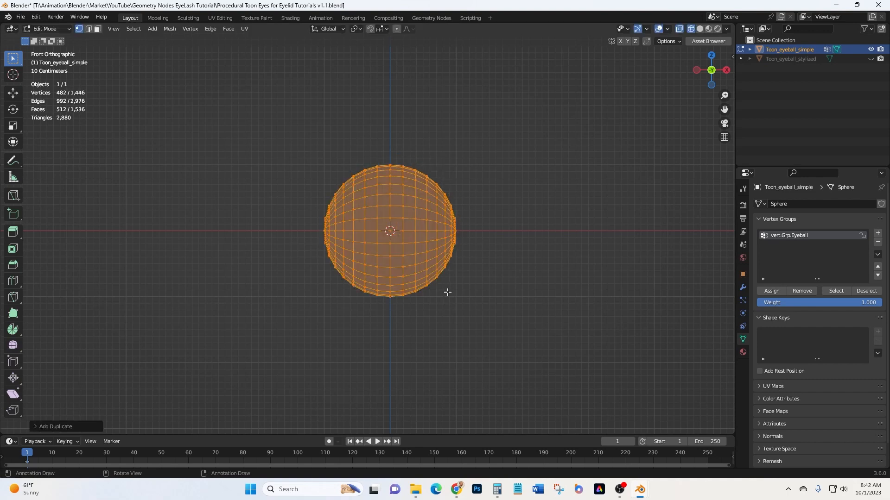
{"action": "key", "text": "h"}
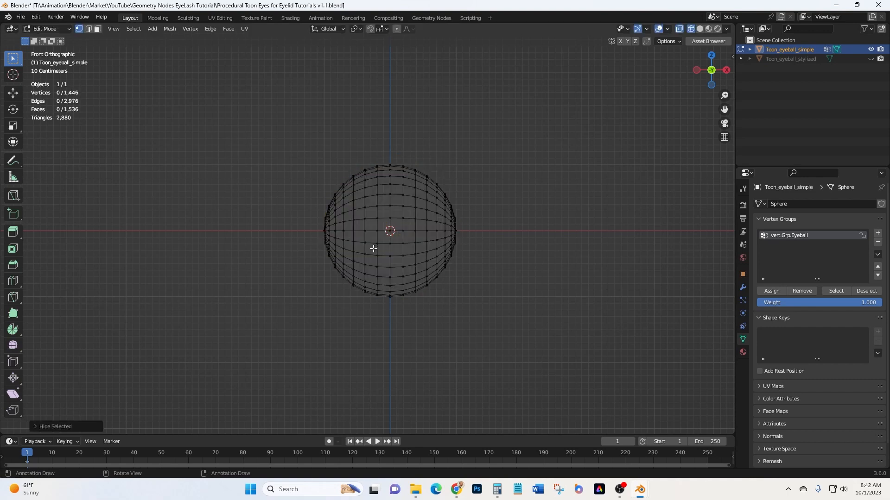
- In the right orthographic view, delete the vertices of the visible sphere below its horizontal center line
{"action": "key", "text": "KP_3"}
{"action": "scroll", "coordinate": [373, 249], "scroll_direction": "up", "scroll_amount": 1}
{"action": "key", "text": "b"}
{"action": "left_click_drag", "start_coordinate": [308, 228], "coordinate": [505, 331]}
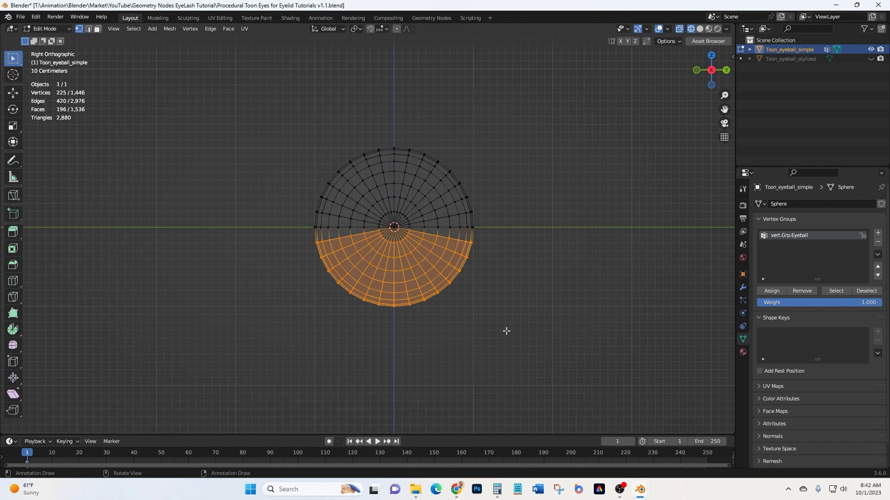
{"action": "key", "text": "x"}
{"action": "left_click", "coordinate": [506, 331]}
- Create a vertex group named vert.Grp.Top and assign all vertices of the remaining upper half-sphere to it
{"action": "key", "text": "b"}
{"action": "left_click_drag", "start_coordinate": [274, 116], "coordinate": [489, 275]}
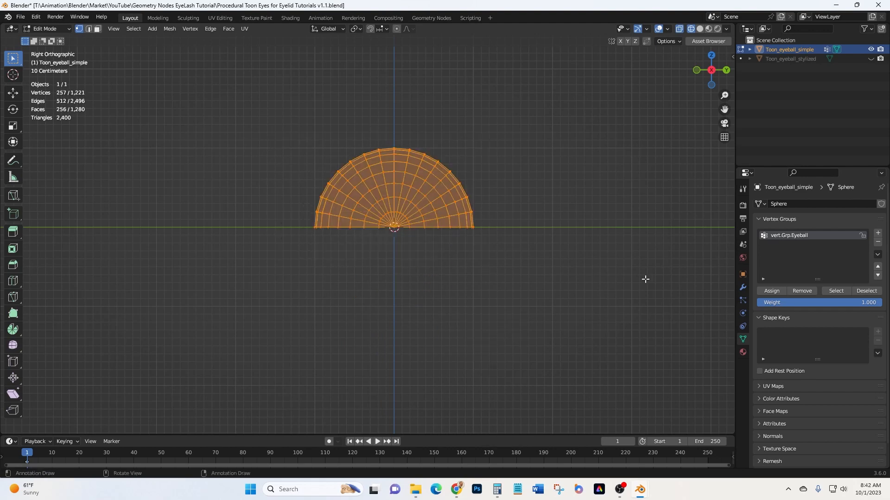
{"action": "left_click", "coordinate": [877, 233]}
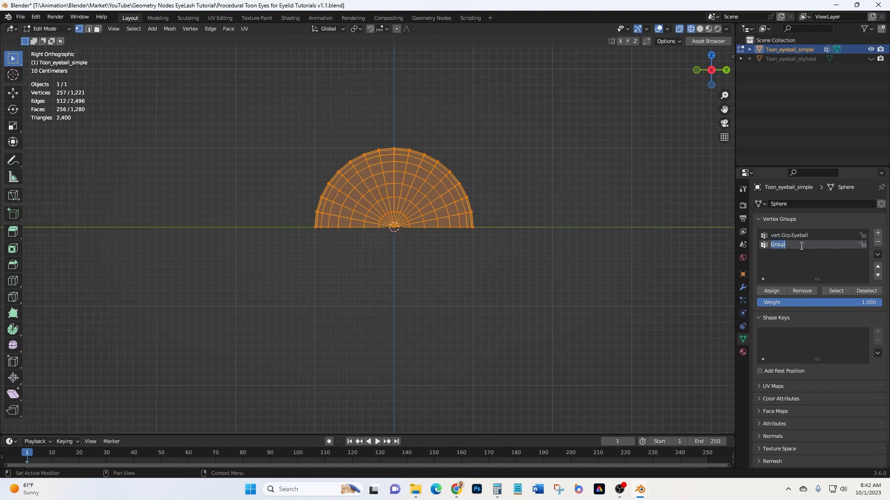
{"action": "type", "text": "vert.Grp.Top"}
{"action": "left_click", "coordinate": [776, 291]}
- Reveal all hidden geometry, then hide only the vertices belonging to vert.Grp.Eyeball and vert.Grp.Top
{"action": "key", "text": "alt+h"}
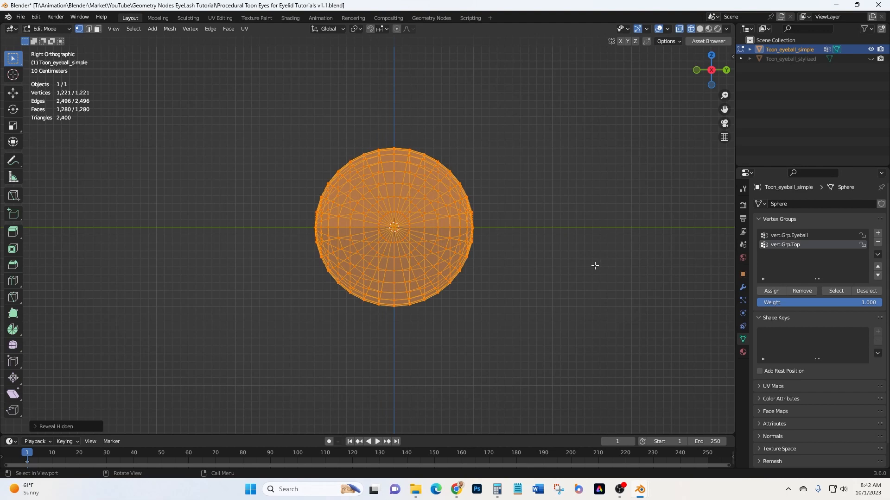
{"action": "left_click", "coordinate": [586, 266]}
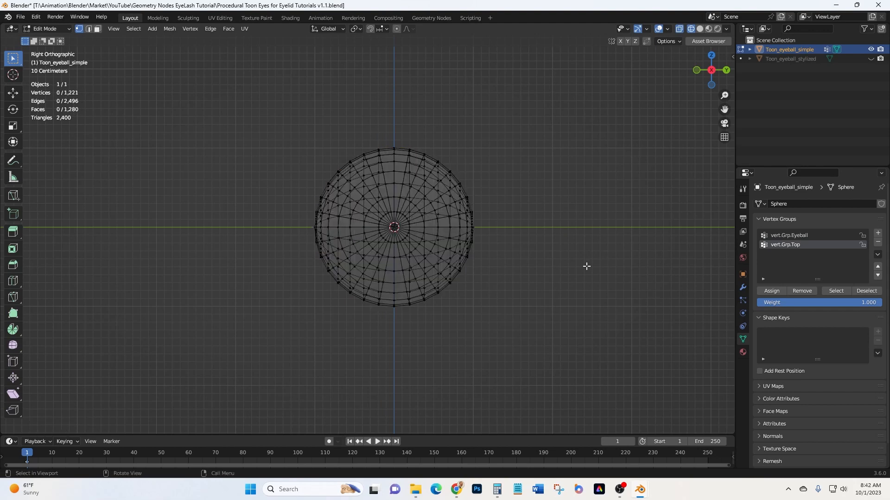
{"action": "left_click", "coordinate": [771, 235]}
{"action": "left_click", "coordinate": [825, 291]}
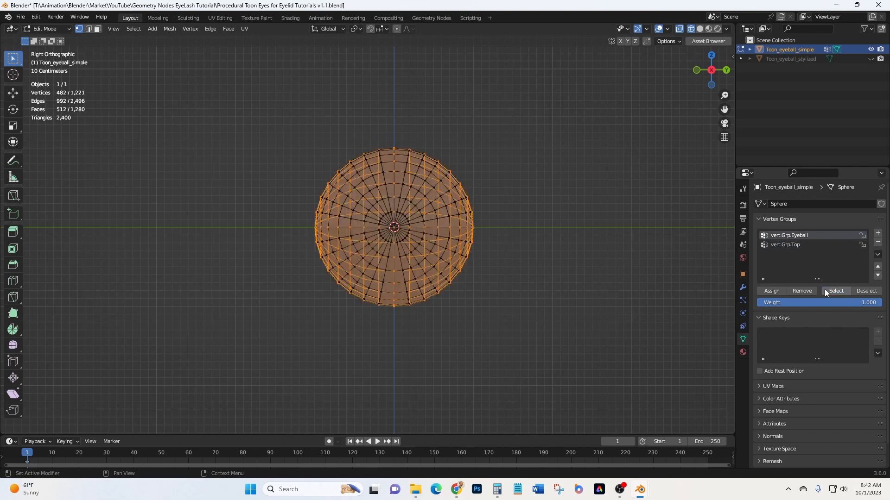
{"action": "left_click", "coordinate": [780, 245]}
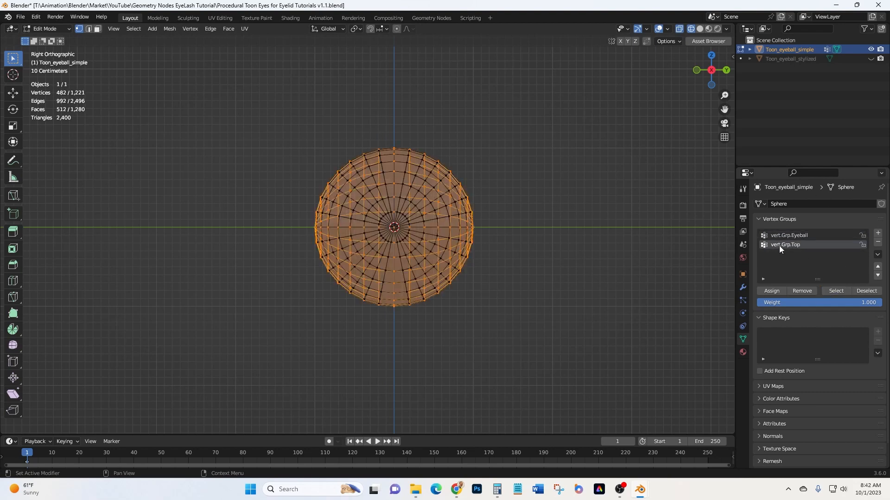
{"action": "left_click", "coordinate": [833, 289]}
{"action": "key", "text": "h"}
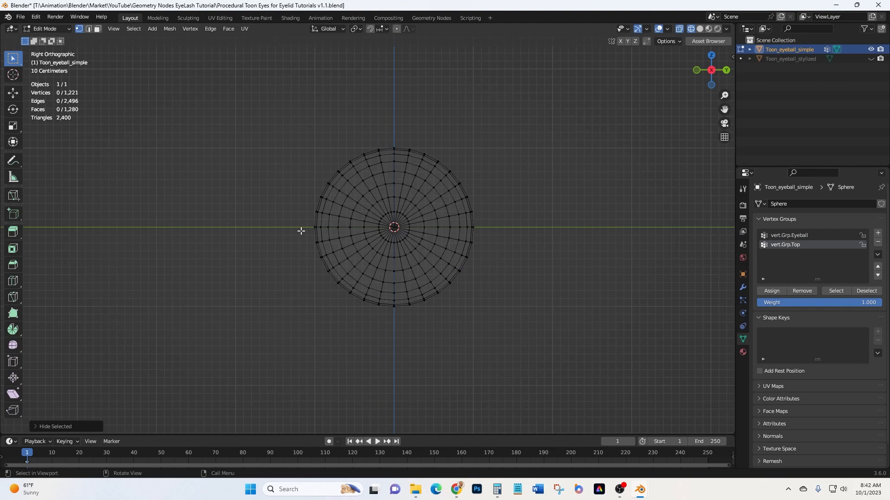
- Delete the vertices of the remaining visible sphere above its horizontal center line
{"action": "left_click_drag", "start_coordinate": [266, 138], "coordinate": [497, 224]}
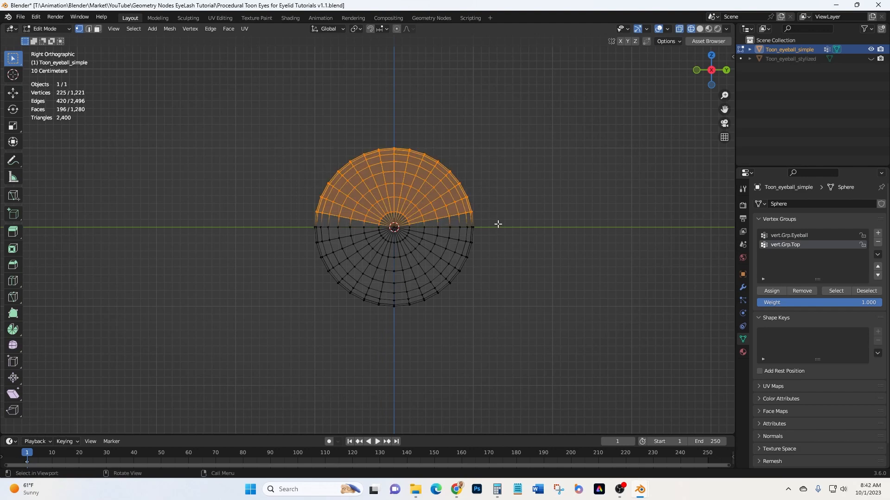
{"action": "key", "text": "x"}
{"action": "left_click", "coordinate": [498, 224]}
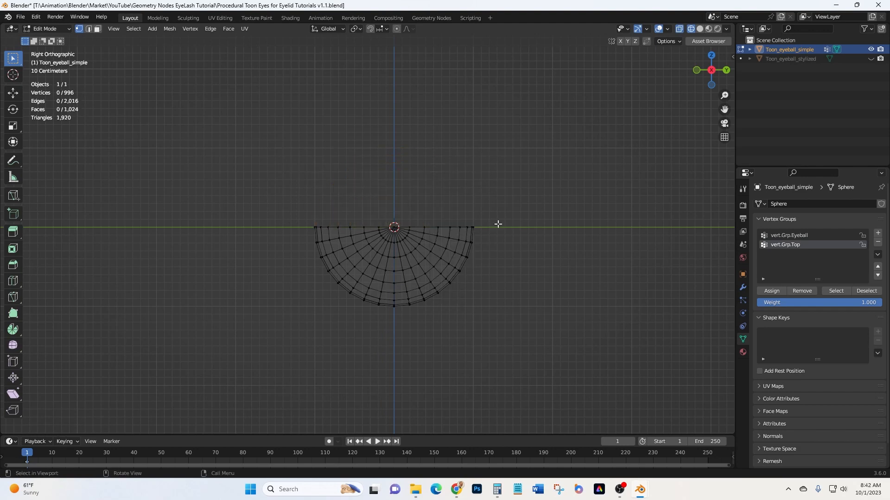
- Create a vertex group named vert.Grp.Bottom and assign all vertices of the lower half-sphere to it
{"action": "left_click_drag", "start_coordinate": [300, 204], "coordinate": [507, 322]}
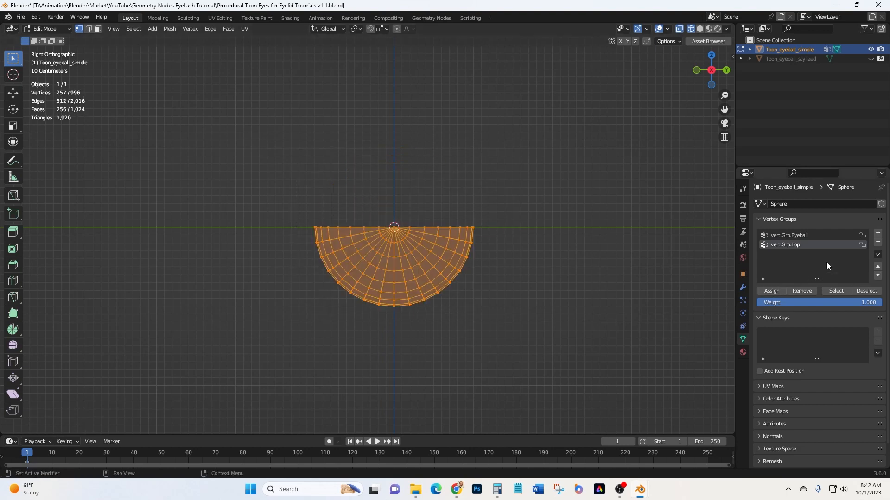
{"action": "left_click", "coordinate": [878, 233]}
{"action": "double_click", "coordinate": [793, 254]}
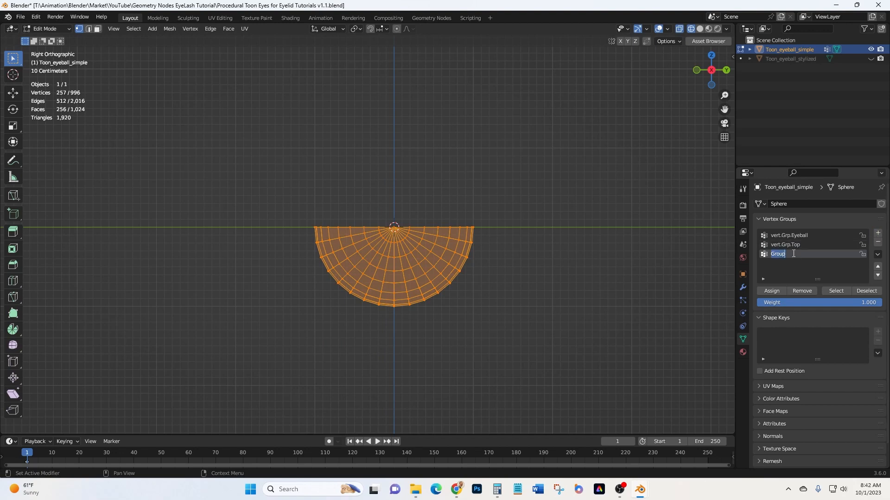
{"action": "type", "text": "vert.Grp.Bottom"}
{"action": "key", "text": "Return"}
{"action": "left_click", "coordinate": [771, 292]}
- Reveal all hidden geometry and select only the vertices of the vert.Grp.Top group
{"action": "key", "text": "alt+h"}
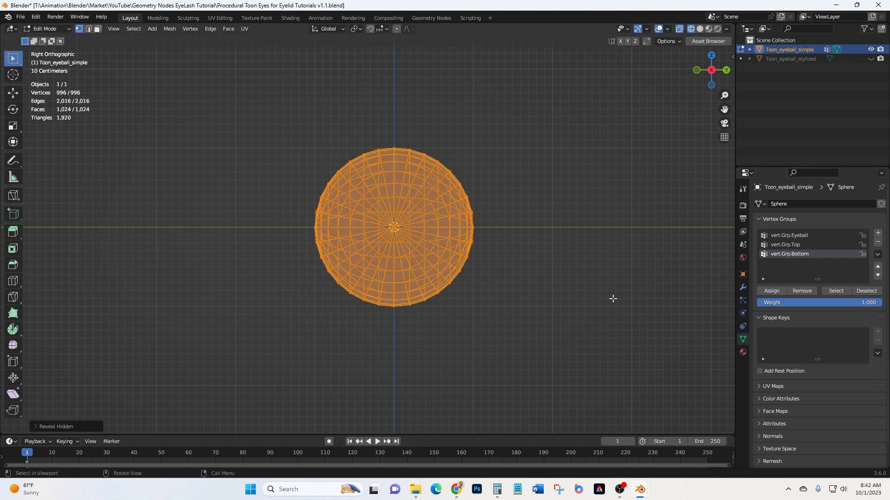
{"action": "left_click", "coordinate": [551, 286]}
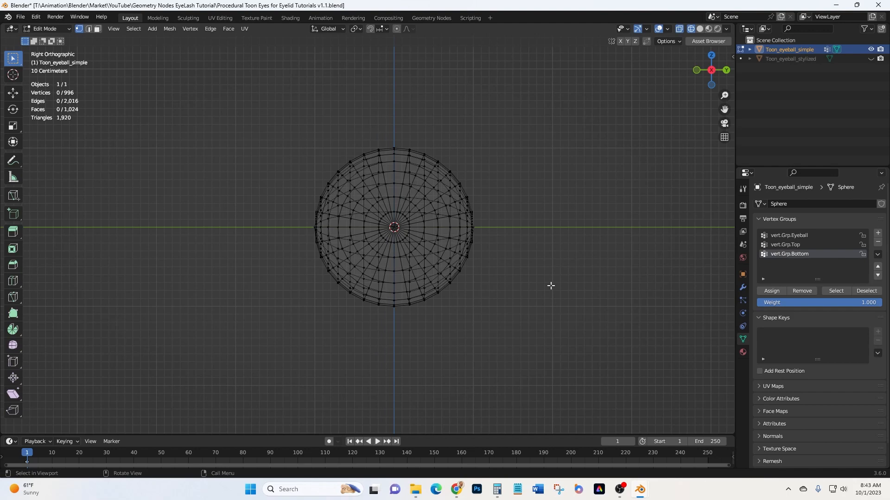
{"action": "left_click", "coordinate": [779, 244]}
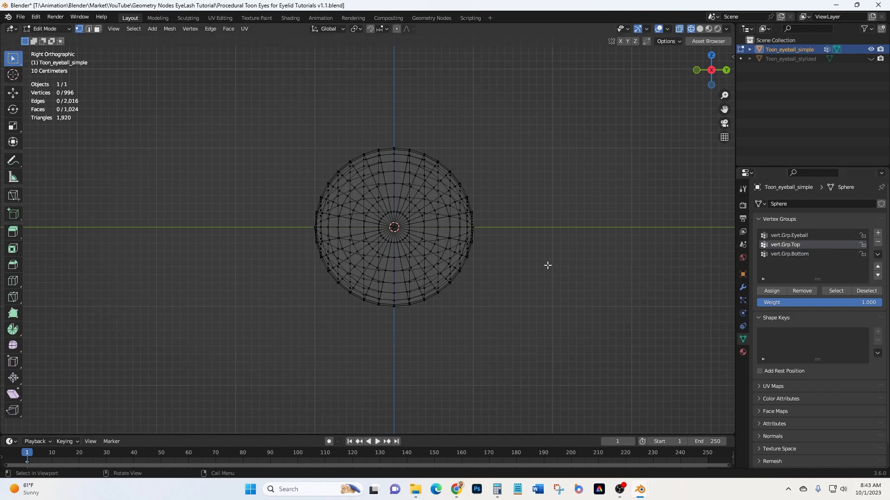
{"action": "left_click", "coordinate": [832, 291]}
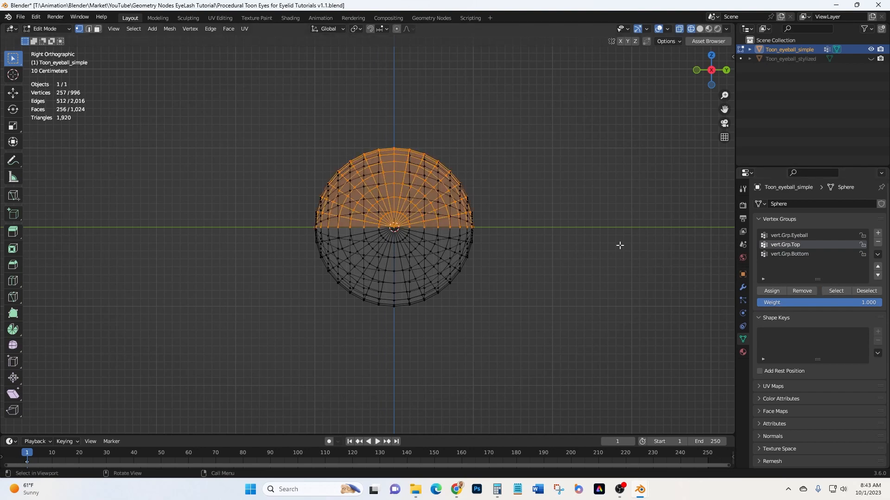
- Show the eye from the front in Material Preview shading and make the skin material a single-user copy named skin.Top
{"action": "left_click", "coordinate": [707, 29]}
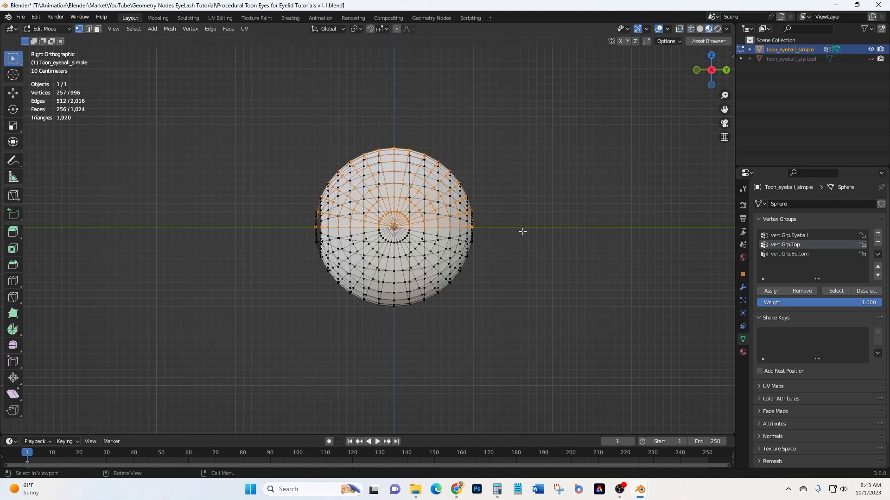
{"action": "key", "text": "KP_1"}
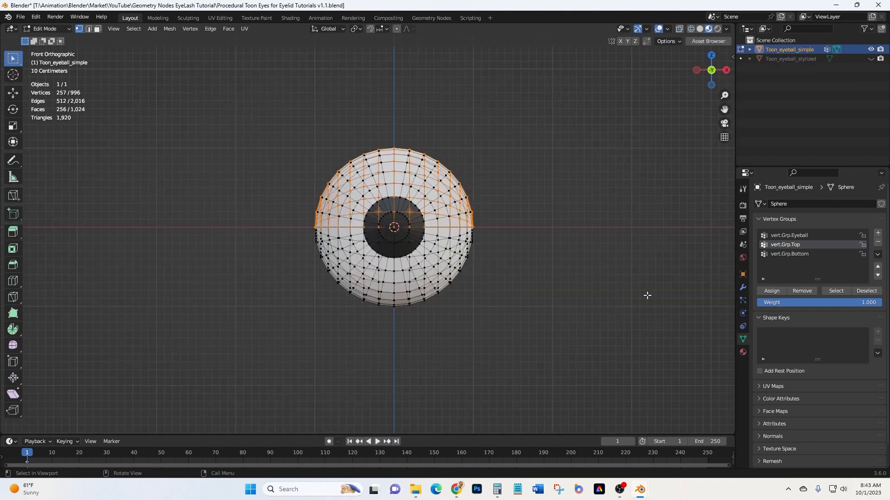
{"action": "left_click", "coordinate": [743, 353]}
{"action": "left_click", "coordinate": [771, 215]}
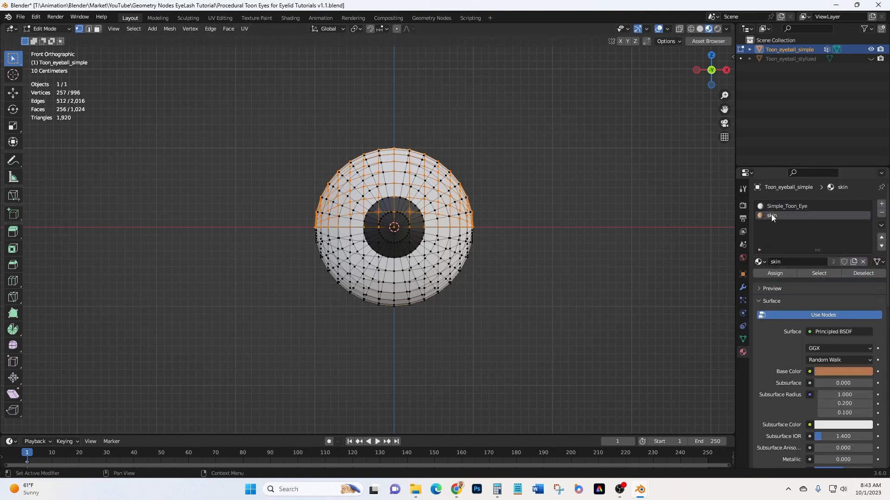
{"action": "left_click", "coordinate": [852, 263]}
{"action": "double_click", "coordinate": [808, 263]}
{"action": "key", "text": "BackSpace"}
{"action": "key", "text": "BackSpace"}
{"action": "key", "text": "BackSpace"}
{"action": "key", "text": "BackSpace"}
{"action": "type", "text": ".Top"}
{"action": "key", "text": "Return"}
- Assign skin.Top to the selected upper eyelid faces and change its base color to teal
{"action": "left_click", "coordinate": [768, 272]}
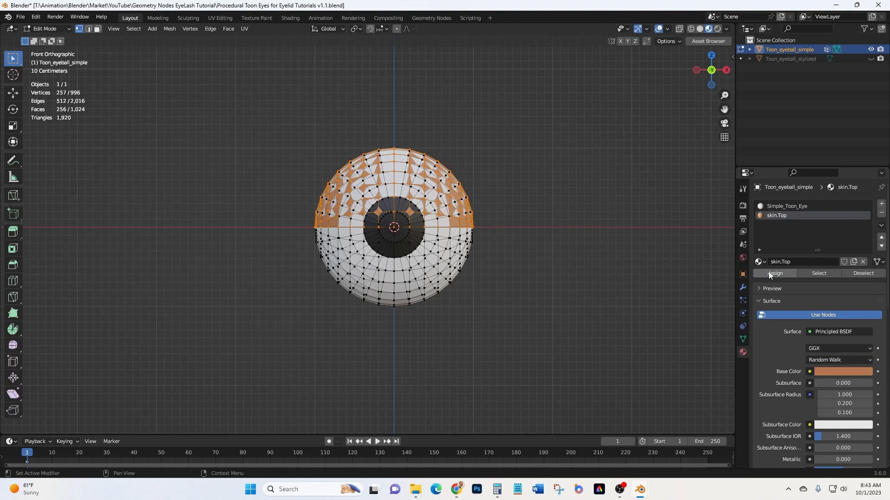
{"action": "left_click", "coordinate": [826, 372]}
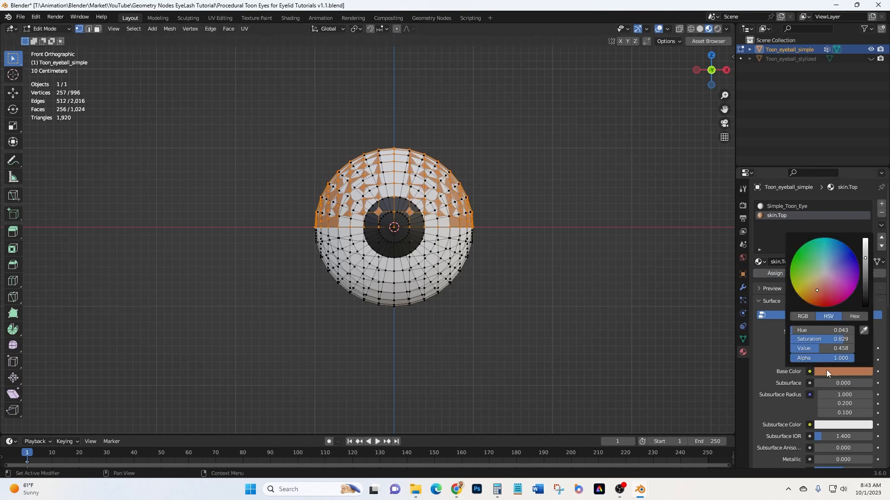
{"action": "left_click_drag", "start_coordinate": [816, 302], "coordinate": [822, 256]}
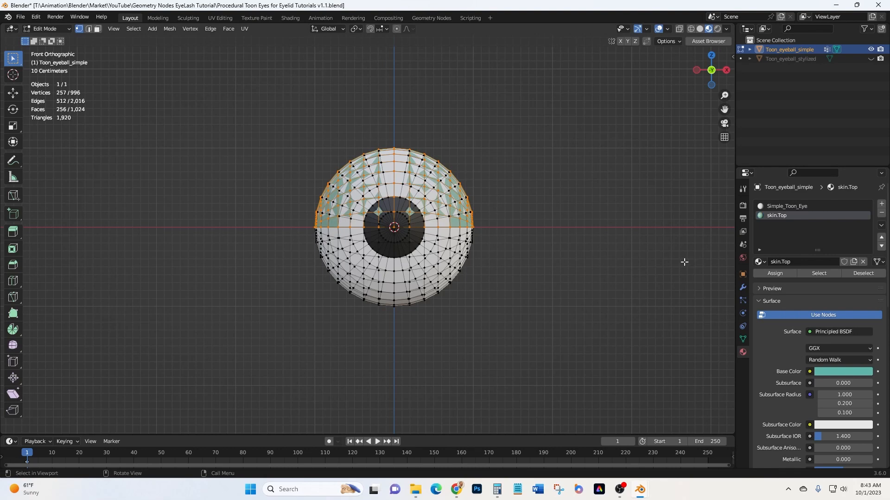
- Deselect the vert.Grp.Top vertices and select the vertices of the vert.Grp.Bottom group
{"action": "left_click", "coordinate": [743, 340]}
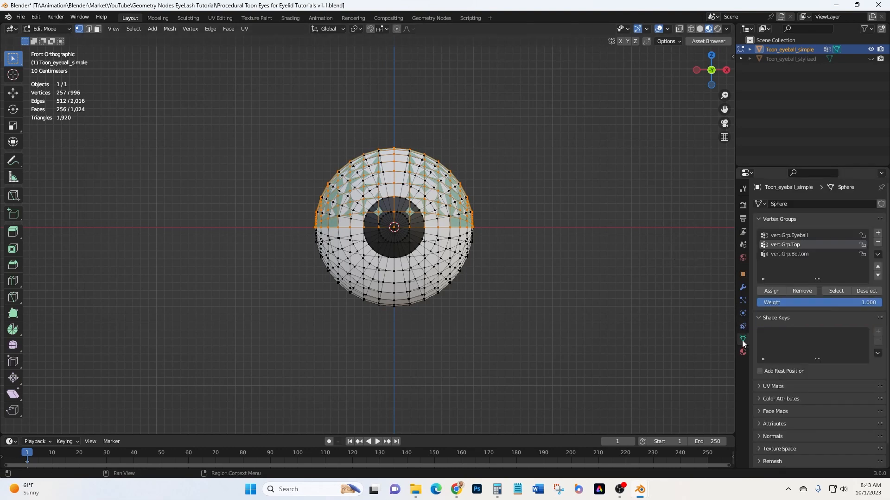
{"action": "left_click", "coordinate": [854, 291]}
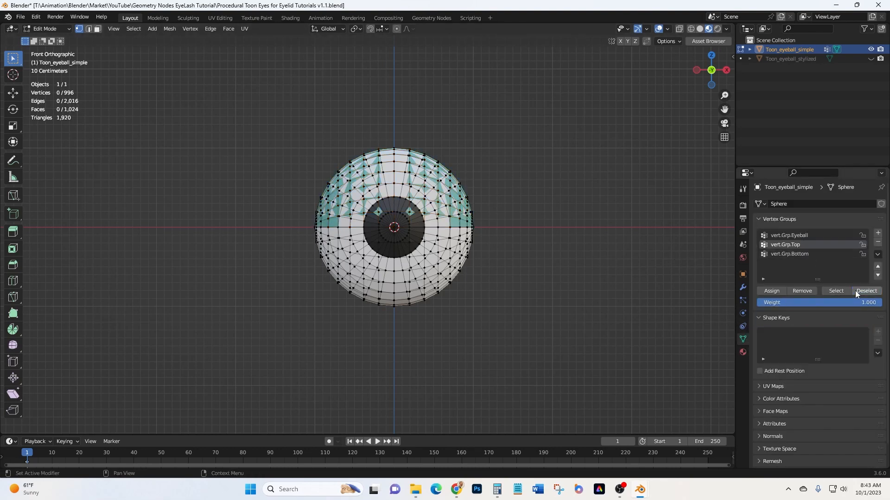
{"action": "left_click", "coordinate": [803, 254]}
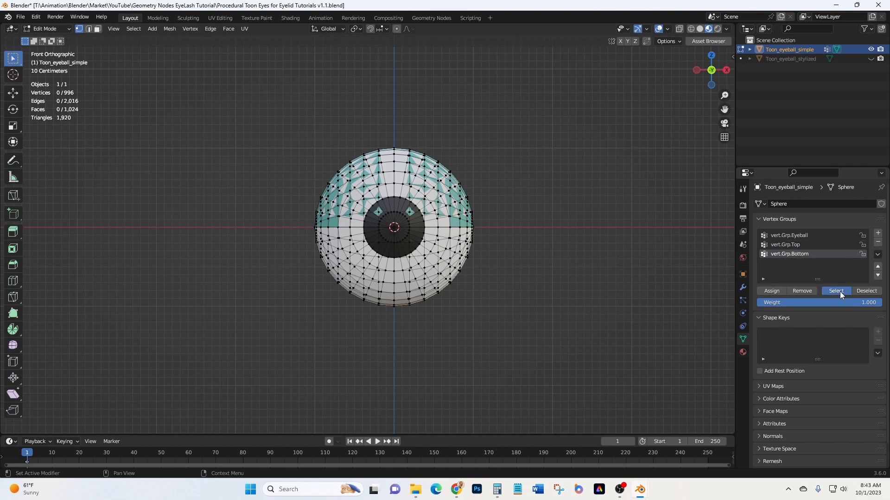
{"action": "left_click", "coordinate": [836, 291]}
- Add a third material slot to the eyeball object and place the existing skin material in it
{"action": "left_click", "coordinate": [742, 352]}
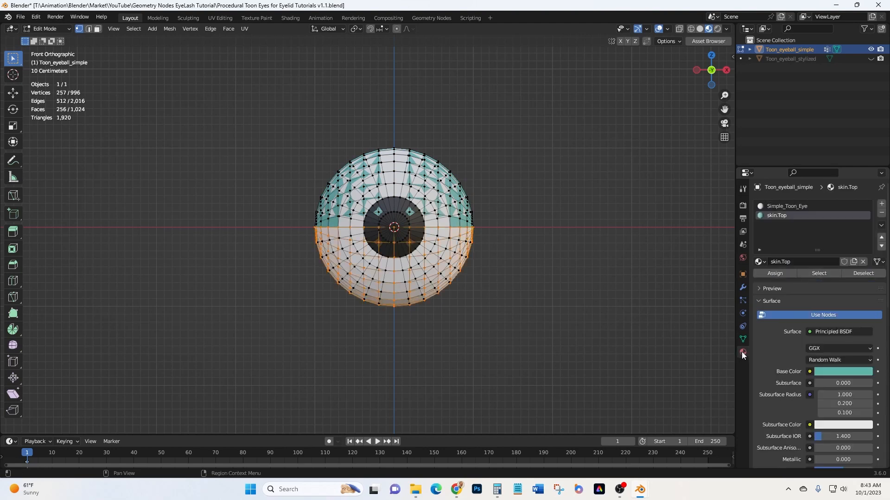
{"action": "left_click", "coordinate": [882, 204]}
{"action": "left_click", "coordinate": [764, 261]}
{"action": "left_click", "coordinate": [770, 293]}
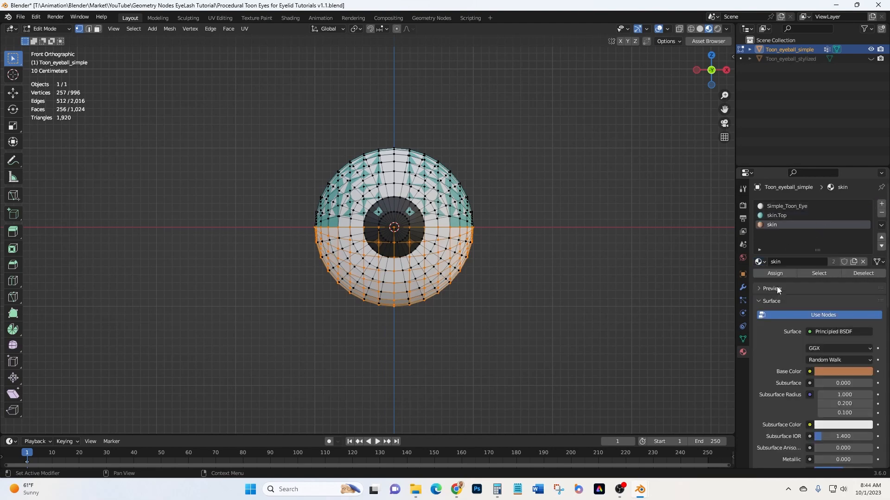
- Assign the skin material to the lower eyelid faces and scale the vert.Grp.Top and vert.Grp.Bottom vertices together to about 1.04
{"action": "left_click", "coordinate": [775, 273]}
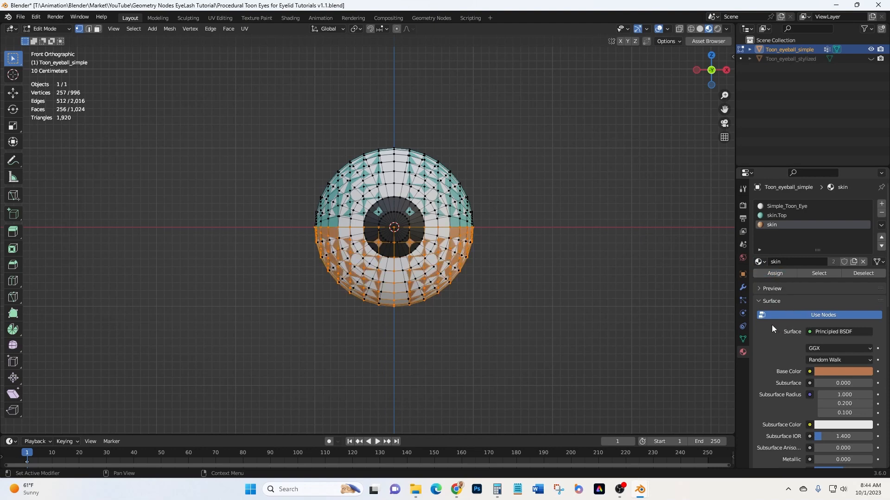
{"action": "left_click", "coordinate": [743, 339]}
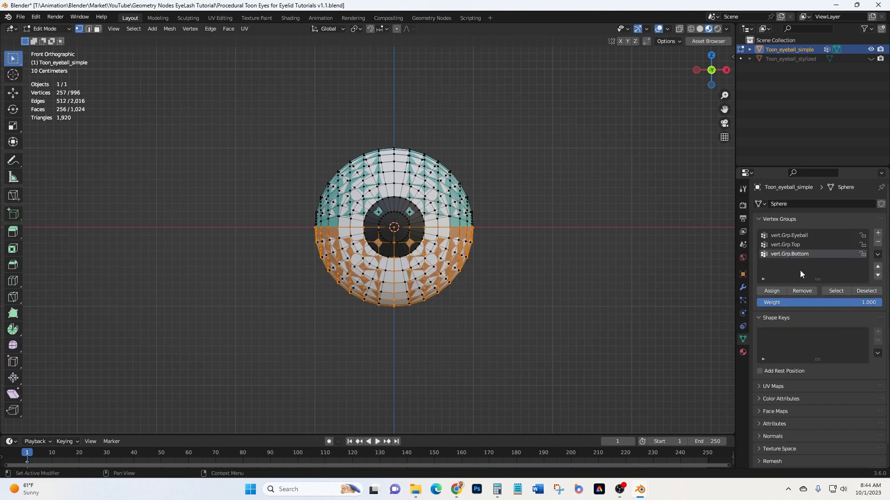
{"action": "left_click", "coordinate": [785, 244]}
{"action": "left_click", "coordinate": [837, 290]}
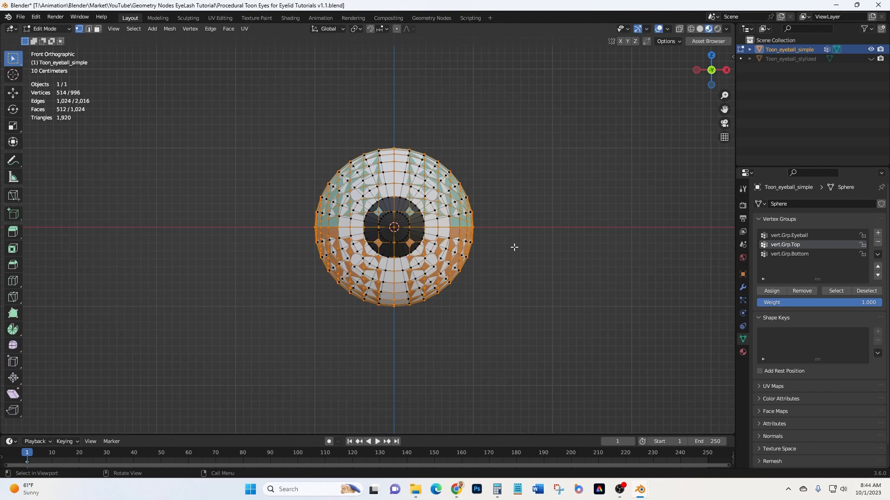
{"action": "key", "text": "s"}
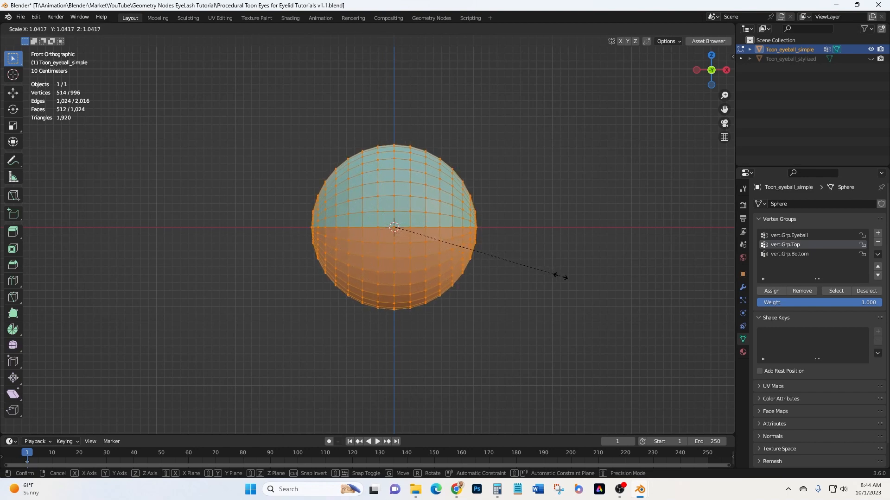
{"action": "left_click", "coordinate": [561, 277]}
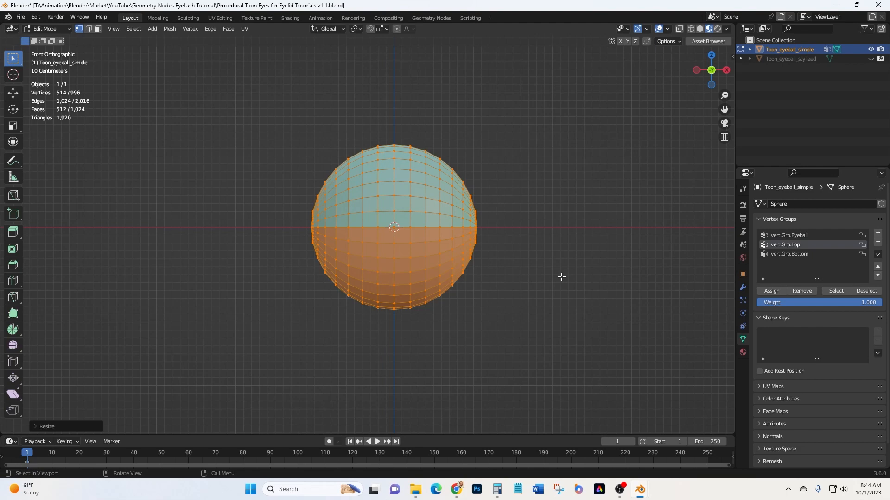
- Switch to the Geometry Nodes workspace, enlarge the node editor over the areas above it, and widen the Outliner and Properties areas
{"action": "left_click", "coordinate": [421, 18]}
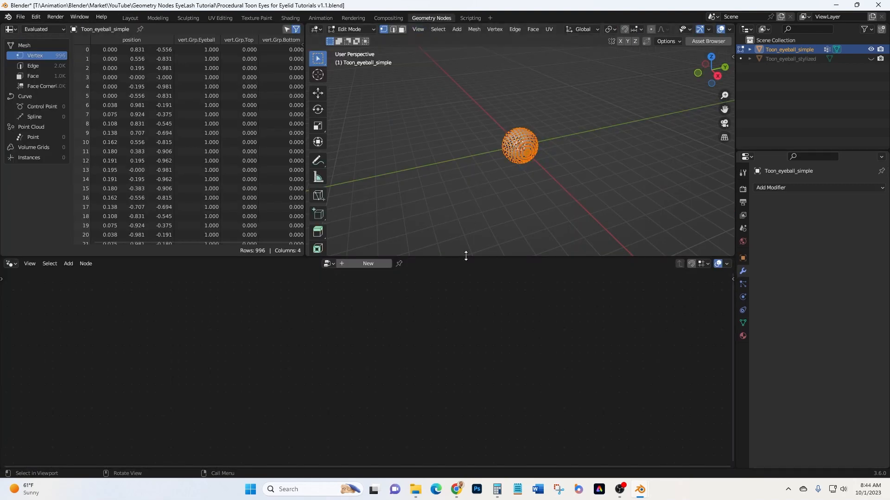
{"action": "left_click_drag", "start_coordinate": [465, 258], "coordinate": [494, 40]}
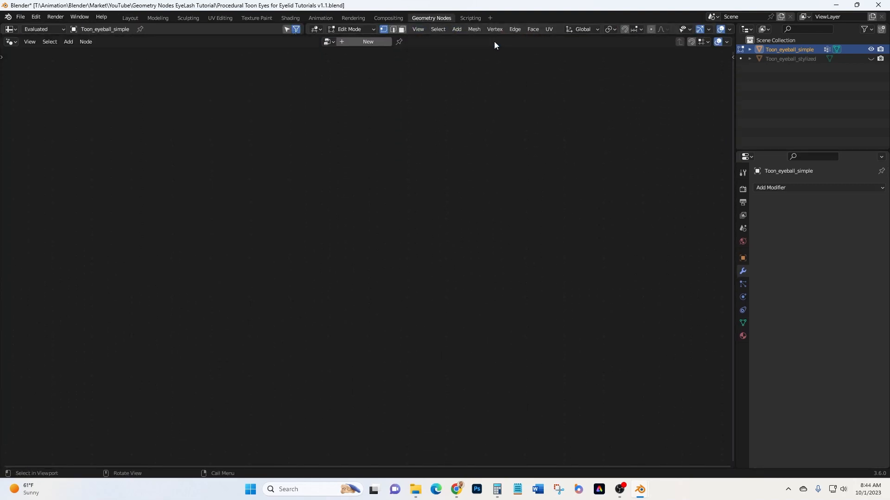
{"action": "left_click_drag", "start_coordinate": [733, 108], "coordinate": [684, 112]}
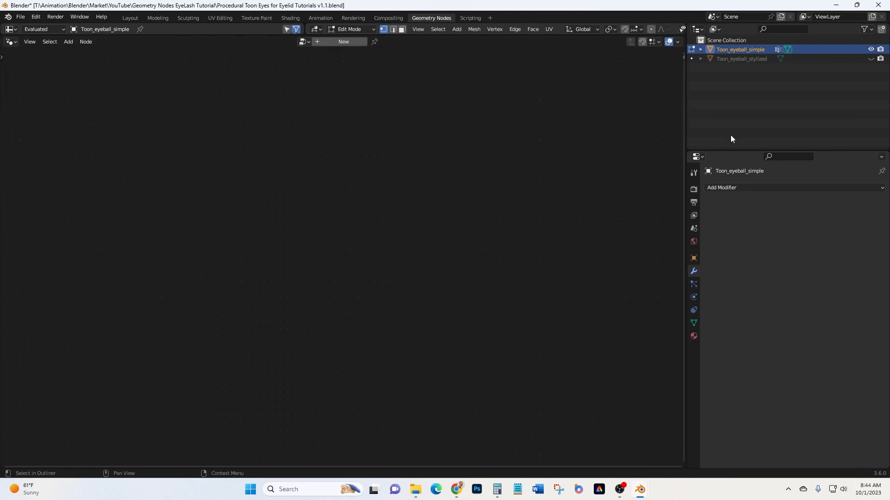
{"action": "left_click_drag", "start_coordinate": [733, 150], "coordinate": [747, 210]}
- Turn the Outliner area into a 3D Viewport and show the eyeball in Material Preview shading
{"action": "left_click", "coordinate": [702, 32]}
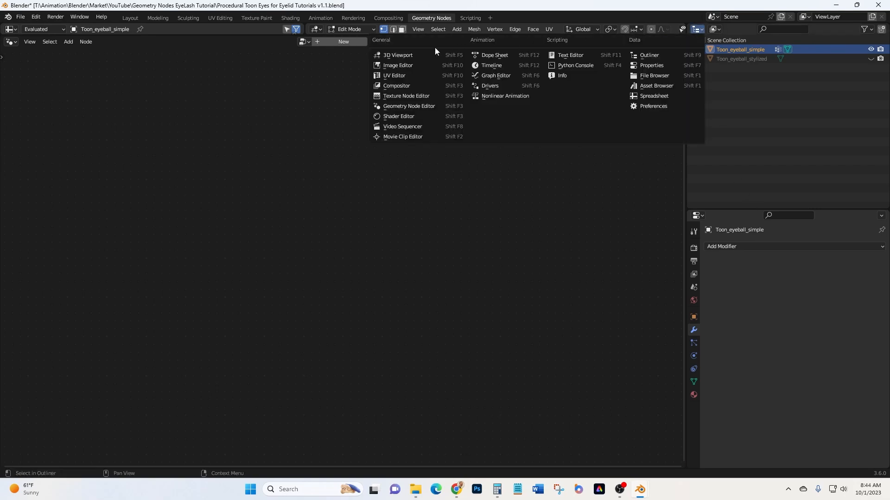
{"action": "left_click", "coordinate": [416, 53]}
{"action": "scroll", "coordinate": [802, 113], "scroll_direction": "up", "scroll_amount": 2}
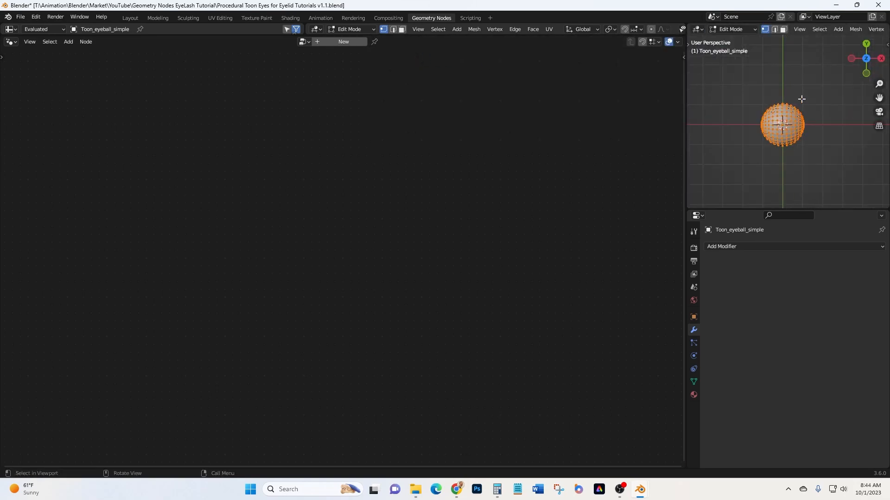
{"action": "scroll", "coordinate": [846, 31], "scroll_direction": "down", "scroll_amount": 5}
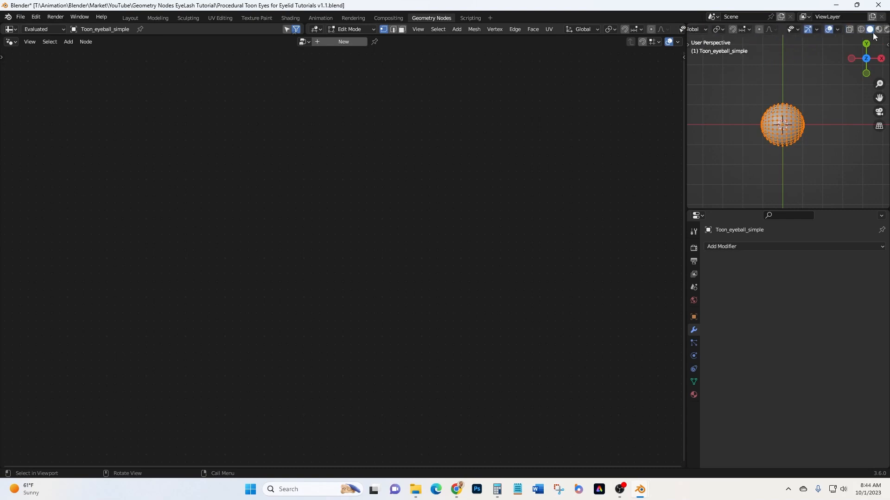
{"action": "left_click", "coordinate": [877, 29]}
{"action": "scroll", "coordinate": [760, 31], "scroll_direction": "up", "scroll_amount": 8}
{"action": "scroll", "coordinate": [841, 27], "scroll_direction": "up", "scroll_amount": 2}
- Put the eyeball in Object Mode and view it from the front
{"action": "key", "text": "ctrl+Tab"}
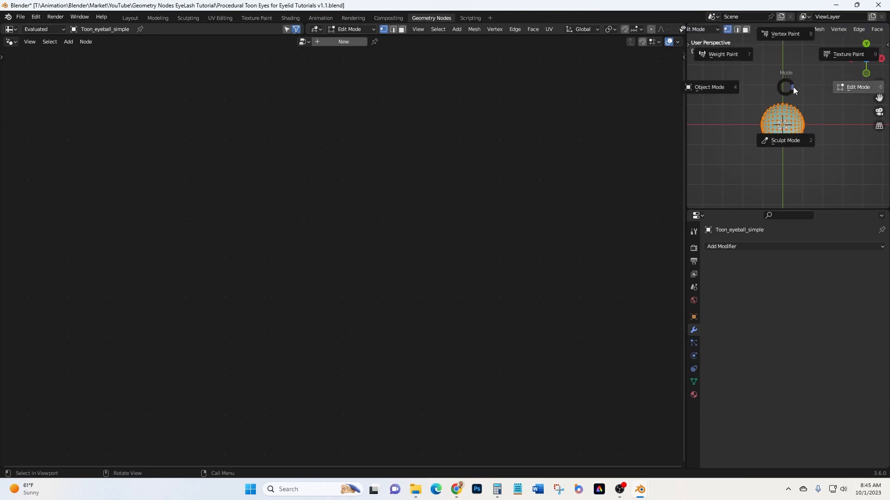
{"action": "left_click", "coordinate": [721, 87]}
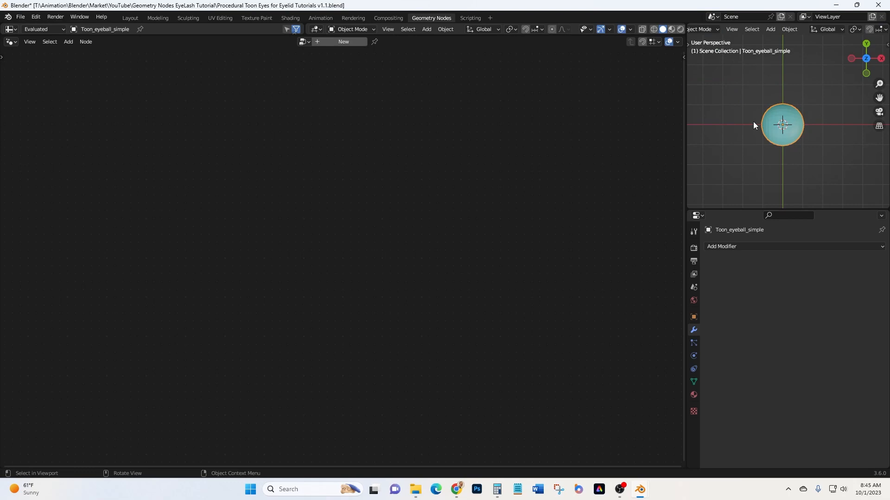
{"action": "key", "text": "KP_1"}
{"action": "scroll", "coordinate": [772, 126], "scroll_direction": "up", "scroll_amount": 3}
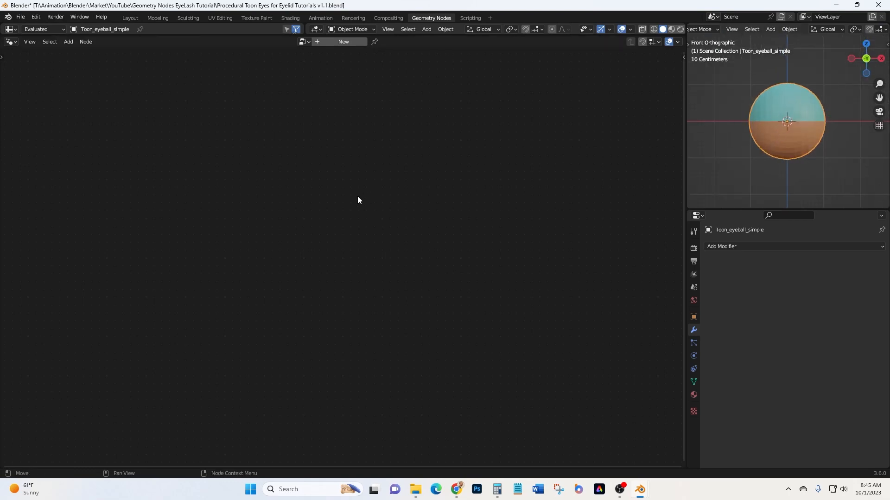
- Create a new geometry node tree on the eyeball and insert a Set Position node between Group Input and Group Output
{"action": "left_click", "coordinate": [338, 41]}
{"action": "middle_click_drag", "start_coordinate": [315, 315], "coordinate": [344, 232]}
{"action": "left_click", "coordinate": [67, 42]}
{"action": "left_click", "coordinate": [74, 50]}
{"action": "type", "text": "set p"}
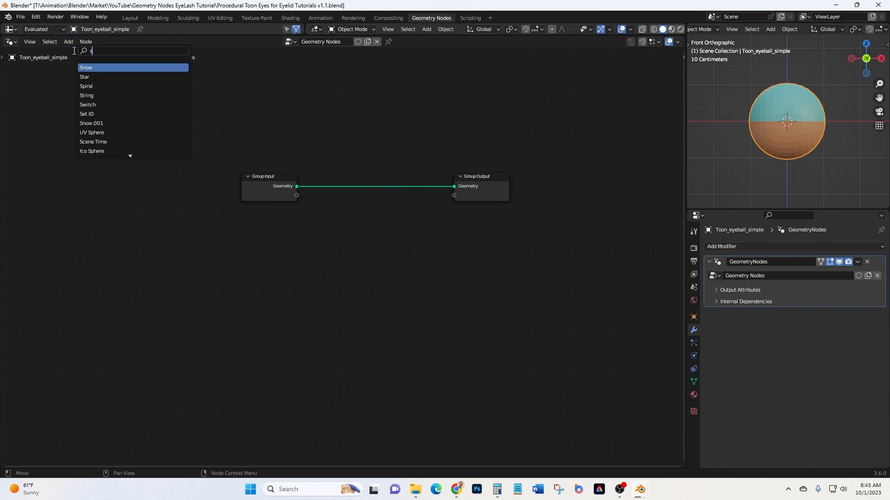
{"action": "key", "text": "Return"}
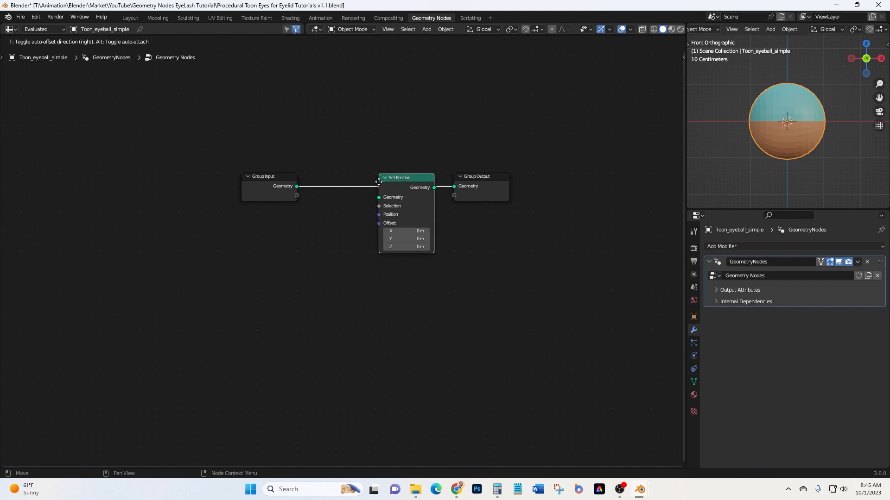
{"action": "left_click", "coordinate": [392, 181]}
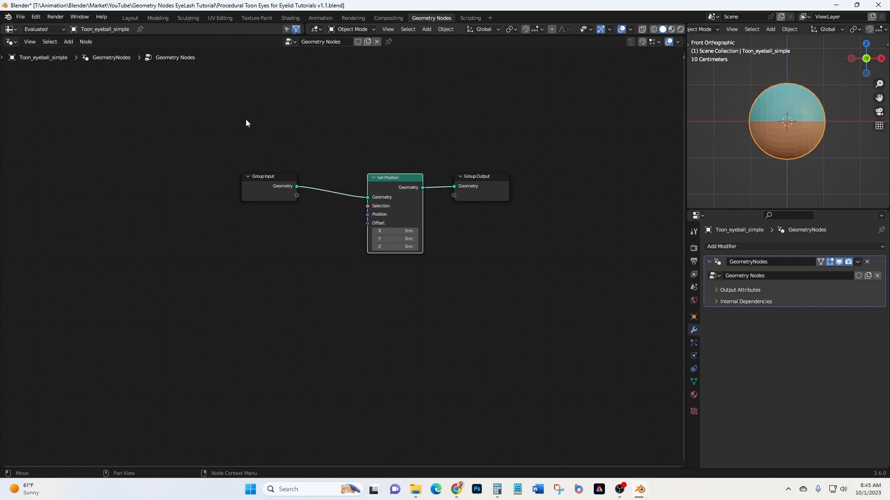
- Add a Vector Rotate node below the link between Group Input and Set Position
{"action": "left_click", "coordinate": [71, 43]}
{"action": "left_click", "coordinate": [83, 51]}
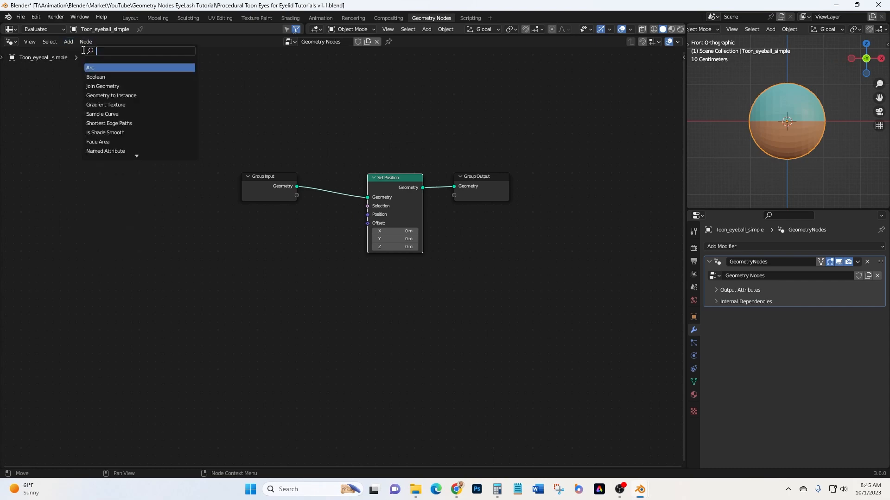
{"action": "type", "text": "ro"}
{"action": "key", "text": "BackSpace"}
{"action": "key", "text": "BackSpace"}
{"action": "type", "text": "vector ro"}
{"action": "key", "text": "Return"}
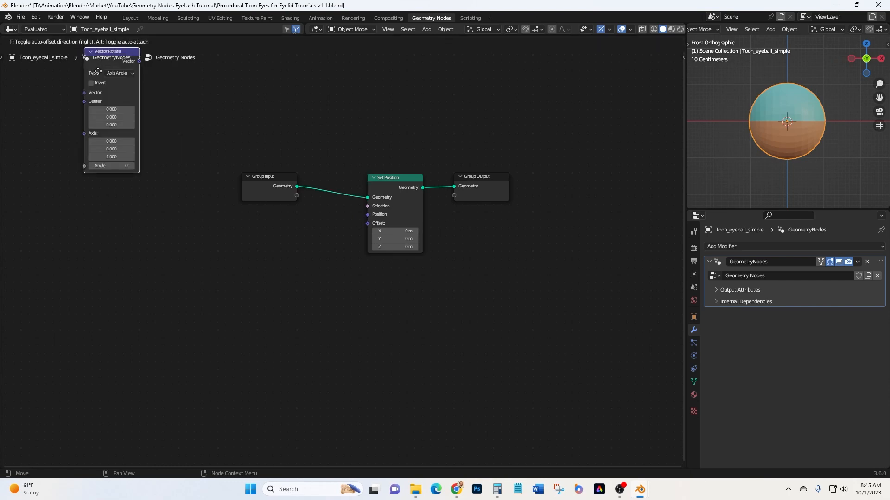
{"action": "left_click", "coordinate": [292, 241]}
{"action": "scroll", "coordinate": [289, 227], "scroll_direction": "up", "scroll_amount": 2}
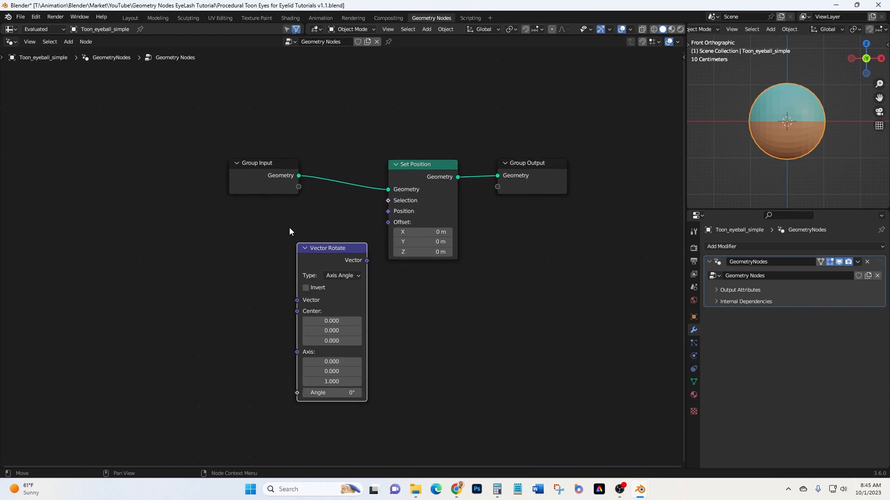
- Space out the nodes by moving Set Position and Group Output away from Group Input, with Vector Rotate placed between them
{"action": "middle_click_drag", "start_coordinate": [463, 330], "coordinate": [361, 302]}
{"action": "scroll", "coordinate": [362, 302], "scroll_direction": "up", "scroll_amount": 1}
{"action": "left_click_drag", "start_coordinate": [268, 105], "coordinate": [492, 256]}
{"action": "left_click_drag", "start_coordinate": [310, 128], "coordinate": [464, 130]}
{"action": "left_click_drag", "start_coordinate": [211, 217], "coordinate": [319, 217]}
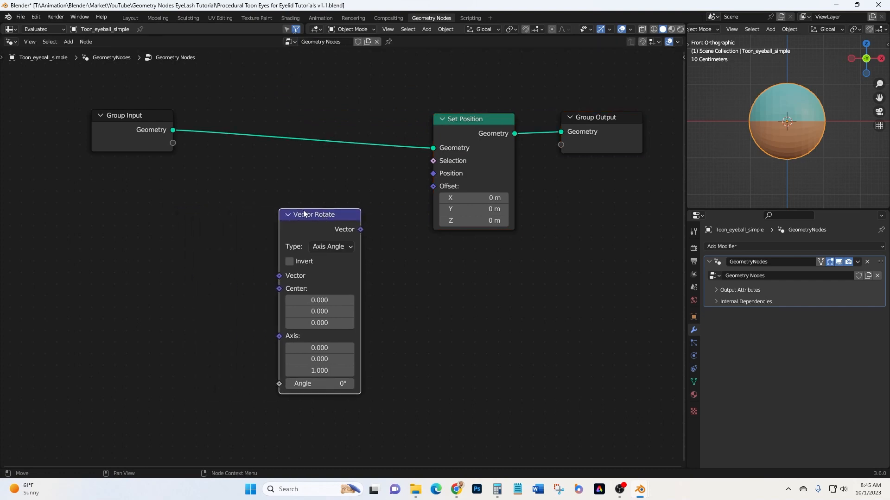
- Add a Position node below Vector Rotate and connect it to the Vector Rotate node's Vector input
{"action": "left_click", "coordinate": [69, 42]}
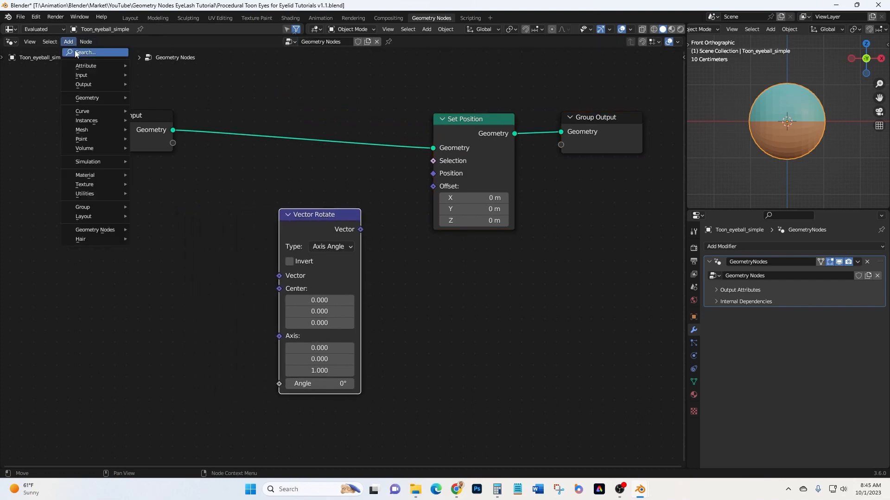
{"action": "left_click", "coordinate": [83, 52]}
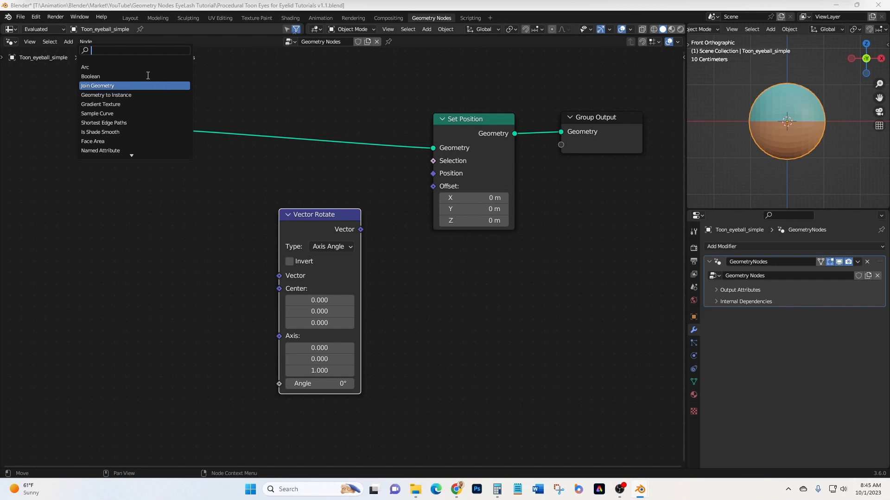
{"action": "type", "text": "pos"}
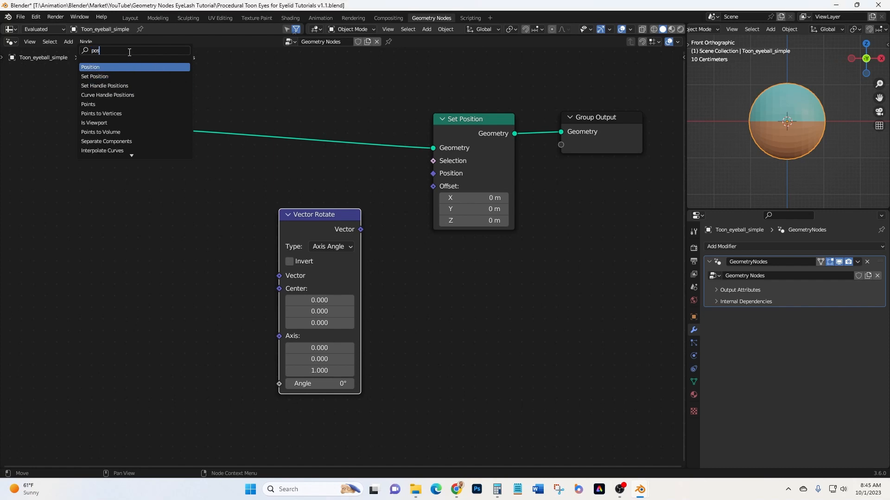
{"action": "key", "text": "Return"}
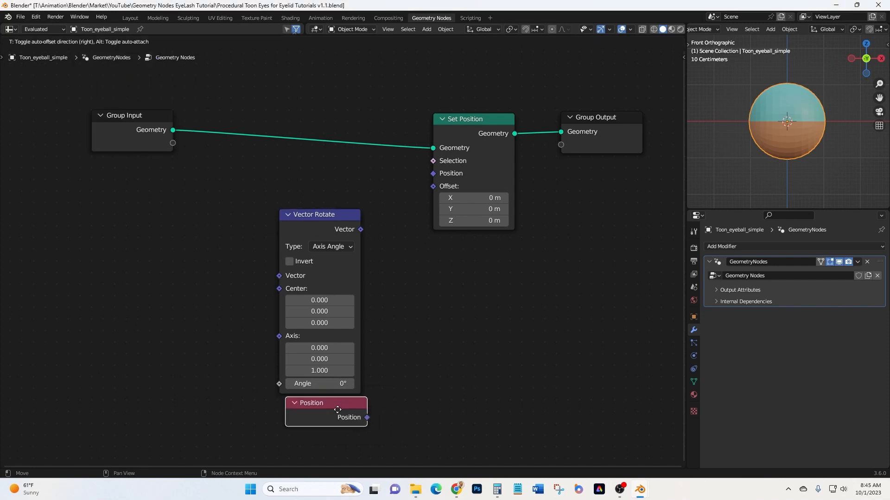
{"action": "left_click", "coordinate": [333, 412]}
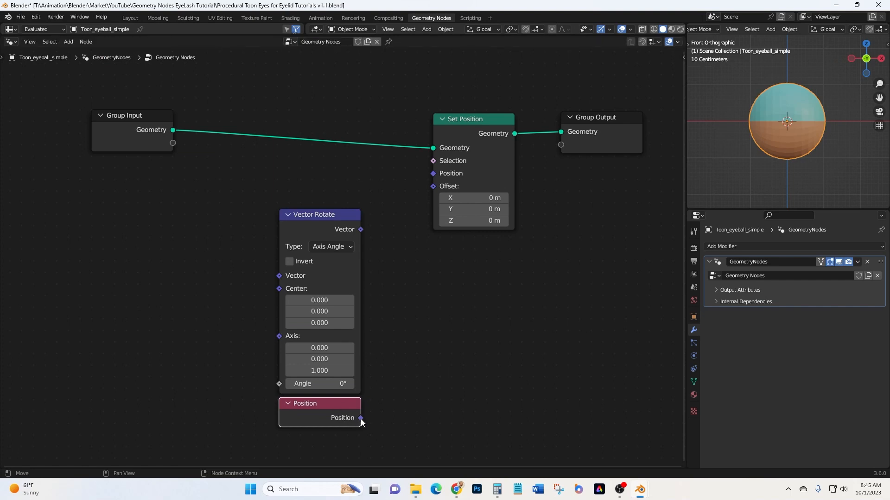
{"action": "left_click_drag", "start_coordinate": [361, 419], "coordinate": [283, 275]}
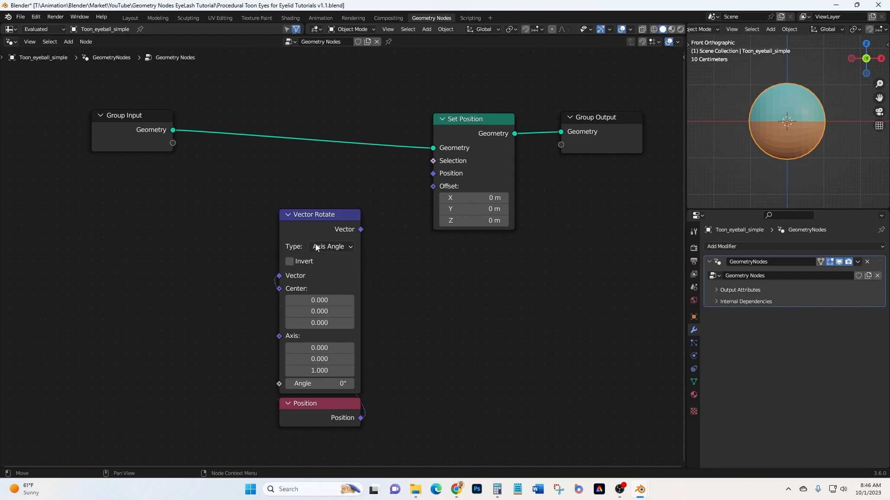
- Set the Vector Rotate type to X Axis and connect its Vector output to Set Position's Position input
{"action": "left_click", "coordinate": [347, 249]}
{"action": "left_click", "coordinate": [338, 268]}
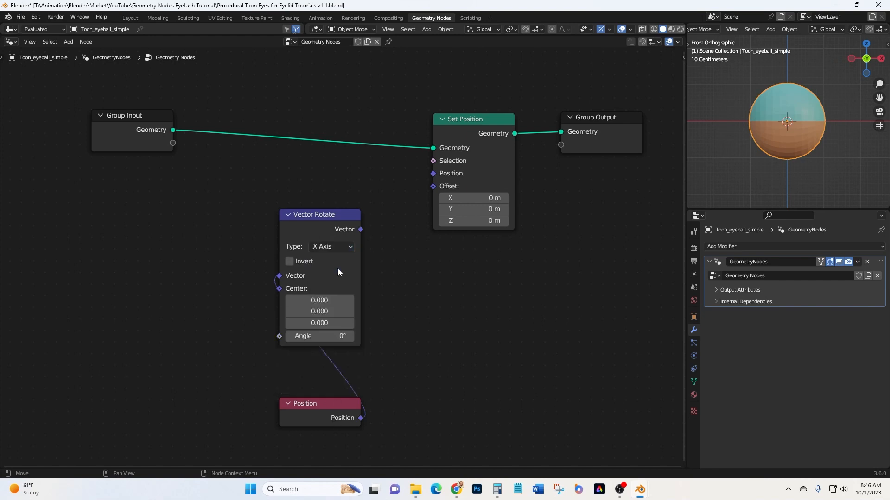
{"action": "left_click_drag", "start_coordinate": [332, 402], "coordinate": [329, 359]}
{"action": "left_click_drag", "start_coordinate": [362, 230], "coordinate": [431, 174]}
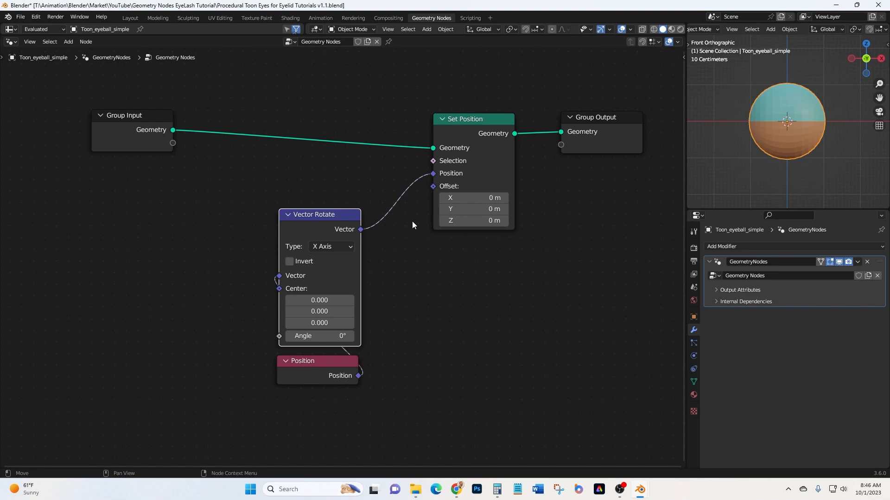
- Expose Set Position's Selection as a group input and rename that input vert.Grp.Top
{"action": "left_click_drag", "start_coordinate": [475, 126], "coordinate": [482, 103]}
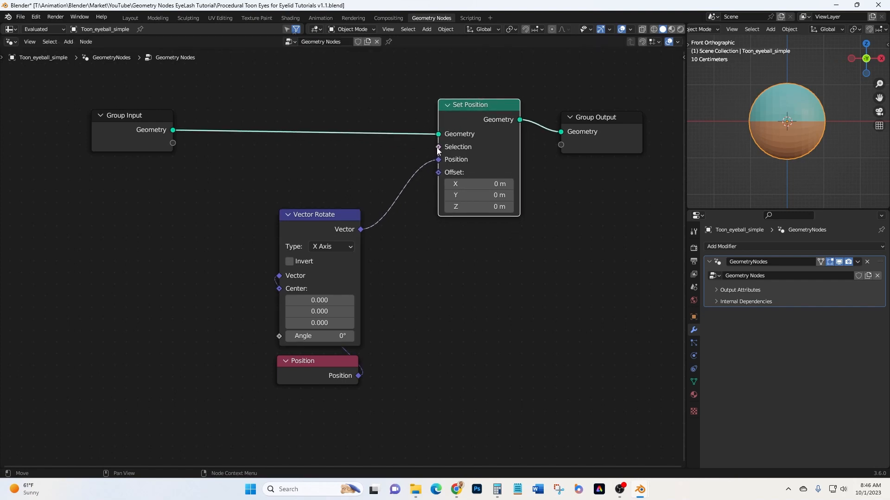
{"action": "left_click_drag", "start_coordinate": [439, 150], "coordinate": [167, 148]}
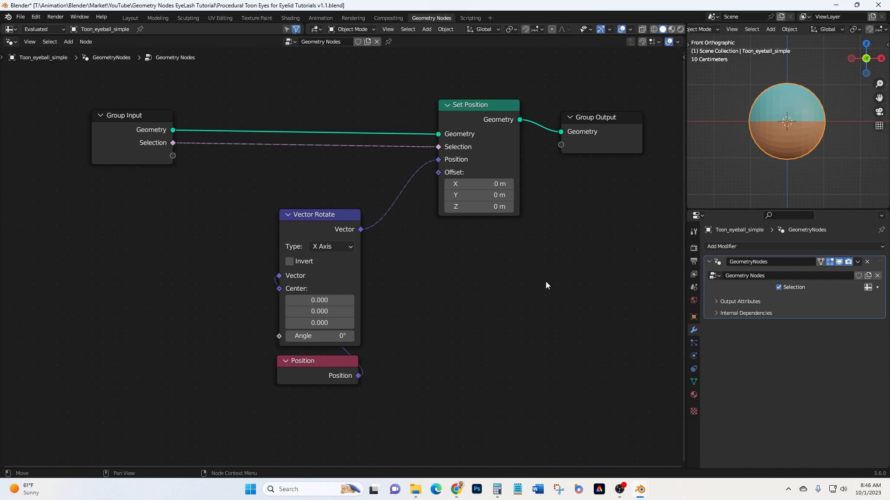
{"action": "key", "text": "n"}
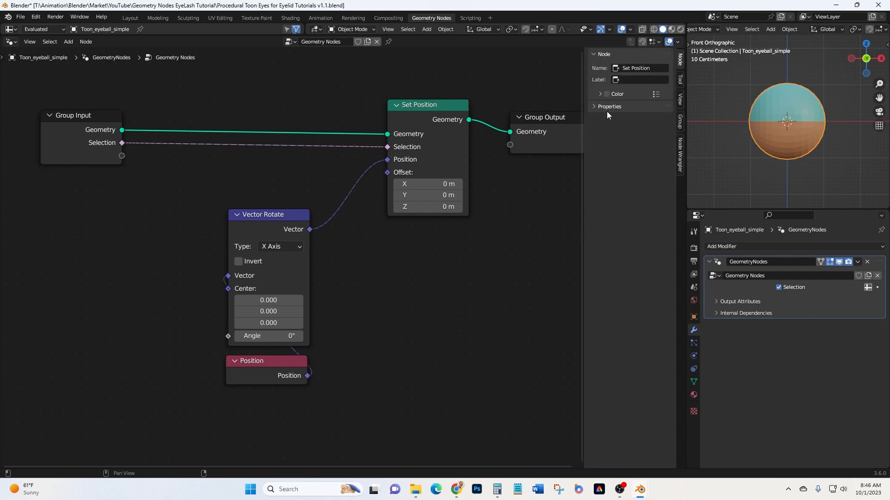
{"action": "left_click", "coordinate": [679, 123]}
{"action": "left_click", "coordinate": [609, 81]}
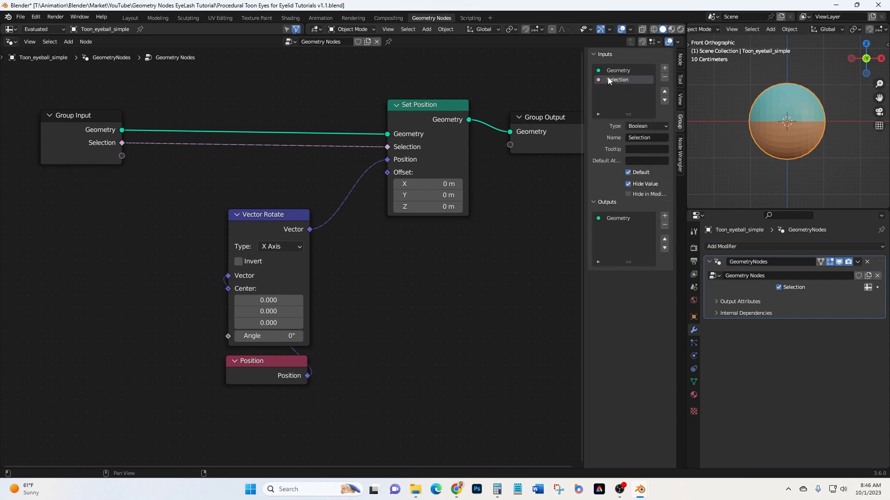
{"action": "left_click", "coordinate": [637, 138]}
{"action": "type", "text": "vert.Grp.Top"}
{"action": "key", "text": "Return"}
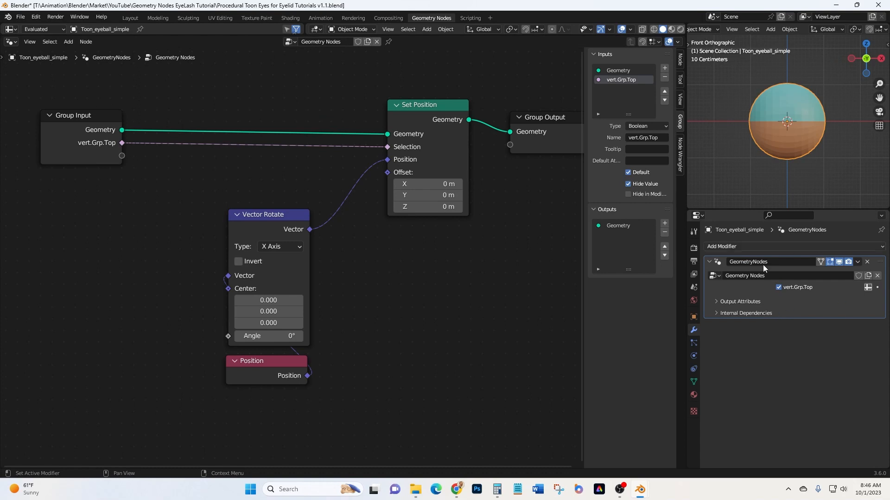
- Assign the vert.Grp.Top vertex group to the modifier's vert.Grp.Top input and test the Vector Rotate angle
{"action": "left_click", "coordinate": [865, 291]}
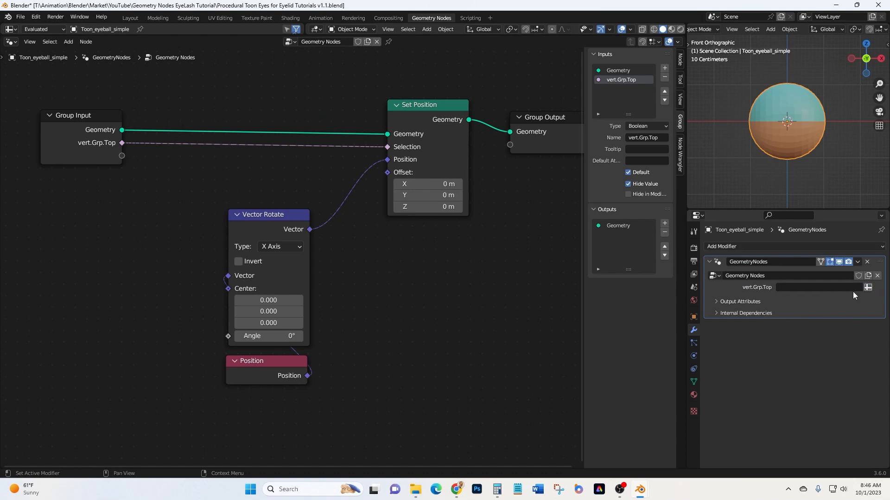
{"action": "left_click", "coordinate": [820, 287]}
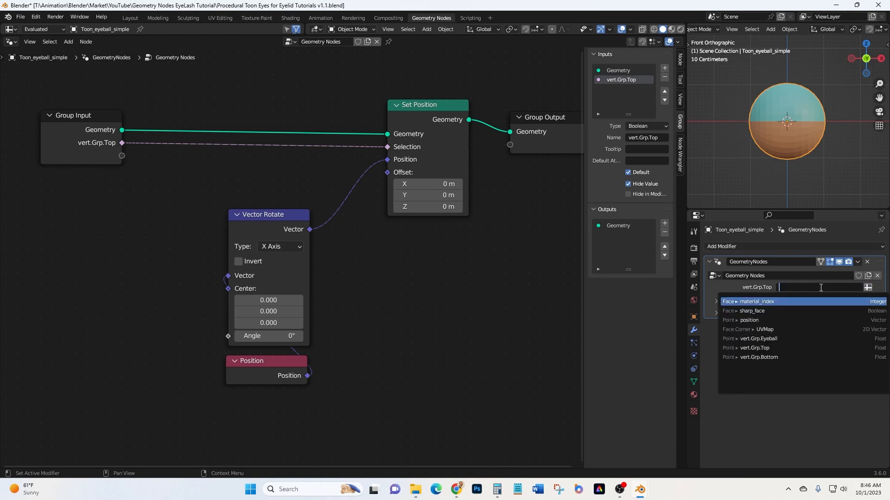
{"action": "left_click", "coordinate": [778, 348]}
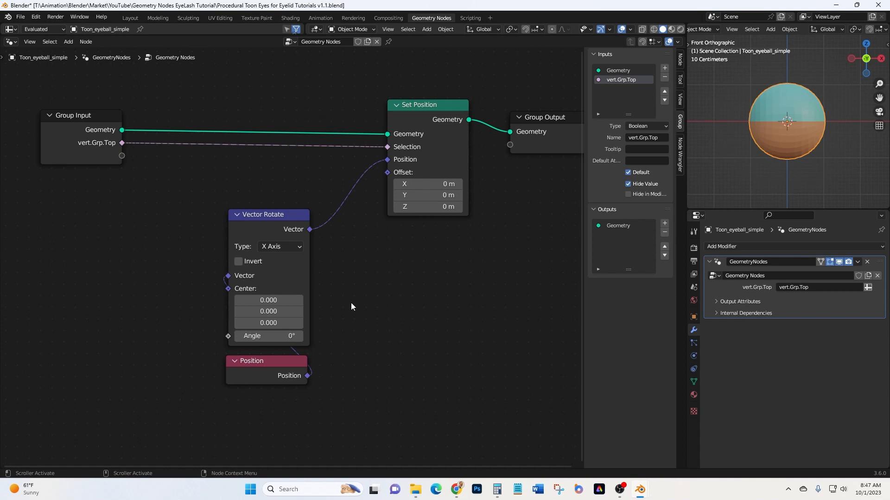
{"action": "left_click_drag", "start_coordinate": [278, 337], "coordinate": [259, 337]}
{"action": "right_click", "coordinate": [280, 337]}
- Move Group Output further away and insert a duplicate of Set Position between the original Set Position and Group Output
{"action": "middle_click_drag", "start_coordinate": [455, 316], "coordinate": [413, 310]}
{"action": "middle_click_drag", "start_coordinate": [470, 326], "coordinate": [384, 328]}
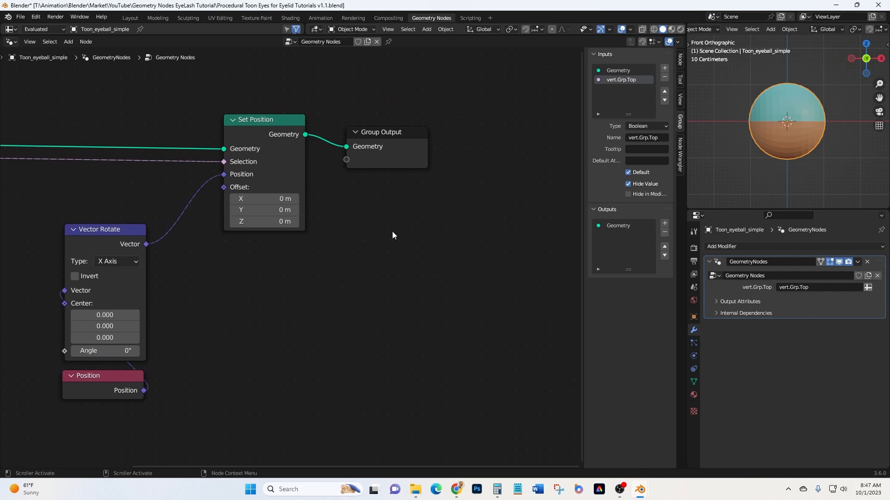
{"action": "left_click_drag", "start_coordinate": [391, 138], "coordinate": [496, 125]}
{"action": "middle_click_drag", "start_coordinate": [365, 275], "coordinate": [413, 249]}
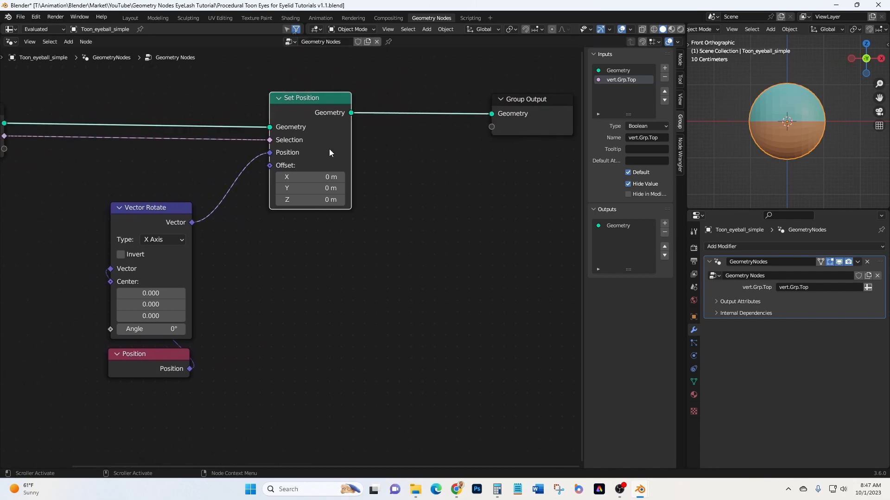
{"action": "key", "text": "shift+d"}
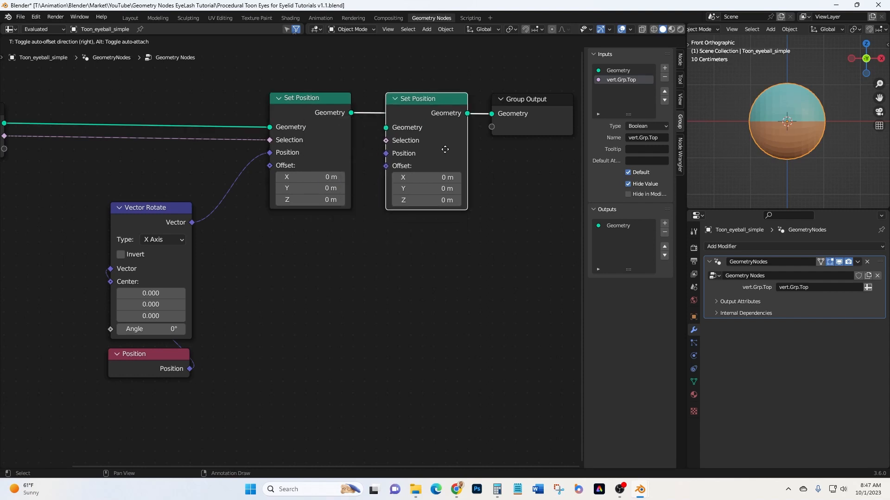
{"action": "left_click", "coordinate": [446, 149]}
- Duplicate the Vector Rotate and Position pair and connect the copy's Vector output to the second Set Position's Position input
{"action": "left_click_drag", "start_coordinate": [74, 183], "coordinate": [249, 407]}
{"action": "key", "text": "shift+d"}
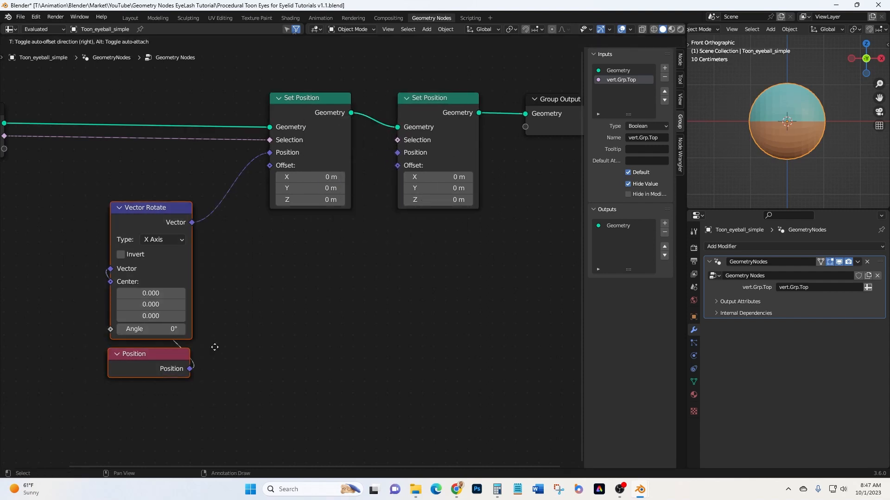
{"action": "left_click", "coordinate": [367, 372]}
{"action": "left_click", "coordinate": [390, 276]}
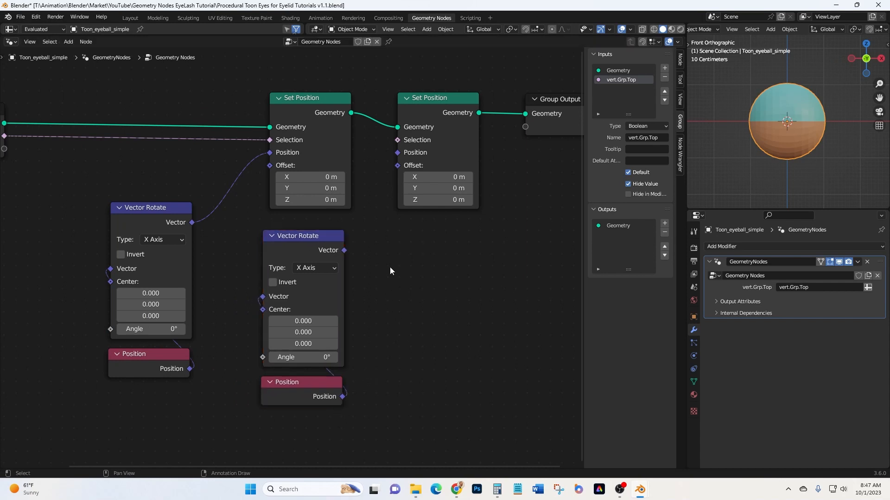
{"action": "left_click_drag", "start_coordinate": [345, 250], "coordinate": [398, 152]}
- Expose the second Set Position's Selection as a group input and rename that input vert.Grp.Bottom
{"action": "middle_click_drag", "start_coordinate": [378, 296], "coordinate": [495, 357]}
{"action": "left_click_drag", "start_coordinate": [513, 203], "coordinate": [122, 214]}
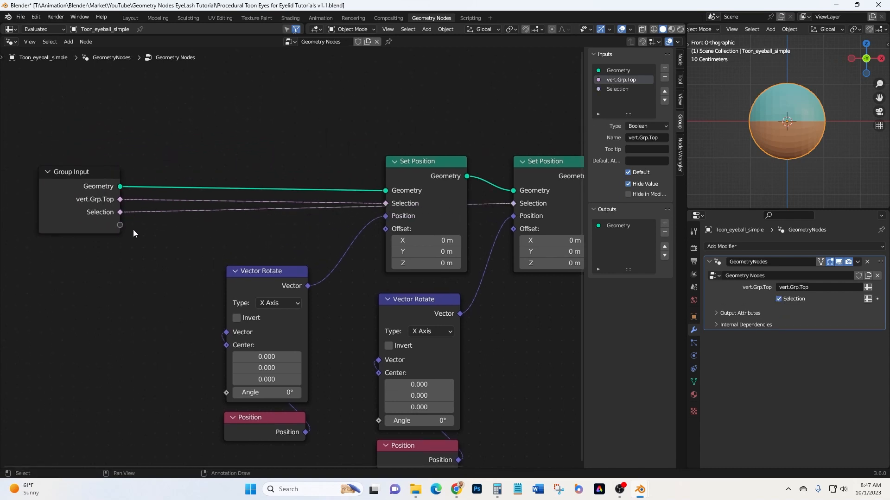
{"action": "middle_click_drag", "start_coordinate": [310, 249], "coordinate": [252, 225]}
{"action": "left_click_drag", "start_coordinate": [473, 135], "coordinate": [473, 145]}
{"action": "middle_click_drag", "start_coordinate": [525, 304], "coordinate": [462, 296]}
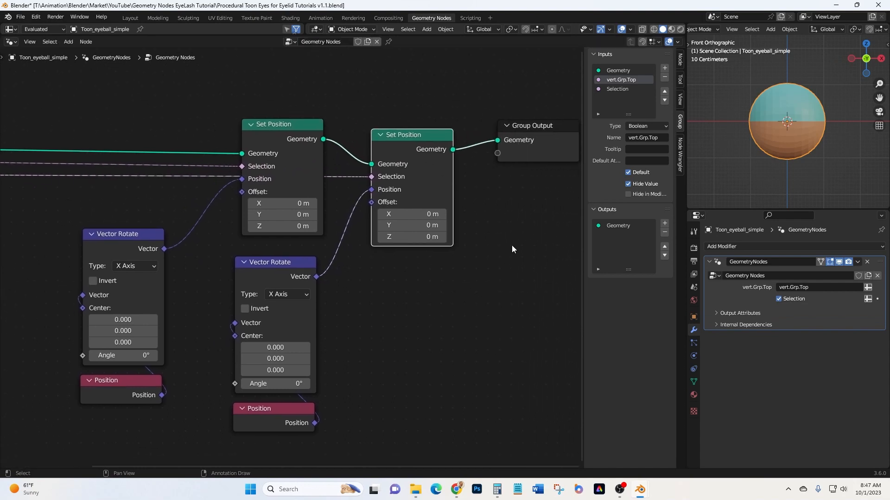
{"action": "left_click", "coordinate": [619, 89]}
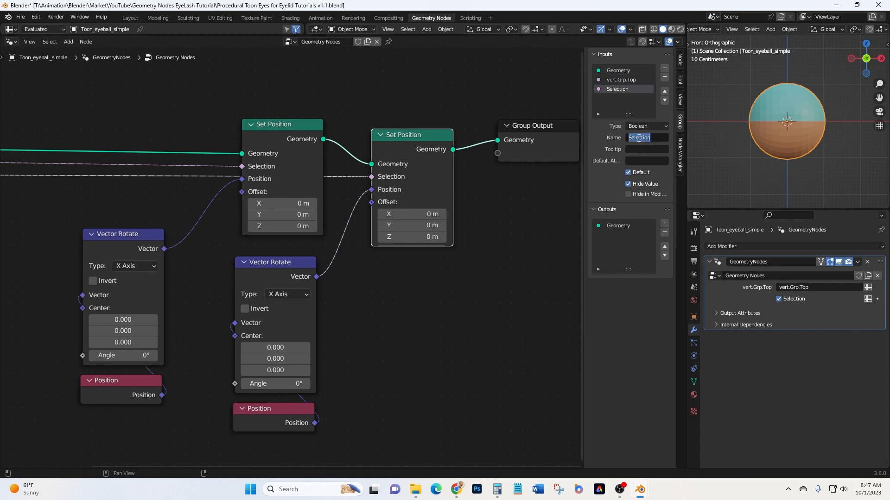
{"action": "type", "text": "vert.Grp.Bottom"}
{"action": "key", "text": "Return"}
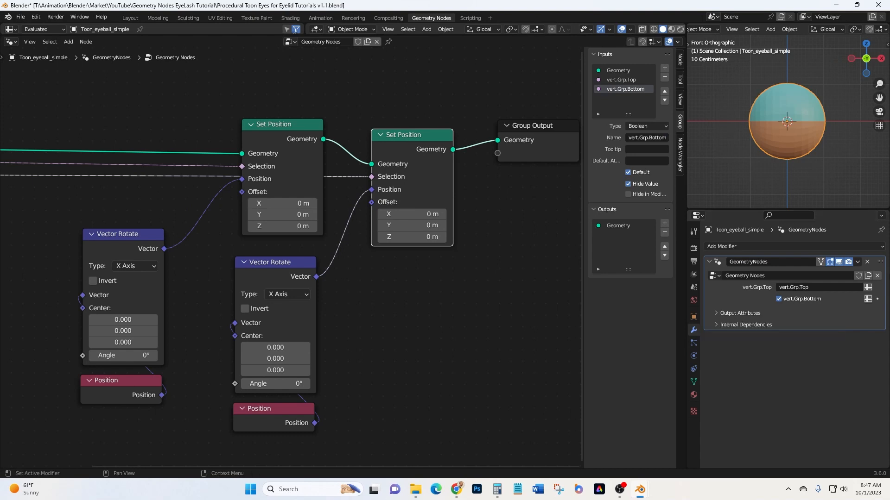
- Assign the vert.Grp.Bottom vertex group to the modifier's vert.Grp.Bottom input and test the second Vector Rotate's angle
{"action": "left_click", "coordinate": [867, 299]}
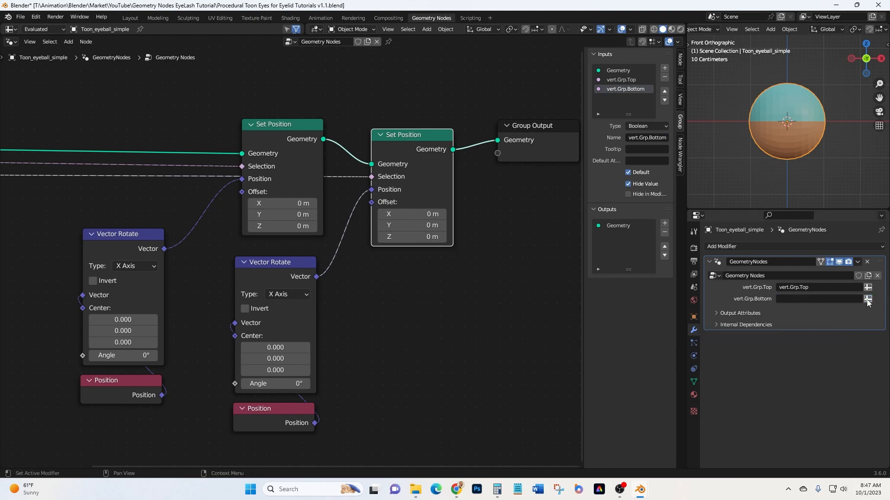
{"action": "left_click", "coordinate": [819, 299]}
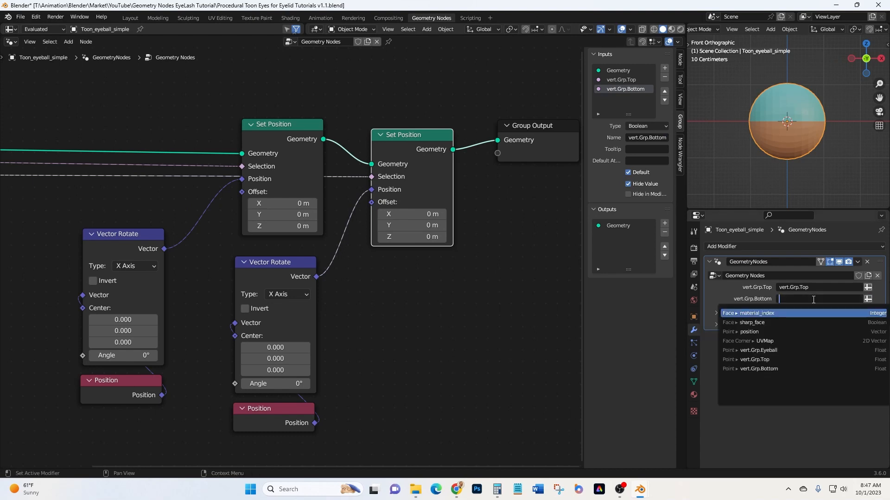
{"action": "left_click", "coordinate": [772, 369]}
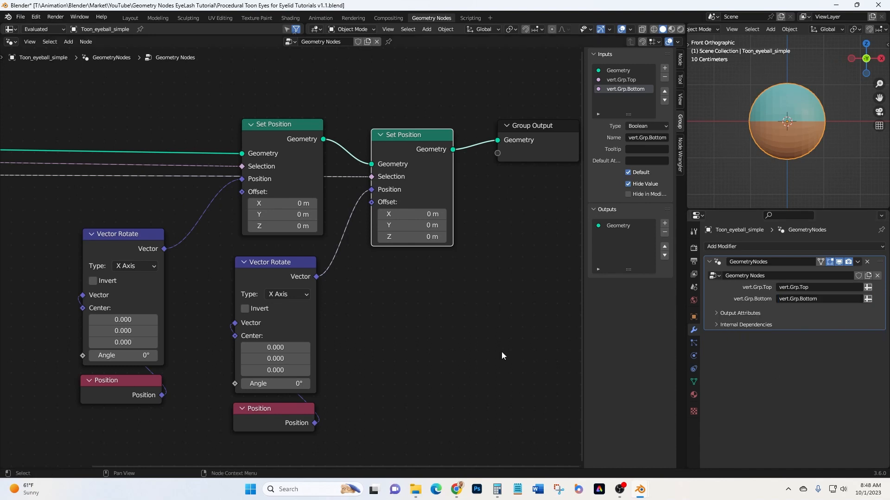
{"action": "scroll", "coordinate": [434, 334], "scroll_direction": "down", "scroll_amount": 1}
{"action": "middle_click_drag", "start_coordinate": [434, 334], "coordinate": [464, 282]}
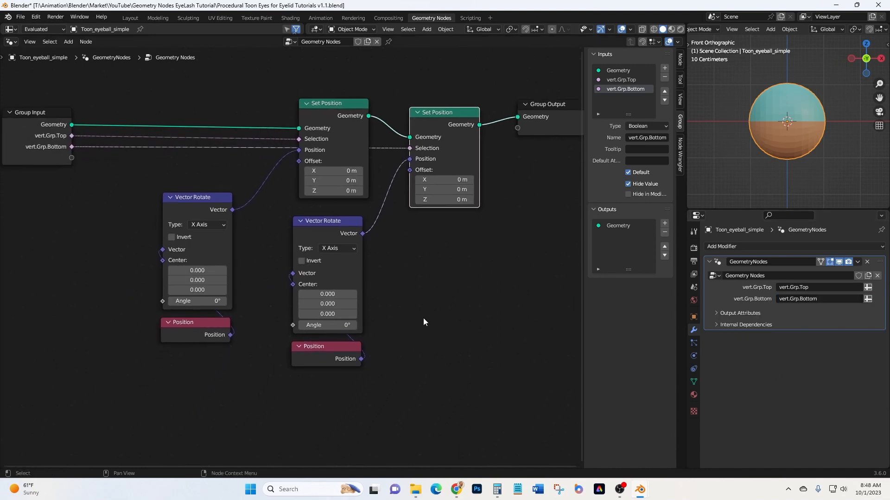
{"action": "scroll", "coordinate": [435, 311], "scroll_direction": "up", "scroll_amount": 2}
{"action": "mouse_move", "coordinate": [295, 326]}
{"action": "left_mouse_down"}
{"action": "mouse_move", "coordinate": [319, 325]}
{"action": "mouse_move", "coordinate": [296, 326]}
{"action": "left_mouse_up"}
{"action": "middle_click_drag", "start_coordinate": [448, 308], "coordinate": [491, 316]}
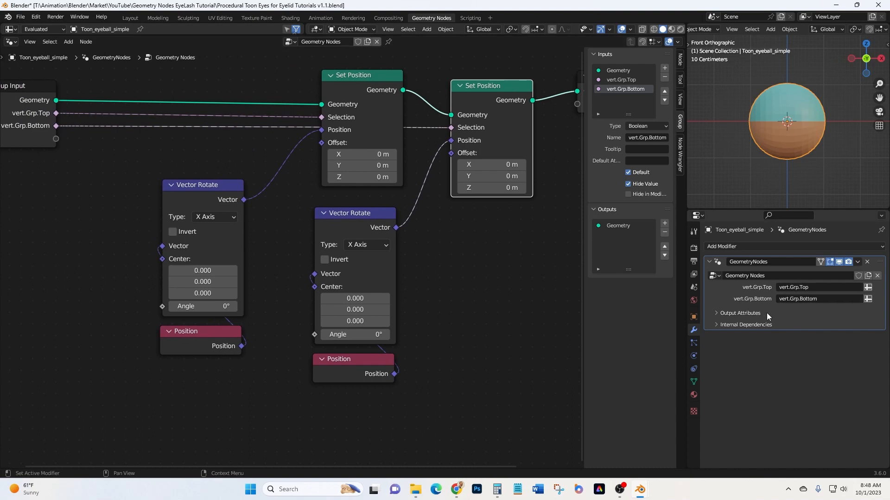
- Expose the first Vector Rotate's Angle as a group input named Top.lid.OPEN and test that value in the modifier
{"action": "middle_click_drag", "start_coordinate": [467, 330], "coordinate": [511, 351]}
{"action": "left_click_drag", "start_coordinate": [206, 327], "coordinate": [99, 160]}
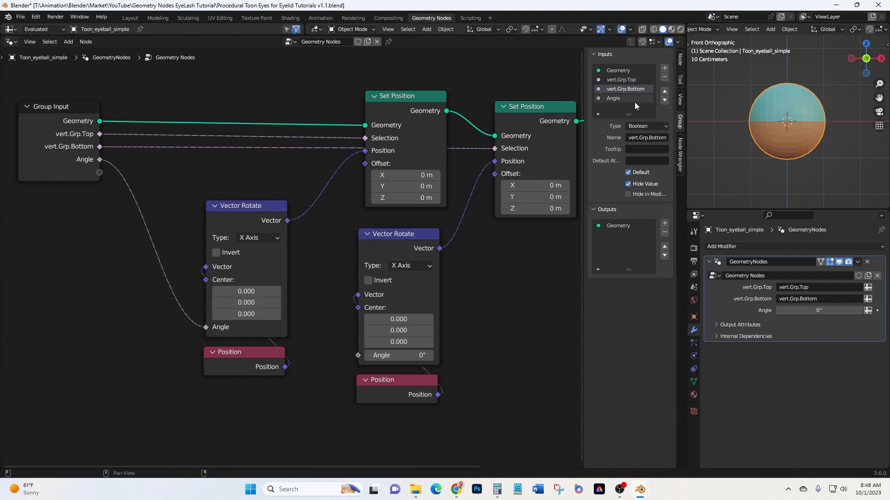
{"action": "left_click", "coordinate": [619, 98]}
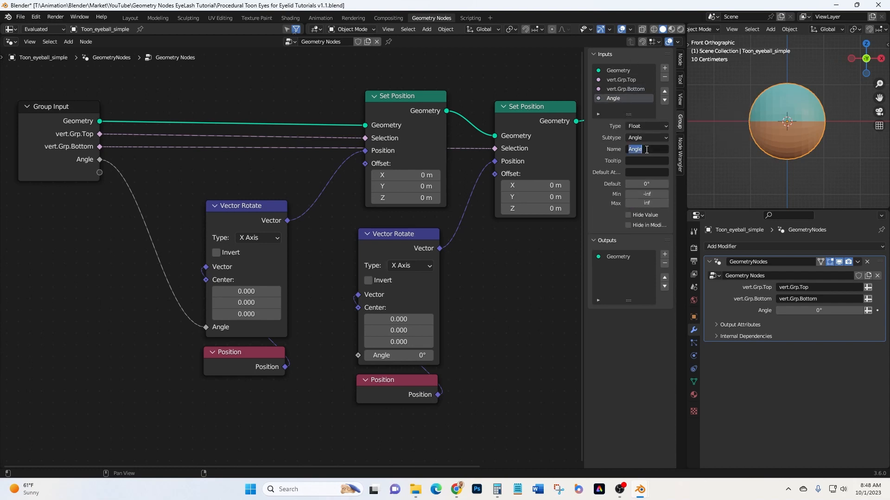
{"action": "type", "text": "Top.lid.OPEN"}
{"action": "key", "text": "Return"}
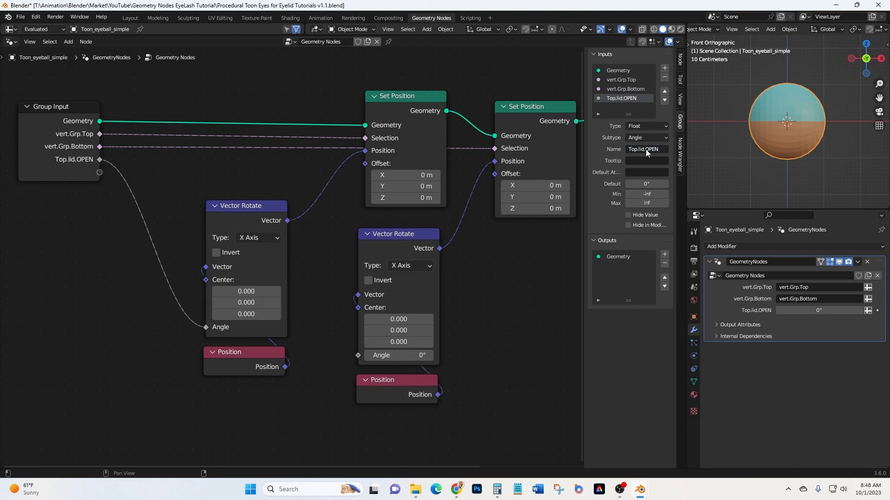
{"action": "left_click_drag", "start_coordinate": [845, 311], "coordinate": [823, 311]}
{"action": "right_click", "coordinate": [823, 311]}
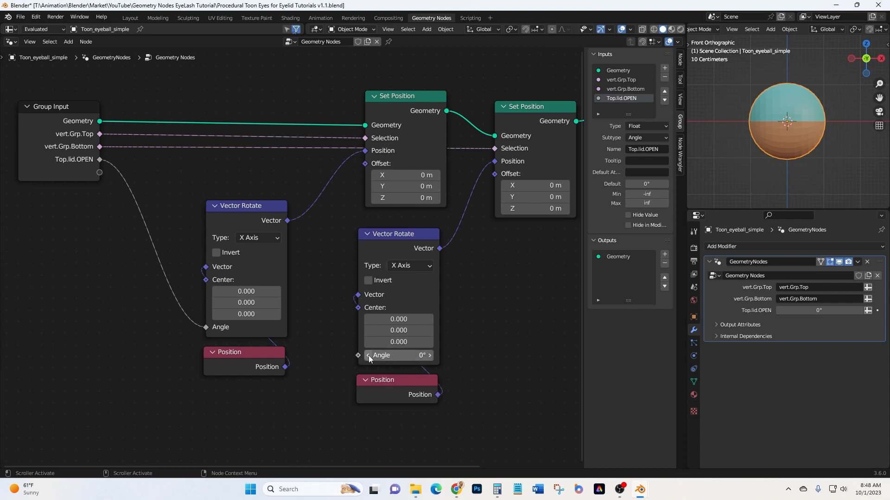
- Expose the second Vector Rotate's Angle as a group input and rename it Bottom.lid.OPEN
{"action": "left_click_drag", "start_coordinate": [358, 355], "coordinate": [99, 172]}
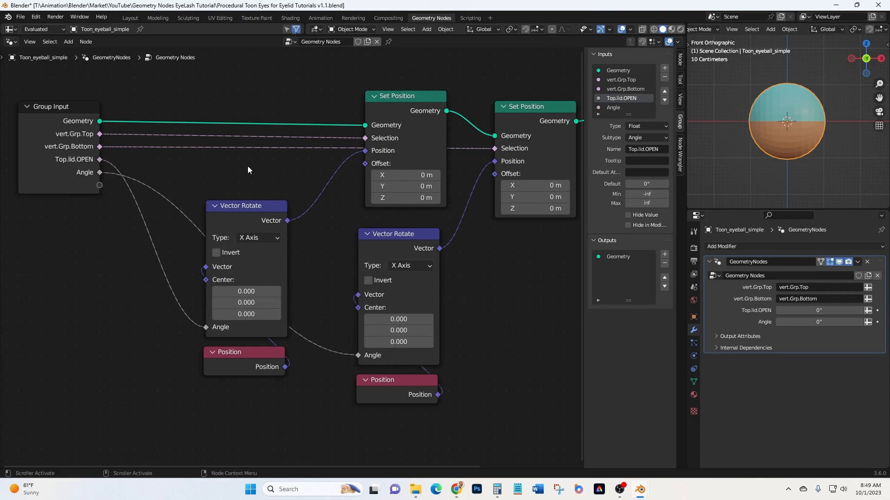
{"action": "left_click", "coordinate": [614, 107]}
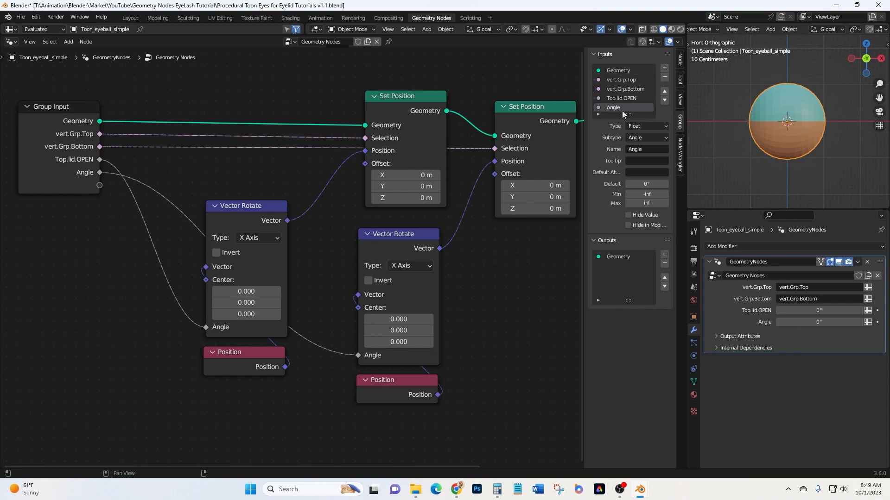
{"action": "left_click", "coordinate": [643, 148]}
{"action": "type", "text": "Bottom.lid.OPEN"}
{"action": "key", "text": "Return"}
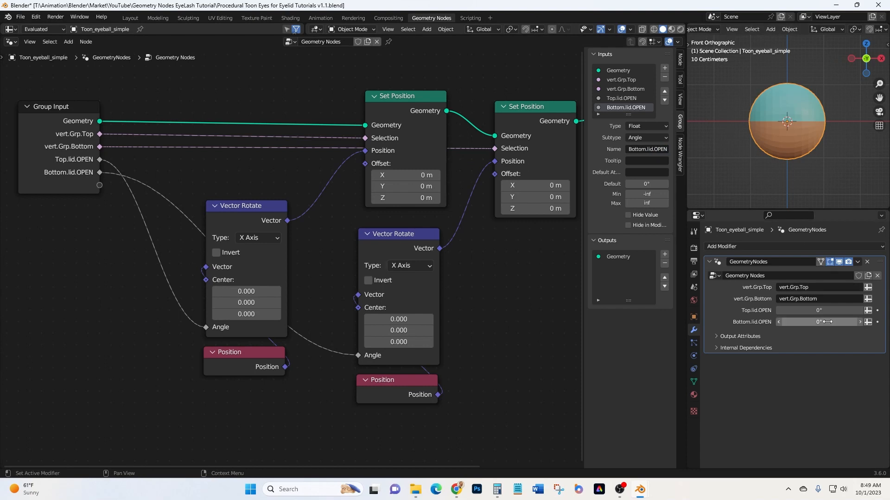
- Test opening the bottom lid to 19.5° with the modifier's Bottom.lid.OPEN value and reset it to 0°
{"action": "mouse_move", "coordinate": [828, 322]}
{"action": "left_mouse_down"}
{"action": "mouse_move", "coordinate": [804, 322]}
{"action": "mouse_move", "coordinate": [834, 322]}
{"action": "mouse_move", "coordinate": [822, 322]}
{"action": "left_mouse_up"}
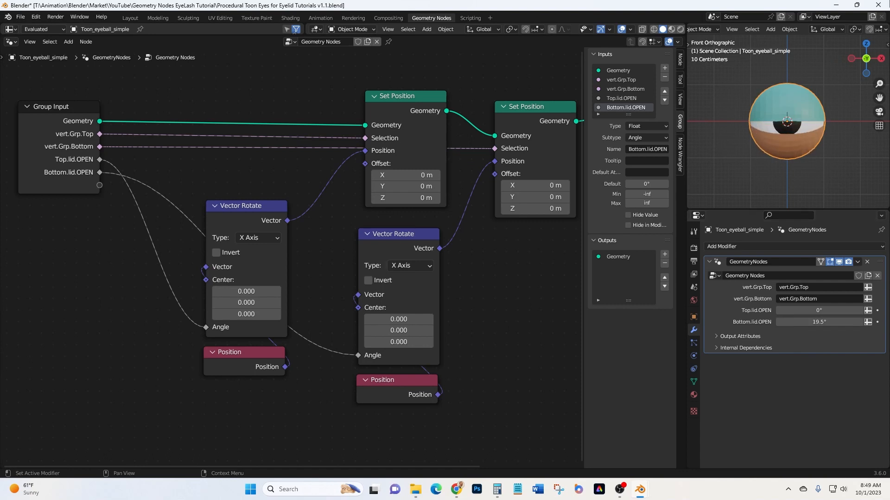
{"action": "left_click", "coordinate": [813, 322]}
{"action": "type", "text": "0"}
{"action": "key", "text": "Return"}
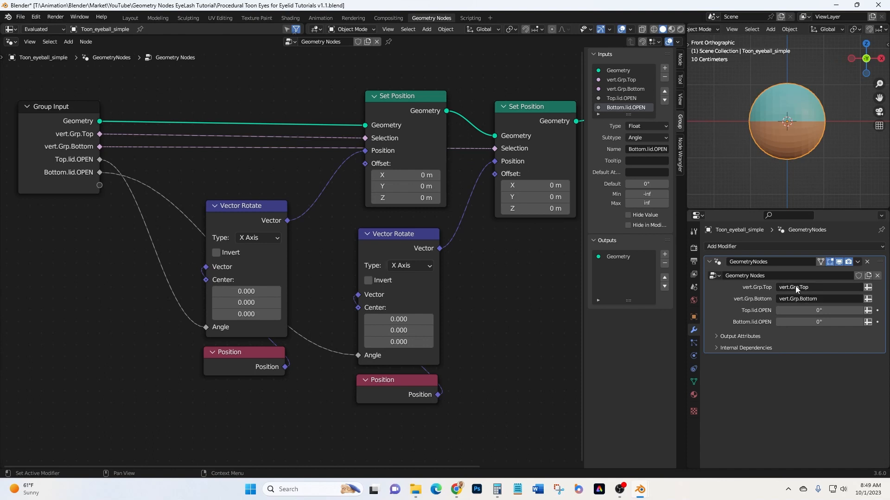
- Reorder the group inputs so Top.lid.OPEN and Bottom.lid.OPEN sit directly below Geometry, above the two vertex group inputs
{"action": "left_click", "coordinate": [611, 98]}
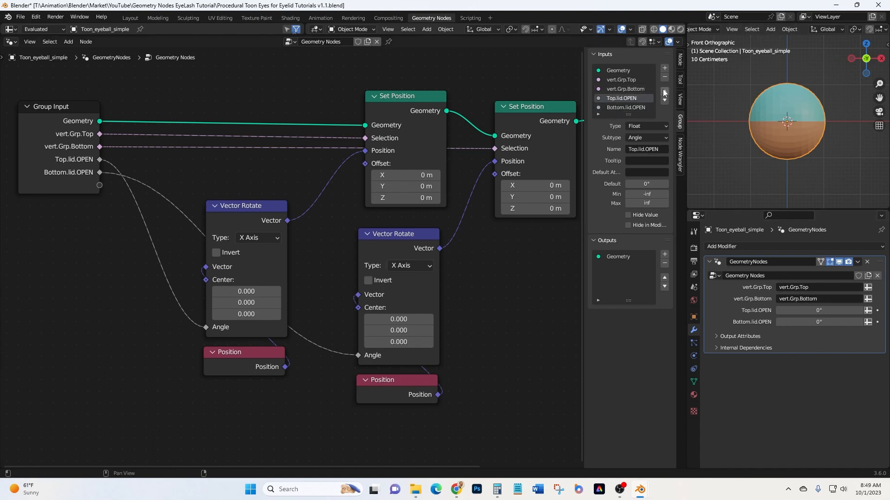
{"action": "left_click", "coordinate": [664, 91]}
{"action": "left_click", "coordinate": [664, 92]}
{"action": "left_click", "coordinate": [621, 106]}
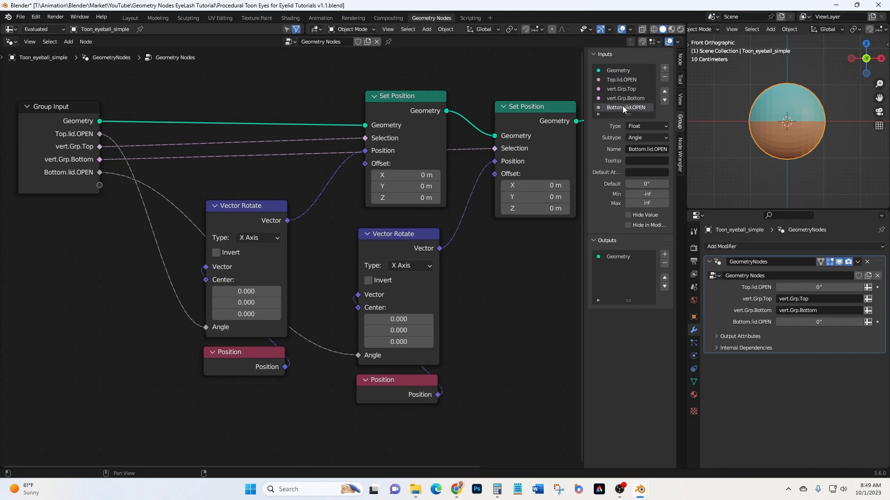
{"action": "left_click", "coordinate": [666, 90]}
{"action": "left_click", "coordinate": [666, 90]}
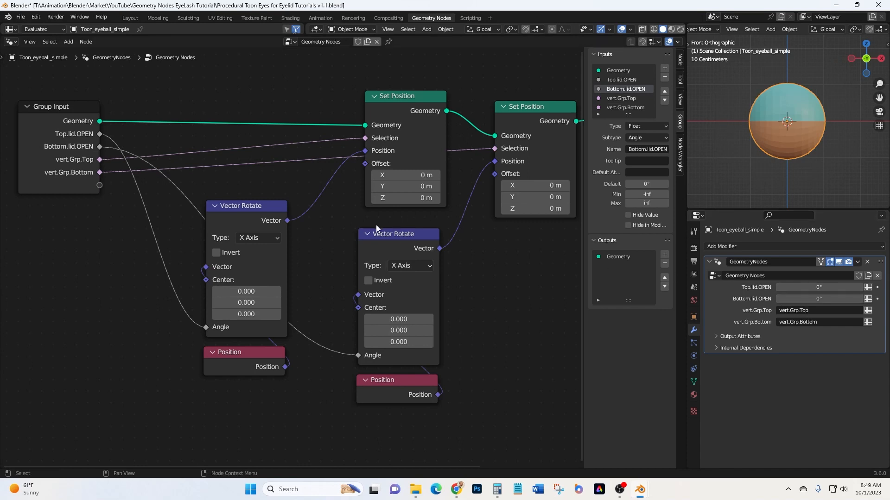
- Move both Set Position nodes and the two Vector Rotate and Position pairs together, slightly closer to Group Input
{"action": "scroll", "coordinate": [468, 271], "scroll_direction": "down", "scroll_amount": 4}
{"action": "middle_click_drag", "start_coordinate": [499, 293], "coordinate": [394, 261]}
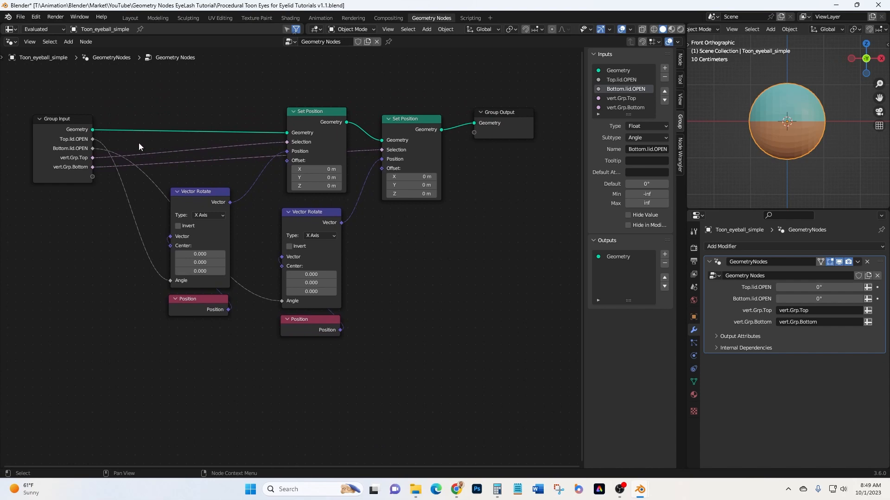
{"action": "left_click_drag", "start_coordinate": [113, 103], "coordinate": [453, 377]}
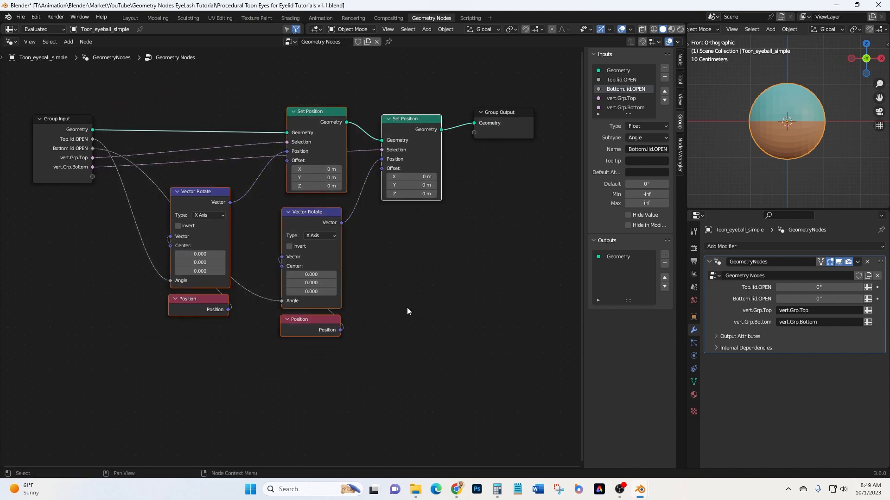
{"action": "key", "text": "g"}
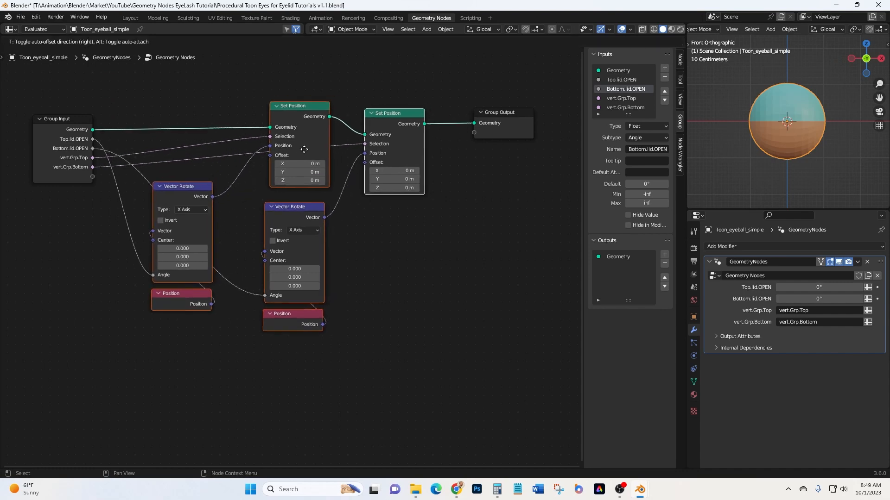
{"action": "left_click", "coordinate": [304, 149]}
- Enclose Group Input and all the lid rotation nodes in a frame, leaving Group Output outside
{"action": "middle_click_drag", "start_coordinate": [413, 254], "coordinate": [465, 256]}
{"action": "left_click_drag", "start_coordinate": [68, 93], "coordinate": [493, 365]}
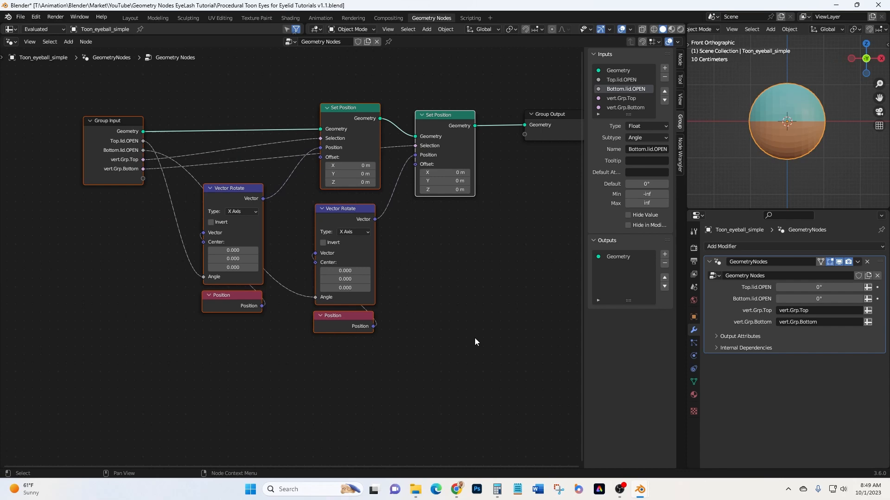
{"action": "key", "text": "ctrl+j"}
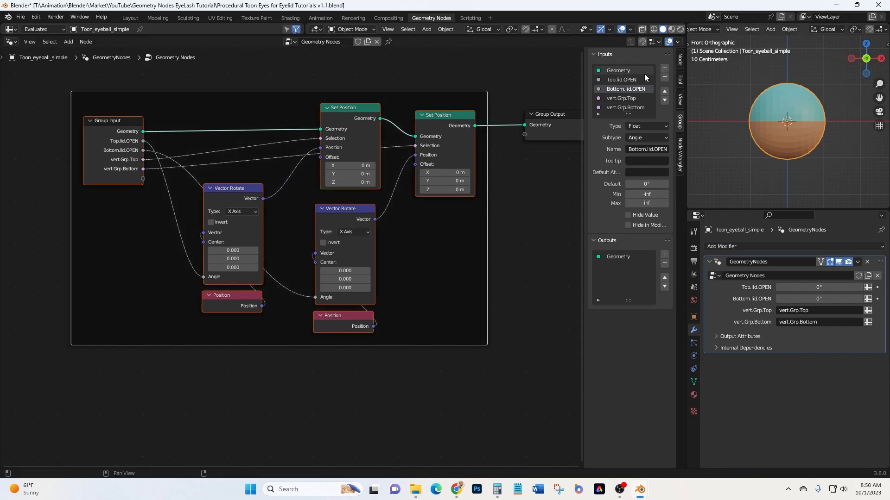
- Label the frame around the lid rotation nodes "Eyelid Control"
{"action": "left_click", "coordinate": [679, 62]}
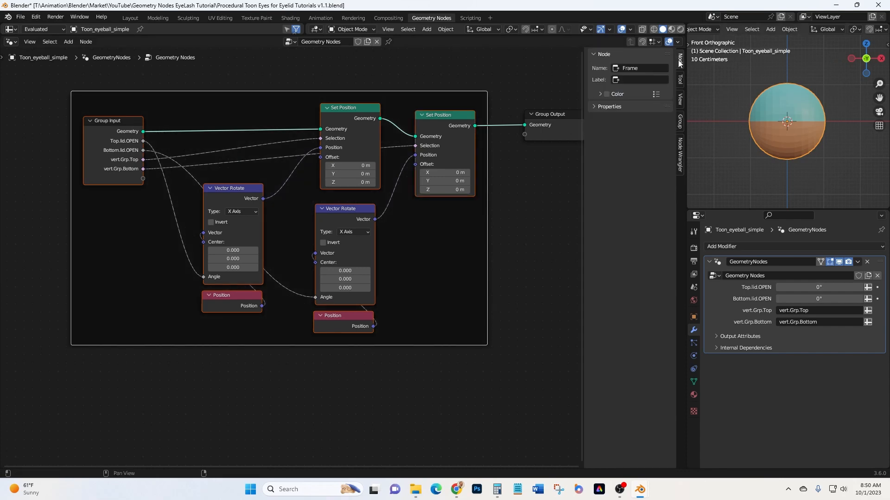
{"action": "left_click", "coordinate": [641, 80]}
{"action": "type", "text": "Eyelid Control"}
{"action": "key", "text": "Return"}
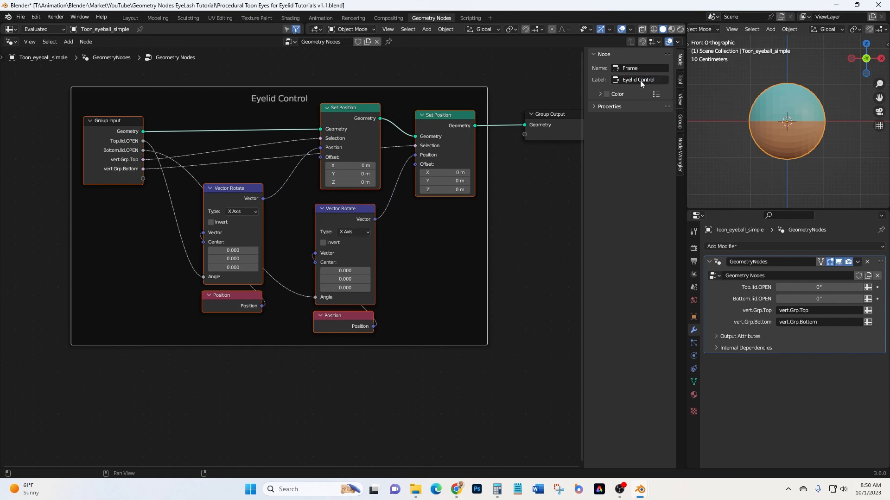
- Give the Eyelid Control frame a custom olive-green color with hue 0.229, saturation 0.511 and value 0.608
{"action": "left_click", "coordinate": [606, 94]}
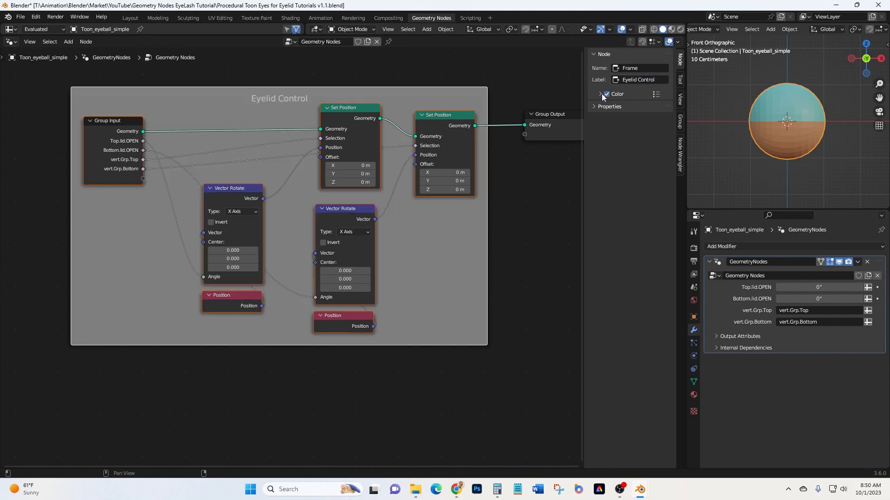
{"action": "left_click", "coordinate": [601, 94]}
{"action": "left_click", "coordinate": [612, 108]}
{"action": "left_click_drag", "start_coordinate": [632, 152], "coordinate": [612, 153]}
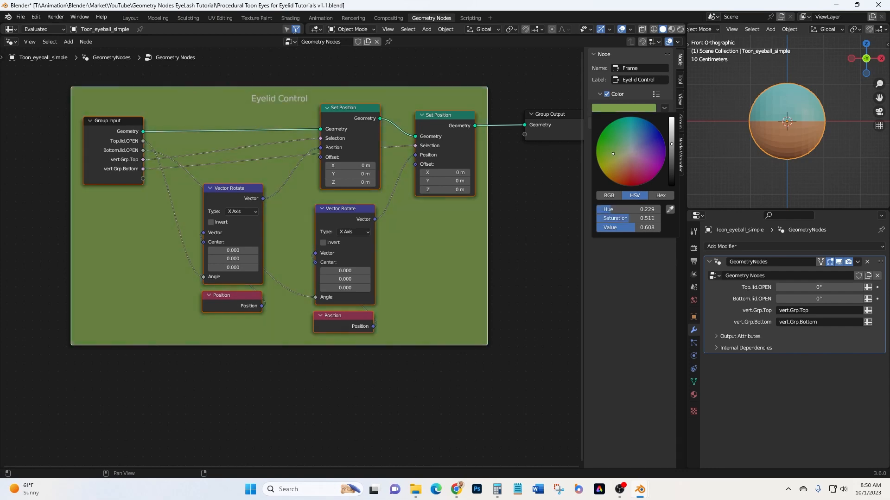
{"action": "scroll", "coordinate": [480, 399], "scroll_direction": "down", "scroll_amount": 1}
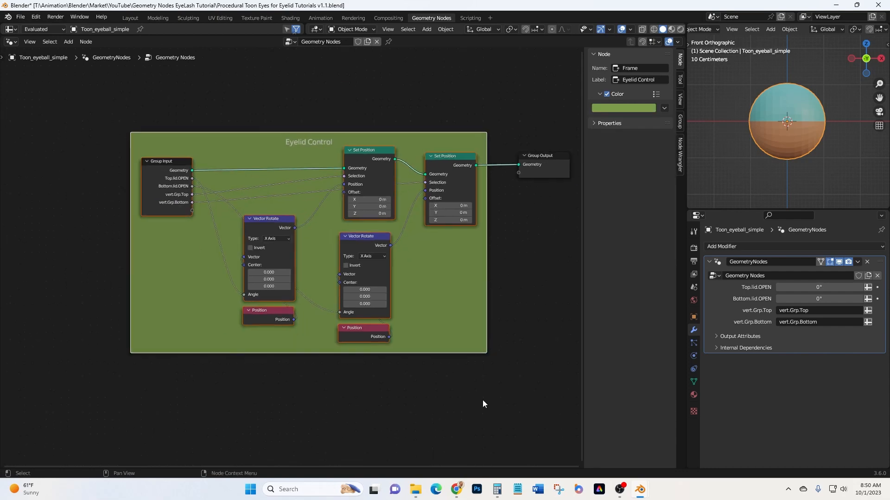
- Move the Group Output node along X, well away from the Eyelid Control frame, leaving space for more nodes
{"action": "middle_click_drag", "start_coordinate": [508, 388], "coordinate": [363, 387]}
{"action": "middle_click_drag", "start_coordinate": [469, 263], "coordinate": [428, 271]}
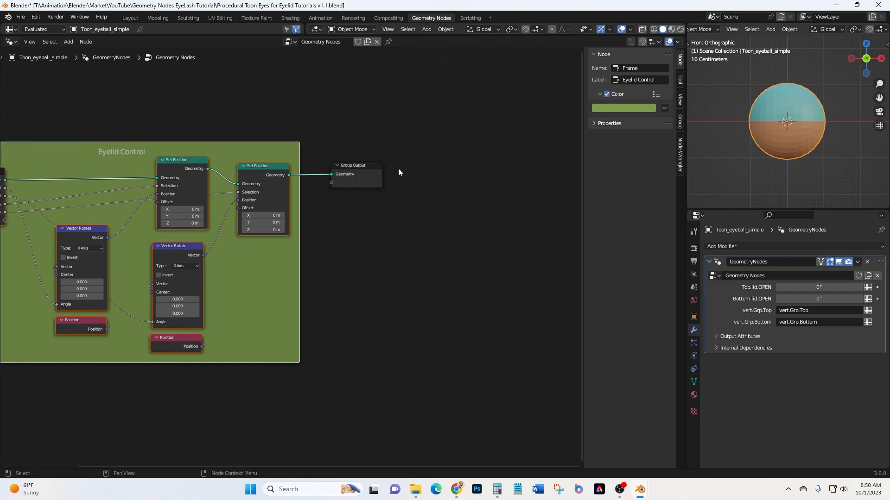
{"action": "left_click", "coordinate": [359, 163]}
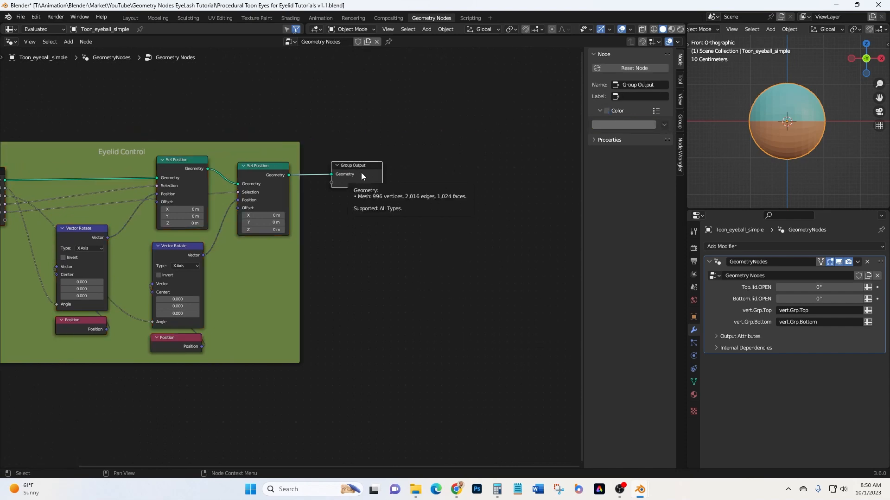
{"action": "key", "text": "g"}
{"action": "key", "text": "x"}
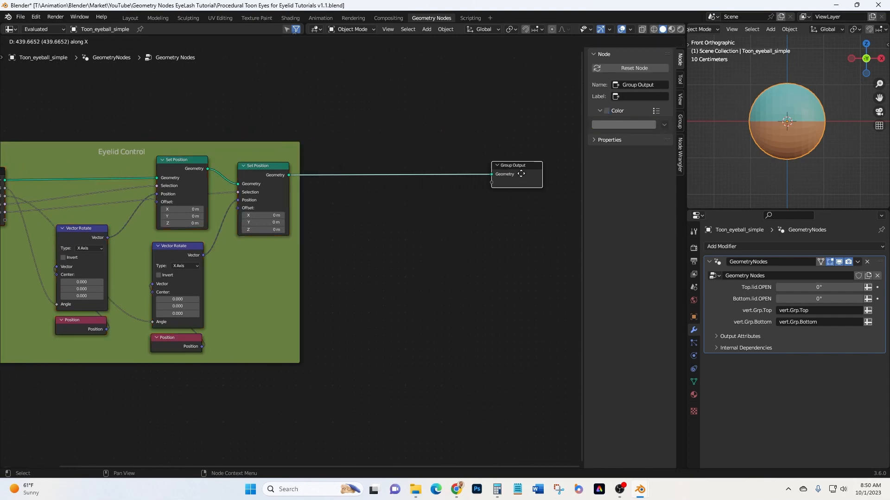
{"action": "left_click", "coordinate": [529, 173]}
{"action": "middle_click_drag", "start_coordinate": [415, 257], "coordinate": [466, 221]}
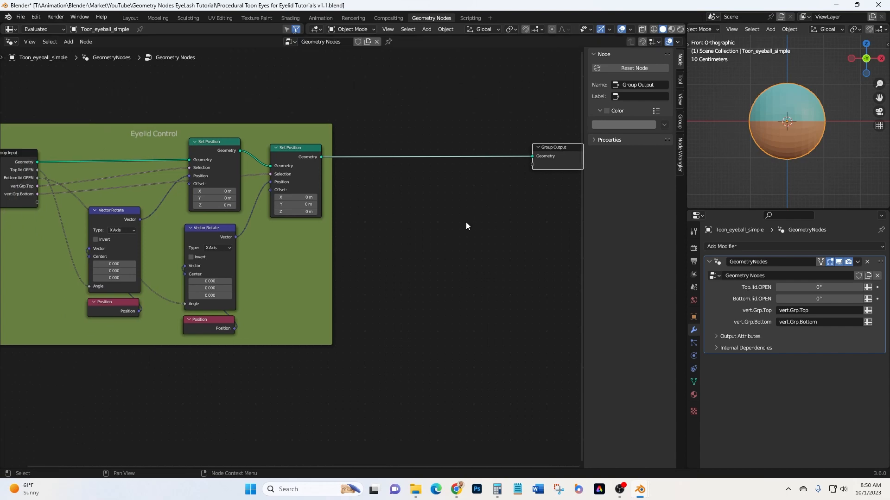
{"action": "scroll", "coordinate": [465, 221], "scroll_direction": "down", "scroll_amount": 2}
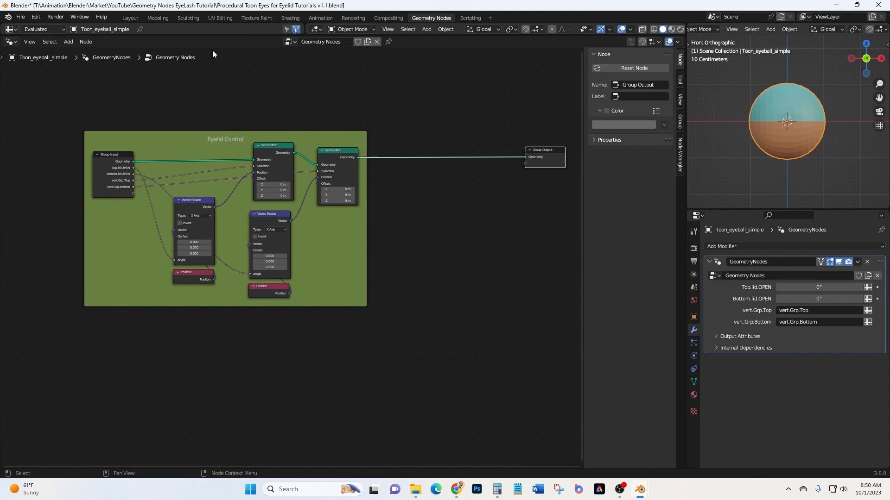
- Open the eyeball mesh in Edit Mode in the Layout workspace, with wireframe shading and nothing selected
{"action": "left_click", "coordinate": [130, 18]}
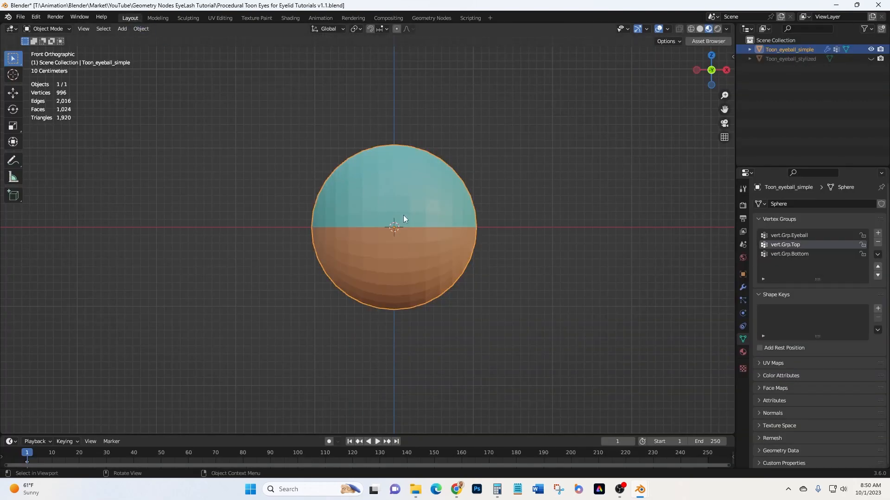
{"action": "key", "text": "ctrl+Tab"}
{"action": "left_click", "coordinate": [469, 218]}
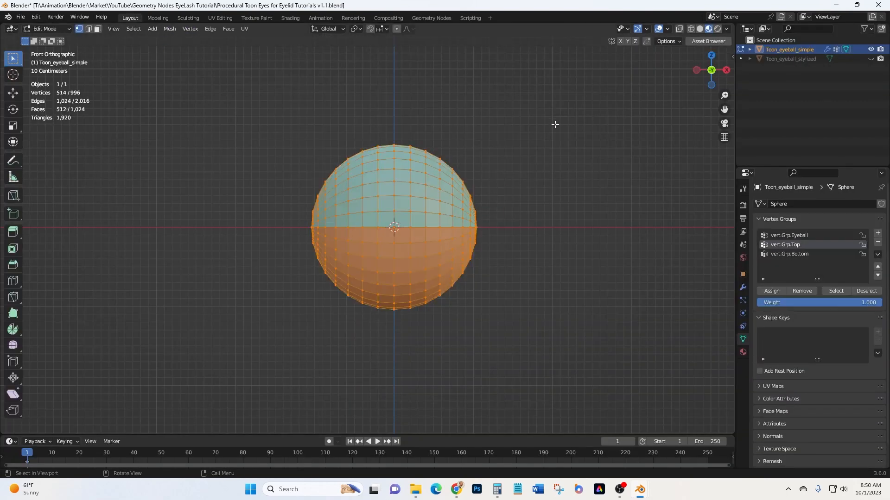
{"action": "key", "text": "z"}
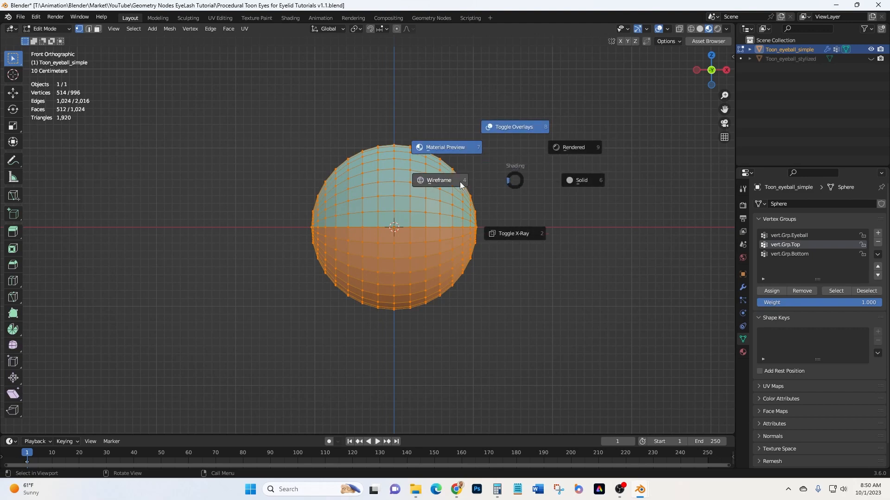
{"action": "left_click", "coordinate": [435, 181]}
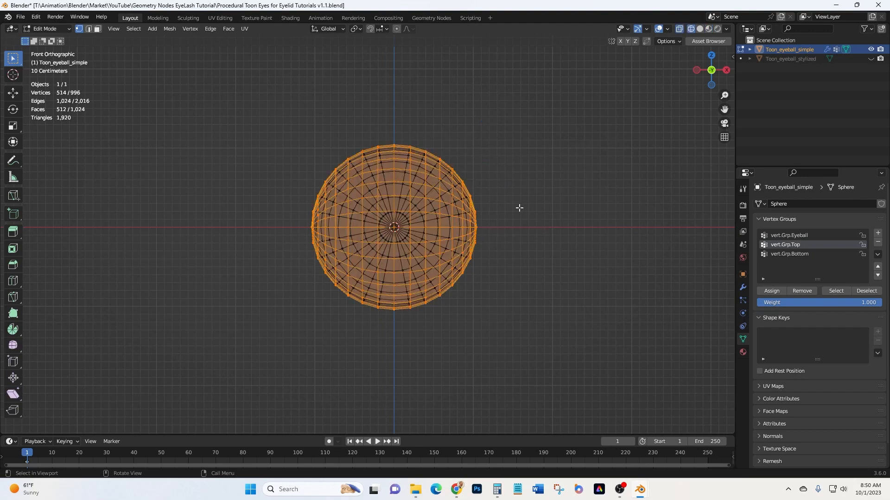
{"action": "key", "text": "alt+a"}
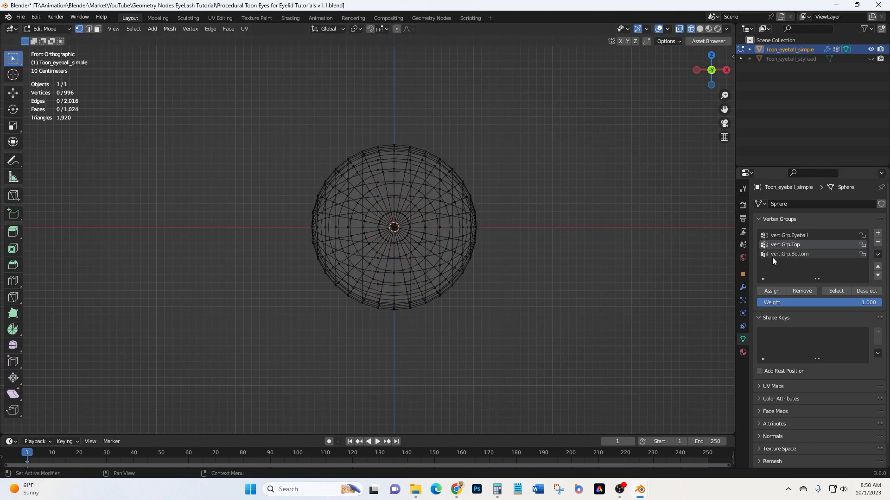
- Select the vertices of vert.Grp.Eyeball and vert.Grp.Bottom and hide them, leaving only the top eyelid
{"action": "left_click", "coordinate": [782, 236]}
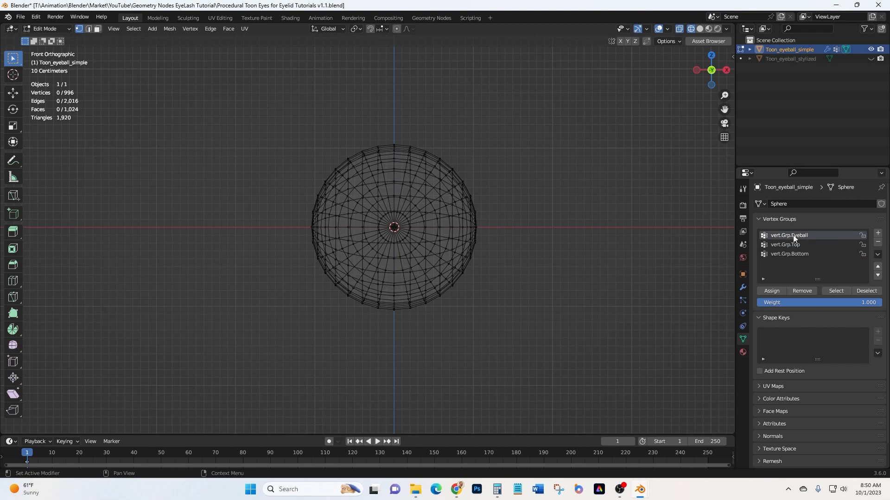
{"action": "left_click", "coordinate": [836, 291]}
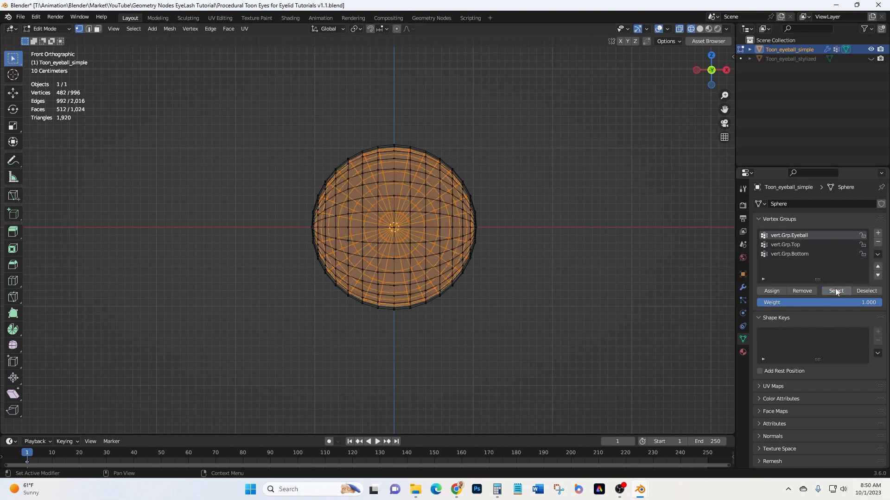
{"action": "left_click", "coordinate": [801, 255]}
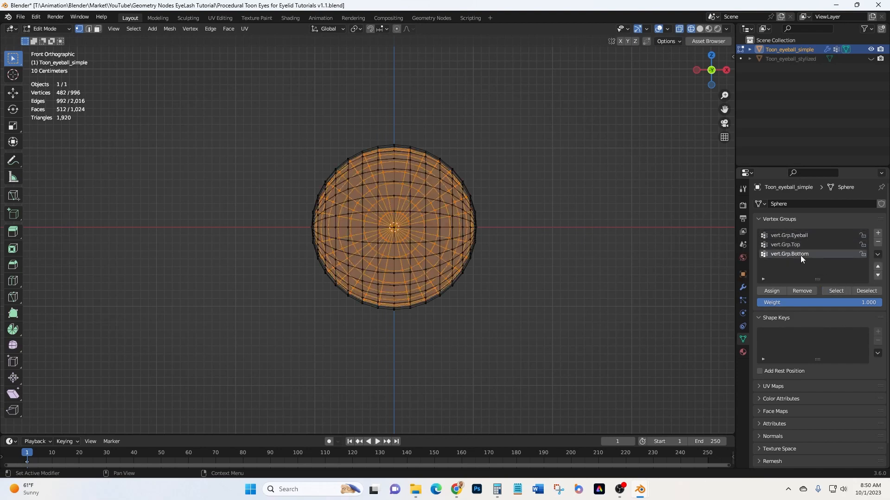
{"action": "left_click", "coordinate": [843, 290]}
{"action": "key", "text": "h"}
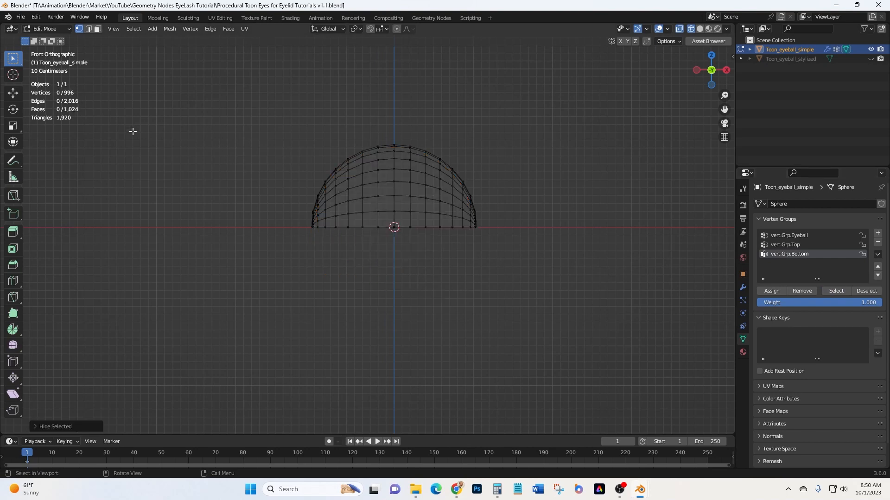
- Trace the top lid's front lower rim from corner to corner with a green annotation, then erase the strokes
{"action": "middle_click_drag", "start_coordinate": [213, 262], "coordinate": [349, 173]}
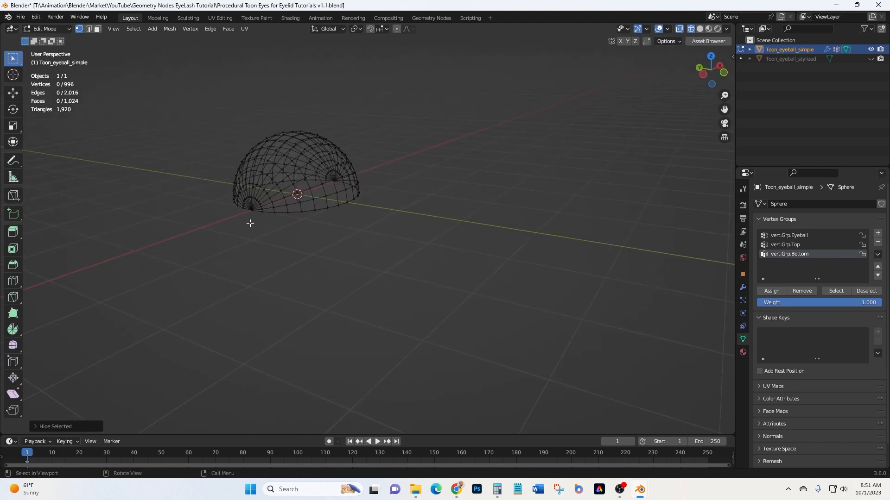
{"action": "middle_click_drag", "start_coordinate": [239, 220], "coordinate": [331, 237], "text": "shift"}
{"action": "scroll", "coordinate": [332, 237], "scroll_direction": "up", "scroll_amount": 1}
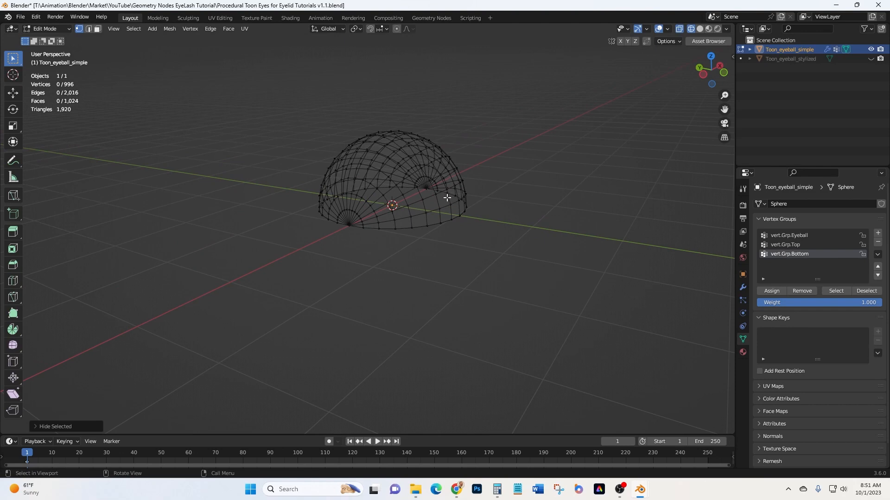
{"action": "left_click", "coordinate": [13, 160]}
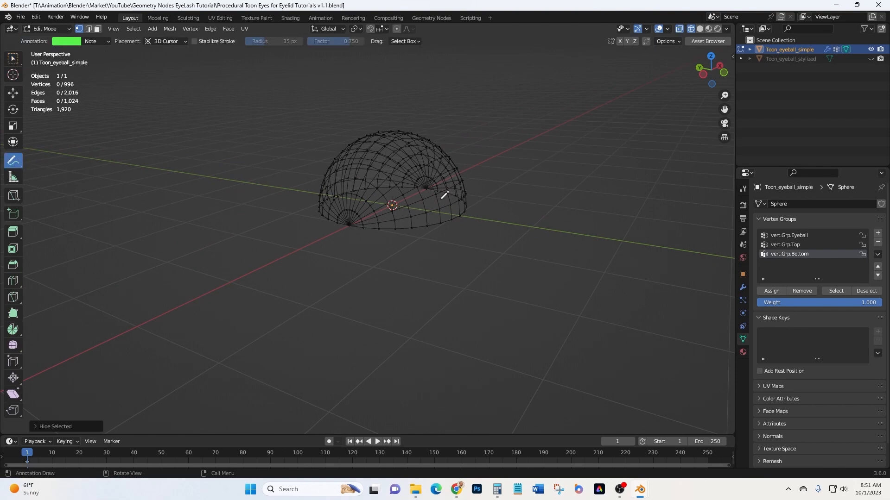
{"action": "mouse_move", "coordinate": [430, 188]}
{"action": "left_mouse_down"}
{"action": "mouse_move", "coordinate": [450, 192]}
{"action": "mouse_move", "coordinate": [457, 208]}
{"action": "mouse_move", "coordinate": [354, 223]}
{"action": "mouse_move", "coordinate": [458, 198]}
{"action": "mouse_move", "coordinate": [353, 224]}
{"action": "left_mouse_up"}
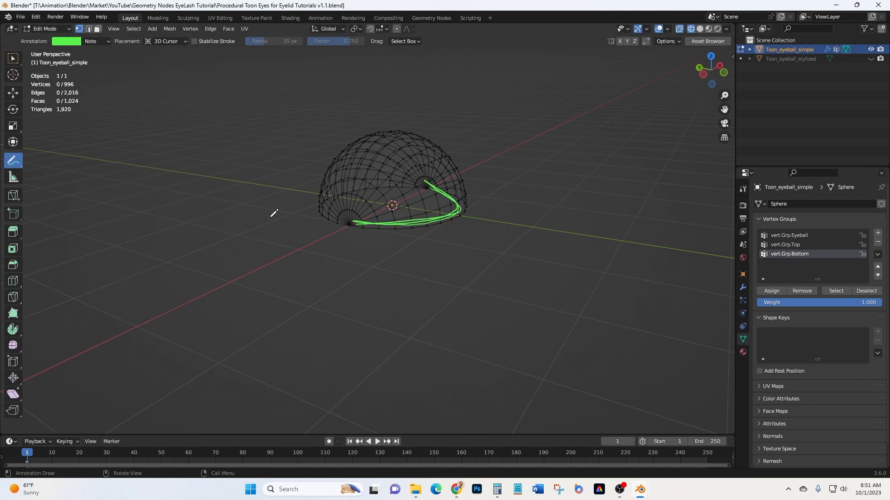
{"action": "left_click_drag", "start_coordinate": [13, 165], "coordinate": [59, 221]}
{"action": "mouse_move", "coordinate": [278, 222]}
{"action": "left_mouse_down"}
{"action": "mouse_move", "coordinate": [333, 222]}
{"action": "mouse_move", "coordinate": [455, 187]}
{"action": "left_mouse_up"}
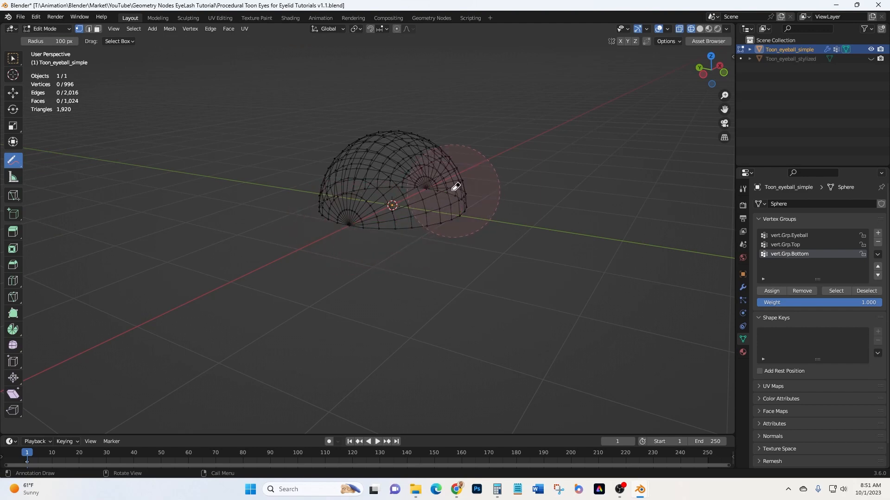
{"action": "left_click", "coordinate": [13, 59]}
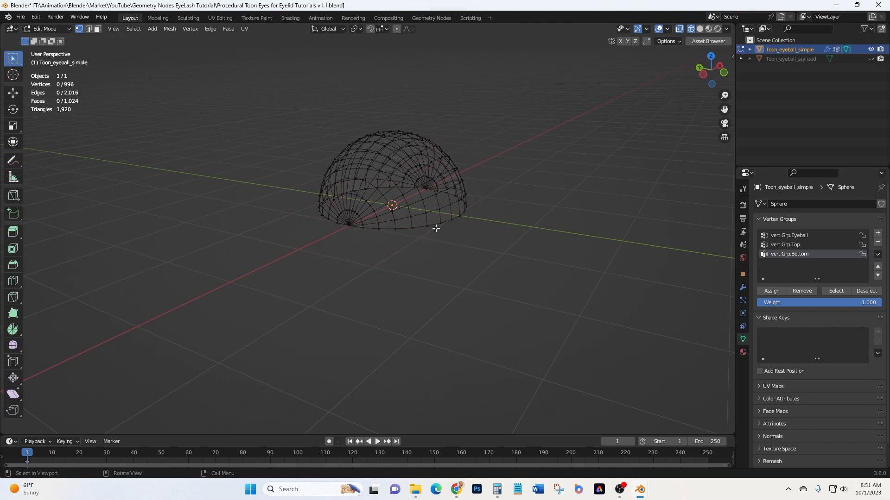
- Box-select only the front lower rim vertices of the top lid, corner to corner, in the right orthographic view
{"action": "key", "text": "KP_1"}
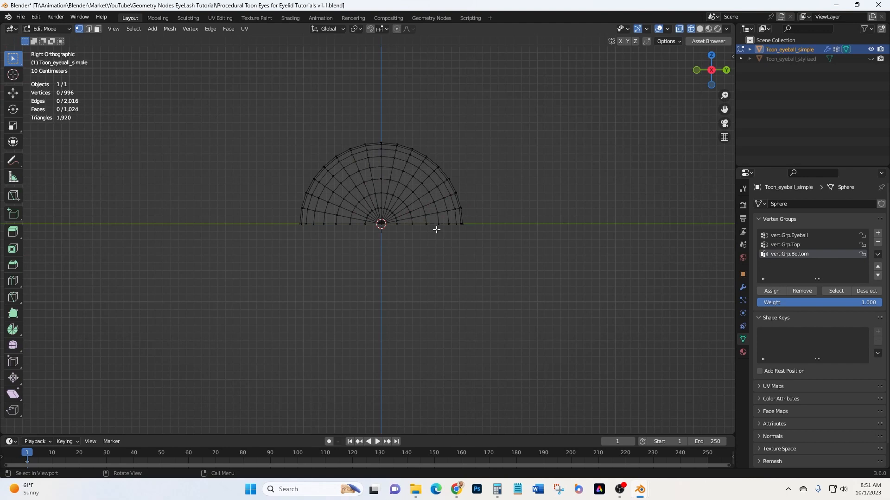
{"action": "scroll", "coordinate": [297, 202], "scroll_direction": "up", "scroll_amount": 2}
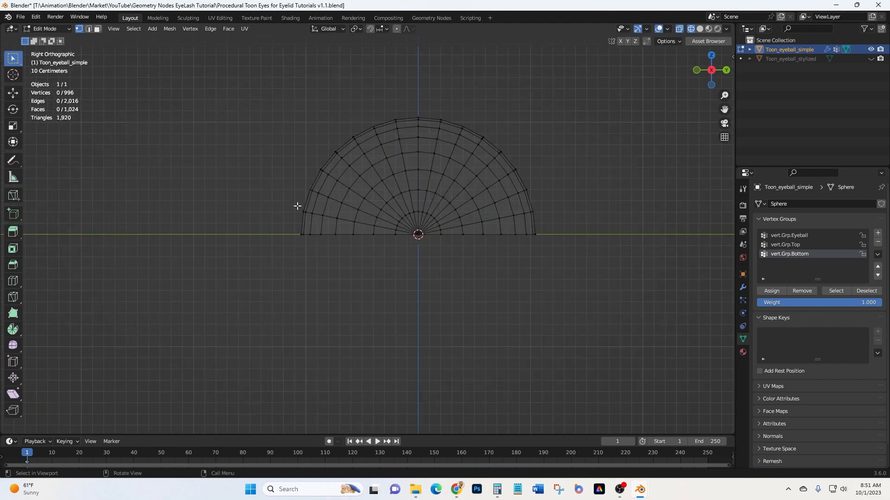
{"action": "left_click_drag", "start_coordinate": [292, 229], "coordinate": [429, 264]}
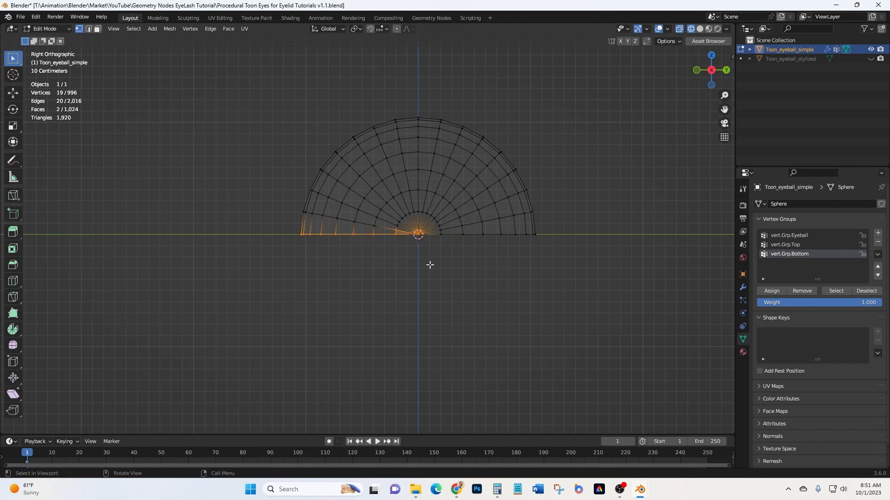
{"action": "key", "text": "alt+a"}
{"action": "scroll", "coordinate": [348, 244], "scroll_direction": "up", "scroll_amount": 2}
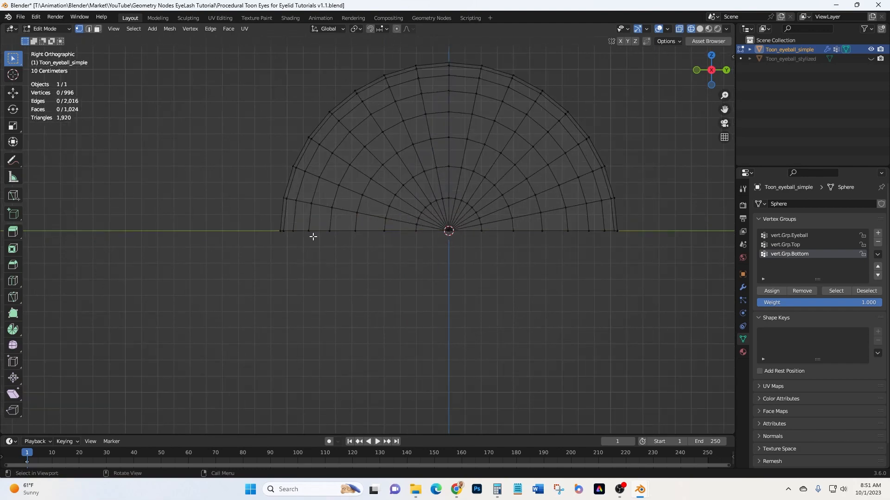
{"action": "left_click_drag", "start_coordinate": [273, 229], "coordinate": [470, 257]}
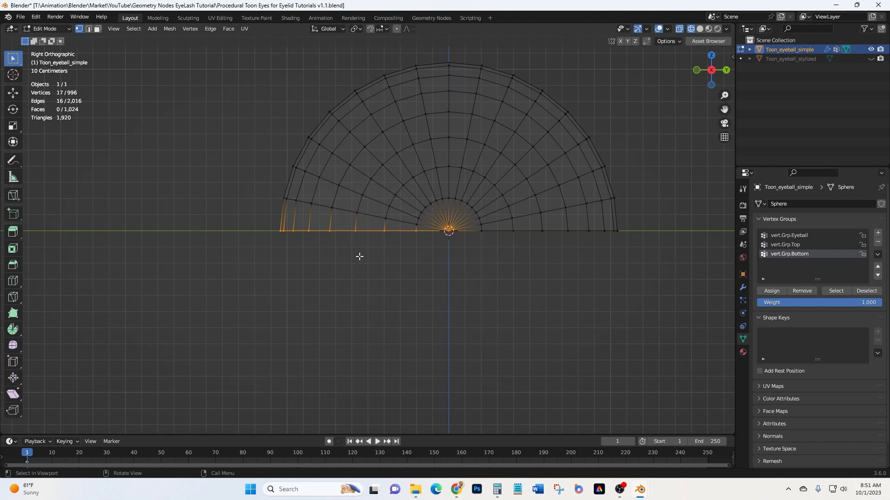
- Duplicate the selected rim vertices and keep the copy in its original position
{"action": "key", "text": "shift"}
{"action": "key", "text": "shift+d"}
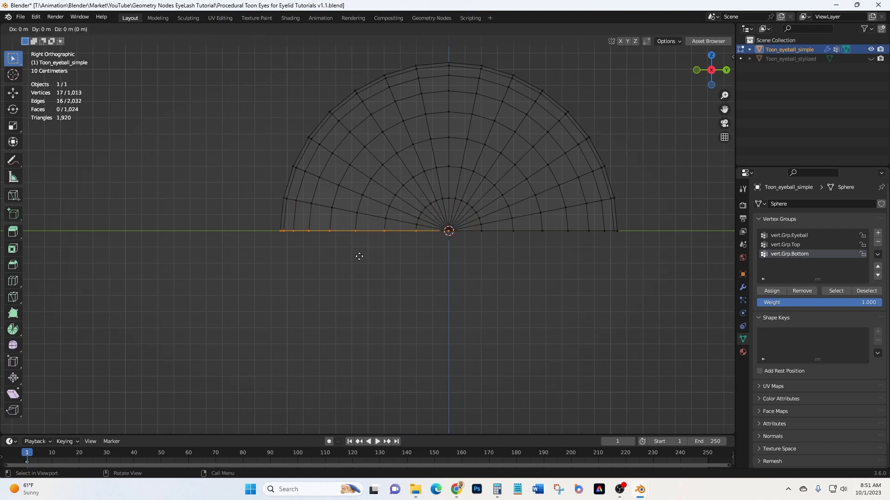
{"action": "right_click", "coordinate": [359, 256]}
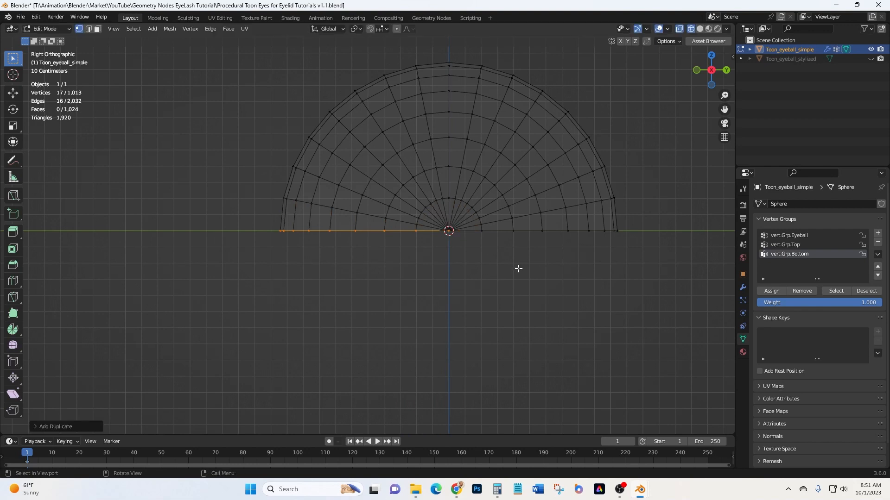
- Add a new vertex group named vert.Grp.LashBase for the duplicated rim vertices
{"action": "left_click", "coordinate": [877, 234]}
{"action": "double_click", "coordinate": [804, 265]}
{"action": "type", "text": "v"}
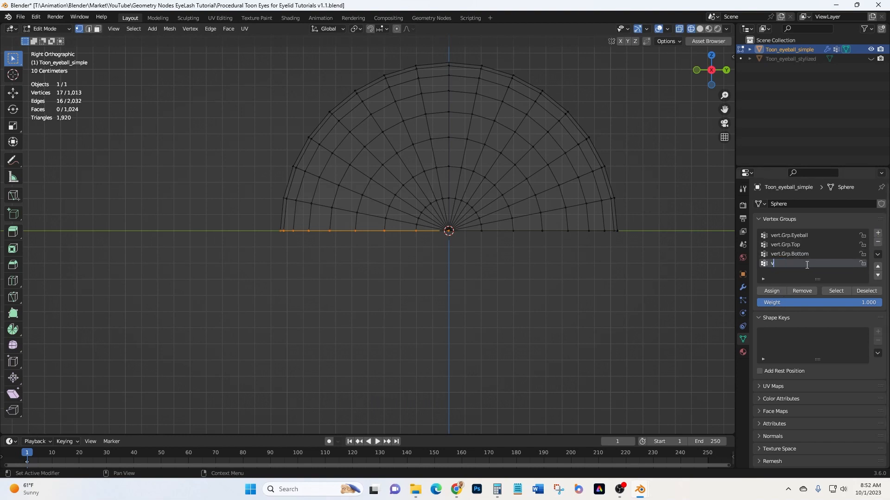
{"action": "type", "text": "ert.Grp.LashBase"}
- Switch to the Geometry Nodes workspace and add a Mesh to Curve node in the empty area outside the Eyelid Control frame
{"action": "left_click", "coordinate": [415, 18]}
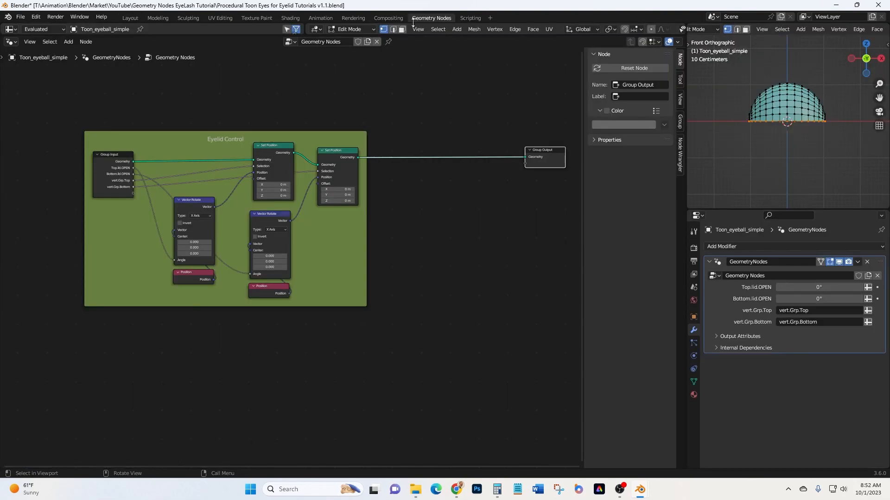
{"action": "scroll", "coordinate": [392, 169], "scroll_direction": "up", "scroll_amount": 1}
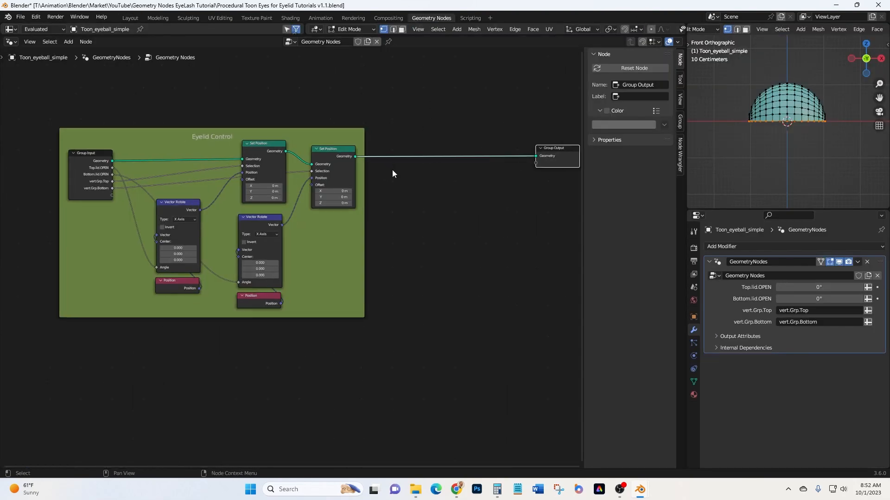
{"action": "left_click", "coordinate": [68, 41]}
{"action": "left_click", "coordinate": [77, 52]}
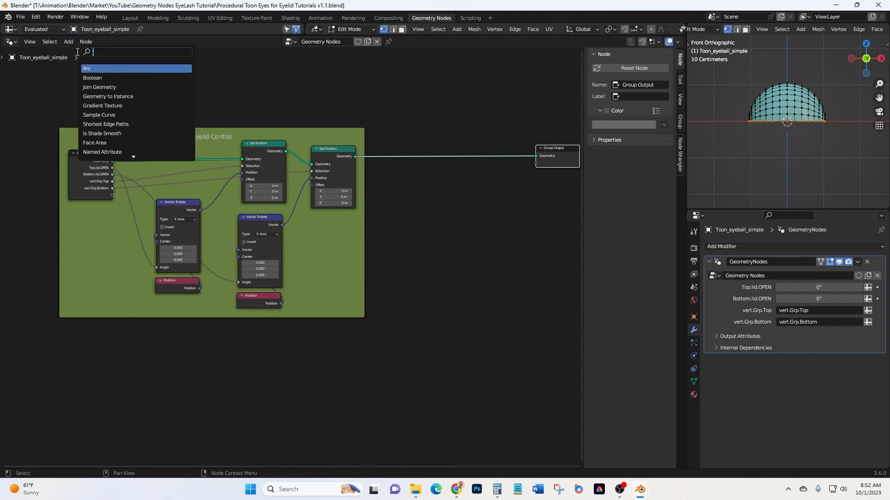
{"action": "type", "text": "mesh to c"}
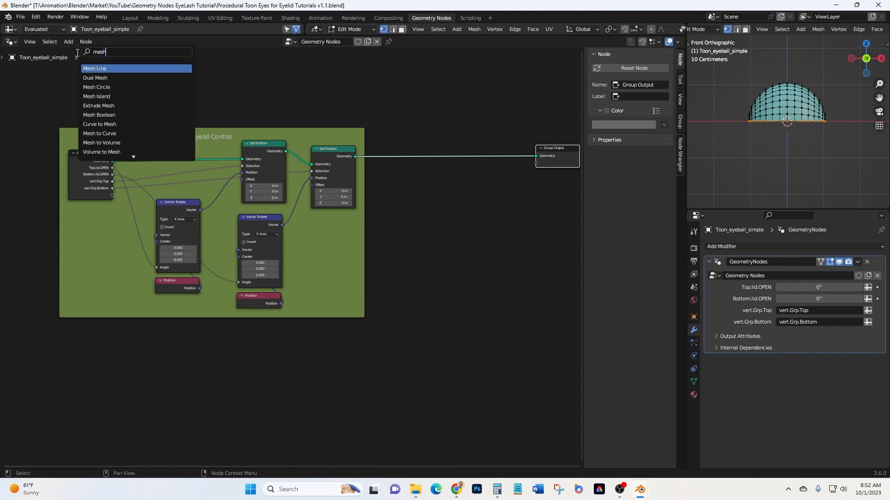
{"action": "key", "text": "Return"}
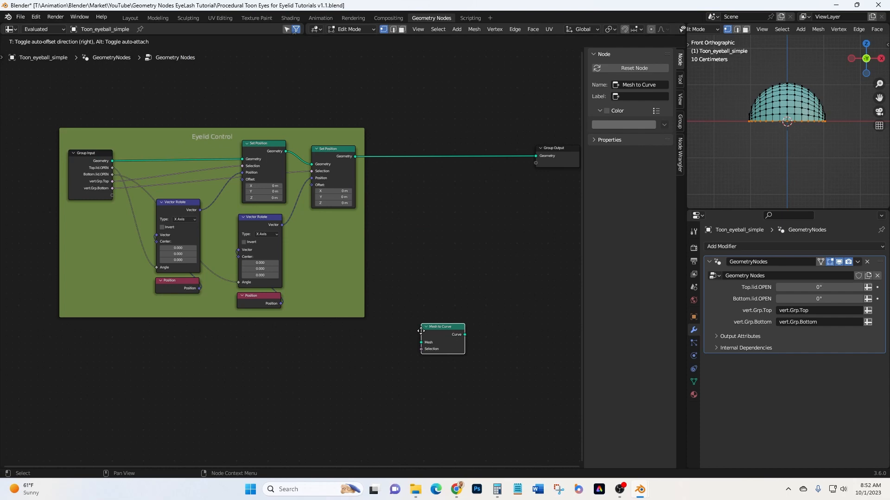
{"action": "left_click", "coordinate": [429, 335]}
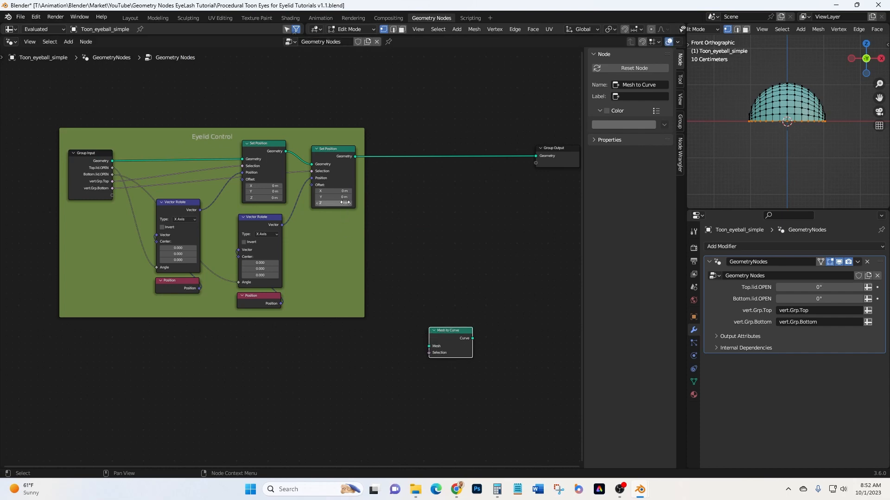
- Duplicate the second Set Position node and place the copy directly below it inside the Eyelid Control frame
{"action": "left_click", "coordinate": [339, 175]}
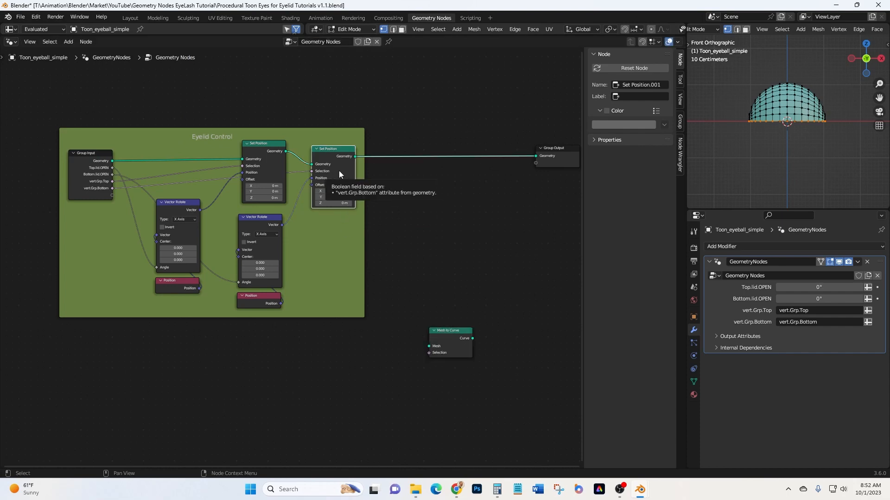
{"action": "key", "text": "shift+d"}
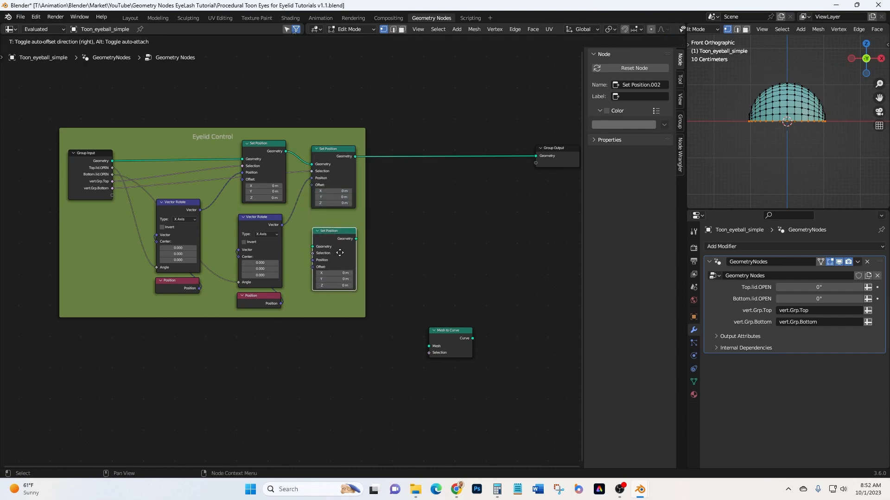
{"action": "left_click", "coordinate": [339, 255]}
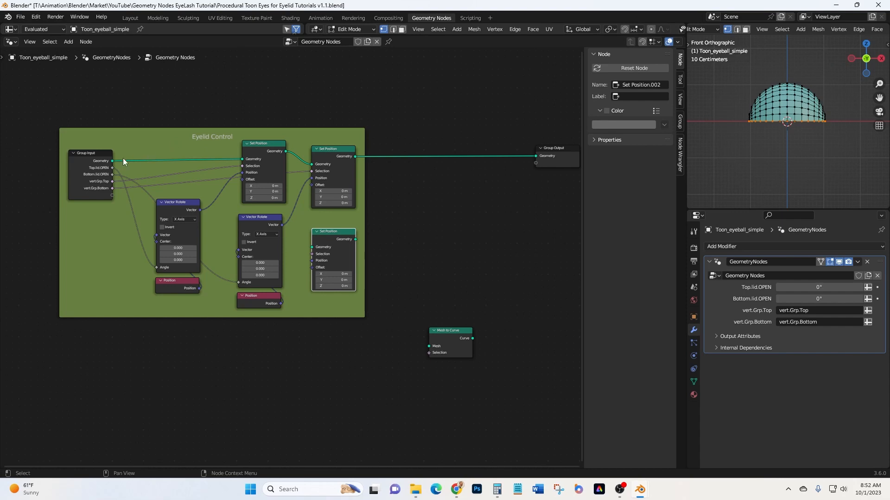
- Connect the Group Input geometry and the top lid's Vector Rotate output to the duplicated Set Position's Geometry and Position inputs
{"action": "left_click_drag", "start_coordinate": [112, 161], "coordinate": [308, 248]}
{"action": "scroll", "coordinate": [285, 233], "scroll_direction": "up", "scroll_amount": 1}
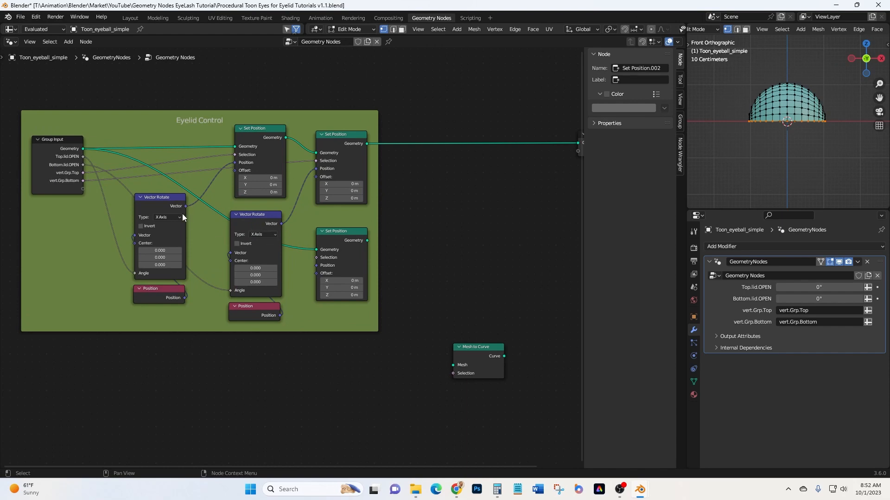
{"action": "left_click_drag", "start_coordinate": [185, 206], "coordinate": [163, 218]}
{"action": "left_click_drag", "start_coordinate": [211, 202], "coordinate": [309, 266]}
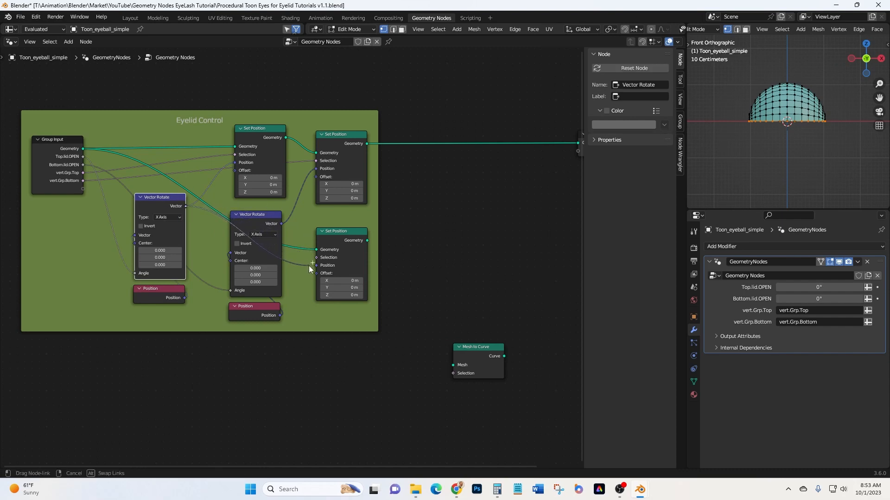
{"action": "left_click_drag", "start_coordinate": [309, 265], "coordinate": [314, 266]}
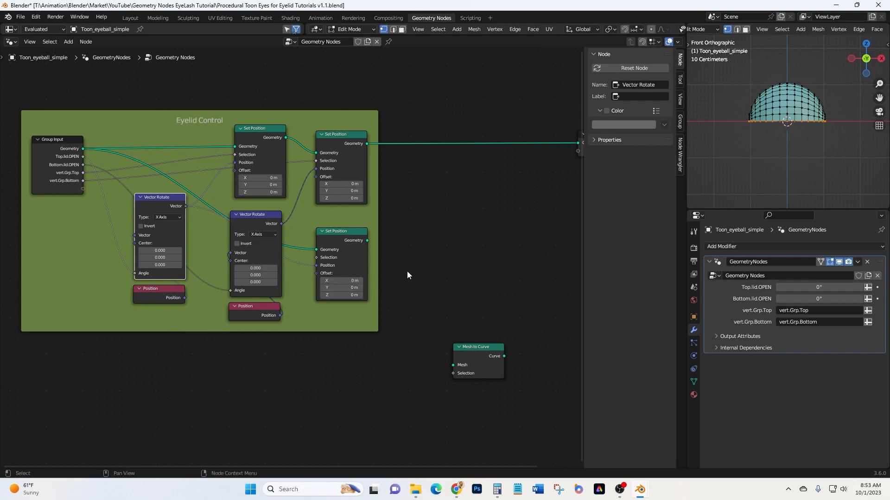
- Connect the duplicated Set Position's geometry to the Mesh input of Mesh to Curve and space that node farther from the frame
{"action": "left_click_drag", "start_coordinate": [366, 241], "coordinate": [450, 368]}
{"action": "middle_click_drag", "start_coordinate": [489, 412], "coordinate": [453, 333]}
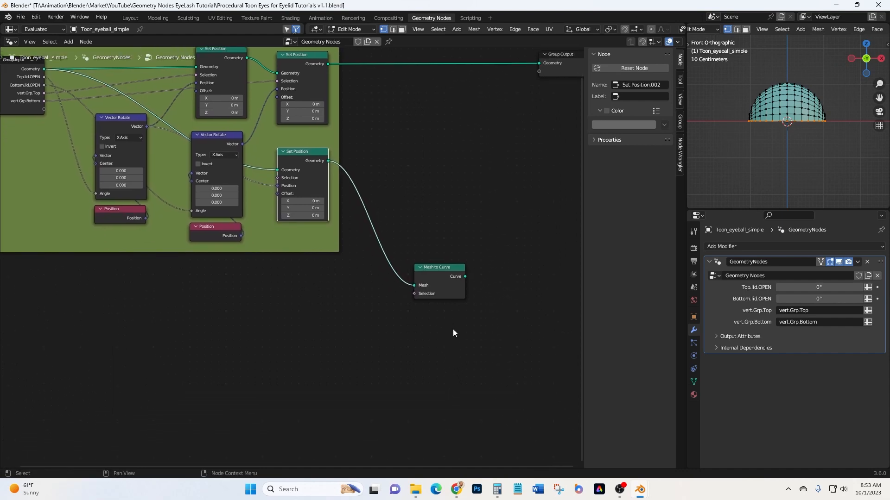
{"action": "left_click_drag", "start_coordinate": [440, 268], "coordinate": [481, 267]}
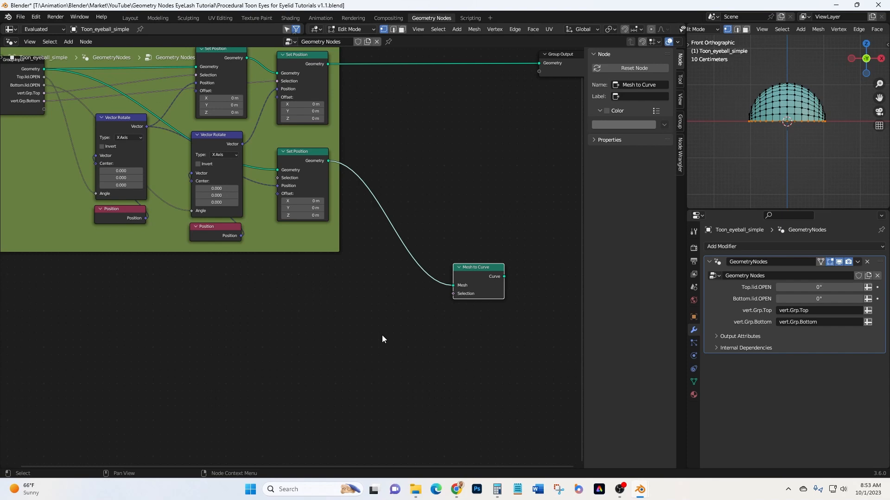
- Add a second Group Input node beside Mesh to Curve and expose the Mesh to Curve Selection as a new group input
{"action": "left_click", "coordinate": [68, 45]}
{"action": "left_click", "coordinate": [73, 52]}
{"action": "type", "text": "group input"}
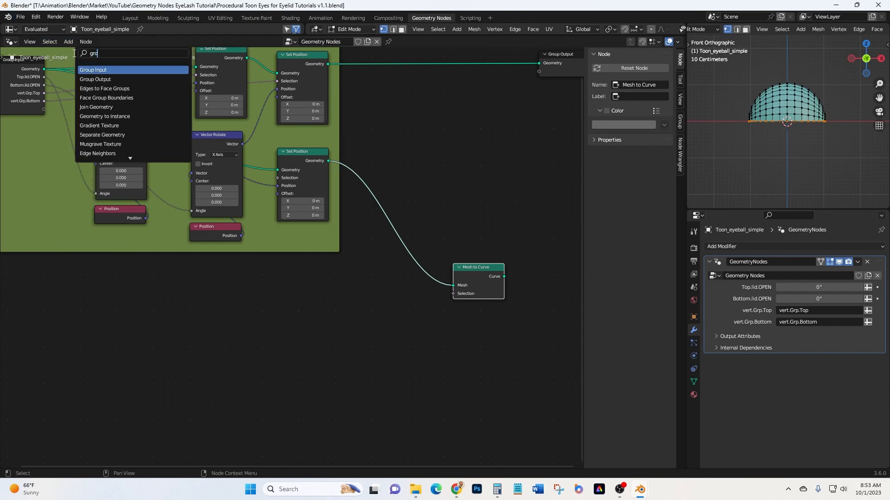
{"action": "key", "text": "Return"}
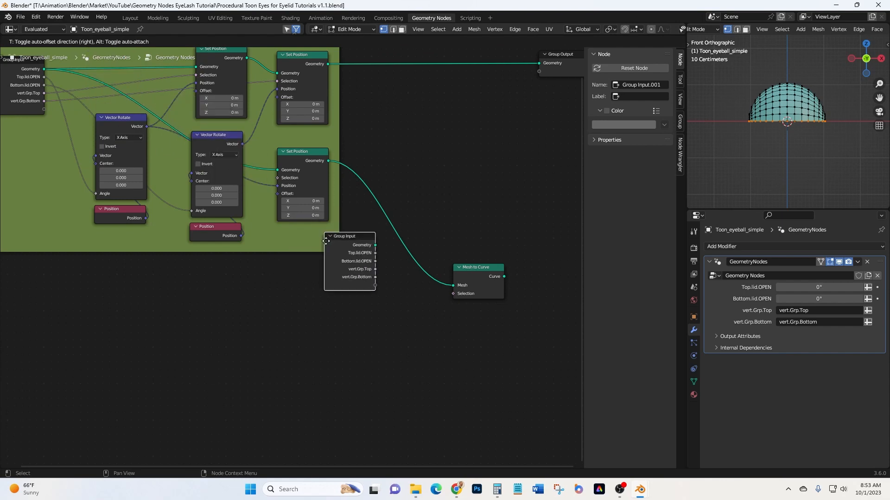
{"action": "left_click", "coordinate": [363, 283]}
{"action": "left_click_drag", "start_coordinate": [453, 294], "coordinate": [419, 330]}
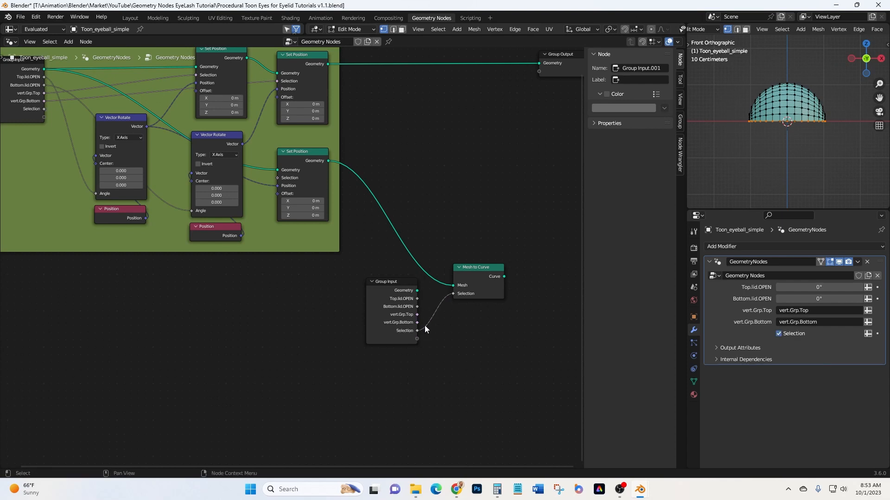
- Rename the Selection group input to vert.Grp.LashBase
{"action": "left_click", "coordinate": [680, 123]}
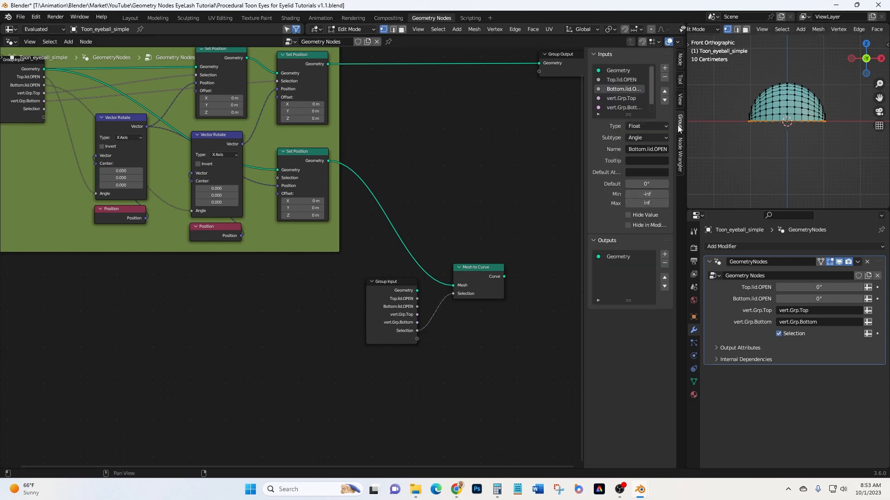
{"action": "scroll", "coordinate": [623, 95], "scroll_direction": "down", "scroll_amount": 1}
{"action": "left_click", "coordinate": [616, 107]}
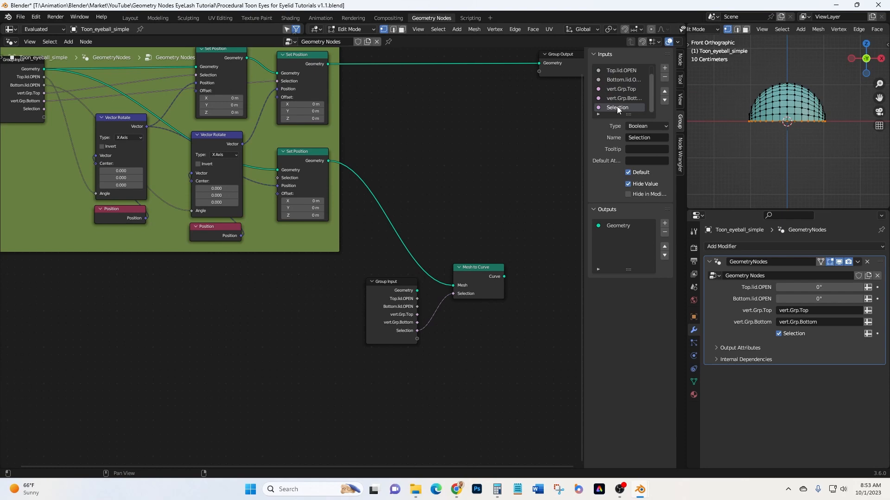
{"action": "left_click", "coordinate": [639, 137]}
{"action": "type", "text": "vert.Grp.LashBase"}
{"action": "key", "text": "Return"}
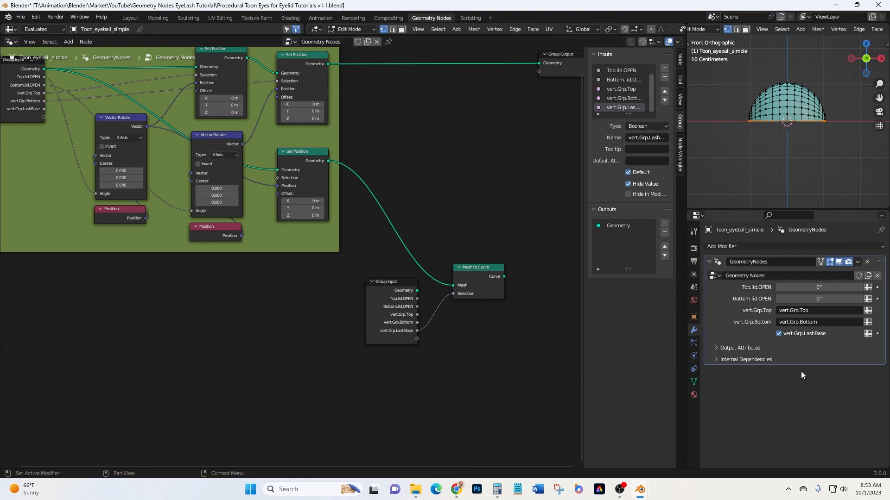
- Switch the modifier's vert.Grp.LashBase input to an attribute and assign the vert.Grp.LashBase vertex group
{"action": "left_click", "coordinate": [867, 333]}
{"action": "left_click", "coordinate": [815, 335]}
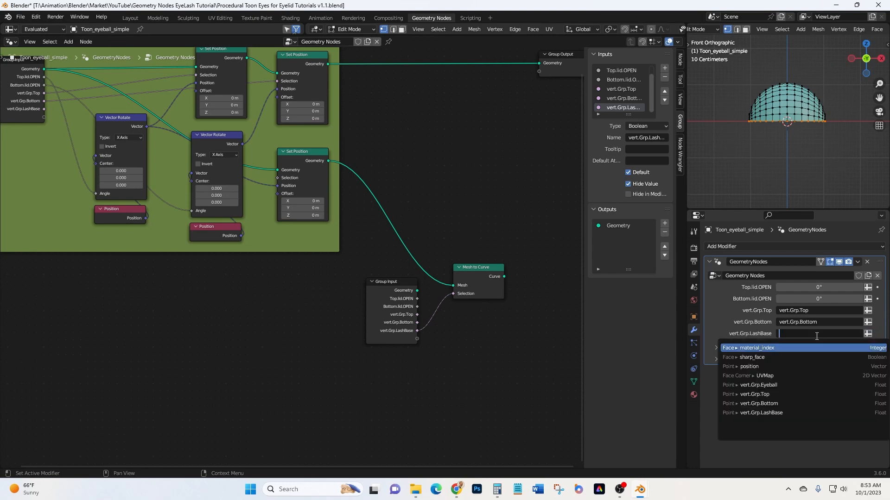
{"action": "left_click", "coordinate": [762, 412]}
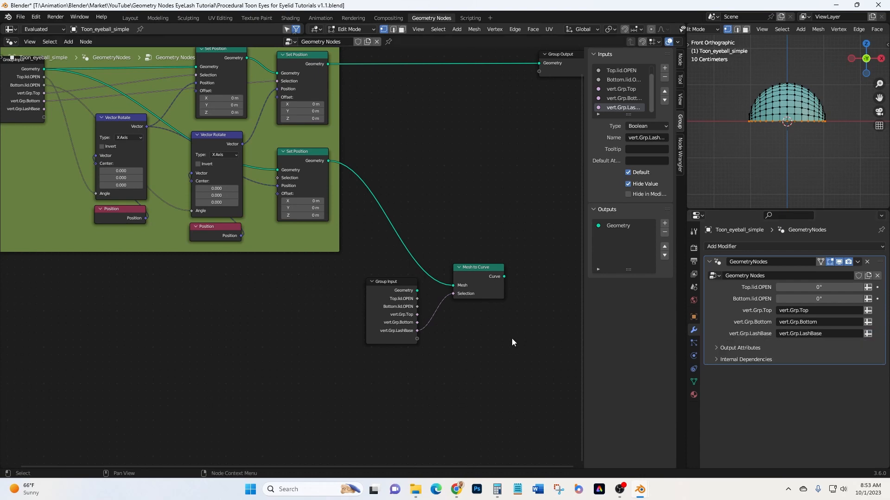
- Move the Group Output node along X, farther from the Set Position nodes, to make room for more nodes
{"action": "middle_click_drag", "start_coordinate": [512, 346], "coordinate": [278, 404]}
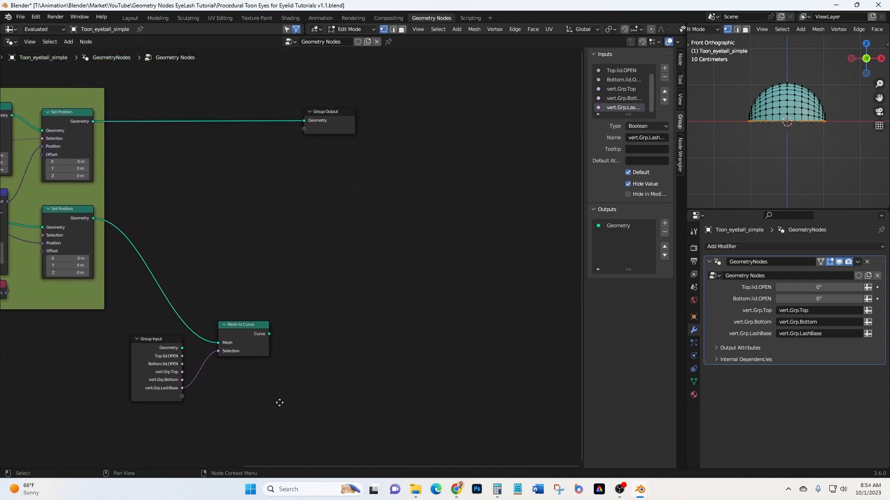
{"action": "left_click", "coordinate": [332, 113]}
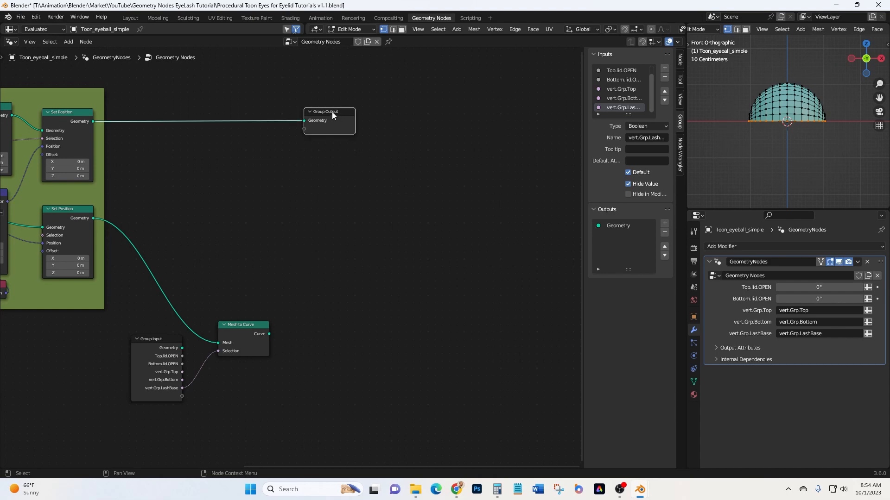
{"action": "key", "text": "g"}
{"action": "key", "text": "x"}
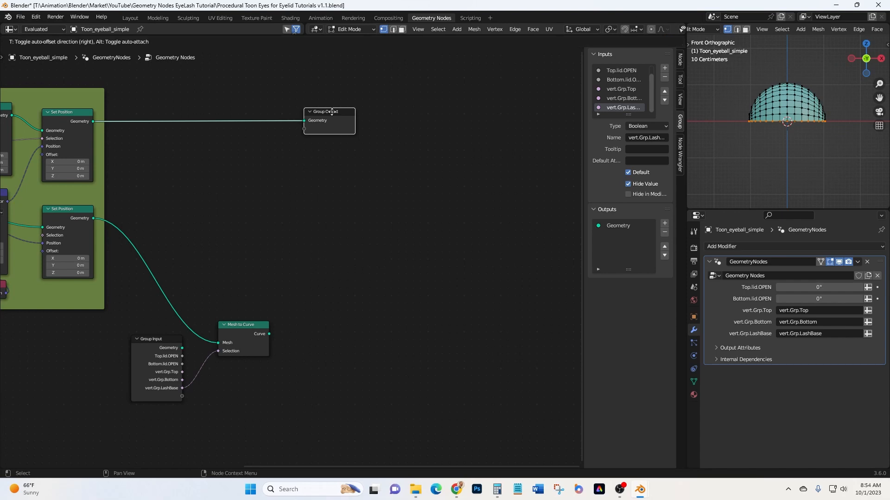
{"action": "left_click", "coordinate": [527, 149]}
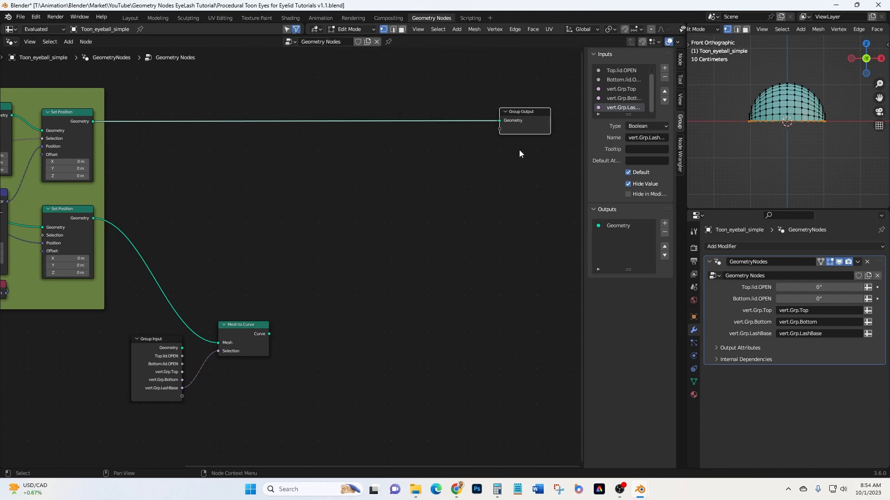
{"action": "middle_click_drag", "start_coordinate": [359, 229], "coordinate": [396, 207]}
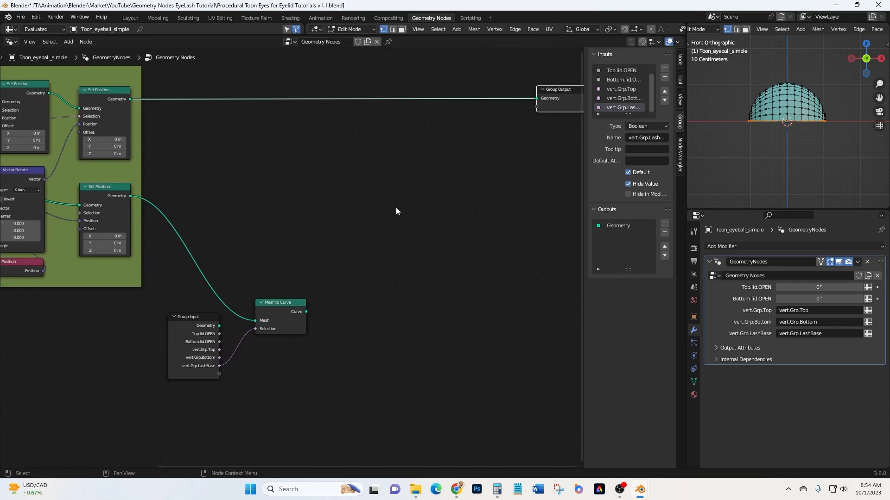
{"action": "middle_click_drag", "start_coordinate": [494, 168], "coordinate": [460, 166]}
- Add a Capture Attribute node and place it unconnected below and beyond the Mesh to Curve node
{"action": "left_click", "coordinate": [254, 299]}
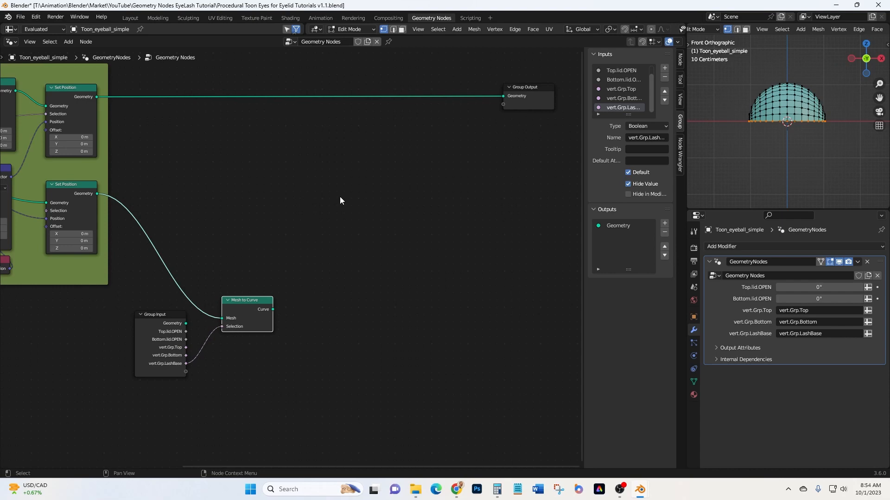
{"action": "left_click", "coordinate": [64, 45]}
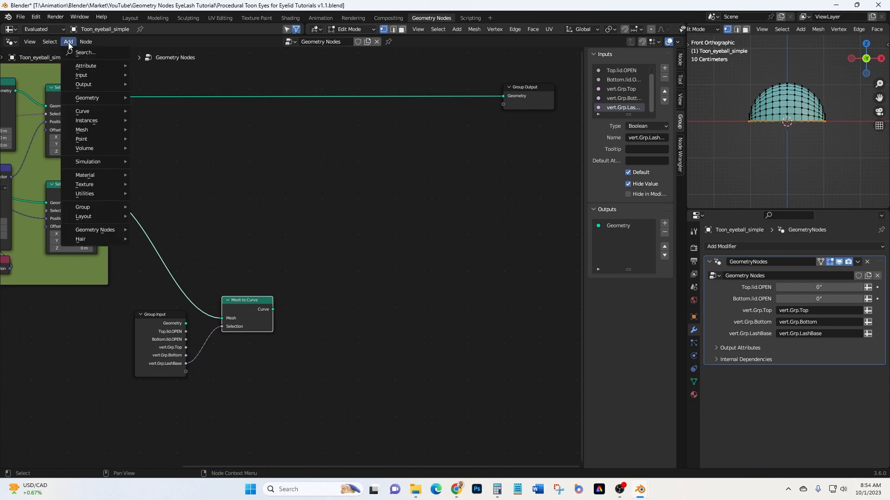
{"action": "left_click", "coordinate": [73, 52]}
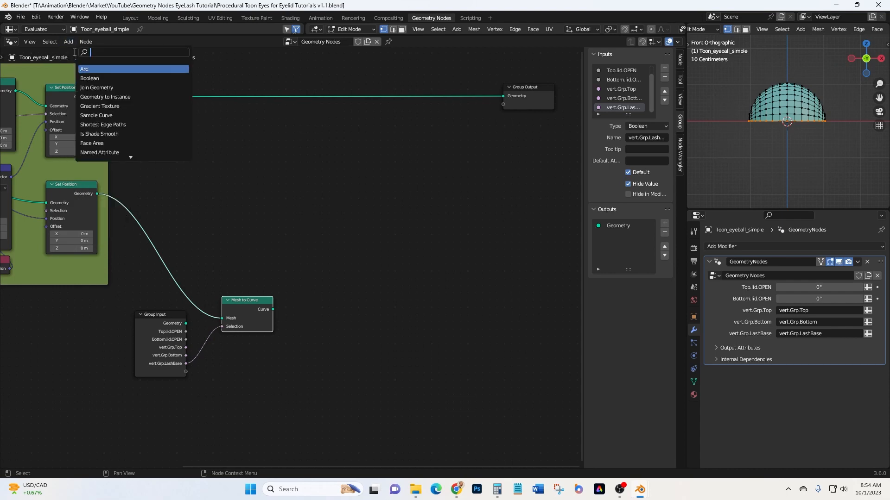
{"action": "type", "text": "capture"}
{"action": "key", "text": "Return"}
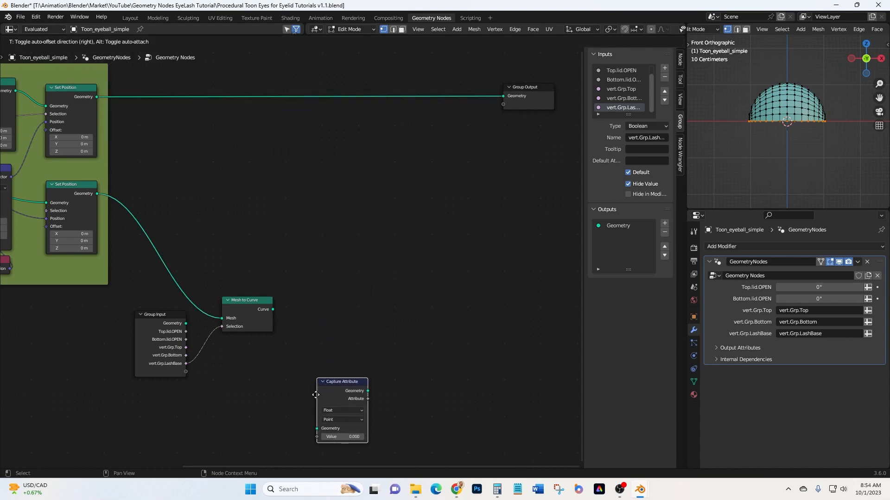
{"action": "left_click", "coordinate": [315, 374]}
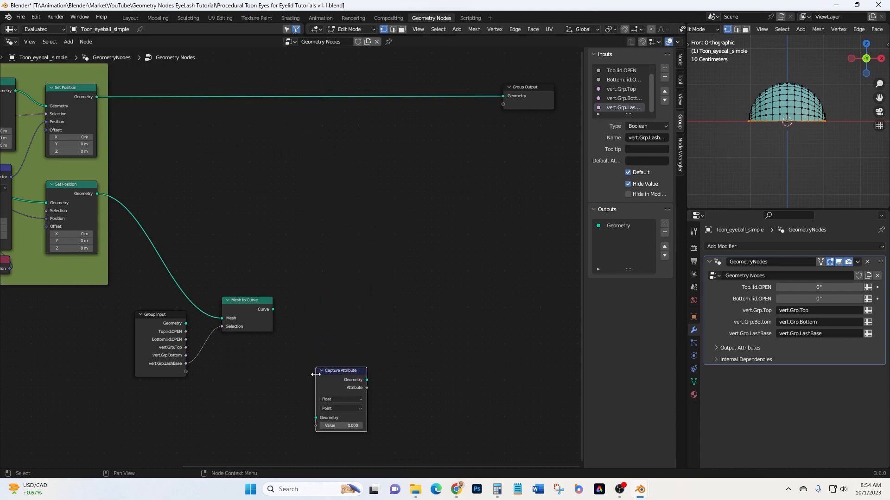
- Add a Spline Parameter node directly below the Capture Attribute node
{"action": "middle_click_drag", "start_coordinate": [466, 337], "coordinate": [487, 316]}
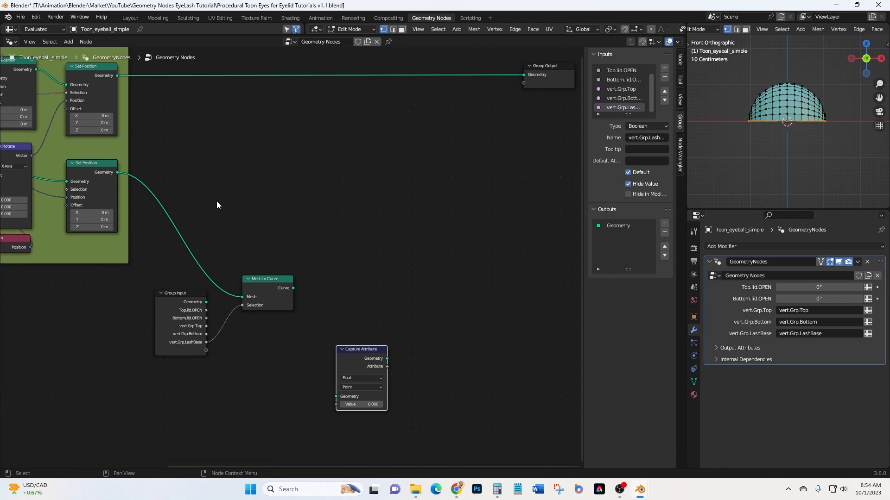
{"action": "left_click", "coordinate": [68, 42]}
{"action": "left_click", "coordinate": [73, 50]}
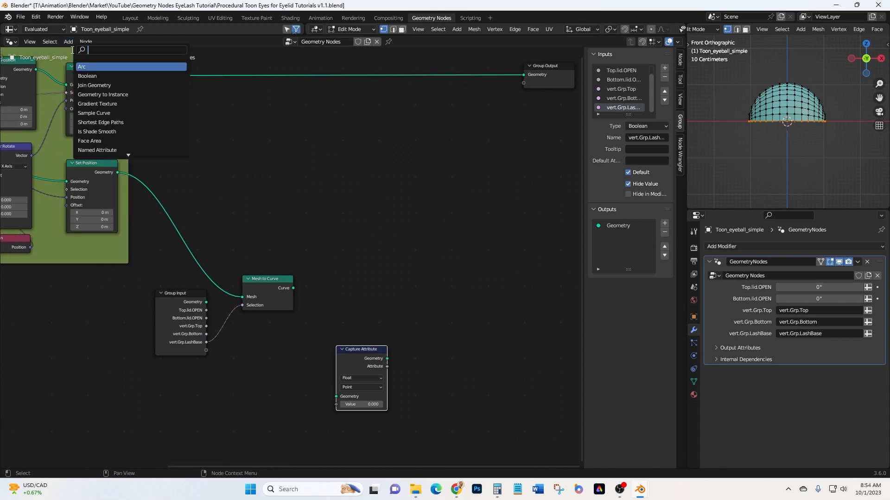
{"action": "type", "text": "spline"}
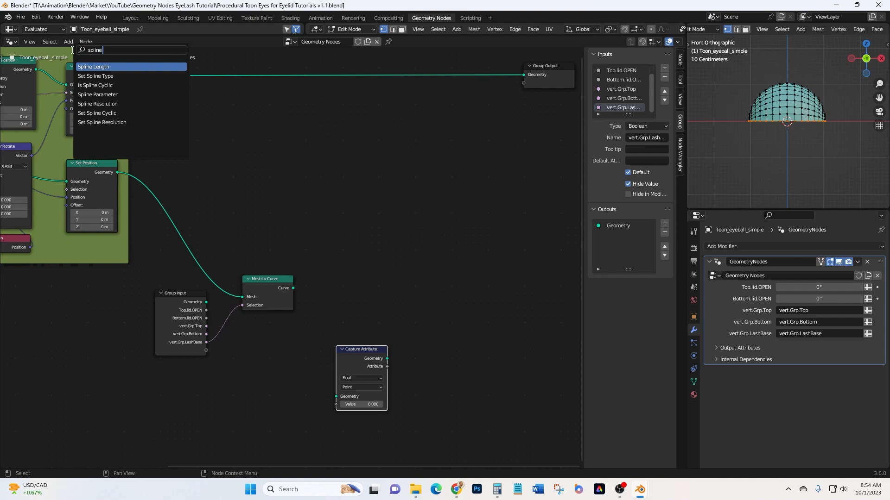
{"action": "key", "text": "Return"}
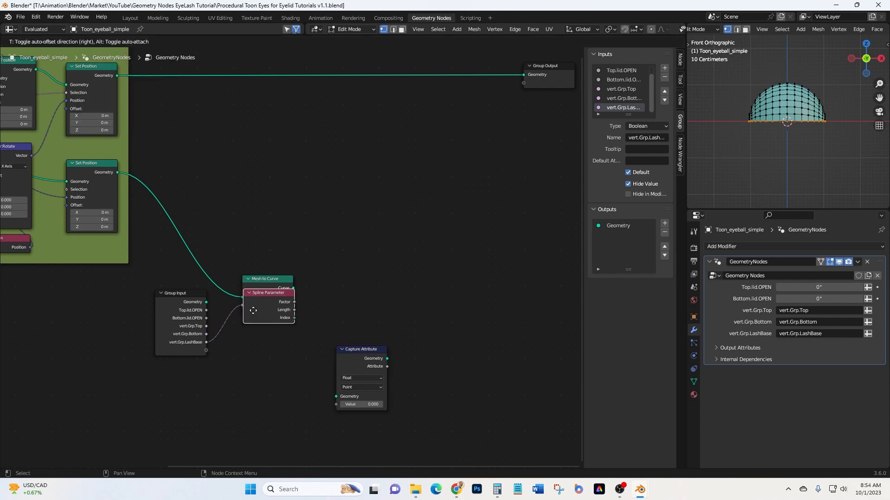
{"action": "left_click", "coordinate": [335, 424]}
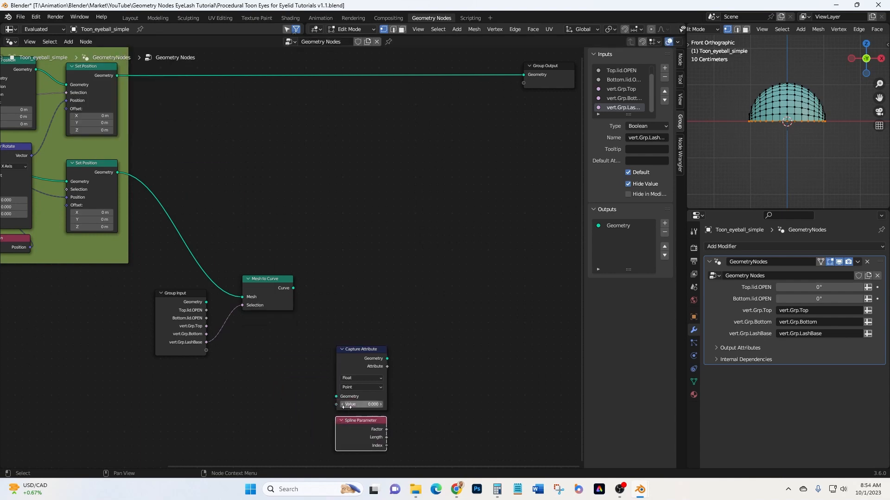
- Connect Spline Parameter's Factor to Capture Attribute's Value, and feed the Mesh to Curve output into its Geometry input
{"action": "scroll", "coordinate": [355, 419], "scroll_direction": "up", "scroll_amount": 2}
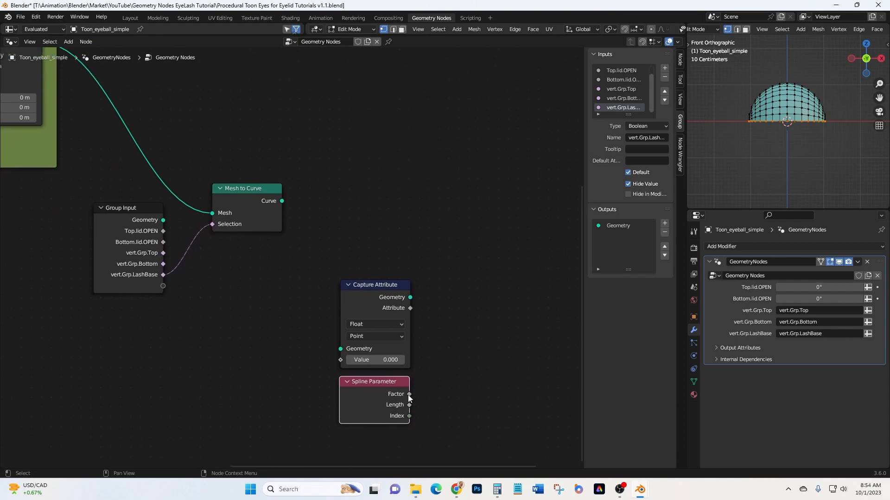
{"action": "left_click_drag", "start_coordinate": [409, 394], "coordinate": [340, 350]}
{"action": "mouse_move", "coordinate": [341, 348]}
{"action": "left_mouse_down"}
{"action": "mouse_move", "coordinate": [324, 360]}
{"action": "mouse_move", "coordinate": [340, 360]}
{"action": "left_mouse_up"}
{"action": "left_click_drag", "start_coordinate": [385, 382], "coordinate": [384, 380]}
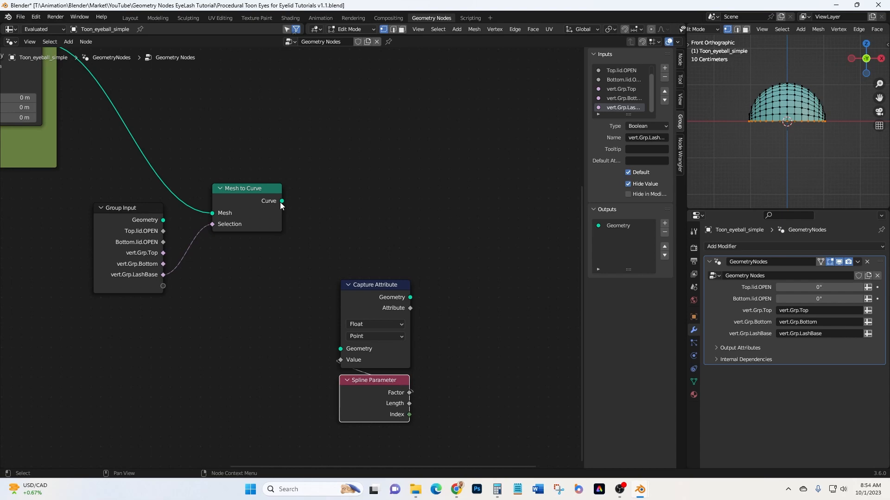
{"action": "left_click_drag", "start_coordinate": [282, 201], "coordinate": [340, 349]}
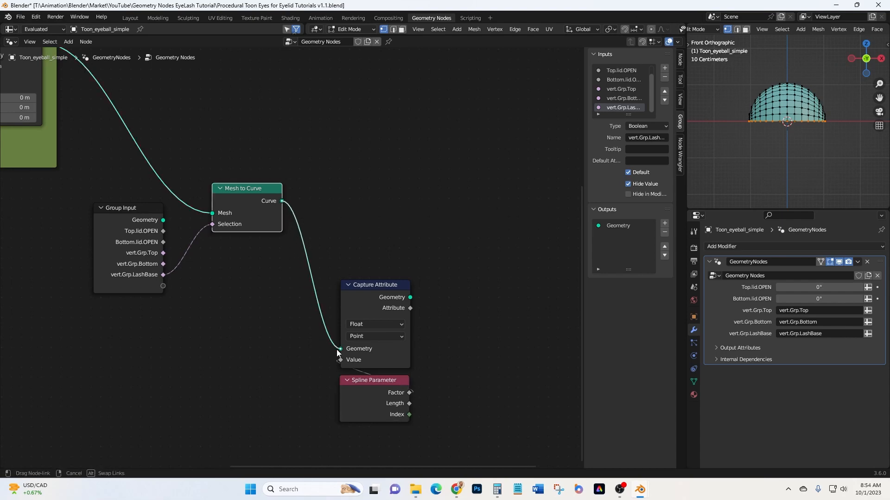
- Duplicate the Float Capture Attribute node, place the copy up and beyond the original, and set its data type to Vector
{"action": "middle_click_drag", "start_coordinate": [488, 310], "coordinate": [385, 319]}
{"action": "left_click", "coordinate": [270, 309]}
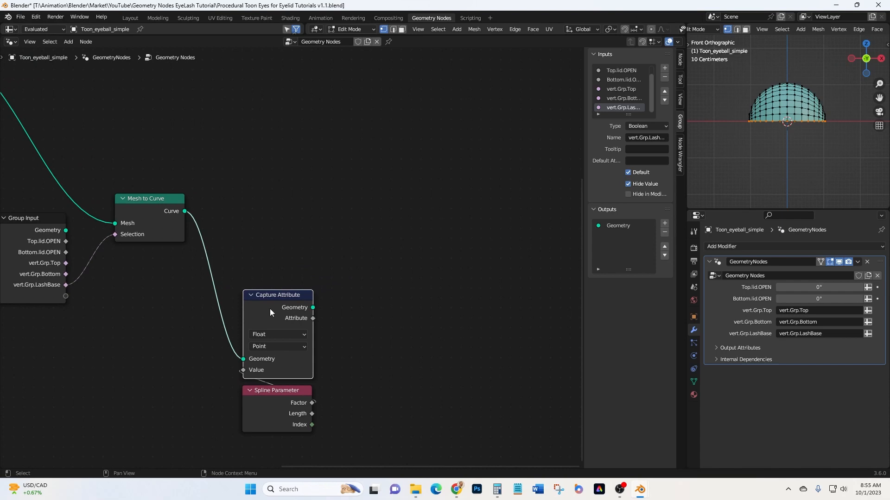
{"action": "key", "text": "shift+d"}
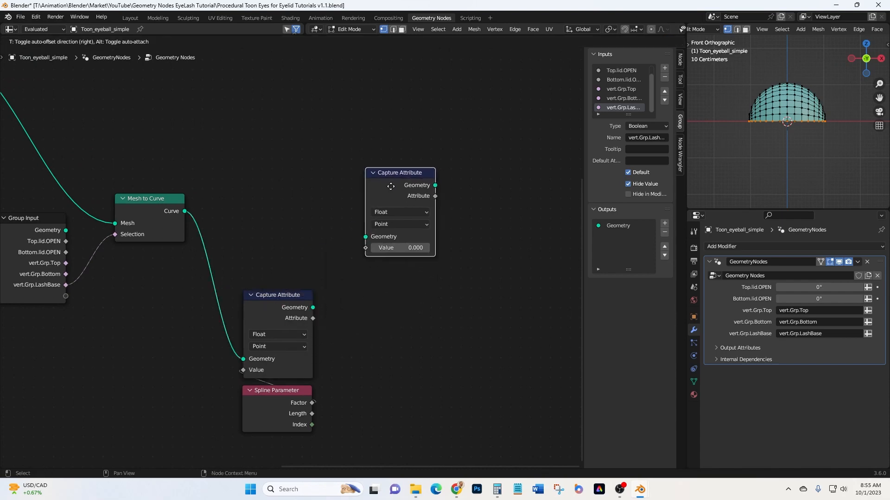
{"action": "left_click", "coordinate": [382, 216]}
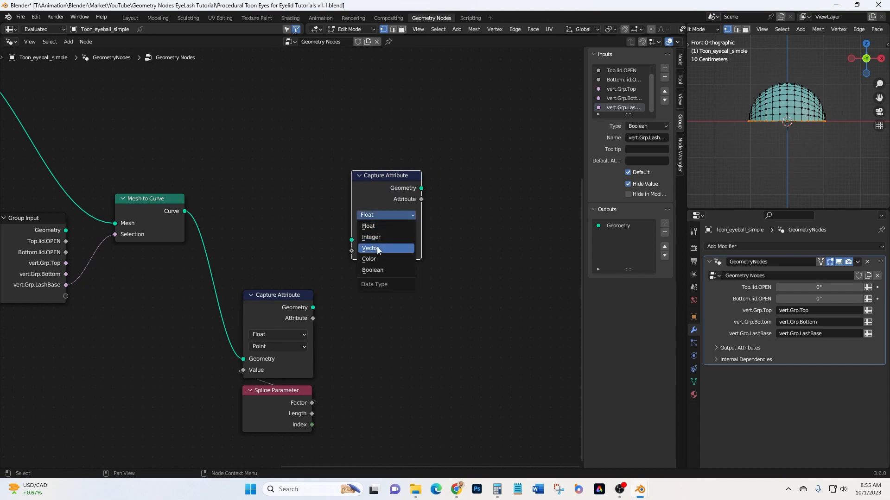
{"action": "left_click", "coordinate": [377, 246]}
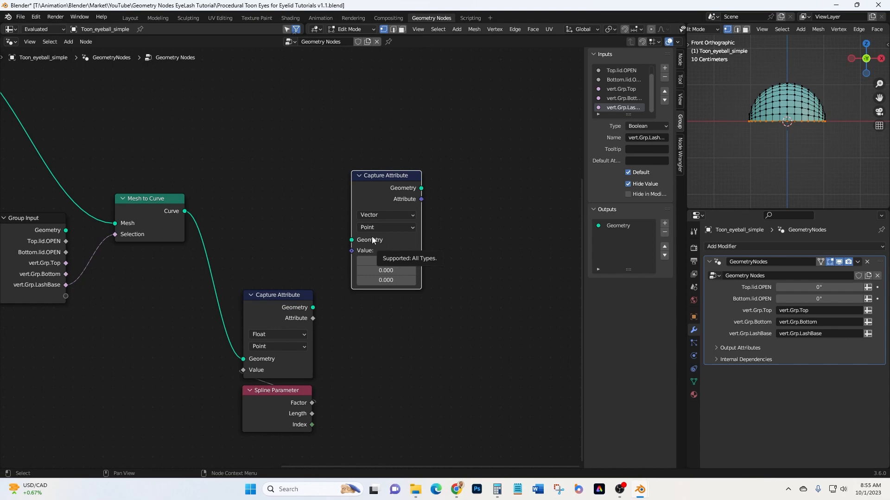
- Add a Position node directly below the Vector Capture Attribute node
{"action": "left_click", "coordinate": [69, 45]}
{"action": "left_click", "coordinate": [70, 51]}
{"action": "left_click", "coordinate": [70, 50]}
{"action": "left_click", "coordinate": [70, 46]}
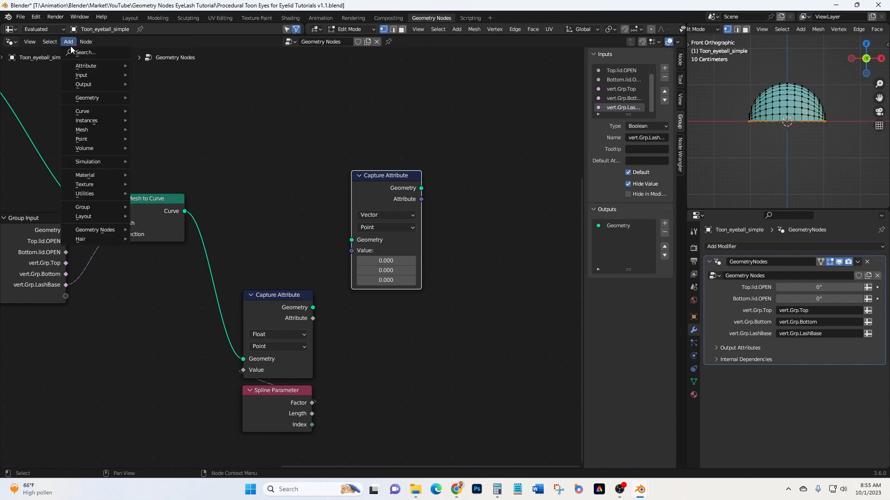
{"action": "left_click", "coordinate": [74, 51]}
{"action": "type", "text": "pois"}
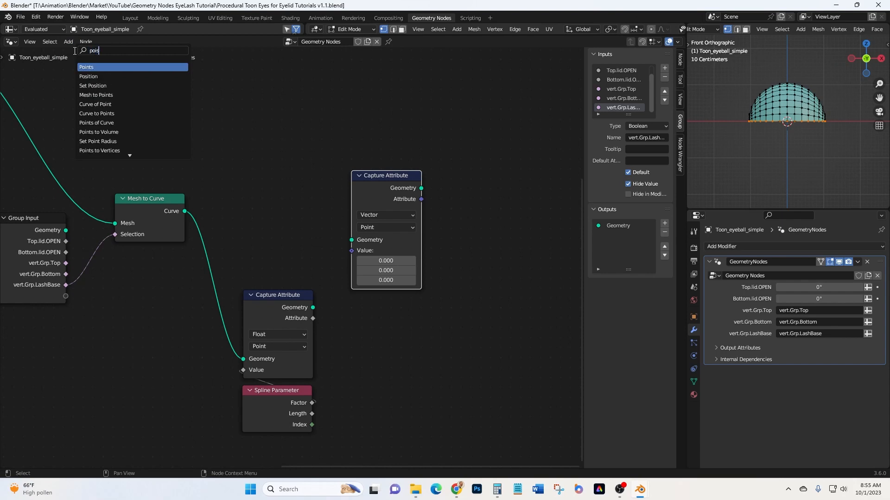
{"action": "key", "text": "BackSpace"}
{"action": "key", "text": "BackSpace"}
{"action": "type", "text": "s"}
{"action": "key", "text": "Return"}
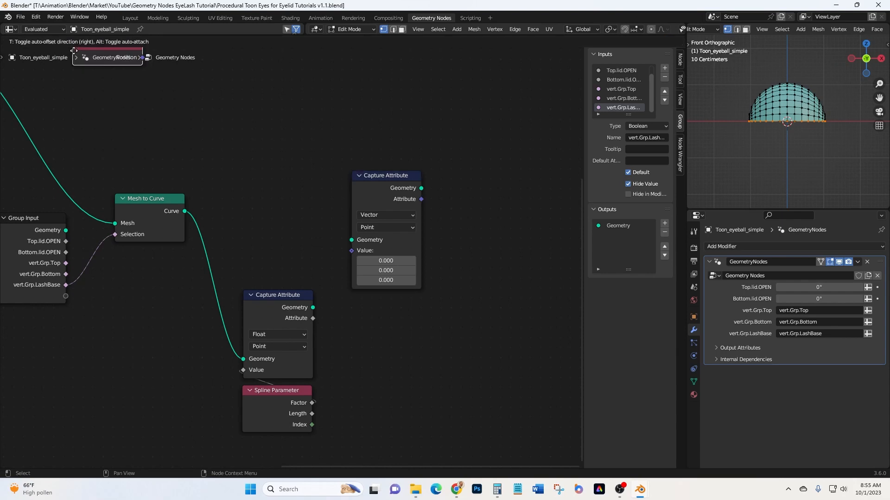
{"action": "left_click", "coordinate": [361, 312]}
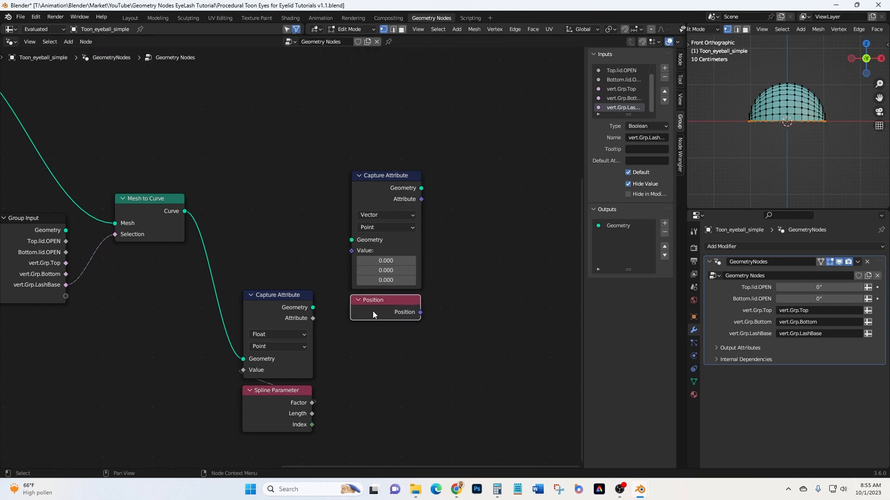
- Connect Position to the Vector Capture Attribute's Value, tuck the nodes together, and link the Float Capture Attribute's Geometry into it
{"action": "left_click_drag", "start_coordinate": [421, 312], "coordinate": [351, 251]}
{"action": "left_click_drag", "start_coordinate": [368, 300], "coordinate": [371, 268]}
{"action": "left_click_drag", "start_coordinate": [335, 154], "coordinate": [446, 319]}
{"action": "left_click_drag", "start_coordinate": [383, 198], "coordinate": [383, 209]}
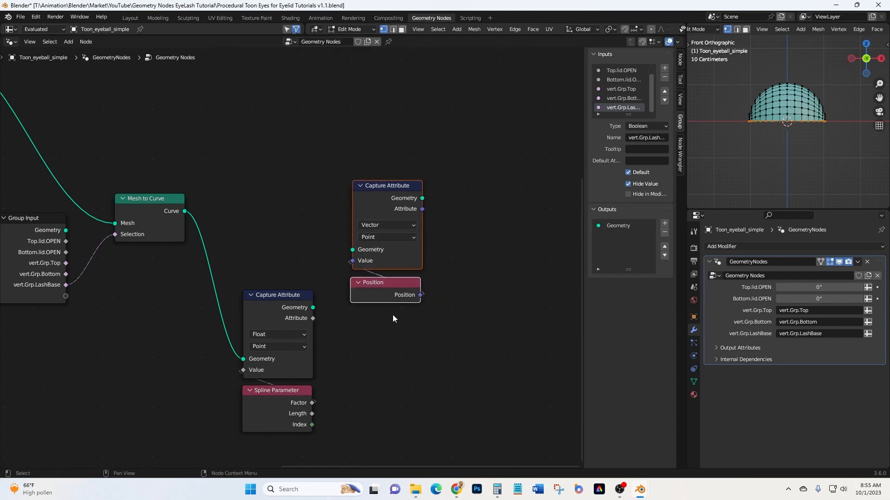
{"action": "left_click_drag", "start_coordinate": [314, 308], "coordinate": [353, 250]}
- Duplicate the Vector Capture Attribute node used for Position and place the copy up and beyond it
{"action": "middle_click_drag", "start_coordinate": [472, 279], "coordinate": [357, 338]}
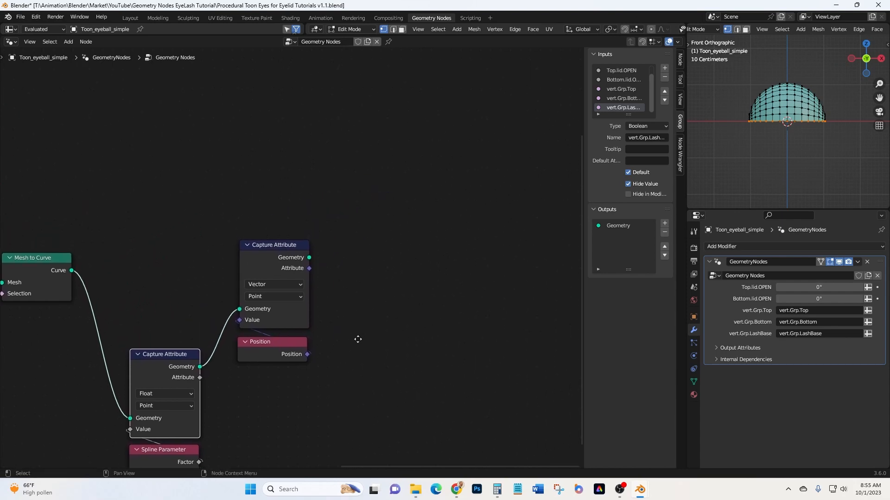
{"action": "left_click", "coordinate": [282, 276]}
{"action": "key", "text": "shift+d"}
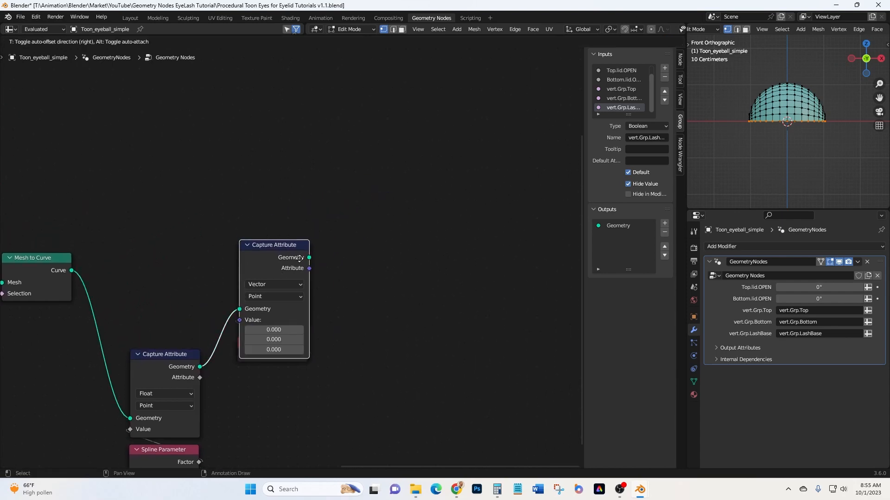
{"action": "left_click", "coordinate": [399, 164]}
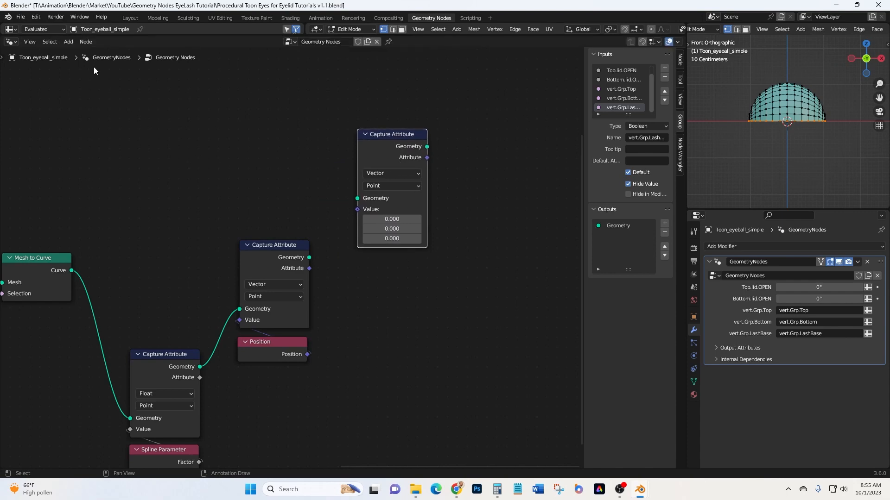
- Add a Curve Tangent node directly below the newest Capture Attribute node
{"action": "left_click", "coordinate": [73, 45]}
{"action": "left_click", "coordinate": [77, 49]}
{"action": "type", "text": "tangent"}
{"action": "key", "text": "Return"}
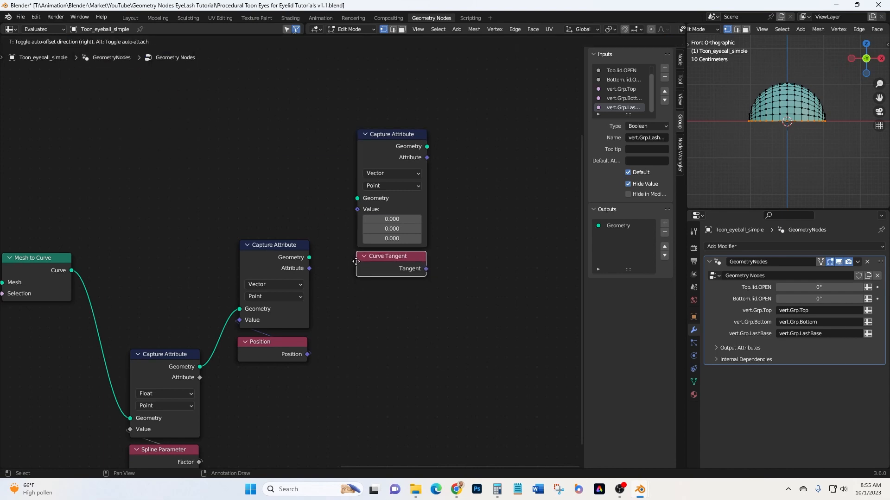
{"action": "left_click", "coordinate": [382, 268]}
- Connect Tangent to the new Capture Attribute's Value, tuck Curve Tangent beneath it, and link the Position capture's Geometry into it
{"action": "left_click_drag", "start_coordinate": [425, 268], "coordinate": [352, 209]}
{"action": "left_click_drag", "start_coordinate": [385, 251], "coordinate": [384, 224]}
{"action": "left_click_drag", "start_coordinate": [310, 257], "coordinate": [357, 198]}
- Duplicate the tangent Capture Attribute node and place the copy up and beyond it, below the Group Output node
{"action": "middle_click_drag", "start_coordinate": [488, 270], "coordinate": [407, 375]}
{"action": "left_click", "coordinate": [287, 265]}
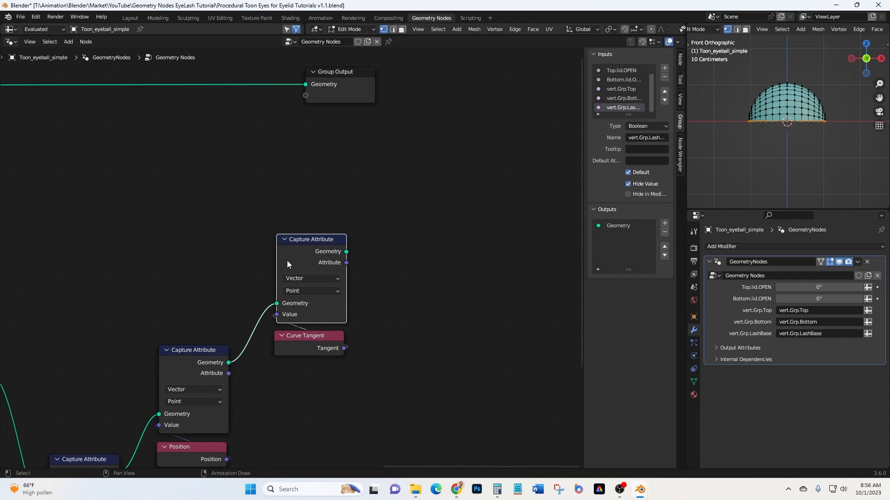
{"action": "key", "text": "shift+d"}
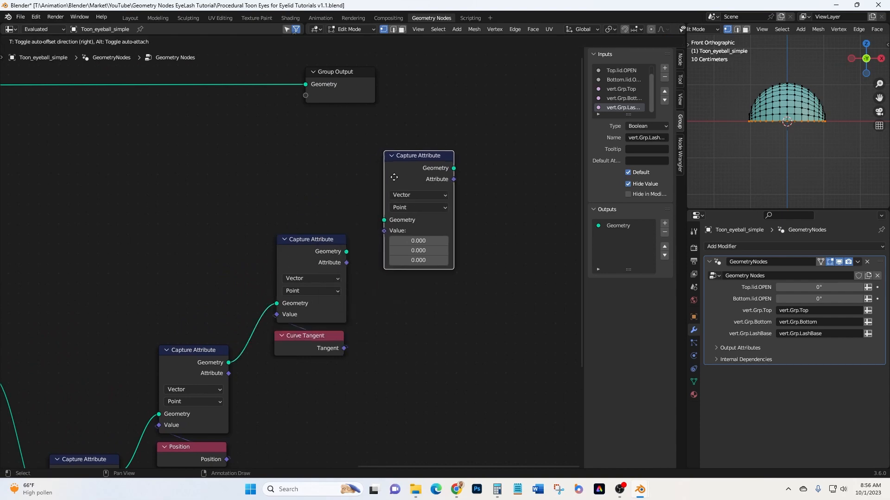
{"action": "left_click", "coordinate": [394, 177]}
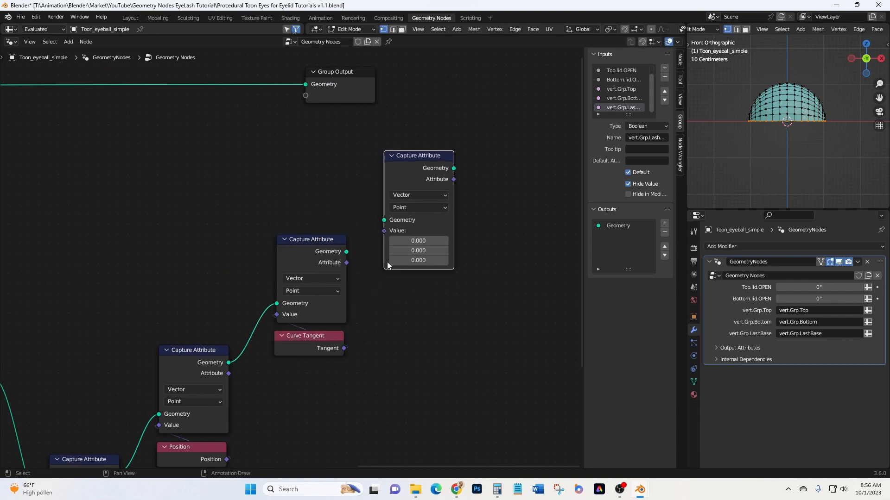
- Add a Normal node directly below the last Capture Attribute node
{"action": "left_click", "coordinate": [70, 44]}
{"action": "left_click", "coordinate": [75, 53]}
{"action": "type", "text": "noar"}
{"action": "key", "text": "BackSpace"}
{"action": "key", "text": "BackSpace"}
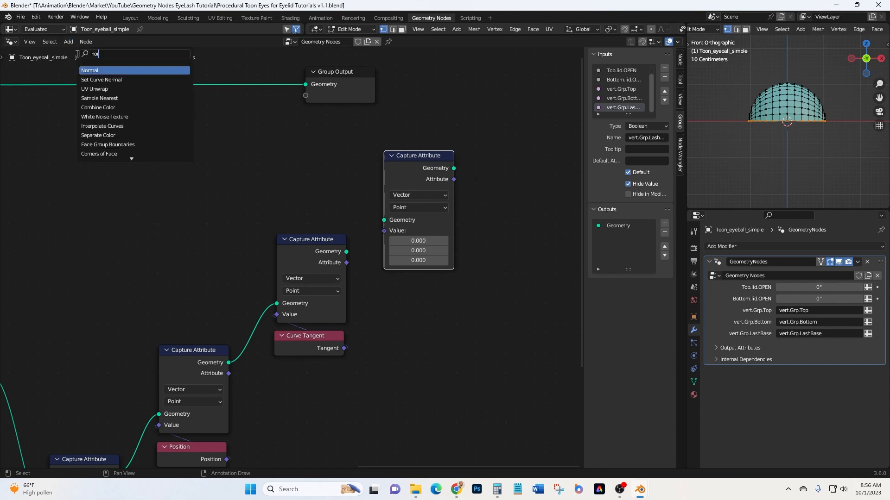
{"action": "key", "text": "Return"}
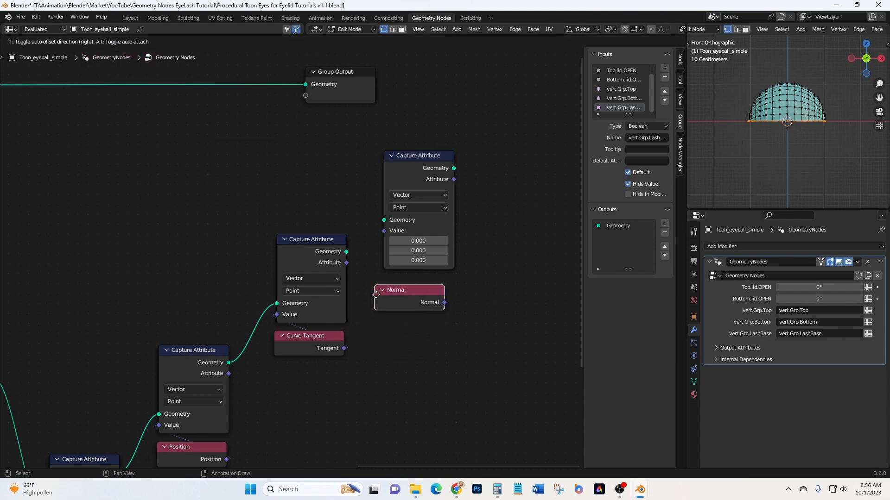
{"action": "left_click", "coordinate": [382, 286]}
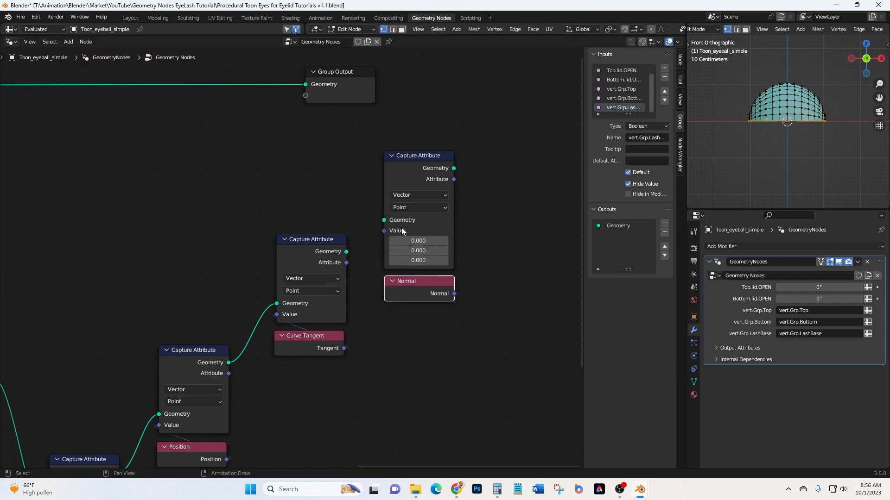
- Connect Normal to the last Capture Attribute's Value, tuck the pair together, and link the tangent capture's Geometry into it
{"action": "left_click_drag", "start_coordinate": [454, 293], "coordinate": [384, 231]}
{"action": "left_click_drag", "start_coordinate": [413, 280], "coordinate": [410, 247]}
{"action": "left_click_drag", "start_coordinate": [371, 136], "coordinate": [482, 310]}
{"action": "left_click_drag", "start_coordinate": [437, 224], "coordinate": [439, 205]}
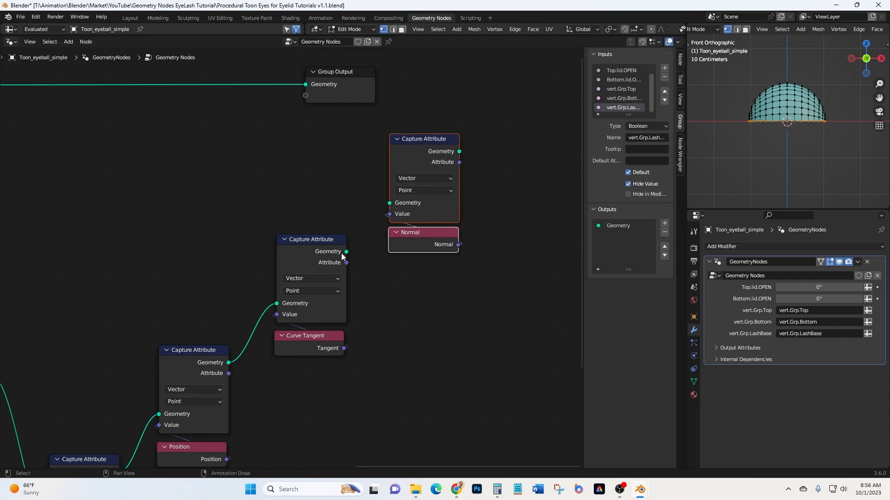
{"action": "left_click_drag", "start_coordinate": [346, 251], "coordinate": [387, 207]}
- Add a Curve to Points node beyond the normal Capture Attribute node, roughly level with it and outside the existing chain
{"action": "scroll", "coordinate": [407, 285], "scroll_direction": "down", "scroll_amount": 2}
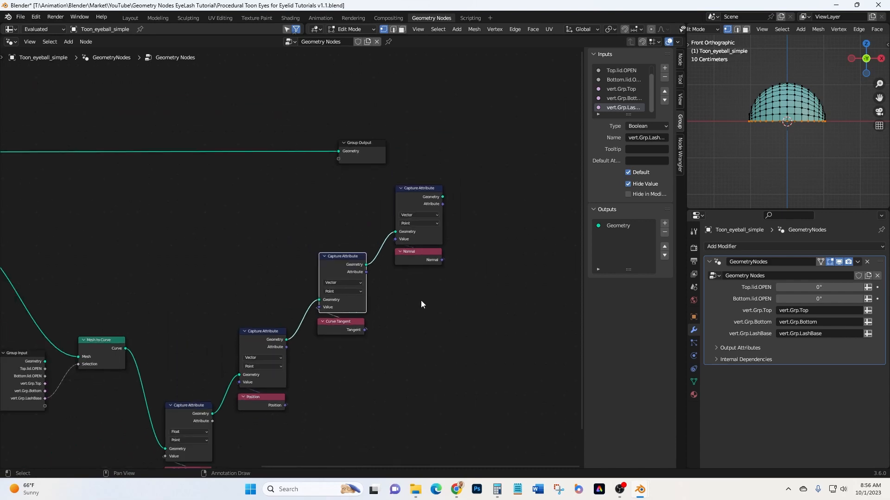
{"action": "middle_click_drag", "start_coordinate": [448, 334], "coordinate": [371, 337]}
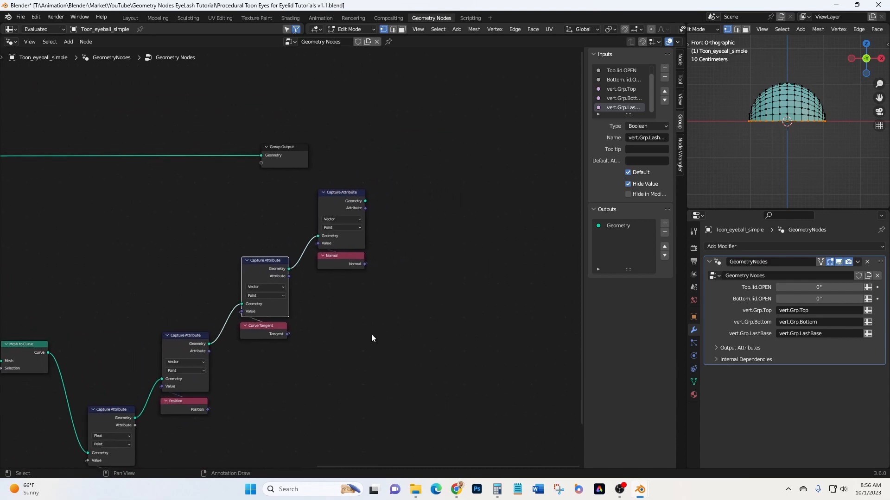
{"action": "left_click", "coordinate": [68, 42]}
{"action": "left_click", "coordinate": [74, 51]}
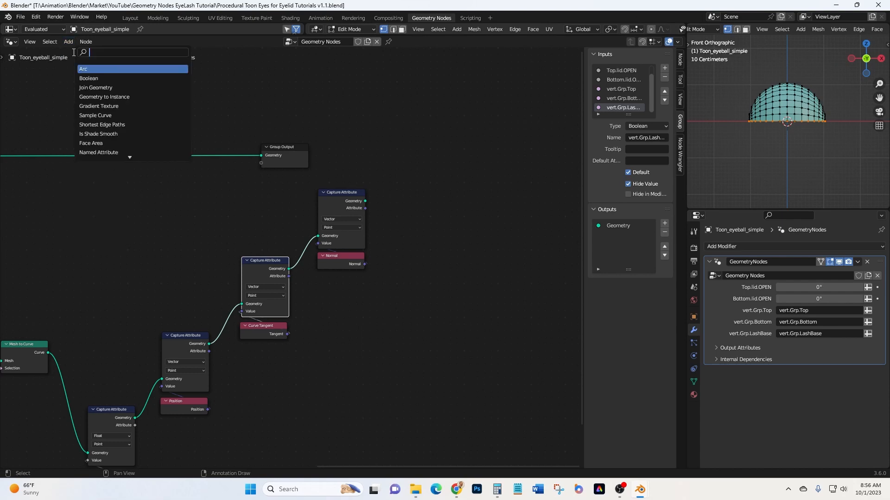
{"action": "type", "text": "cruv"}
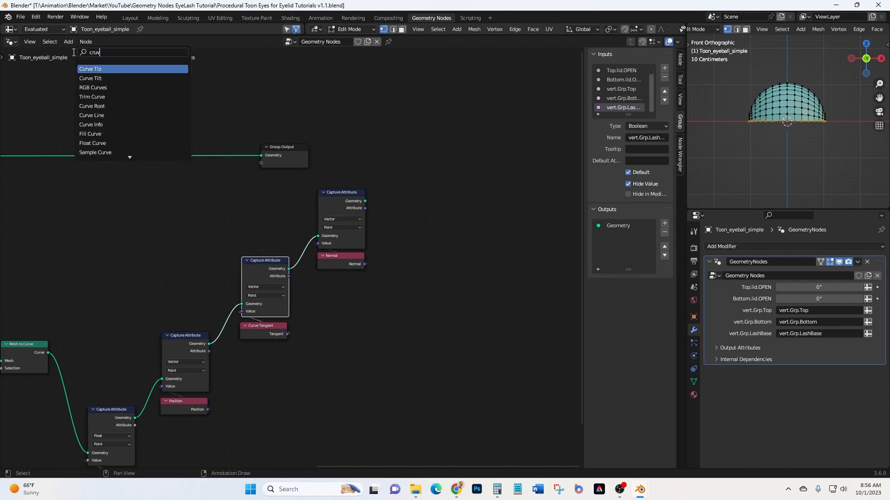
{"action": "type", "text": "e t"}
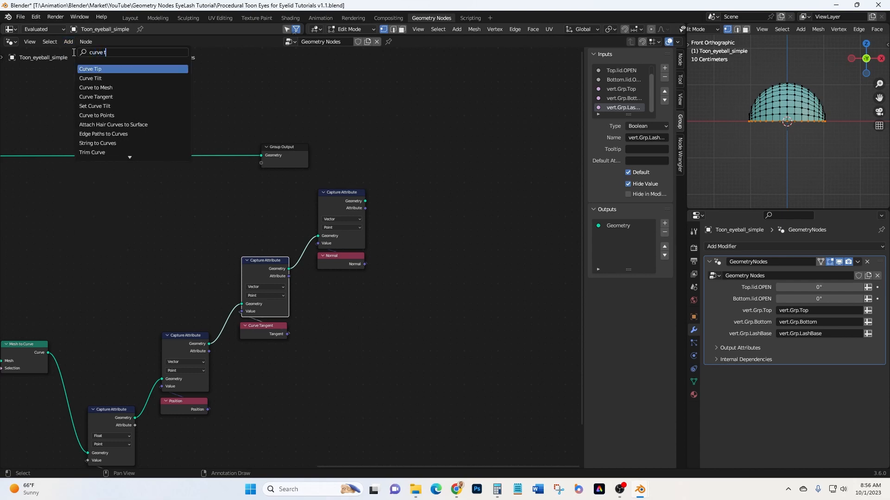
{"action": "type", "text": "o poin"}
{"action": "key", "text": "Return"}
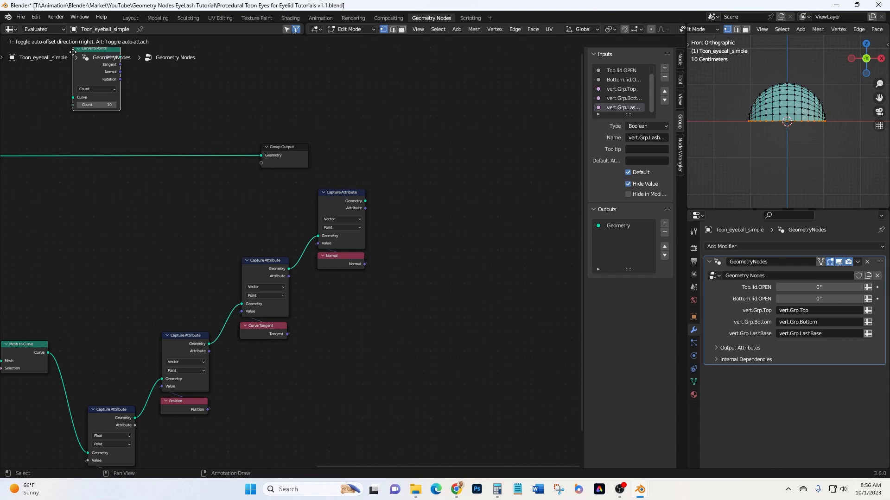
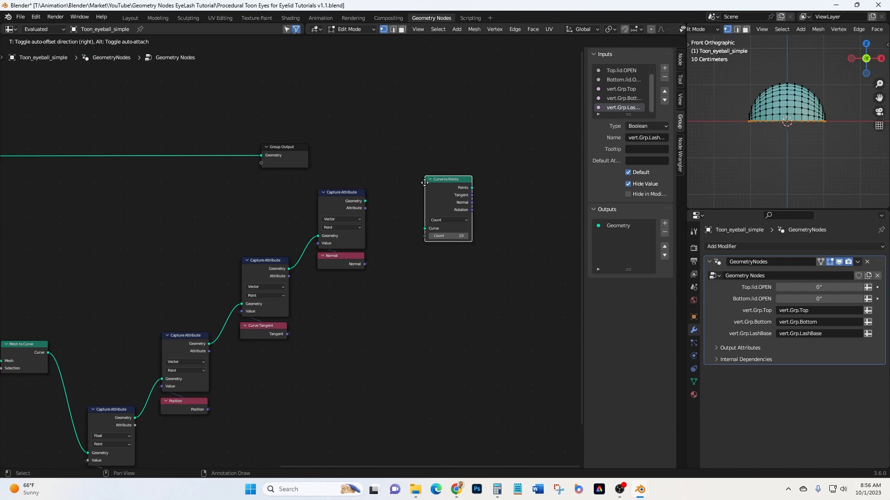
{"action": "left_click", "coordinate": [424, 183]}
- Link the normal capture's Geometry into the Curve to Points node's Curve input, and shift that node slightly up and closer
{"action": "scroll", "coordinate": [398, 201], "scroll_direction": "up", "scroll_amount": 2}
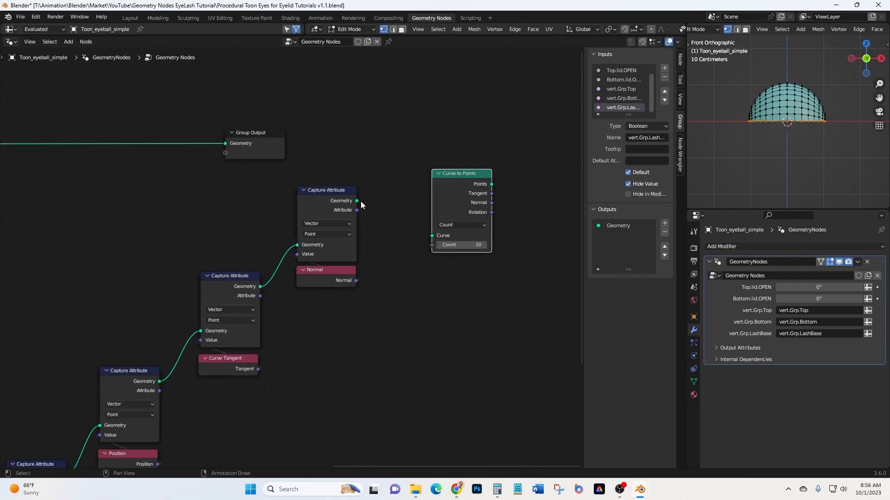
{"action": "left_click_drag", "start_coordinate": [358, 201], "coordinate": [361, 204]}
{"action": "left_click_drag", "start_coordinate": [404, 227], "coordinate": [432, 235]}
{"action": "left_click_drag", "start_coordinate": [444, 173], "coordinate": [435, 159]}
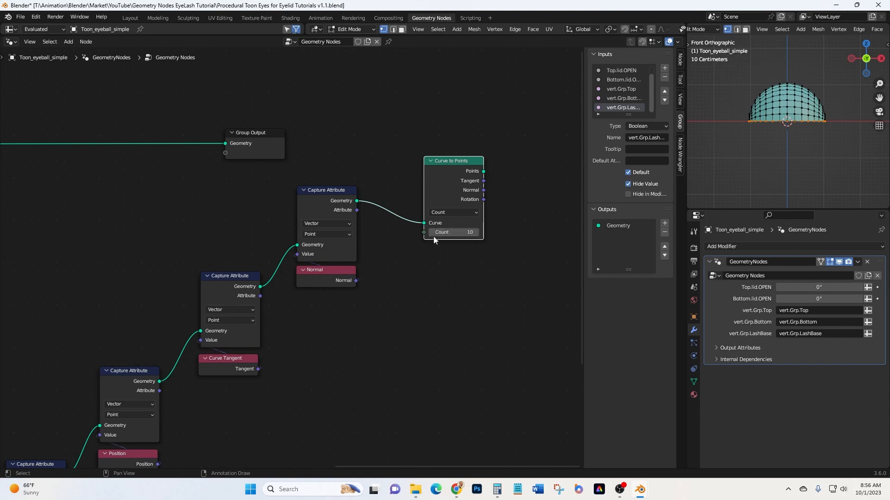
- Expose the Curve to Points node's Count as a new input on the nearby Group Input node
{"action": "scroll", "coordinate": [447, 267], "scroll_direction": "down", "scroll_amount": 1}
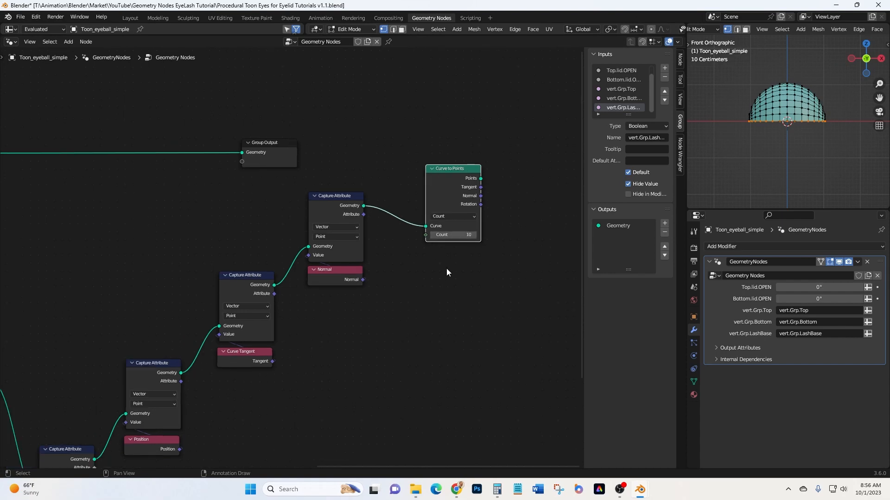
{"action": "middle_click_drag", "start_coordinate": [429, 304], "coordinate": [490, 221]}
{"action": "scroll", "coordinate": [473, 233], "scroll_direction": "down", "scroll_amount": 2}
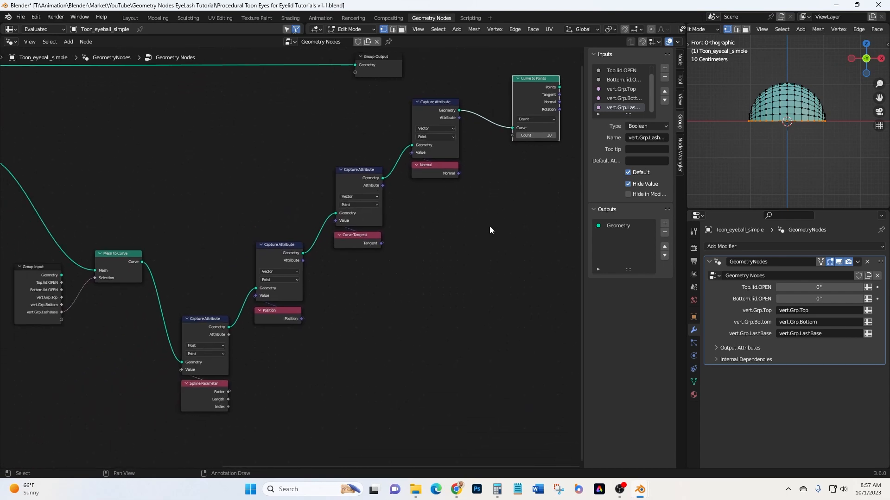
{"action": "left_click_drag", "start_coordinate": [511, 135], "coordinate": [62, 321]}
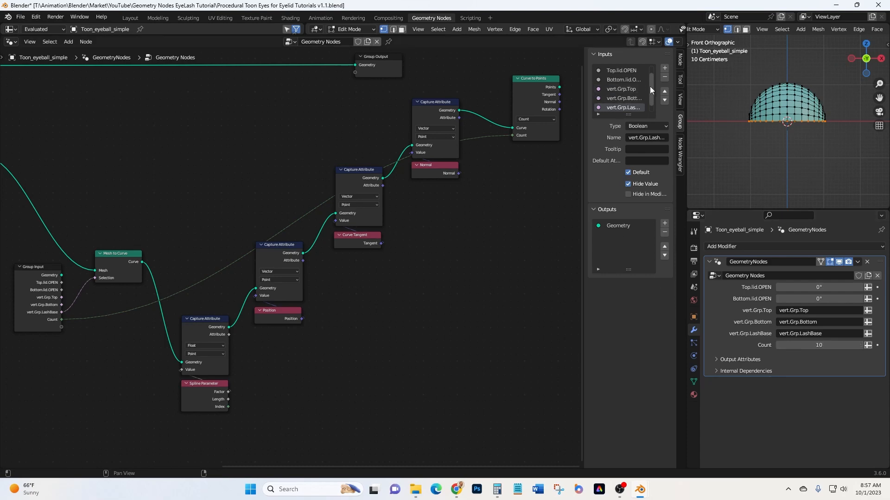
- Rename the Count group input to Lash Count and move it up the input list to just above vert.Grp.Top
{"action": "left_click_drag", "start_coordinate": [649, 90], "coordinate": [655, 106]}
{"action": "left_click", "coordinate": [614, 108]}
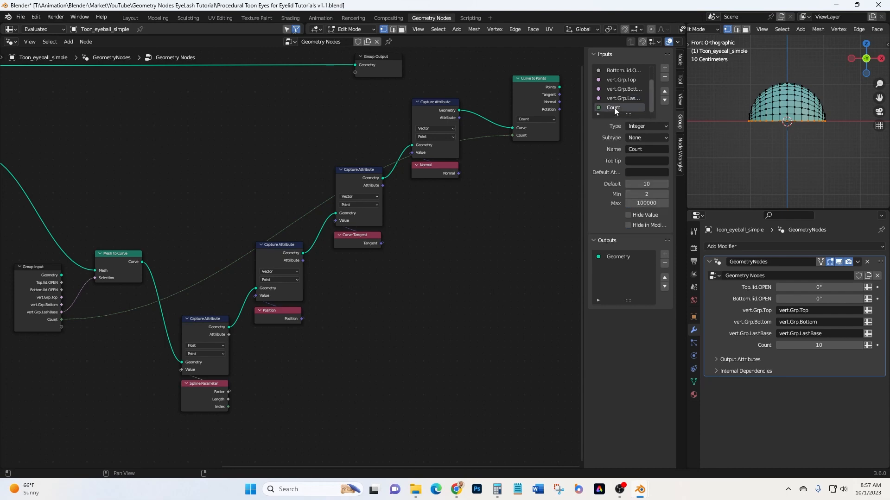
{"action": "left_click", "coordinate": [632, 147]}
{"action": "type", "text": "Lash"}
{"action": "key", "text": "Return"}
{"action": "left_click", "coordinate": [664, 91]}
{"action": "left_click", "coordinate": [664, 91]}
{"action": "left_click", "coordinate": [664, 91]}
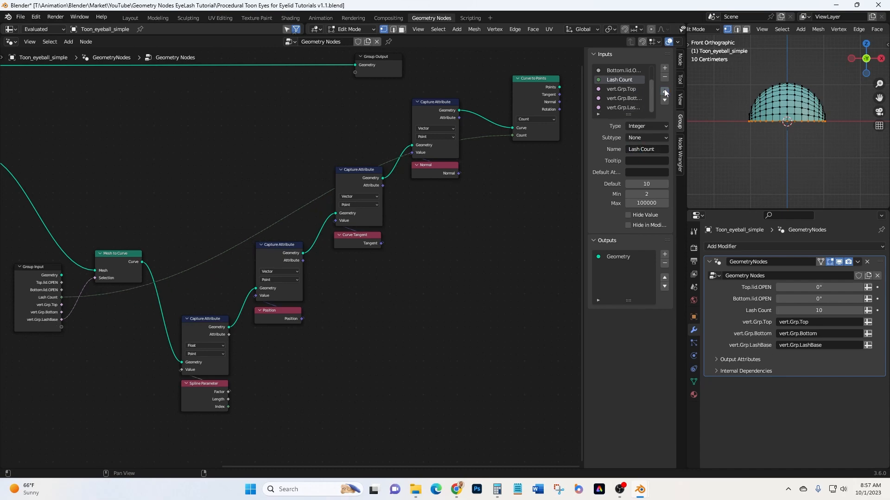
- Enclose the lash base nodes, from Group Input and Mesh to Curve through Curve to Points, in a new frame
{"action": "scroll", "coordinate": [428, 265], "scroll_direction": "down", "scroll_amount": 1}
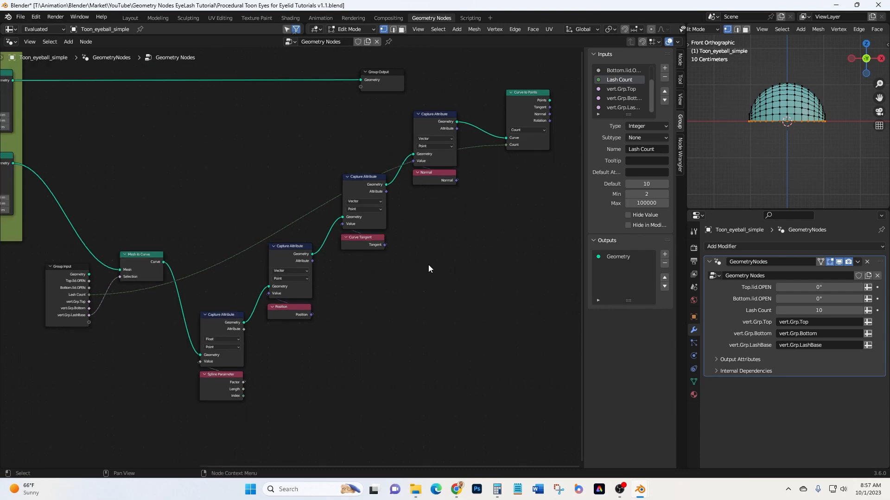
{"action": "scroll", "coordinate": [209, 169], "scroll_direction": "up", "scroll_amount": 1}
{"action": "scroll", "coordinate": [93, 150], "scroll_direction": "down", "scroll_amount": 1}
{"action": "scroll", "coordinate": [70, 130], "scroll_direction": "up", "scroll_amount": 1}
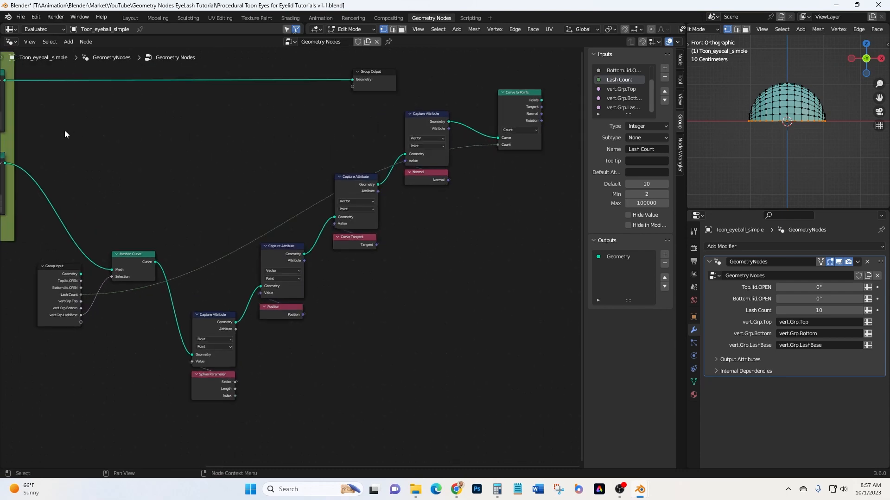
{"action": "left_click_drag", "start_coordinate": [54, 129], "coordinate": [528, 417]}
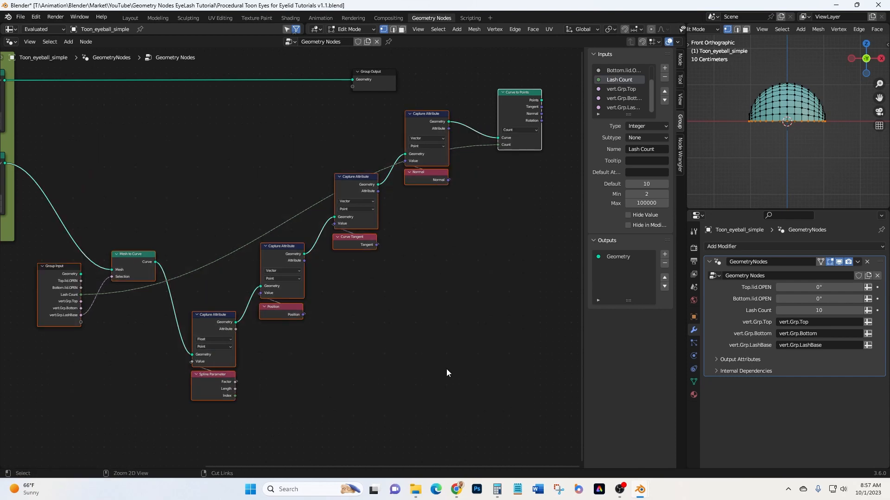
{"action": "key", "text": "ctrl+j"}
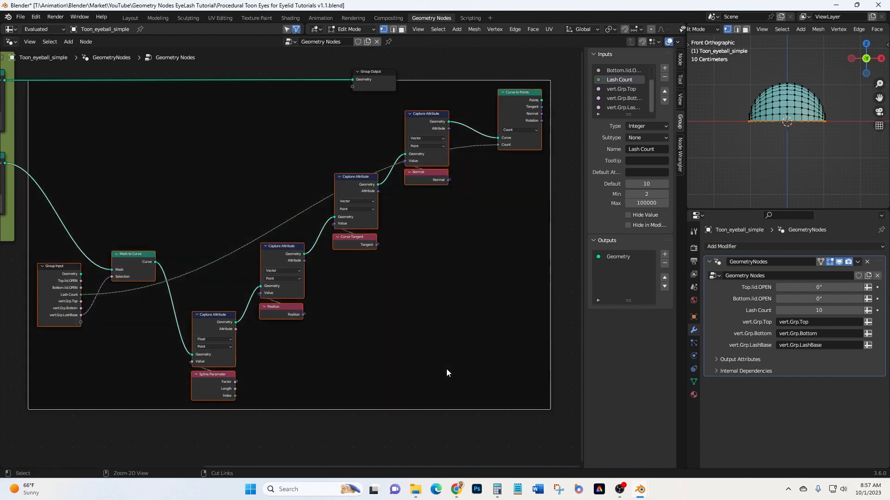
- Label the new frame Base Curve and give it a custom olive color with hue 0.161, saturation 0.425, value 0.608
{"action": "left_click", "coordinate": [680, 62]}
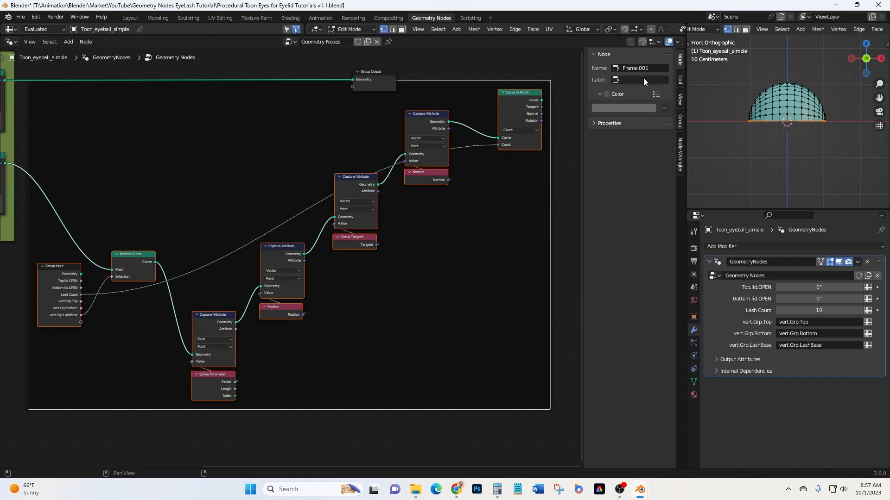
{"action": "type", "text": "Base Curve"}
{"action": "key", "text": "Return"}
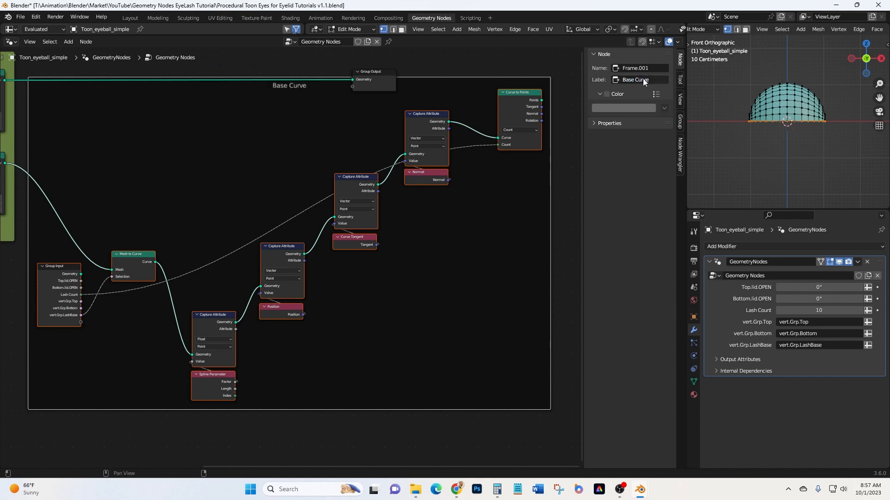
{"action": "left_click", "coordinate": [607, 95]}
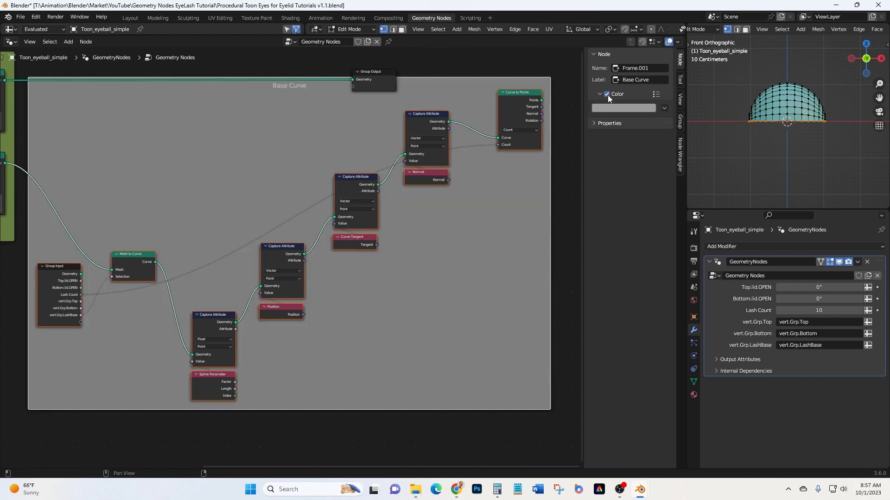
{"action": "left_click", "coordinate": [610, 107]}
{"action": "left_click", "coordinate": [616, 108]}
{"action": "left_click_drag", "start_coordinate": [631, 152], "coordinate": [616, 158]}
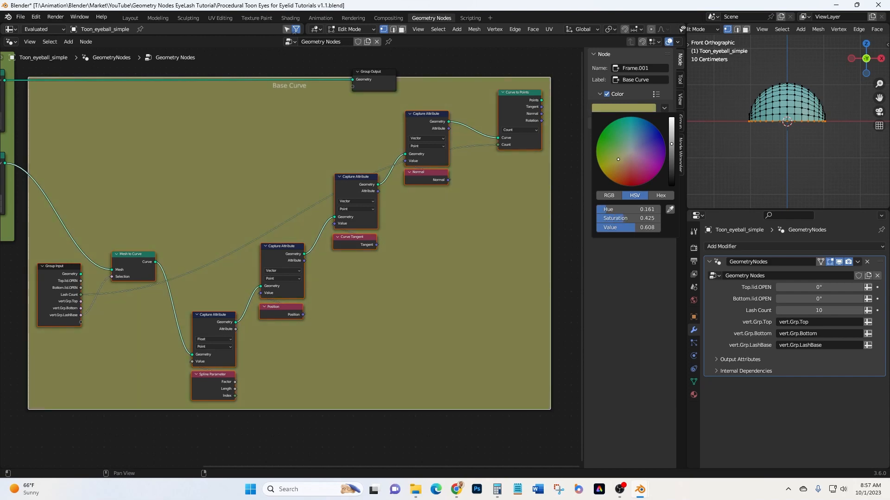
- Move the Base Curve frame down so it sits clear below the Group Output node and its link
{"action": "scroll", "coordinate": [503, 292], "scroll_direction": "down", "scroll_amount": 2}
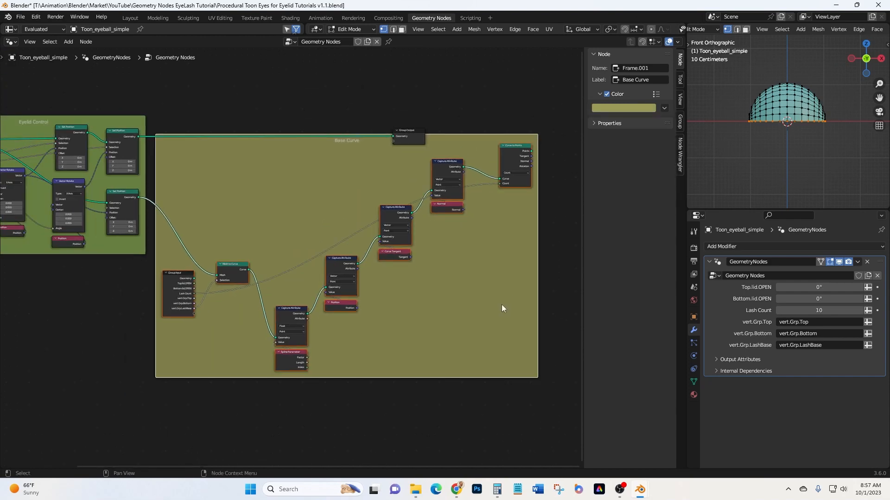
{"action": "left_click_drag", "start_coordinate": [457, 138], "coordinate": [455, 177]}
{"action": "middle_click_drag", "start_coordinate": [517, 276], "coordinate": [448, 266]}
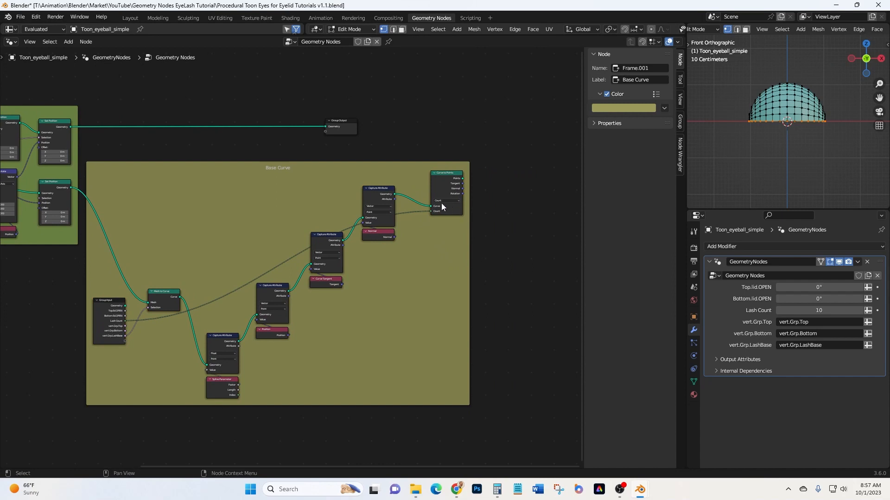
- Move the Group Output node along X until it sits well beyond the Curve to Points end of the Base Curve frame
{"action": "scroll", "coordinate": [370, 137], "scroll_direction": "up", "scroll_amount": 2}
{"action": "middle_click_drag", "start_coordinate": [412, 139], "coordinate": [359, 136]}
{"action": "left_click", "coordinate": [293, 119]}
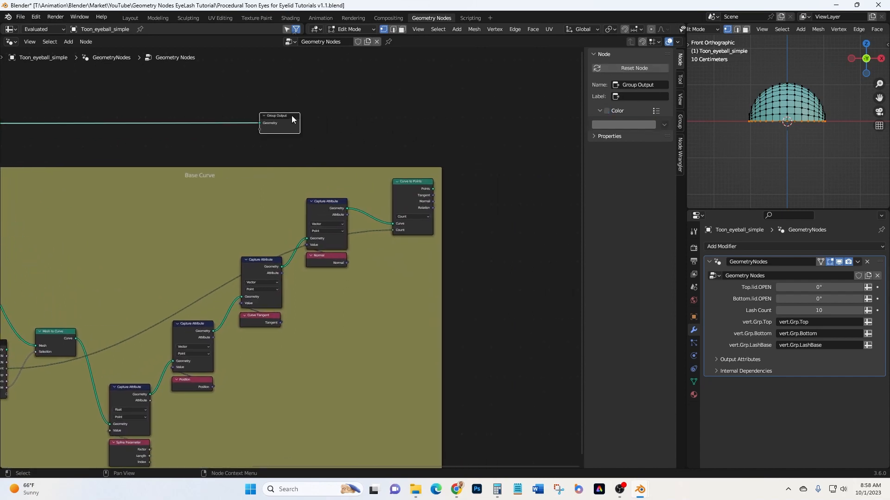
{"action": "key", "text": "g"}
{"action": "key", "text": "x"}
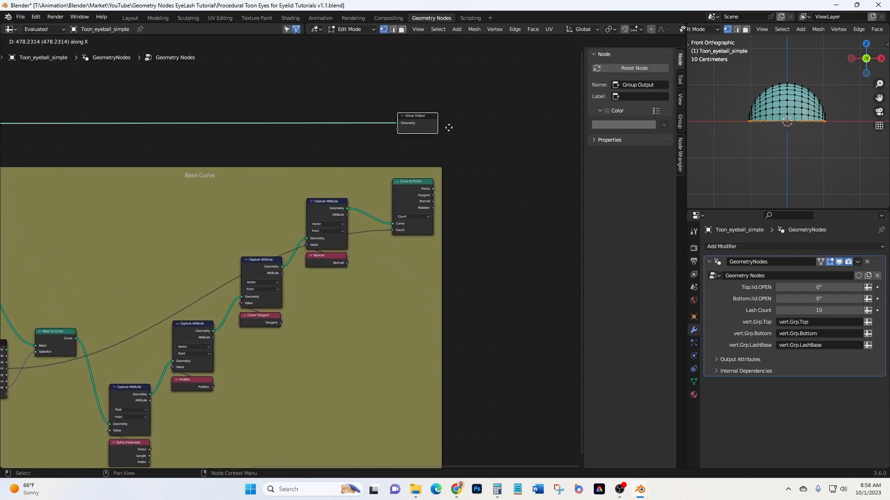
{"action": "left_click", "coordinate": [562, 138]}
{"action": "scroll", "coordinate": [551, 151], "scroll_direction": "up", "scroll_amount": 2}
{"action": "middle_click_drag", "start_coordinate": [496, 164], "coordinate": [395, 147]}
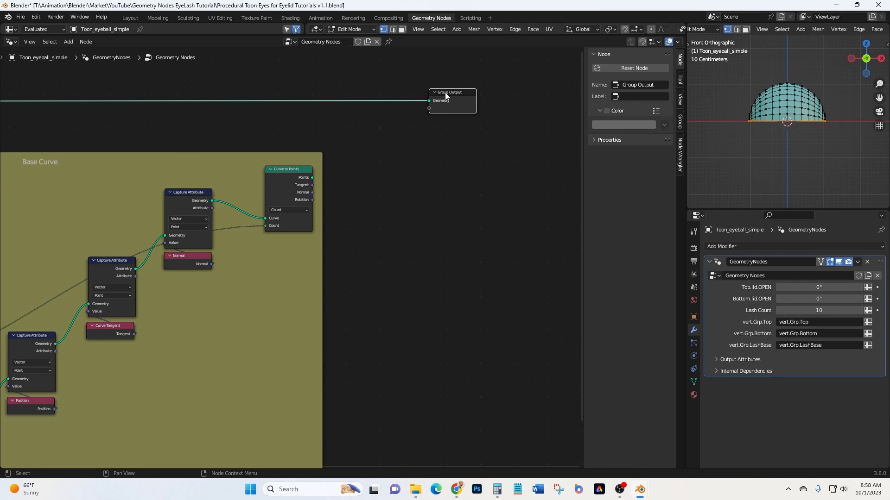
{"action": "key", "text": "g"}
{"action": "key", "text": "x"}
{"action": "left_click", "coordinate": [488, 99]}
{"action": "scroll", "coordinate": [406, 221], "scroll_direction": "down", "scroll_amount": 2}
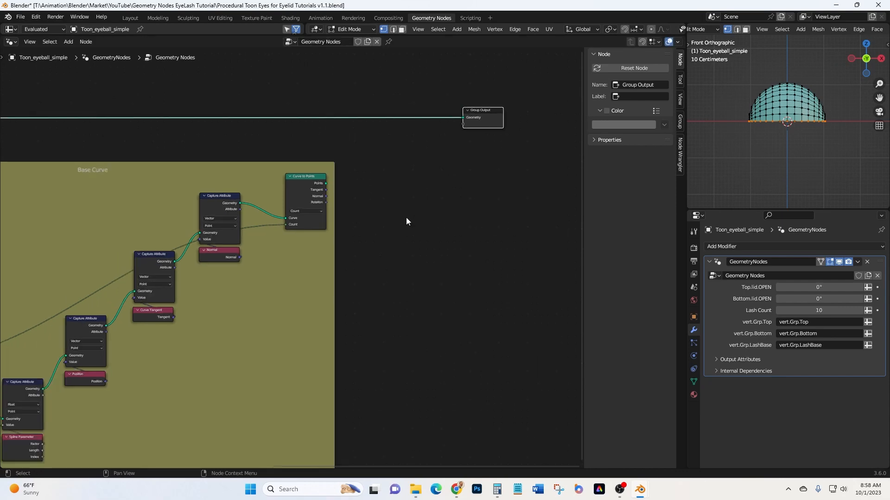
{"action": "middle_click_drag", "start_coordinate": [406, 222], "coordinate": [443, 203]}
{"action": "left_click", "coordinate": [428, 215]}
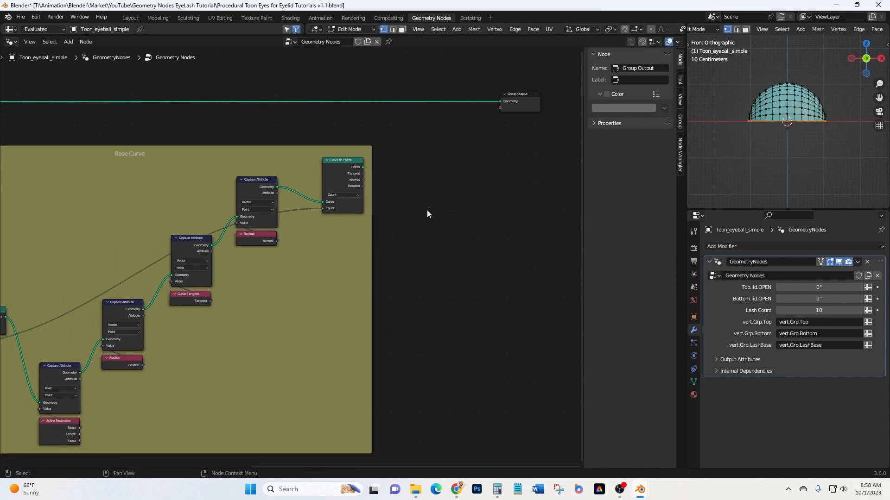
- Route the Attribute output of the Curve Tangent's Capture Attribute node to a new reroute outside the Base Curve frame, labelled TANGENT
{"action": "middle_click_drag", "start_coordinate": [311, 257], "coordinate": [342, 257]}
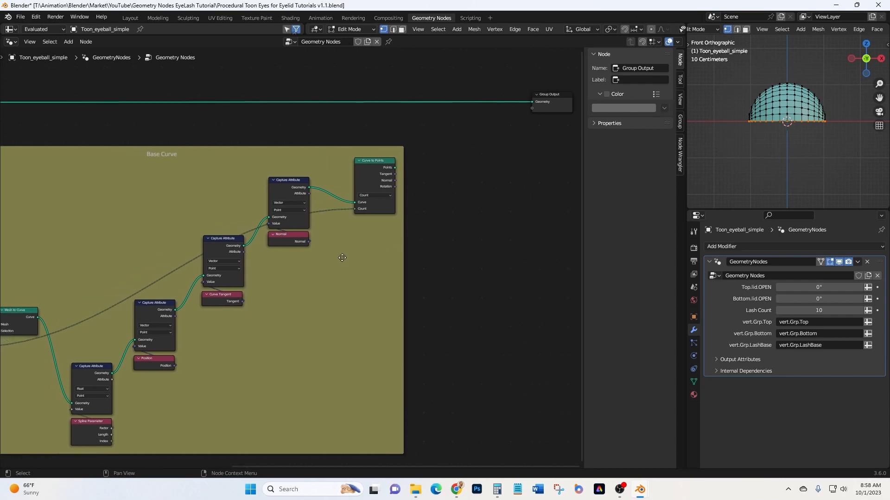
{"action": "middle_click_drag", "start_coordinate": [415, 271], "coordinate": [403, 246]}
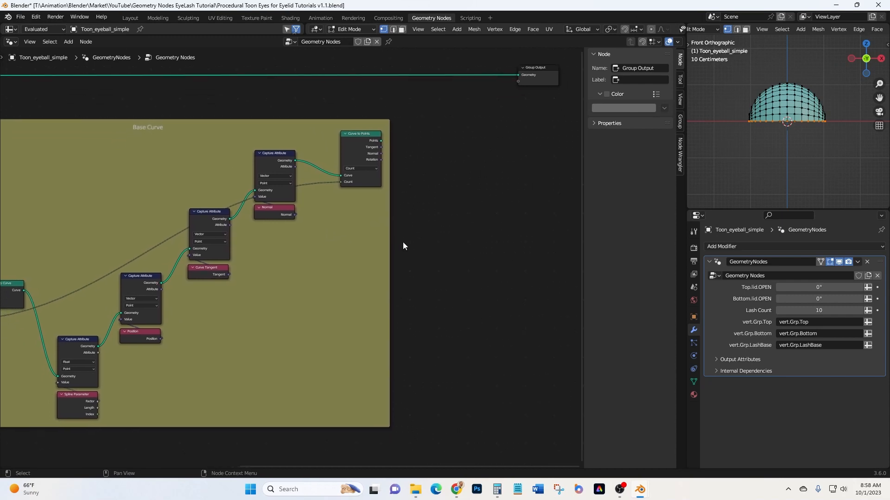
{"action": "scroll", "coordinate": [321, 287], "scroll_direction": "up", "scroll_amount": 2}
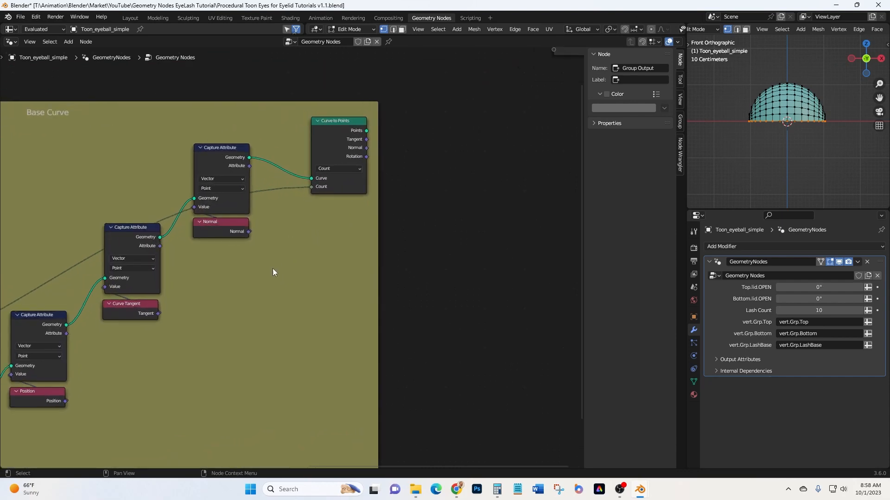
{"action": "middle_click_drag", "start_coordinate": [273, 270], "coordinate": [293, 239]}
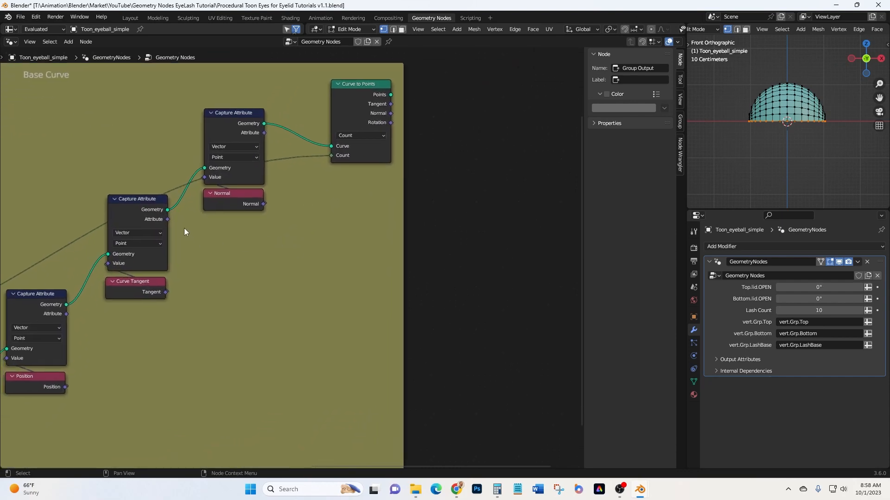
{"action": "mouse_move", "coordinate": [168, 219]}
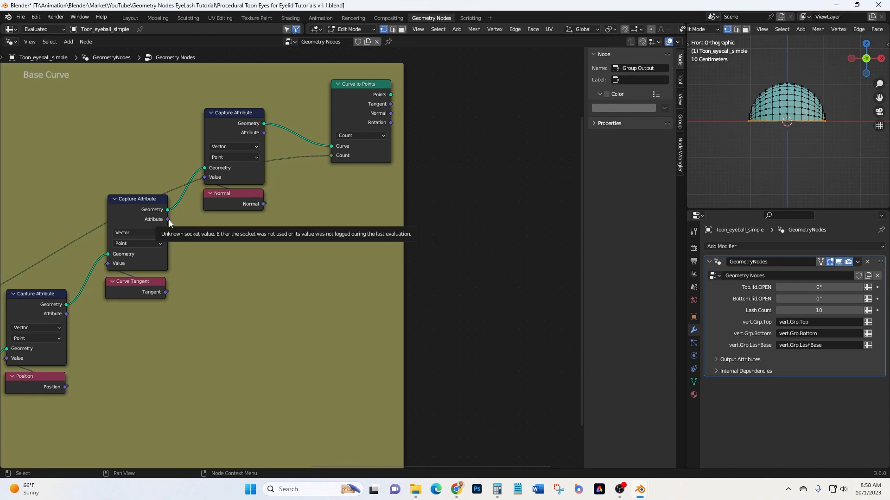
{"action": "left_click_drag", "start_coordinate": [169, 220], "coordinate": [469, 215]}
{"action": "type", "text": "re"}
{"action": "key", "text": "Return"}
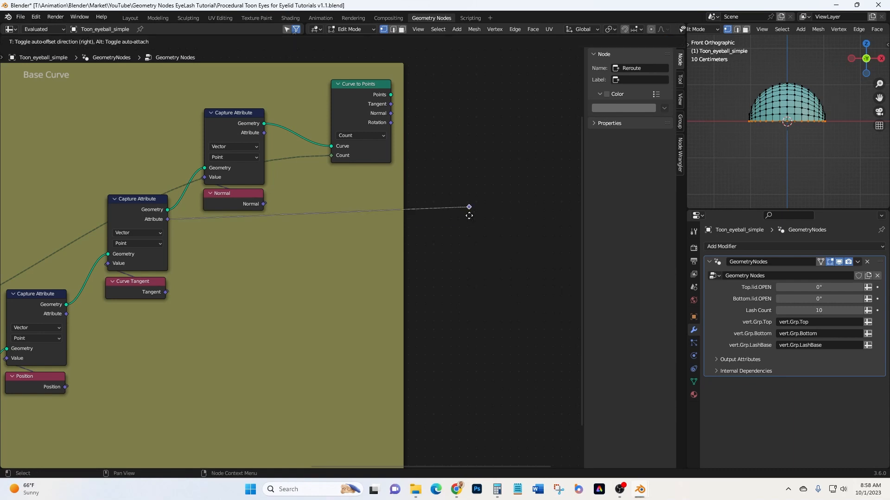
{"action": "left_click", "coordinate": [472, 222]}
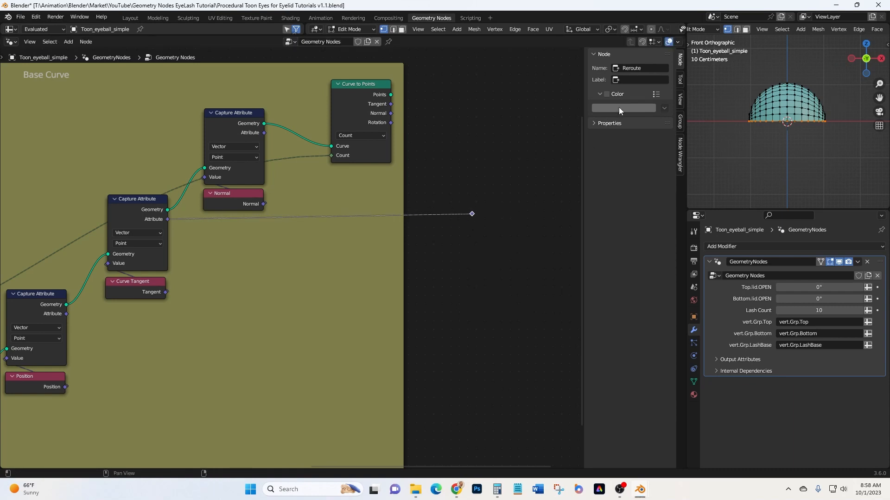
{"action": "left_click", "coordinate": [628, 78]}
{"action": "type", "text": "TANGENT"}
{"action": "key", "text": "Return"}
- Route the Attribute output of the Position capture node to a new reroute below TANGENT, labelled POSITION
{"action": "left_click_drag", "start_coordinate": [67, 314], "coordinate": [471, 312]}
{"action": "type", "text": "re"}
{"action": "key", "text": "Return"}
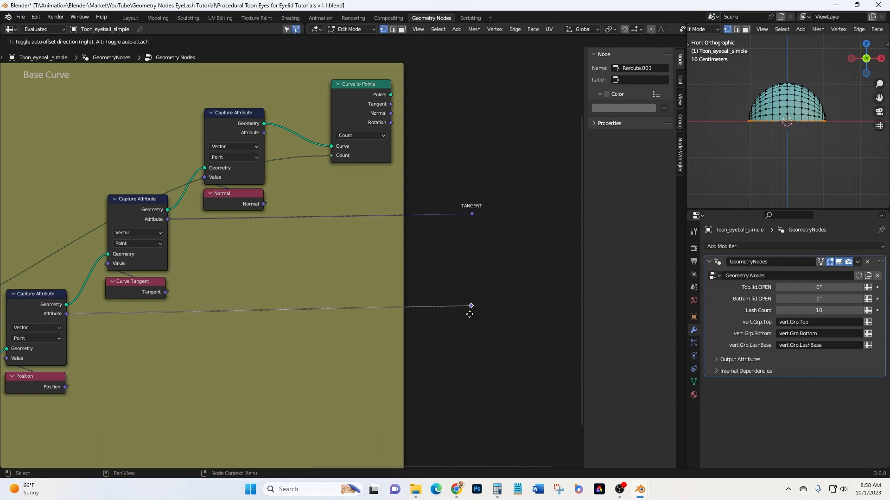
{"action": "left_click", "coordinate": [469, 313]}
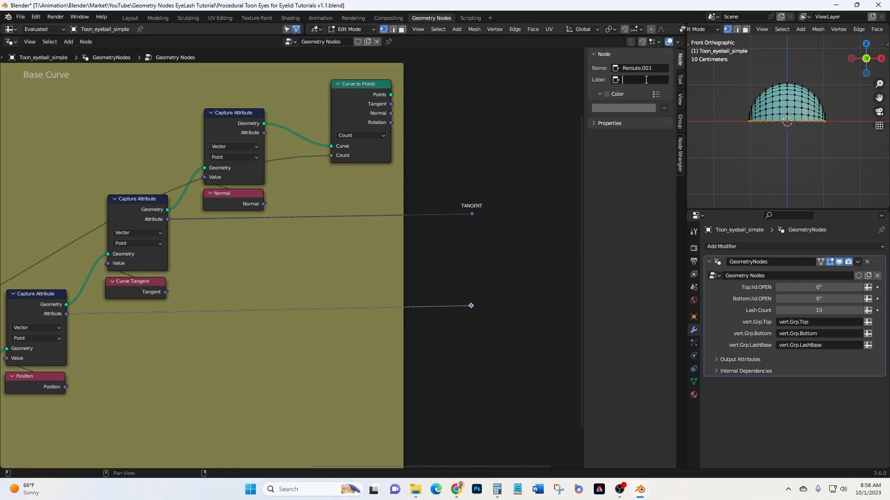
{"action": "type", "text": "POSITION"}
{"action": "key", "text": "Return"}
- Route the Spline Parameter capture's Attribute output to a new reroute between TANGENT and POSITION, labelled SPLINE
{"action": "middle_click_drag", "start_coordinate": [448, 369], "coordinate": [469, 303]}
{"action": "middle_click_drag", "start_coordinate": [334, 324], "coordinate": [371, 322]}
{"action": "scroll", "coordinate": [371, 321], "scroll_direction": "down", "scroll_amount": 1}
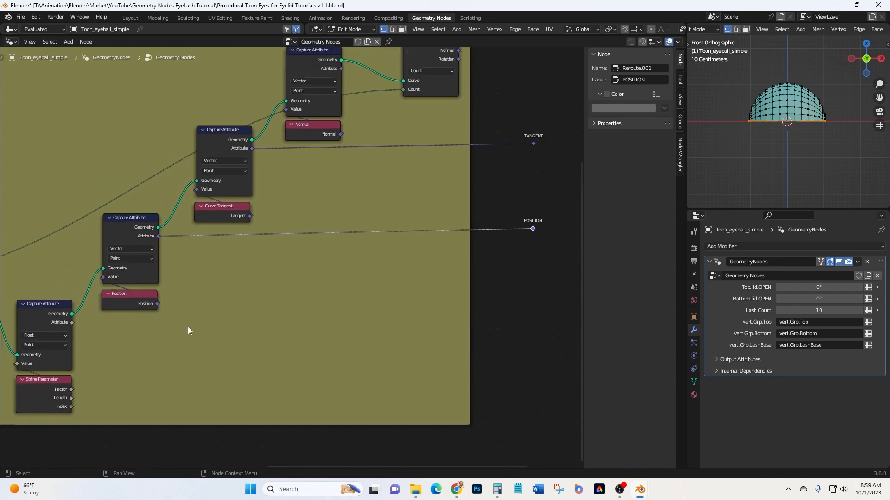
{"action": "left_click_drag", "start_coordinate": [72, 322], "coordinate": [531, 184]}
{"action": "type", "text": "reroute"}
{"action": "key", "text": "Return"}
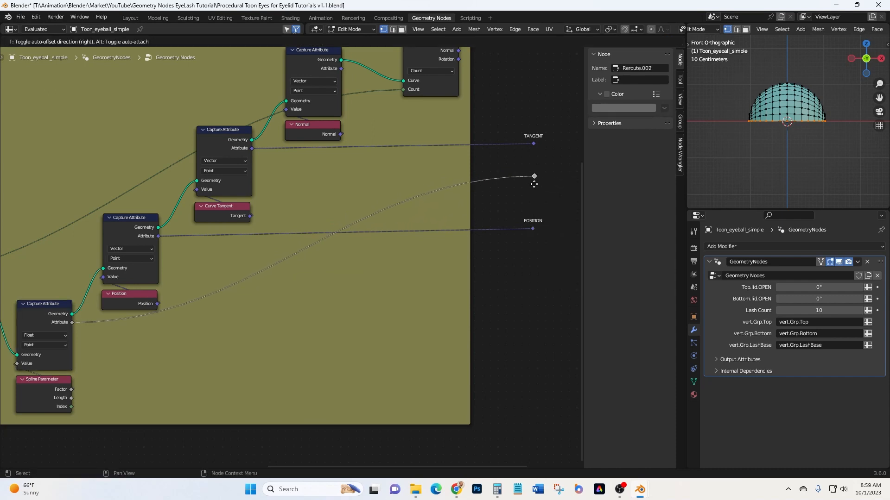
{"action": "left_click", "coordinate": [533, 192]}
{"action": "middle_click_drag", "start_coordinate": [526, 279], "coordinate": [410, 343]}
{"action": "left_click", "coordinate": [635, 80]}
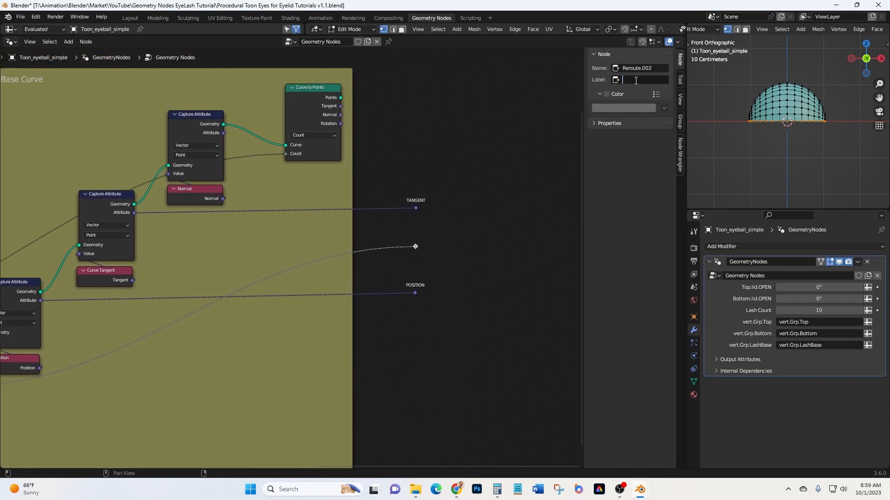
{"action": "type", "text": "SPLINE"}
{"action": "key", "text": "Return"}
- Add reroutes to all outputs of the TANGENT, SPLINE and POSITION reroutes and move the new ones farther away from the frame
{"action": "left_click_drag", "start_coordinate": [395, 183], "coordinate": [465, 311]}
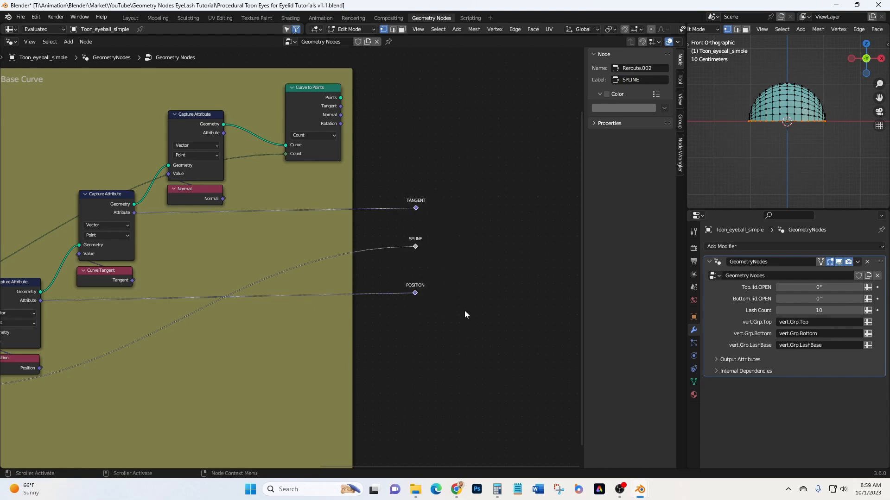
{"action": "key", "text": "slash"}
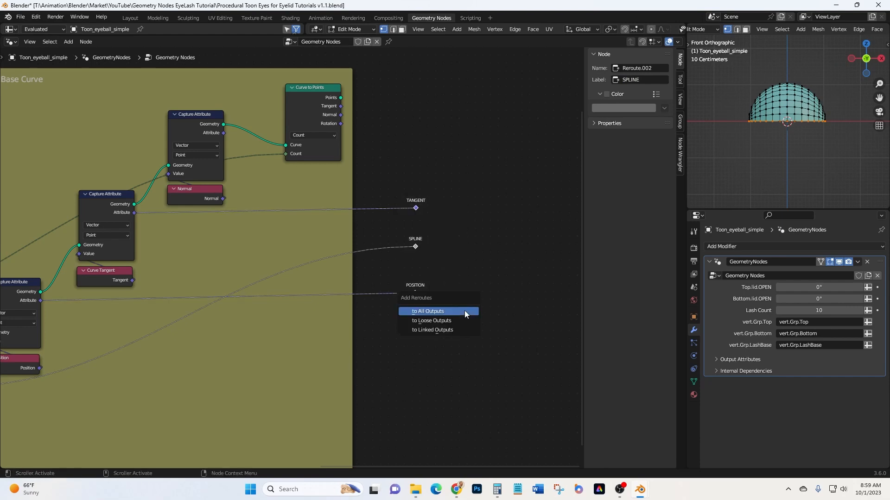
{"action": "left_click", "coordinate": [464, 310]}
{"action": "middle_click_drag", "start_coordinate": [465, 312], "coordinate": [411, 317]}
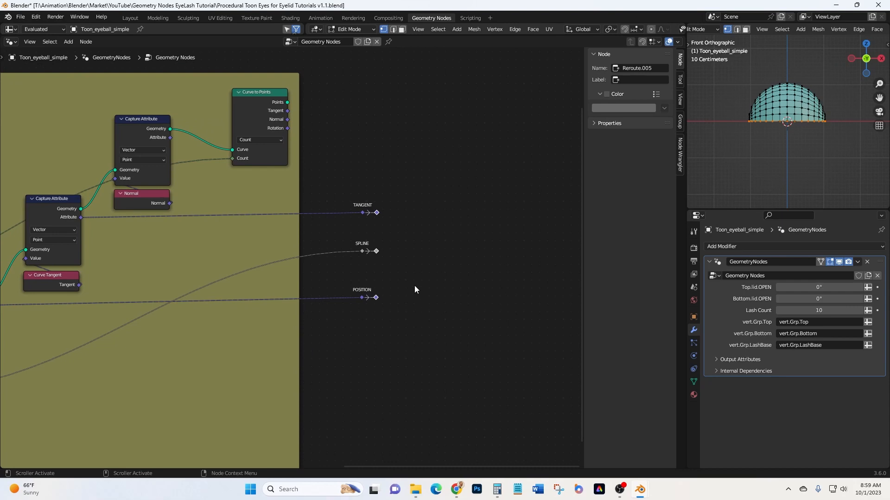
{"action": "key", "text": "g"}
{"action": "left_click", "coordinate": [468, 292]}
{"action": "left_click", "coordinate": [482, 186]}
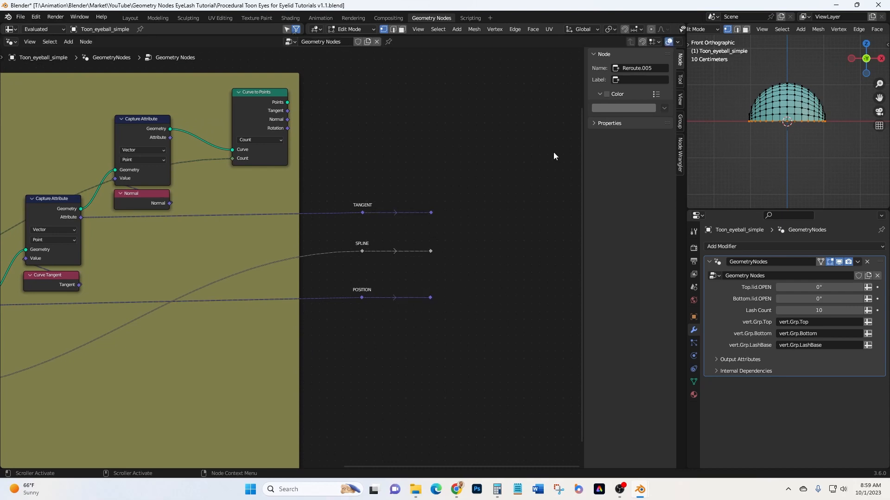
- Label the three new end reroutes TANGENT, SPLINE and POSITION to match their sources
{"action": "left_click", "coordinate": [429, 214]}
{"action": "type", "text": "TANGENT"}
{"action": "key", "text": "Return"}
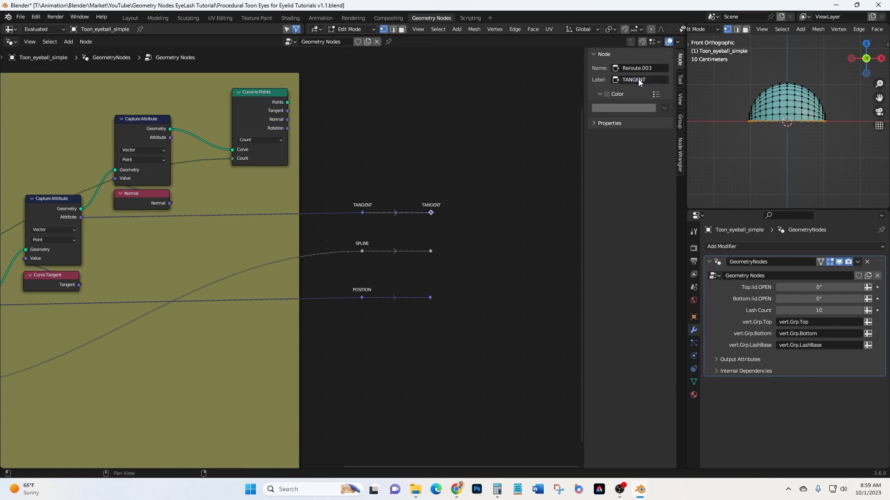
{"action": "left_click", "coordinate": [430, 250]}
{"action": "left_click", "coordinate": [637, 81]}
{"action": "type", "text": "SPLINE"}
{"action": "key", "text": "Return"}
{"action": "left_click", "coordinate": [430, 297]}
{"action": "left_click", "coordinate": [634, 81]}
{"action": "type", "text": "POSITION"}
{"action": "key", "text": "Return"}
- Move the TANGENT, SPLINE and POSITION end reroutes together about 953 units along X, well past the Group Output node
{"action": "scroll", "coordinate": [441, 337], "scroll_direction": "down", "scroll_amount": 1}
{"action": "scroll", "coordinate": [441, 338], "scroll_direction": "down", "scroll_amount": 1}
{"action": "middle_click_drag", "start_coordinate": [477, 332], "coordinate": [296, 333]}
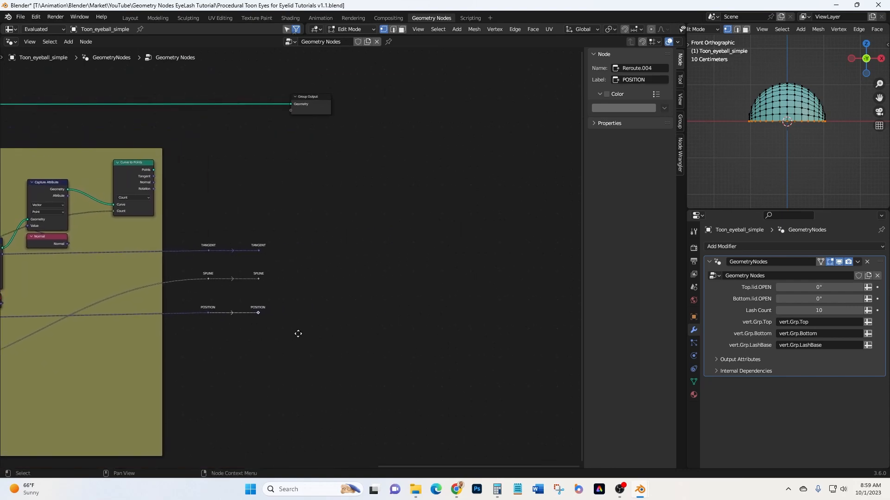
{"action": "left_click_drag", "start_coordinate": [241, 233], "coordinate": [302, 348]}
{"action": "middle_click_drag", "start_coordinate": [437, 314], "coordinate": [369, 306]}
{"action": "key", "text": "g"}
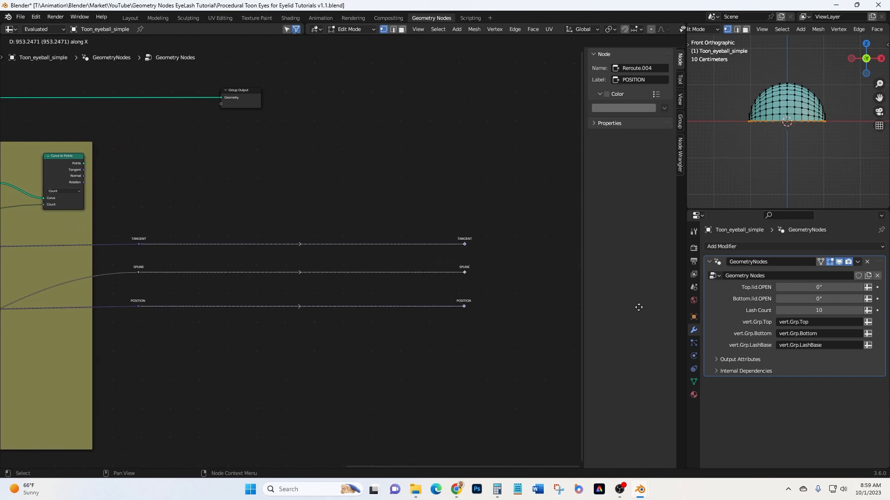
{"action": "left_click", "coordinate": [638, 306]}
- Route the Geometry output of the Normal's Capture Attribute node to a new reroute above the Base Curve frame, labelled BaseCurve
{"action": "middle_click_drag", "start_coordinate": [349, 354], "coordinate": [495, 349]}
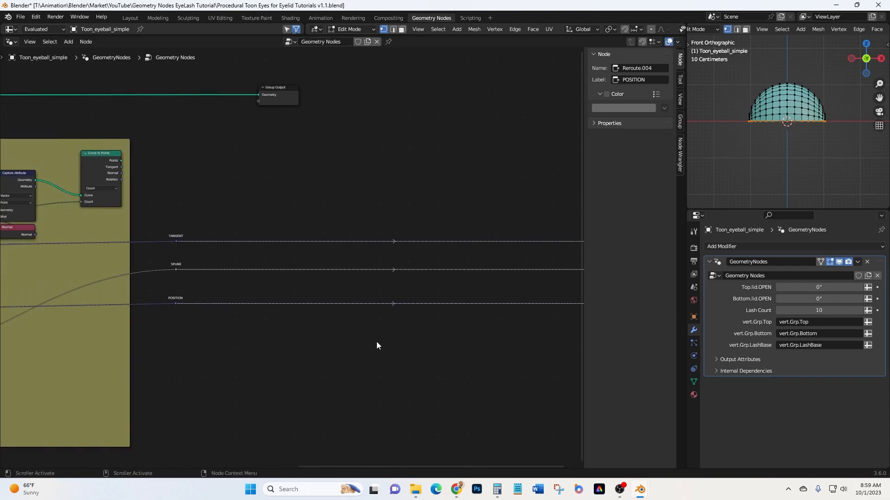
{"action": "scroll", "coordinate": [324, 338], "scroll_direction": "down", "scroll_amount": 2}
{"action": "middle_click_drag", "start_coordinate": [298, 337], "coordinate": [409, 381]}
{"action": "scroll", "coordinate": [278, 266], "scroll_direction": "up", "scroll_amount": 5}
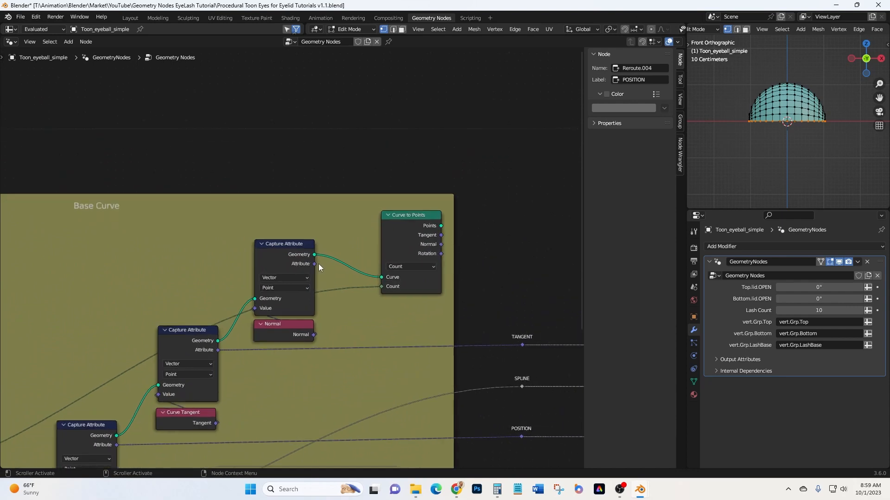
{"action": "left_click_drag", "start_coordinate": [314, 255], "coordinate": [390, 148]}
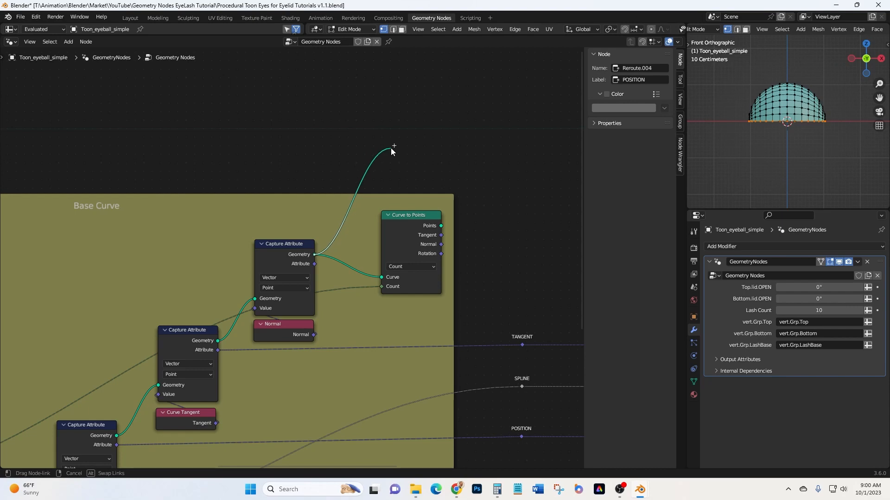
{"action": "left_click_drag", "start_coordinate": [390, 149], "coordinate": [390, 148]}
{"action": "type", "text": "re"}
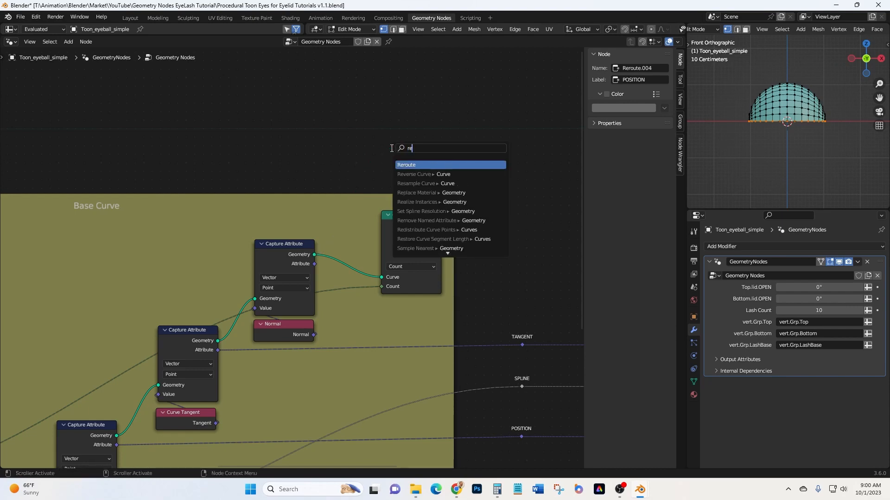
{"action": "key", "text": "Return"}
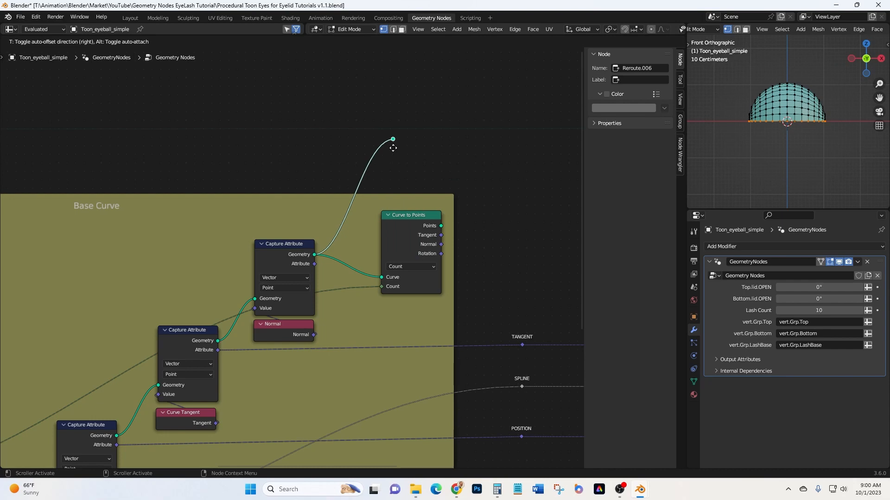
{"action": "left_click", "coordinate": [397, 152]}
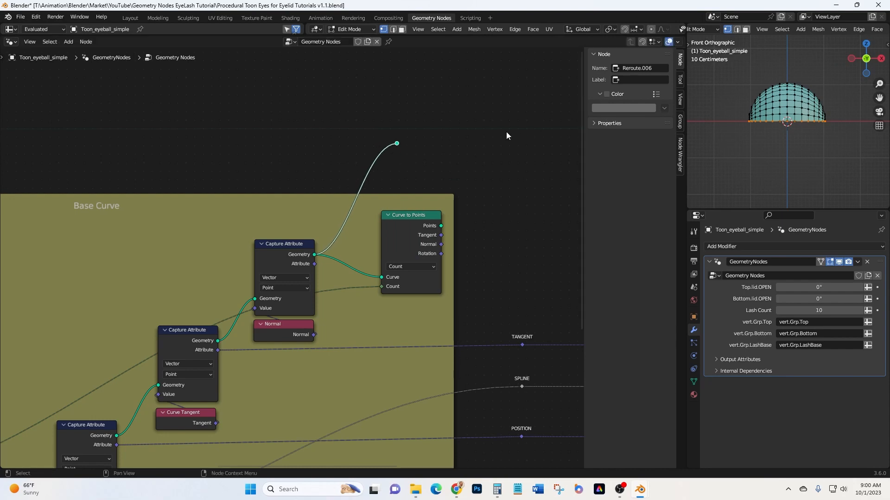
{"action": "left_click", "coordinate": [630, 80]}
{"action": "type", "text": "BaseCurve"}
{"action": "key", "text": "Return"}
- Add a second reroute to the BaseCurve reroute's output, move it farther along, and label it BaseCurve too
{"action": "key", "text": "slash"}
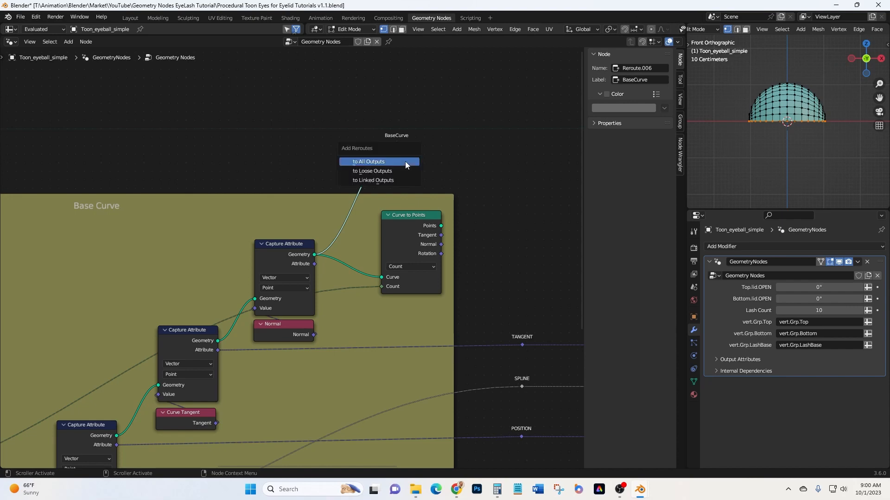
{"action": "left_click", "coordinate": [405, 161]}
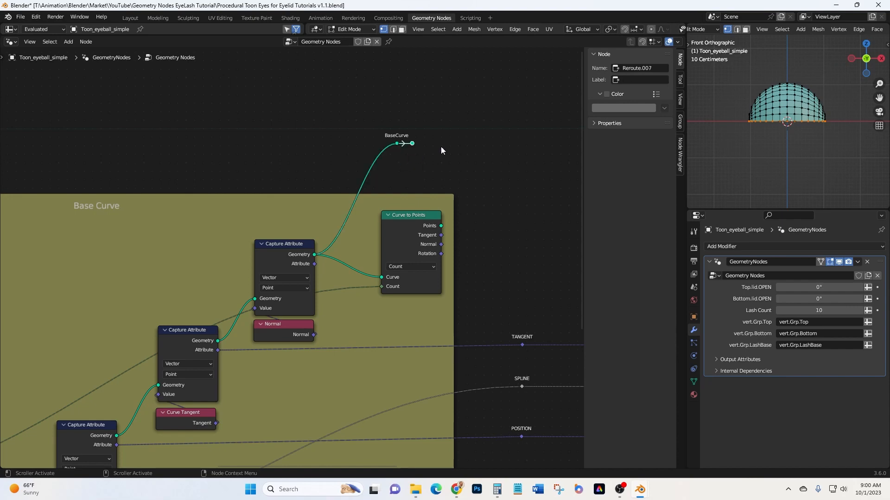
{"action": "key", "text": "g"}
{"action": "left_click", "coordinate": [477, 145]}
{"action": "type", "text": "B"}
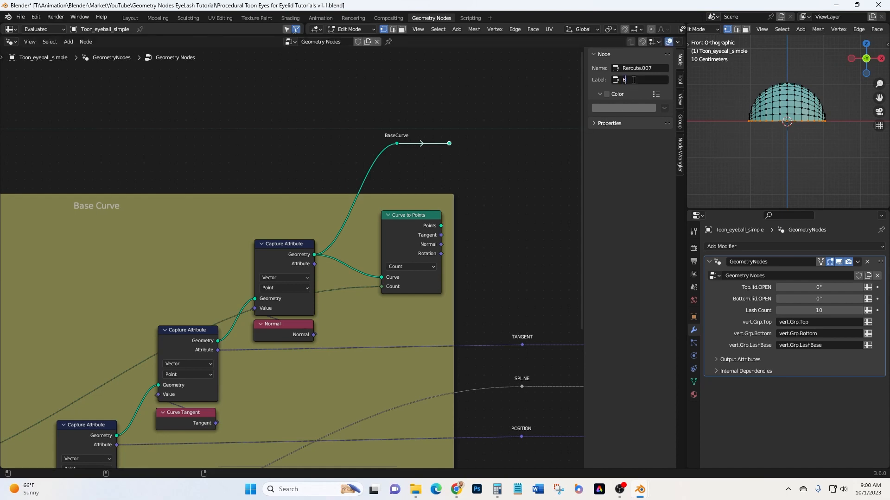
{"action": "type", "text": "aseCurve"}
{"action": "key", "text": "Return"}
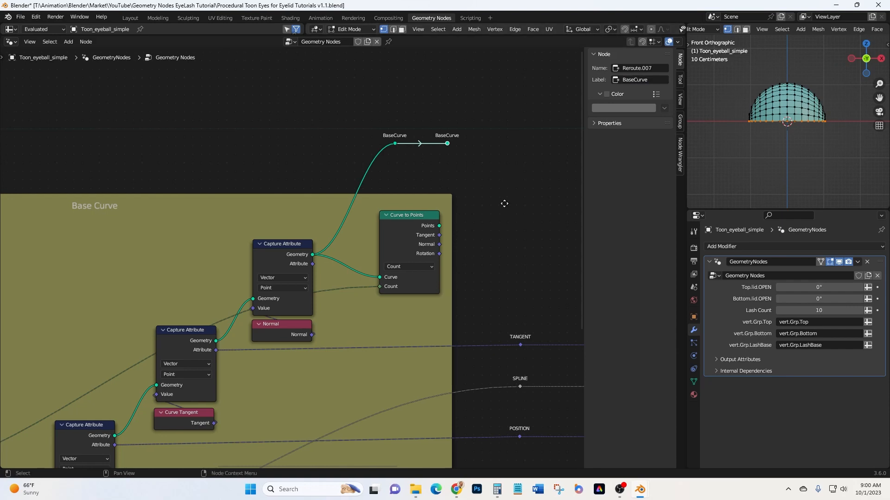
- Route the Attribute output of the Normal capture node to a new reroute above TANGENT, labelled NORMAL
{"action": "middle_click_drag", "start_coordinate": [502, 200], "coordinate": [436, 179]}
{"action": "middle_click_drag", "start_coordinate": [446, 250], "coordinate": [421, 237]}
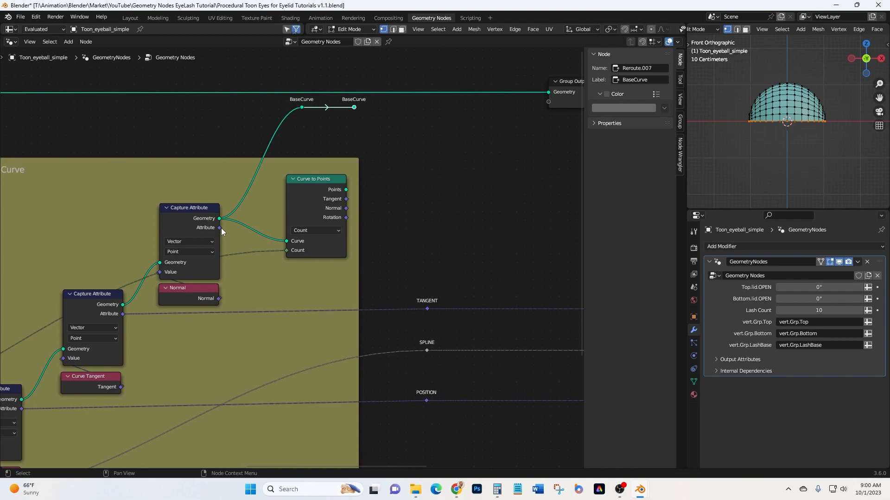
{"action": "left_click_drag", "start_coordinate": [221, 227], "coordinate": [418, 226]}
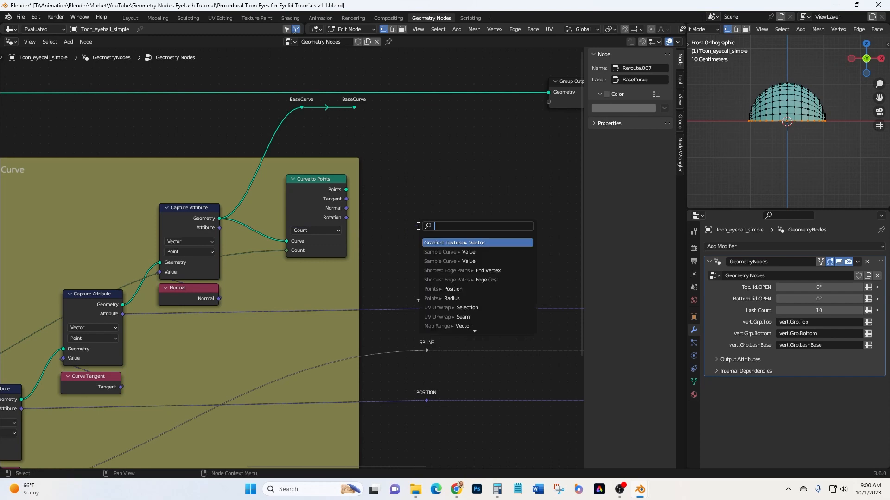
{"action": "type", "text": "re"}
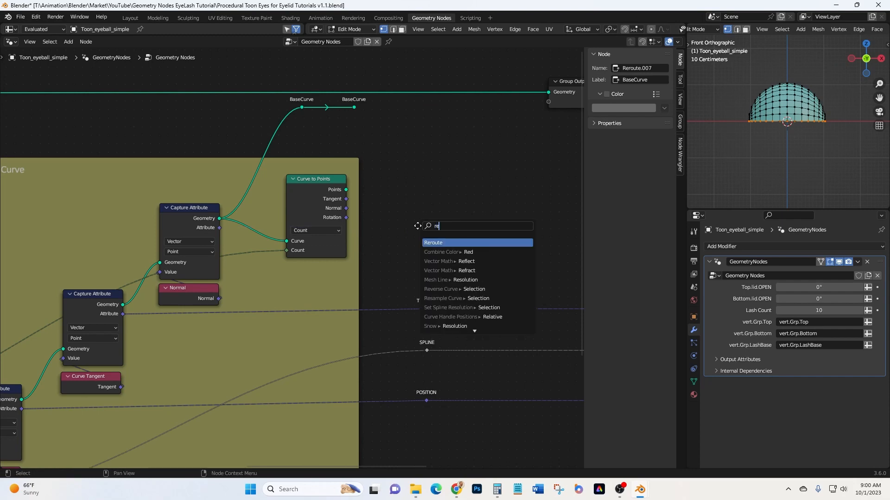
{"action": "key", "text": "Return"}
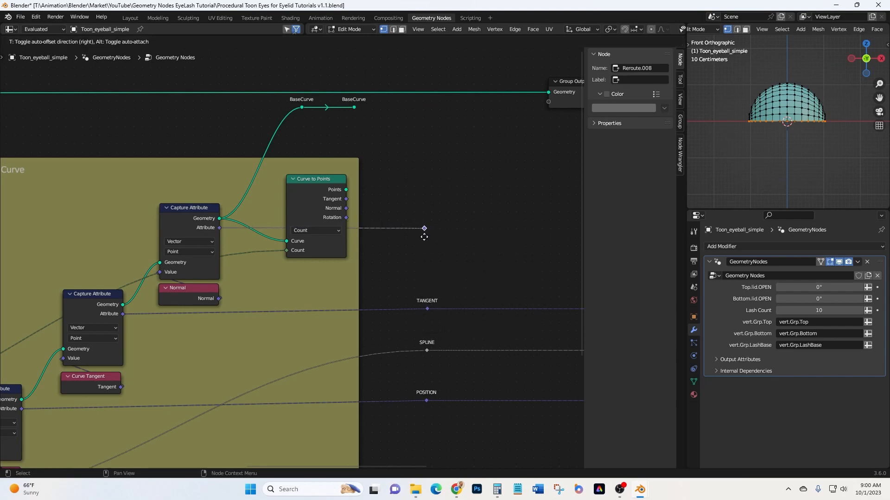
{"action": "left_click", "coordinate": [424, 235]}
{"action": "left_click", "coordinate": [624, 80]}
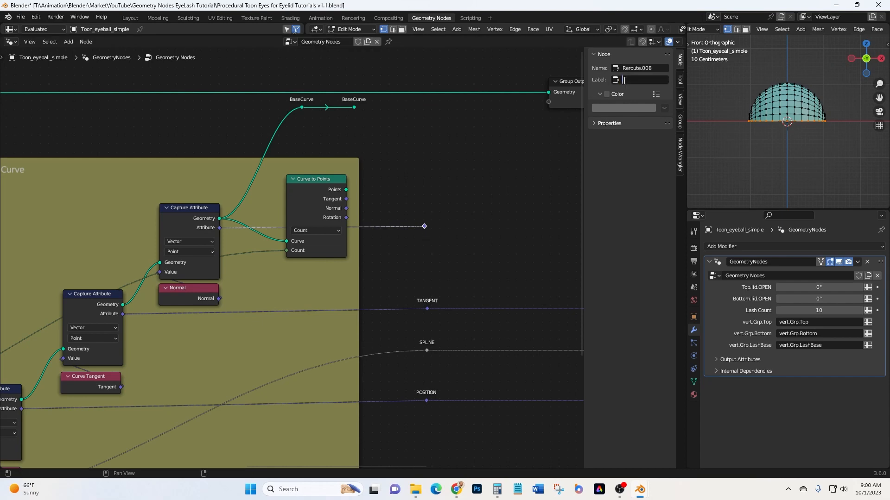
{"action": "type", "text": "NORMAL"}
{"action": "key", "text": "Return"}
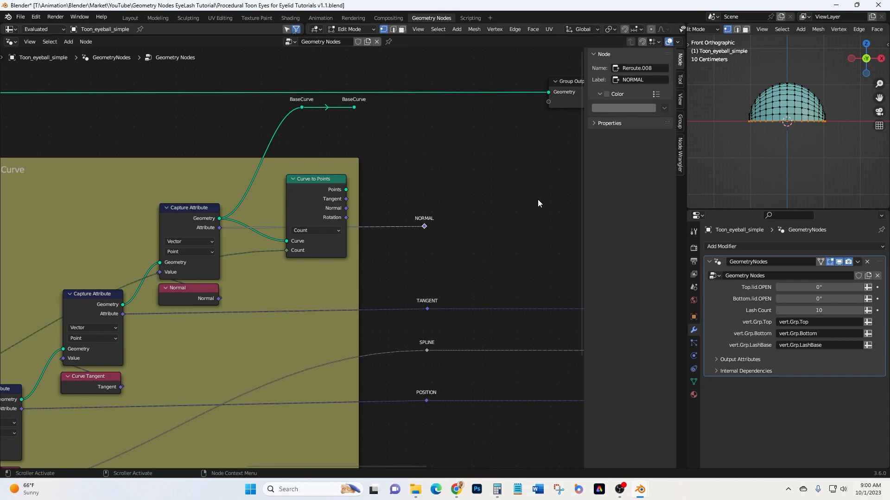
- Add a Join Geometry node and insert it on the link running into the Group Output node
{"action": "middle_click_drag", "start_coordinate": [538, 202], "coordinate": [452, 212]}
{"action": "left_click", "coordinate": [72, 41]}
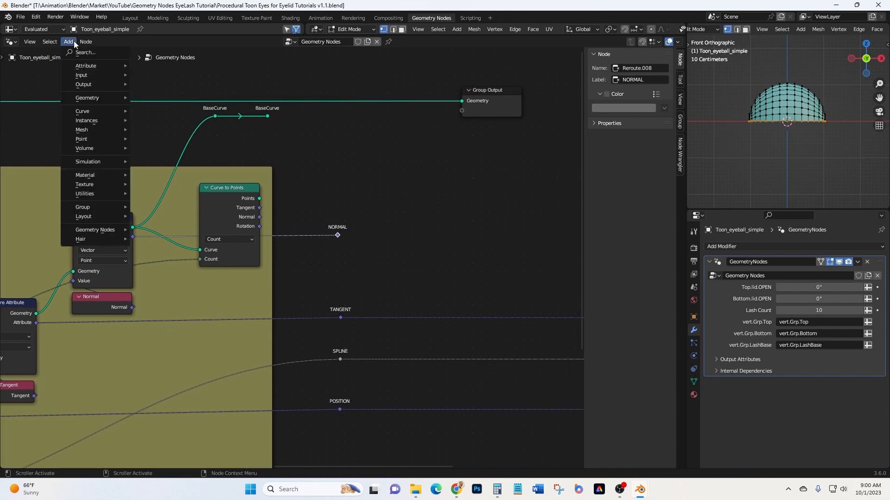
{"action": "left_click", "coordinate": [80, 53]}
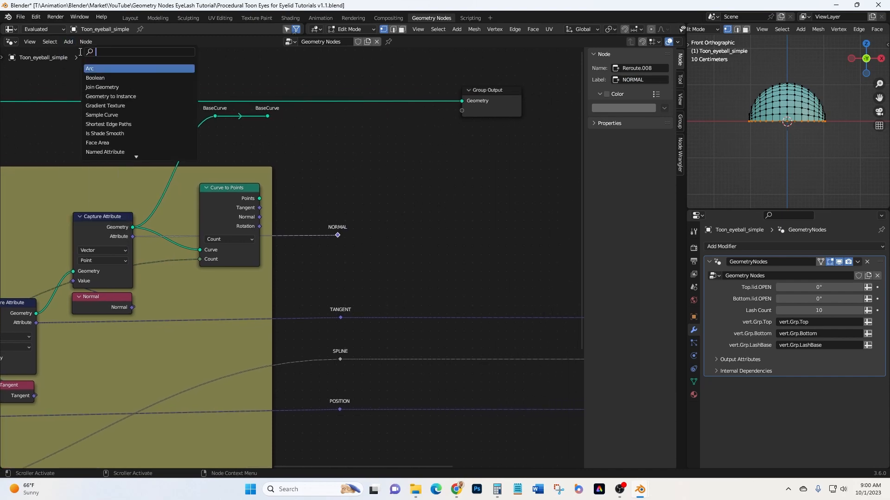
{"action": "type", "text": "join"}
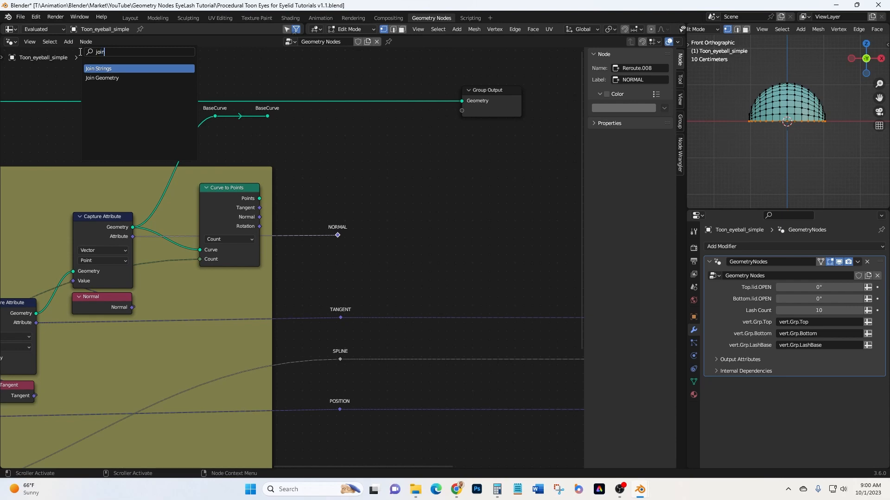
{"action": "type", "text": " g"}
{"action": "key", "text": "Return"}
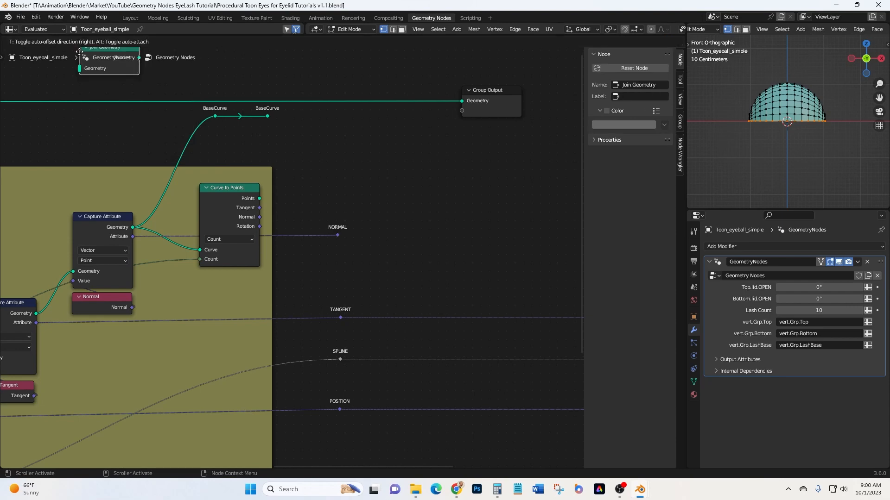
{"action": "left_click", "coordinate": [397, 94]}
{"action": "left_click_drag", "start_coordinate": [397, 94], "coordinate": [405, 75]}
- Move the Join Geometry and Group Output nodes together about 203 units along X, away from the Base Curve frame
{"action": "left_click_drag", "start_coordinate": [366, 55], "coordinate": [551, 162]}
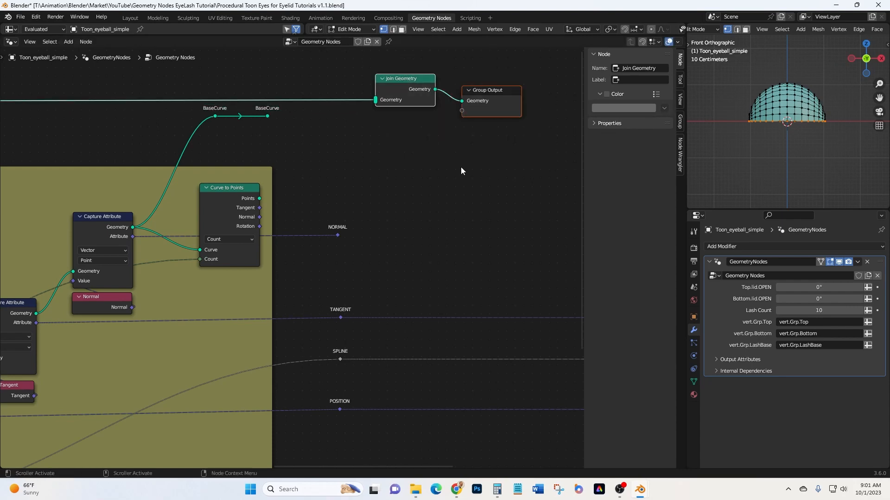
{"action": "key", "text": "g"}
{"action": "key", "text": "x"}
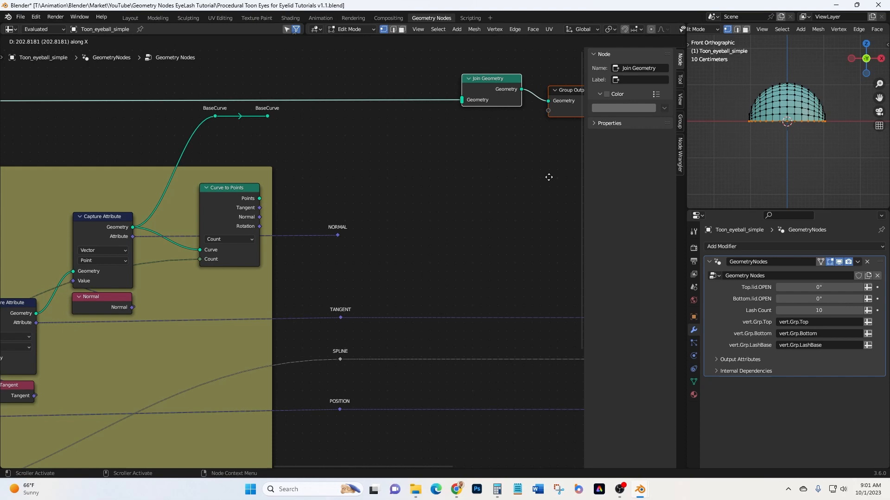
{"action": "left_click", "coordinate": [550, 178]}
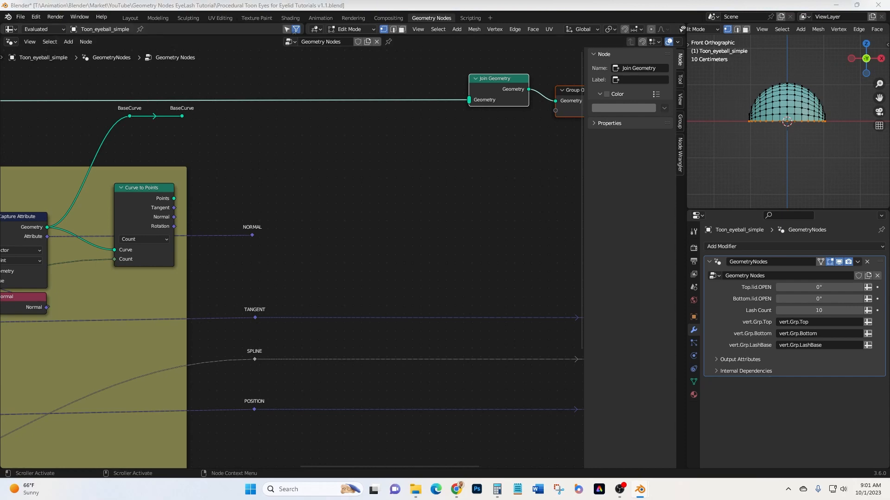
- Add an Instance on Points node below and just before the Join Geometry node
{"action": "left_click", "coordinate": [69, 42]}
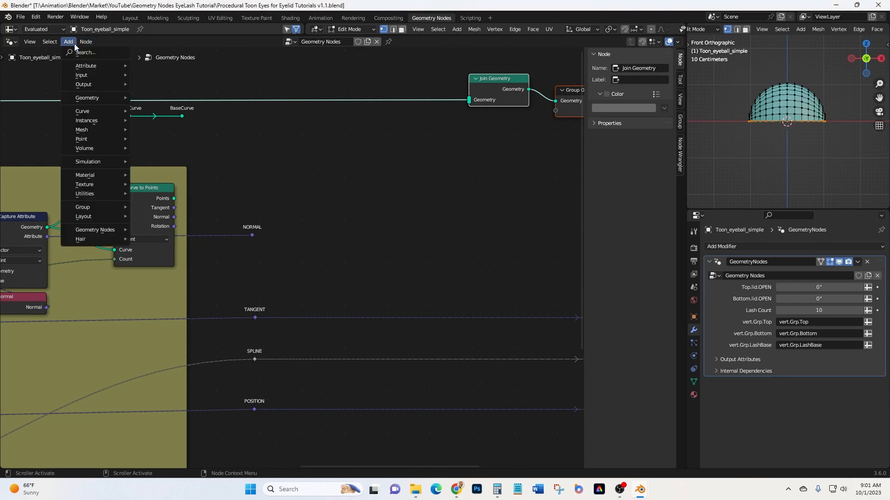
{"action": "left_click", "coordinate": [84, 54]}
{"action": "type", "text": "instance on"}
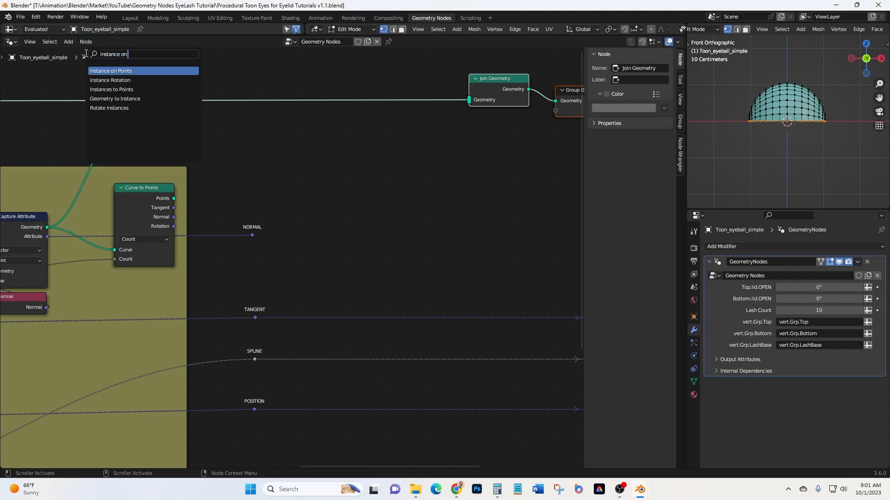
{"action": "key", "text": "Return"}
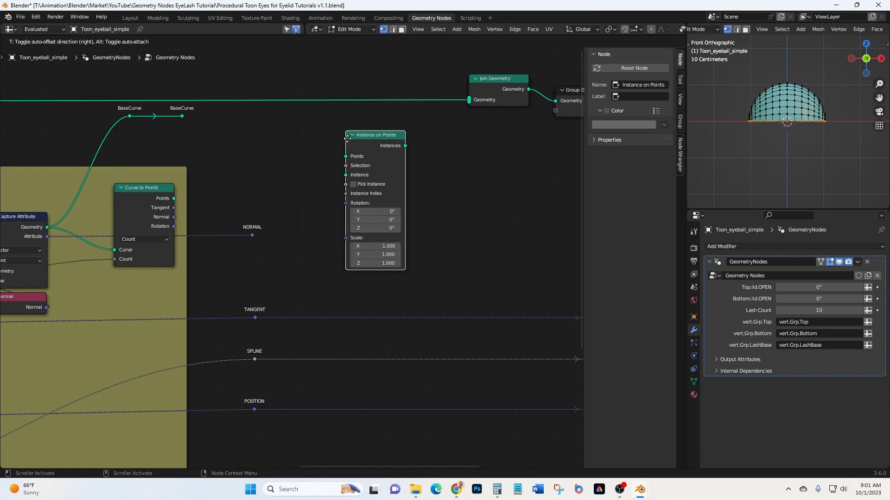
{"action": "left_click", "coordinate": [374, 132]}
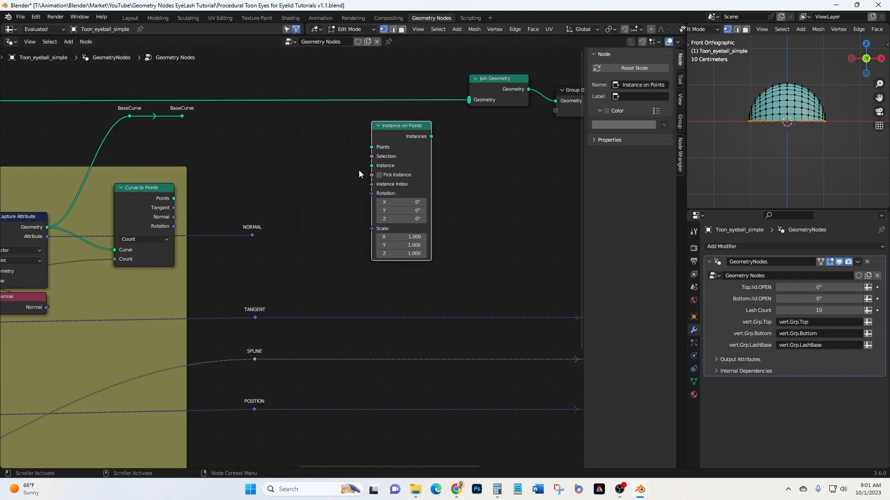
- Connect the Points output of Curve to Points to Instance on Points, and link its Instances output into Join Geometry
{"action": "middle_click_drag", "start_coordinate": [317, 169], "coordinate": [359, 173]}
{"action": "scroll", "coordinate": [320, 186], "scroll_direction": "down", "scroll_amount": 1}
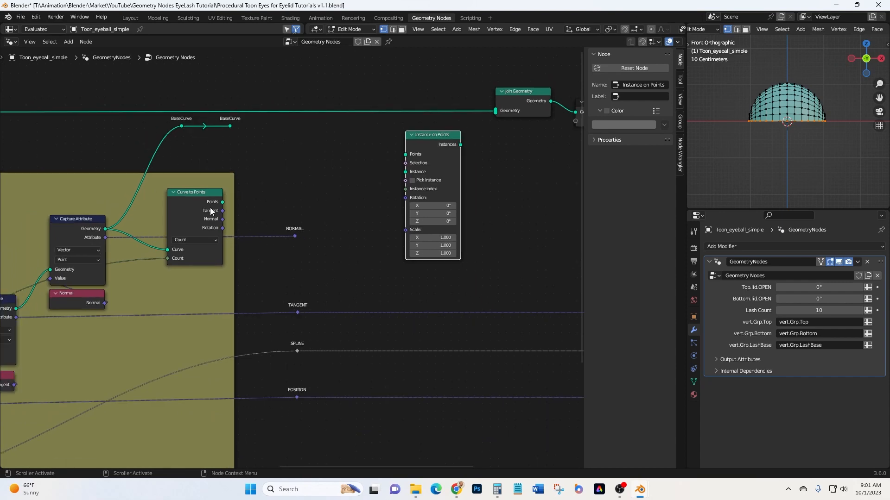
{"action": "left_click_drag", "start_coordinate": [222, 205], "coordinate": [401, 156]}
{"action": "middle_click_drag", "start_coordinate": [494, 193], "coordinate": [413, 220]}
{"action": "left_click_drag", "start_coordinate": [381, 171], "coordinate": [409, 142]}
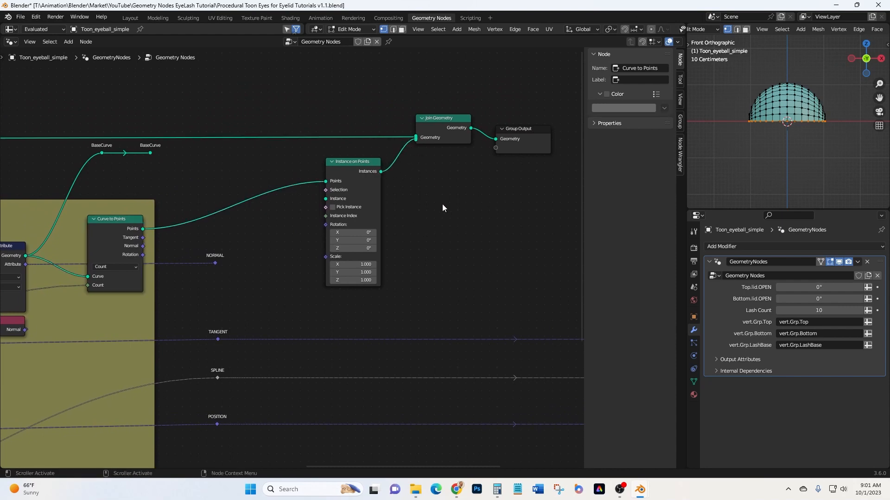
- Move the Instance on Points, Join Geometry and Group Output nodes together about 450 units along X
{"action": "middle_click_drag", "start_coordinate": [459, 224], "coordinate": [372, 190]}
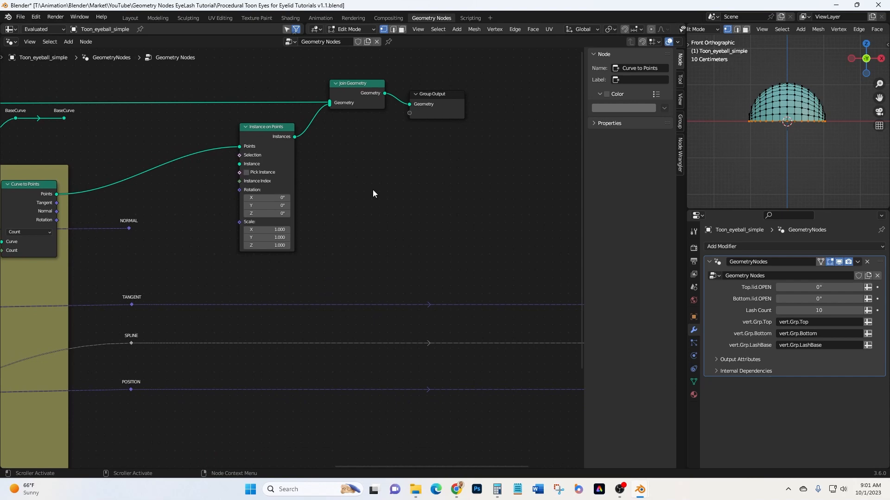
{"action": "scroll", "coordinate": [373, 194], "scroll_direction": "down", "scroll_amount": 1}
{"action": "middle_click_drag", "start_coordinate": [383, 185], "coordinate": [353, 207]}
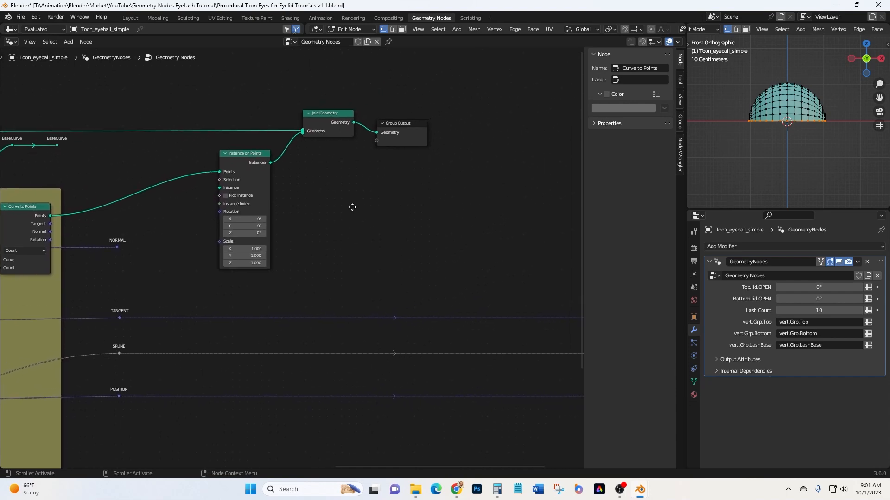
{"action": "left_click_drag", "start_coordinate": [209, 94], "coordinate": [439, 284]}
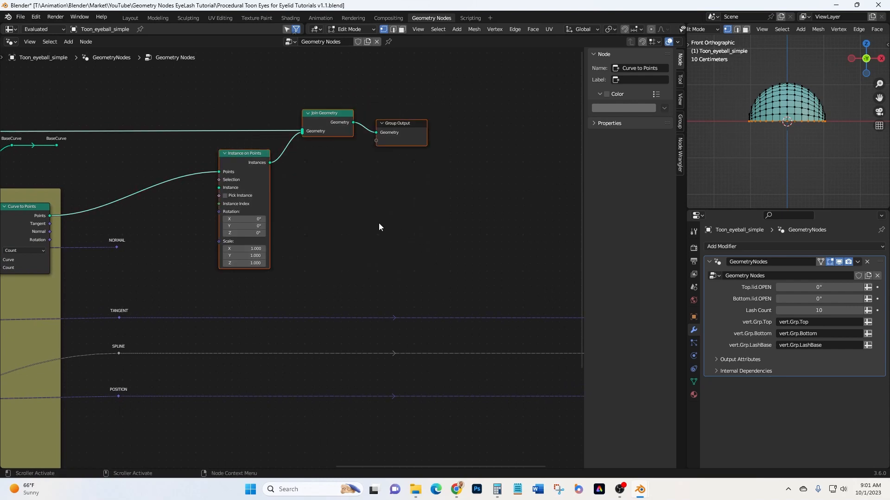
{"action": "key", "text": "g"}
{"action": "key", "text": "x"}
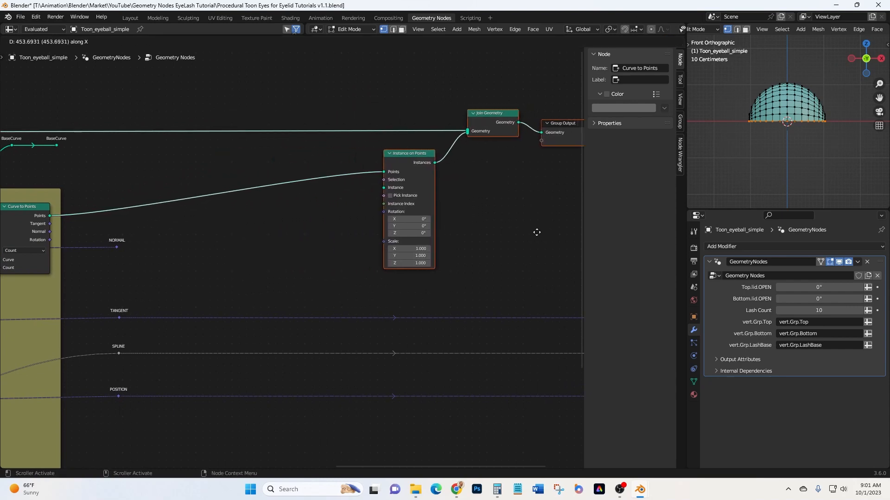
{"action": "left_click", "coordinate": [535, 232]}
- Add a Curve Line node below the POSITION reroute, outside the Base Curve frame
{"action": "scroll", "coordinate": [527, 237], "scroll_direction": "down", "scroll_amount": 1}
{"action": "middle_click_drag", "start_coordinate": [525, 239], "coordinate": [526, 199]}
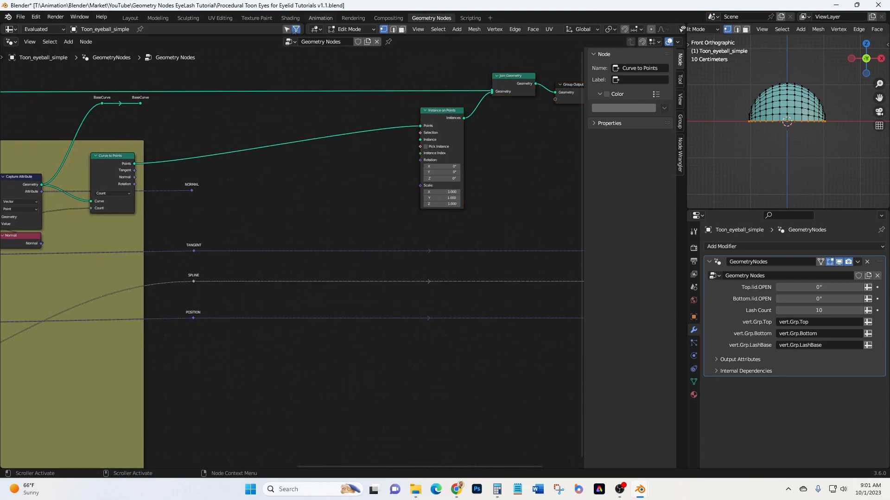
{"action": "left_click", "coordinate": [71, 43]}
{"action": "left_click", "coordinate": [85, 56]}
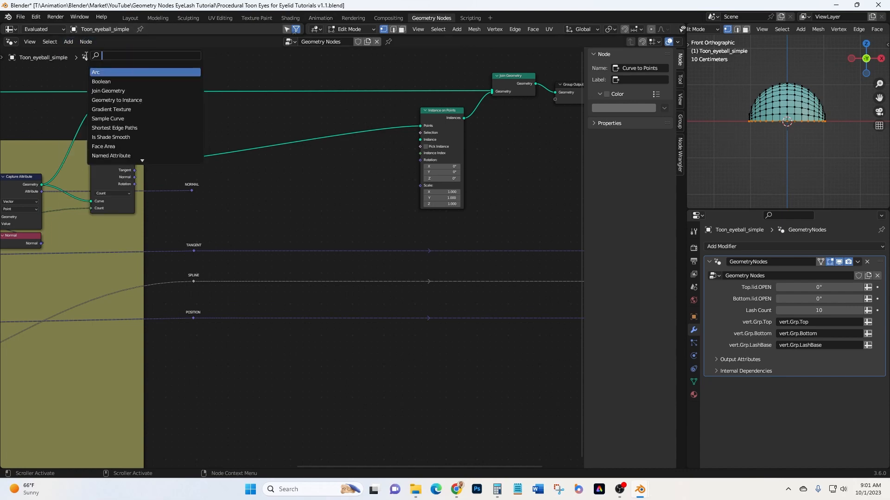
{"action": "type", "text": "curve line"}
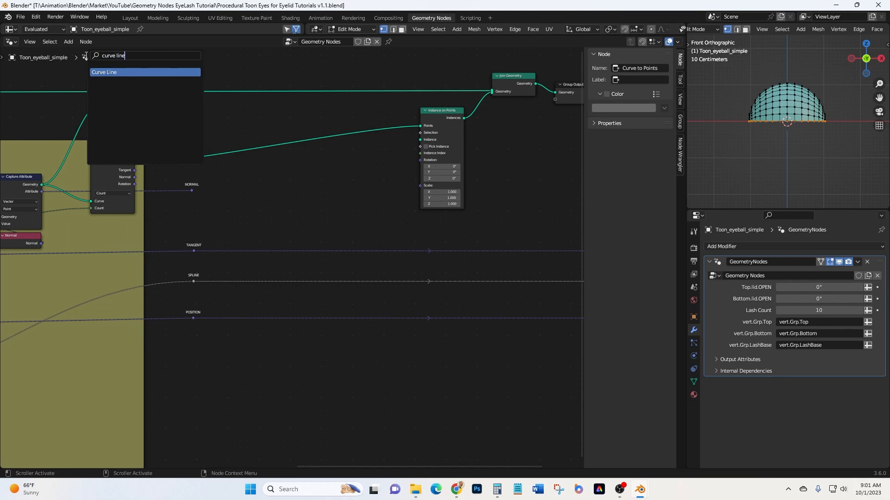
{"action": "key", "text": "Return"}
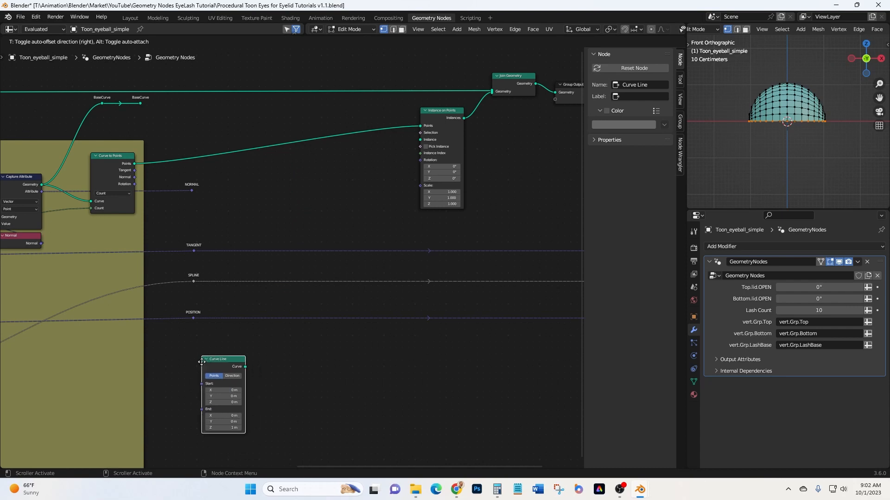
{"action": "left_click", "coordinate": [201, 362]}
{"action": "scroll", "coordinate": [278, 389], "scroll_direction": "up", "scroll_amount": 3}
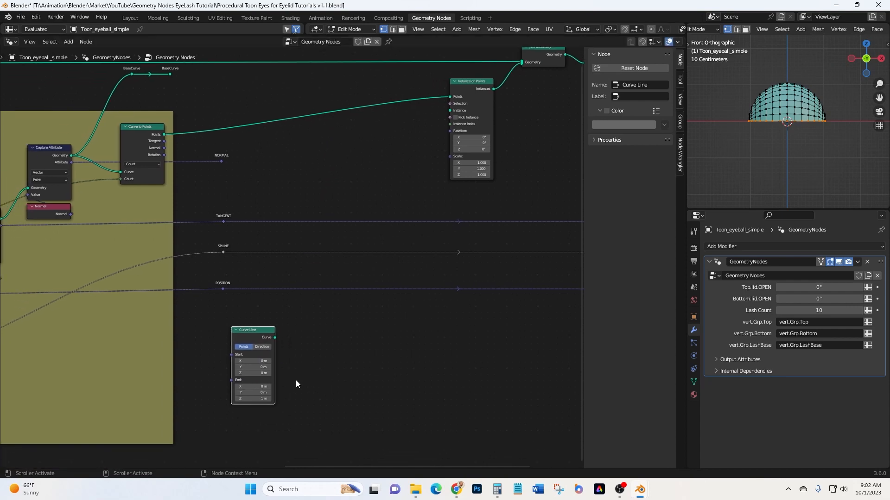
{"action": "scroll", "coordinate": [235, 176], "scroll_direction": "down", "scroll_amount": 1}
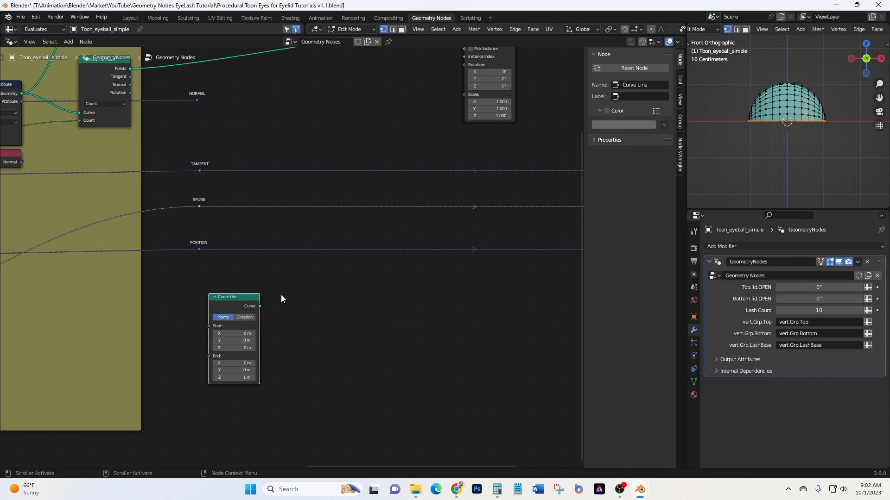
- Add a Resample Curve node beside the Curve Line node, connect Curve Line's output to its Curve input, and align the two
{"action": "left_click", "coordinate": [66, 43]}
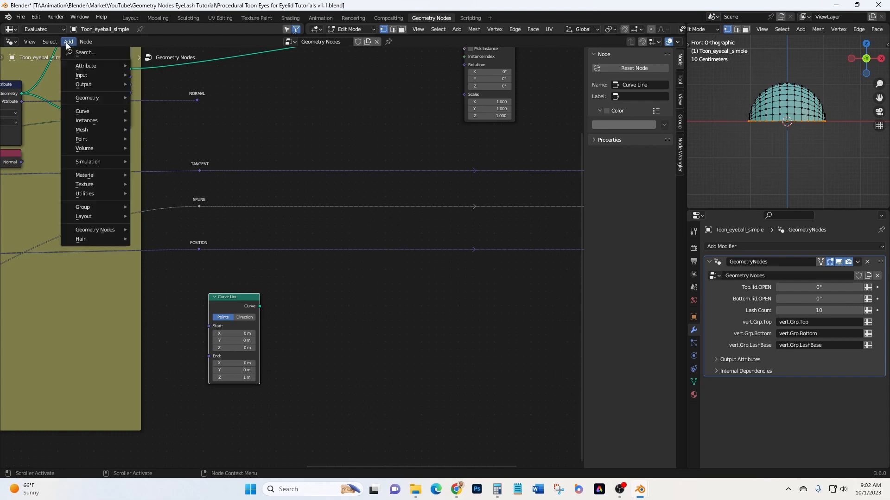
{"action": "left_click", "coordinate": [73, 49]}
{"action": "type", "text": "reasam"}
{"action": "key", "text": "Return"}
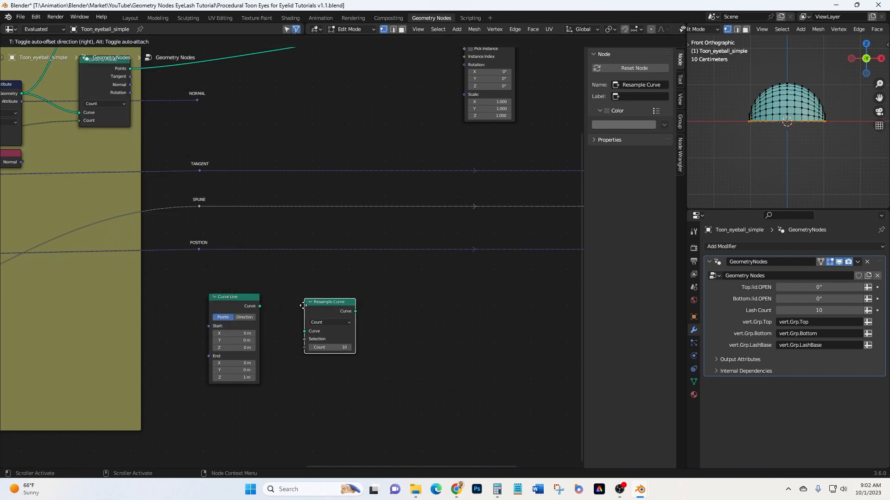
{"action": "left_click", "coordinate": [295, 303]}
{"action": "left_click_drag", "start_coordinate": [260, 305], "coordinate": [291, 327]}
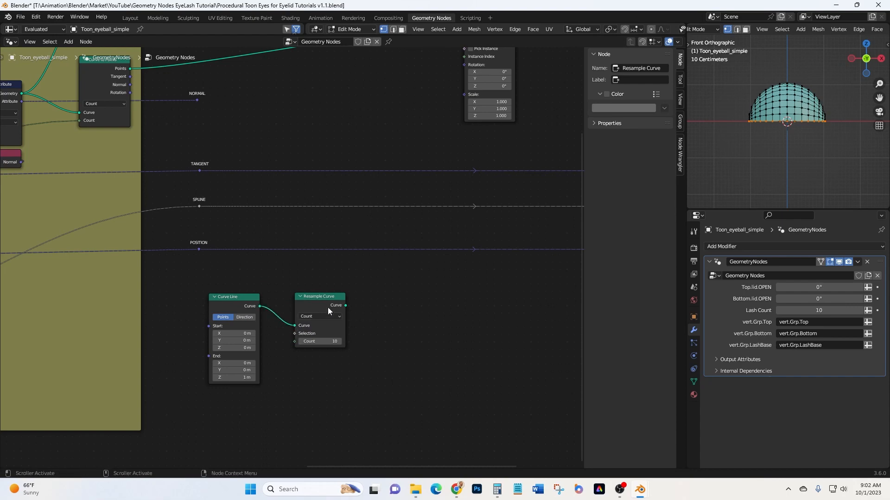
{"action": "left_click_drag", "start_coordinate": [325, 296], "coordinate": [318, 299]}
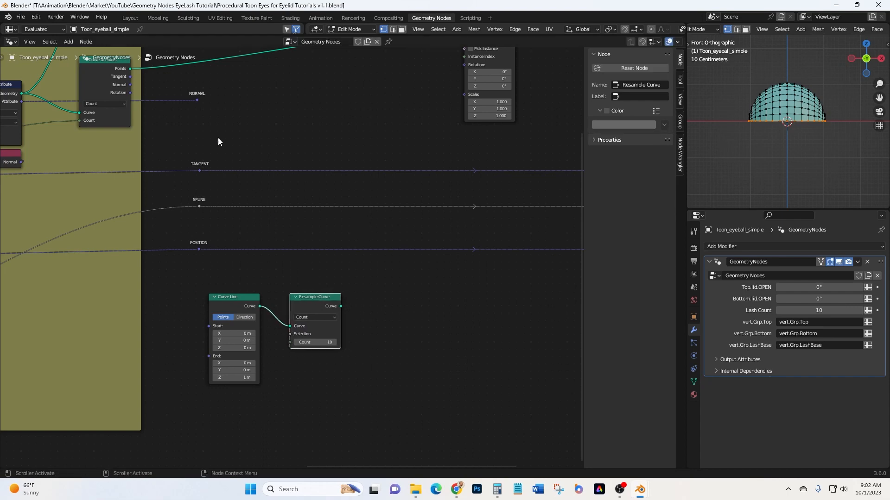
- Add a Capture Attribute node beyond the Resample Curve node, level with it
{"action": "left_click", "coordinate": [68, 41]}
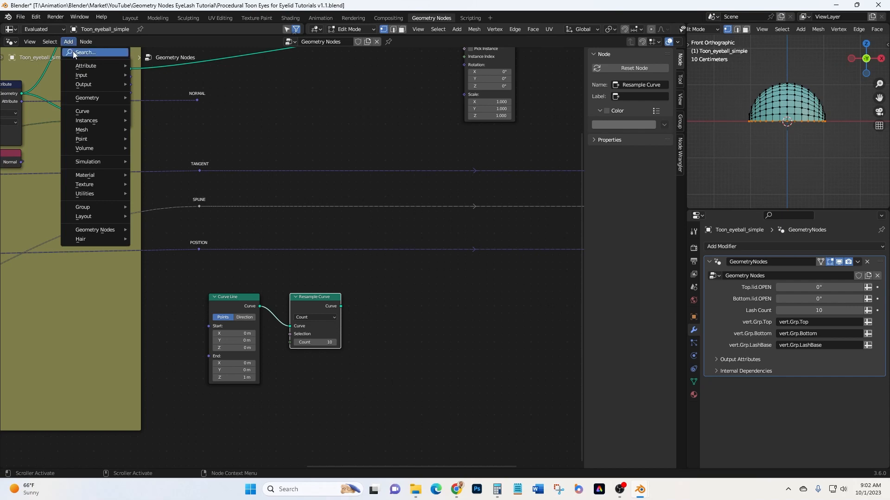
{"action": "left_click", "coordinate": [73, 51]}
{"action": "type", "text": "capture"}
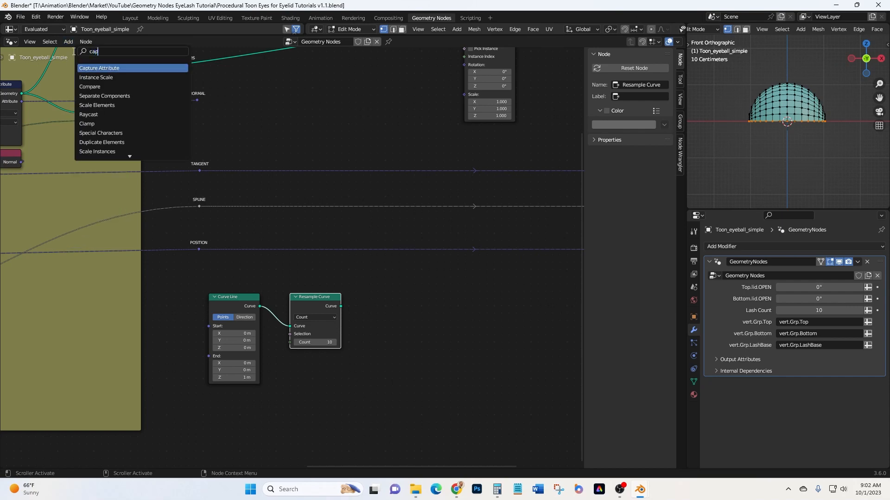
{"action": "key", "text": "Return"}
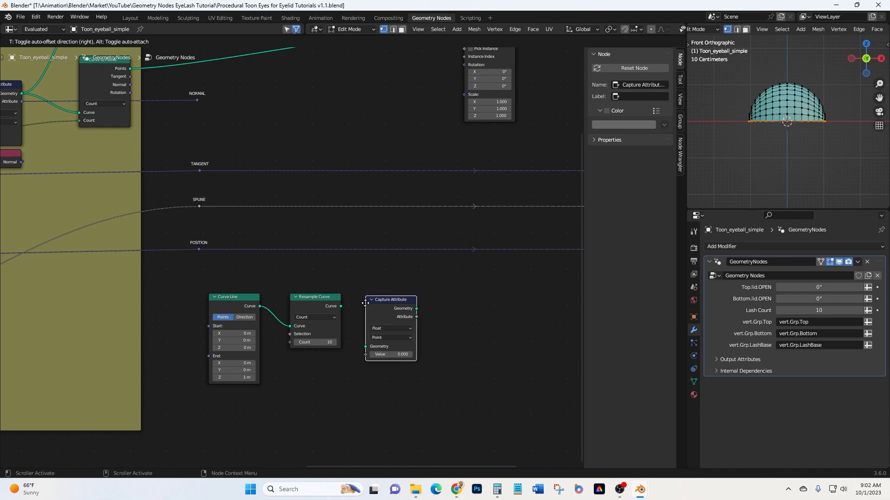
{"action": "left_click", "coordinate": [363, 301]}
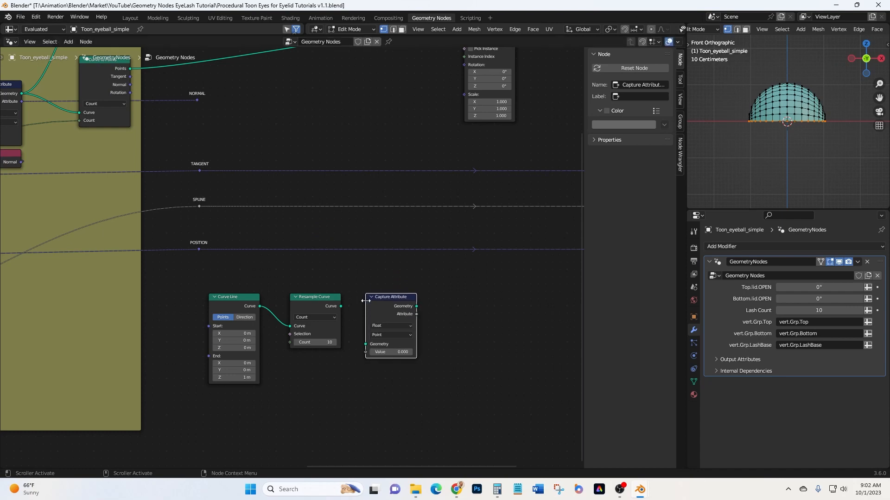
- Add a Spline Parameter node below the new Capture Attribute, linking Factor to its Value and Resample Curve to its Geometry input
{"action": "left_click", "coordinate": [68, 41]}
{"action": "left_click", "coordinate": [74, 53]}
{"action": "type", "text": "spline p"}
{"action": "key", "text": "Return"}
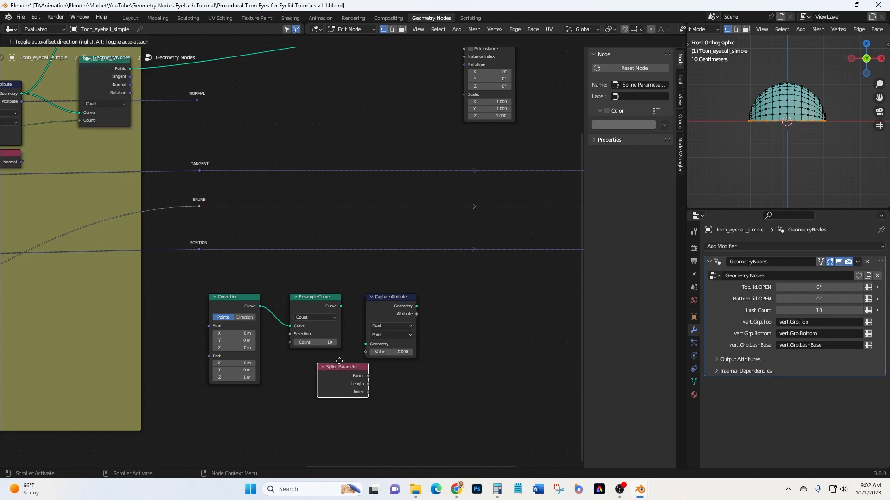
{"action": "left_click", "coordinate": [386, 363]}
{"action": "scroll", "coordinate": [366, 348], "scroll_direction": "up", "scroll_amount": 1}
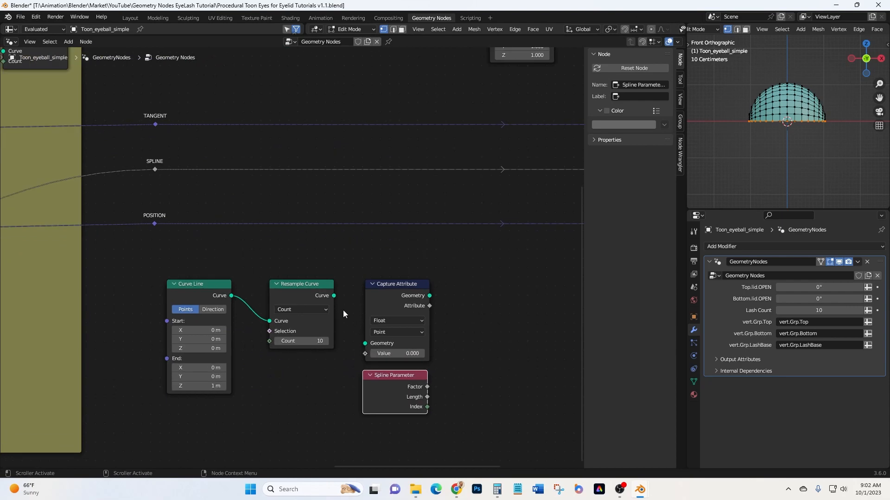
{"action": "left_click_drag", "start_coordinate": [334, 296], "coordinate": [365, 343]}
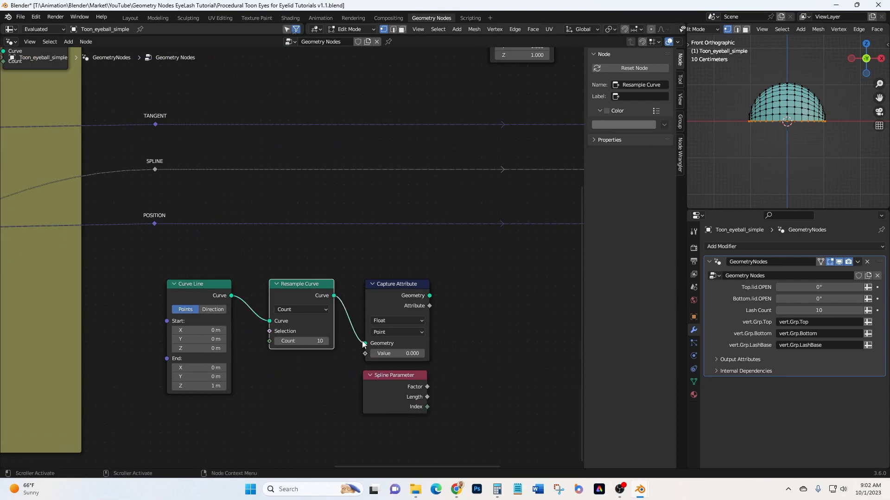
{"action": "left_click_drag", "start_coordinate": [427, 386], "coordinate": [365, 354]}
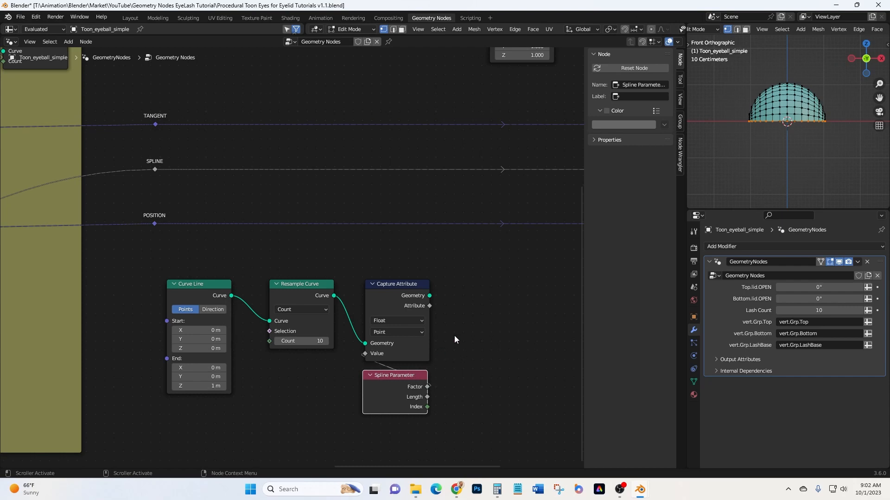
- Move the Instance on Points, Join Geometry and Group Output nodes horizontally away from the Curve to Points node to free up space
{"action": "middle_click_drag", "start_coordinate": [453, 337], "coordinate": [376, 355]}
{"action": "scroll", "coordinate": [376, 355], "scroll_direction": "down", "scroll_amount": 1}
{"action": "scroll", "coordinate": [366, 361], "scroll_direction": "down", "scroll_amount": 2}
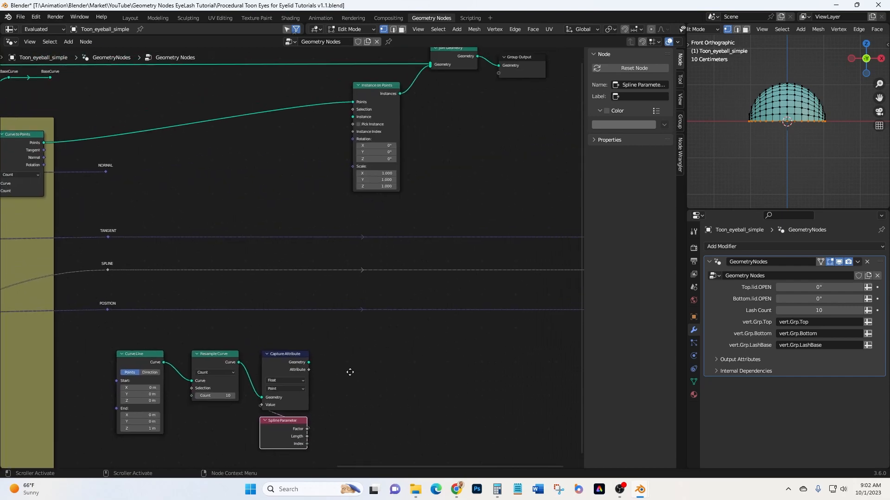
{"action": "left_click_drag", "start_coordinate": [325, 65], "coordinate": [547, 219]}
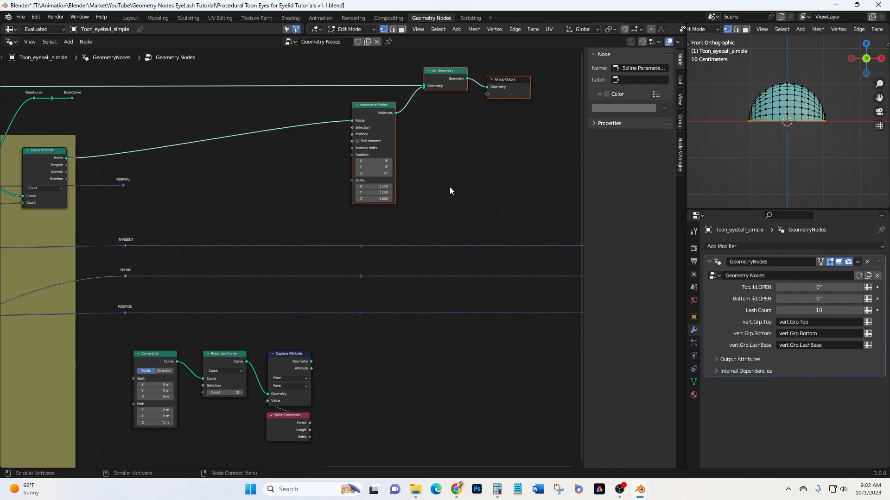
{"action": "key", "text": "g"}
{"action": "key", "text": "x"}
{"action": "left_click", "coordinate": [533, 185]}
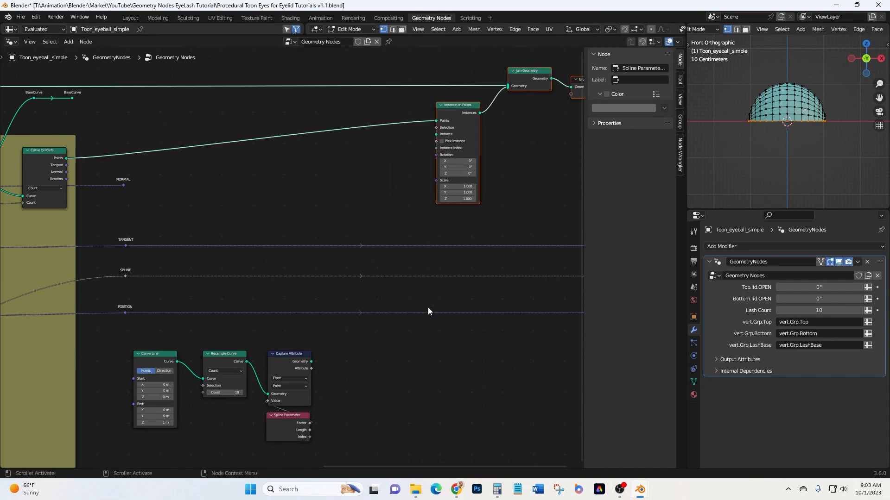
- Connect the Eyelash Capture Attribute's Geometry output to the Instance input of Instance on Points, and switch the eyeball to Object Mode
{"action": "left_click", "coordinate": [311, 365]}
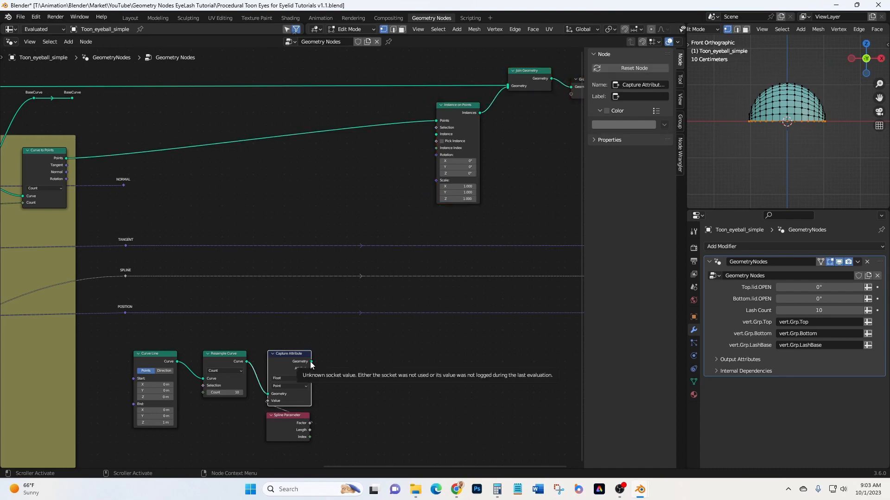
{"action": "left_click_drag", "start_coordinate": [312, 363], "coordinate": [435, 133]}
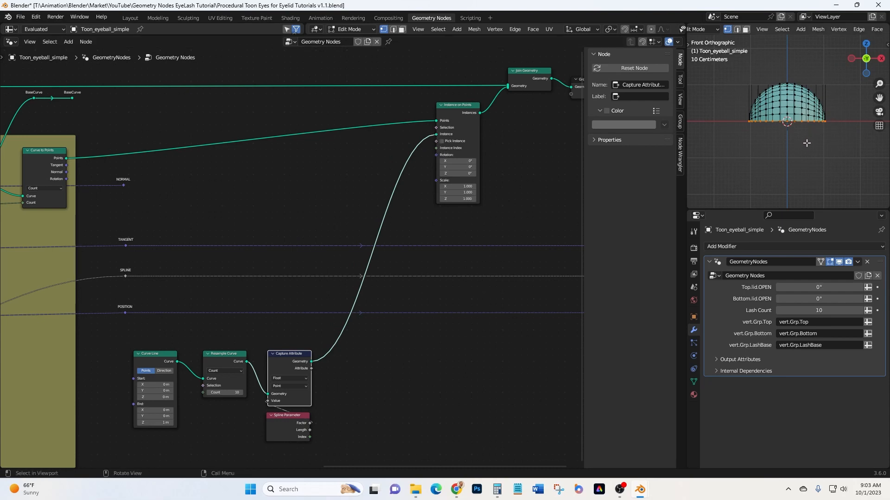
{"action": "key", "text": "ctrl+Tab"}
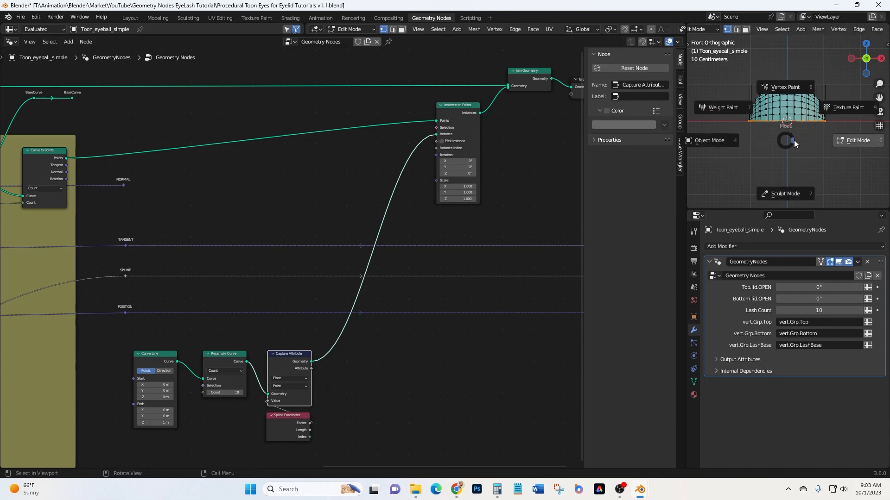
{"action": "left_click", "coordinate": [713, 140]}
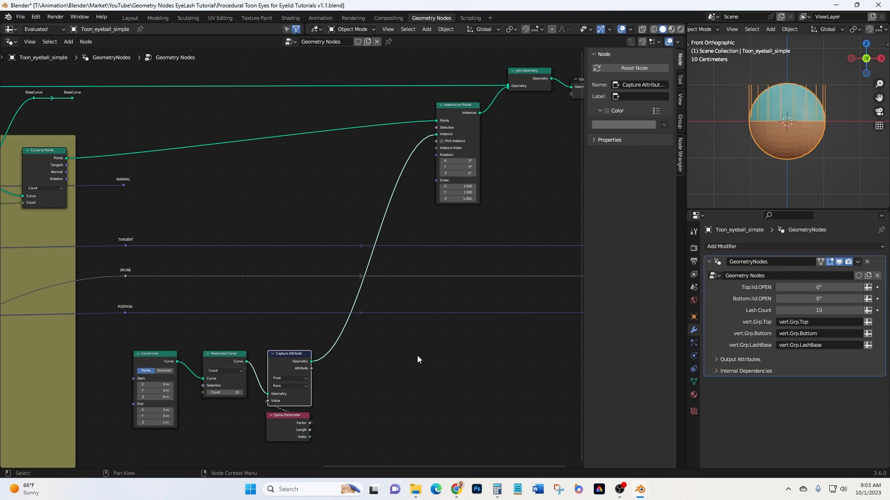
- Join the Curve Line, Resample Curve, Capture Attribute and Spline Parameter nodes in a frame labelled "Eyelash Curve"
{"action": "middle_click_drag", "start_coordinate": [420, 358], "coordinate": [472, 295]}
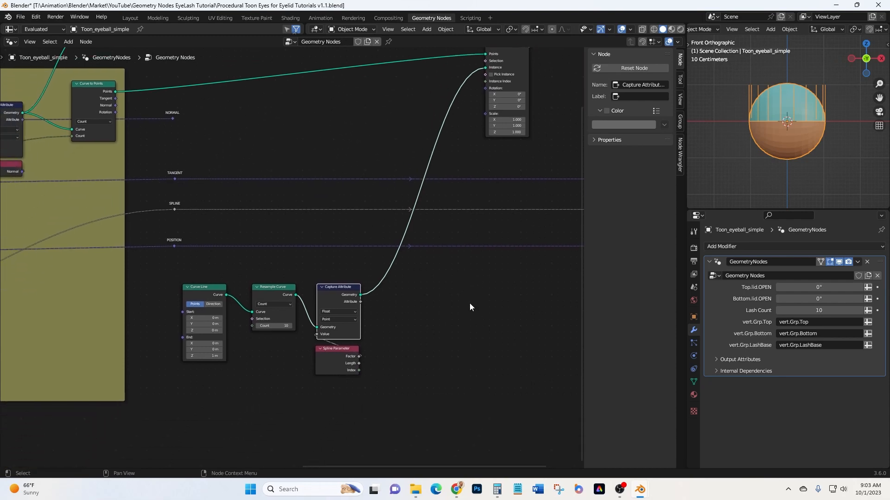
{"action": "left_click_drag", "start_coordinate": [153, 262], "coordinate": [439, 427]}
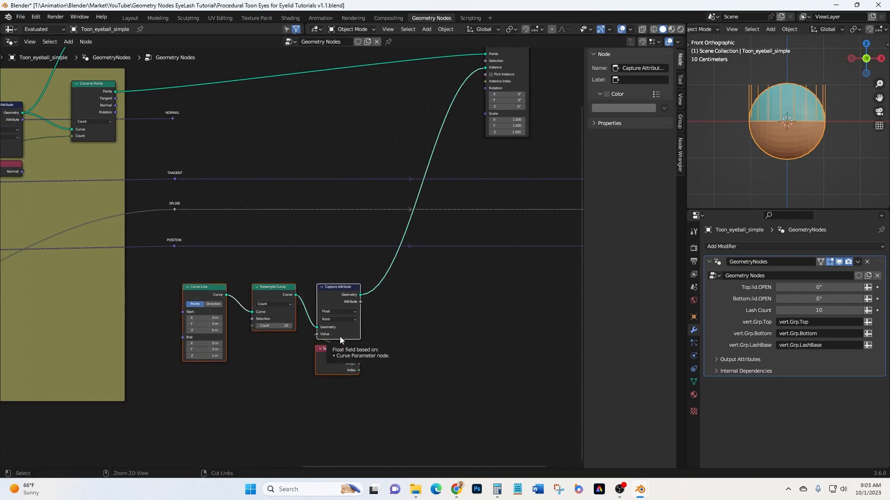
{"action": "key", "text": "ctrl+j"}
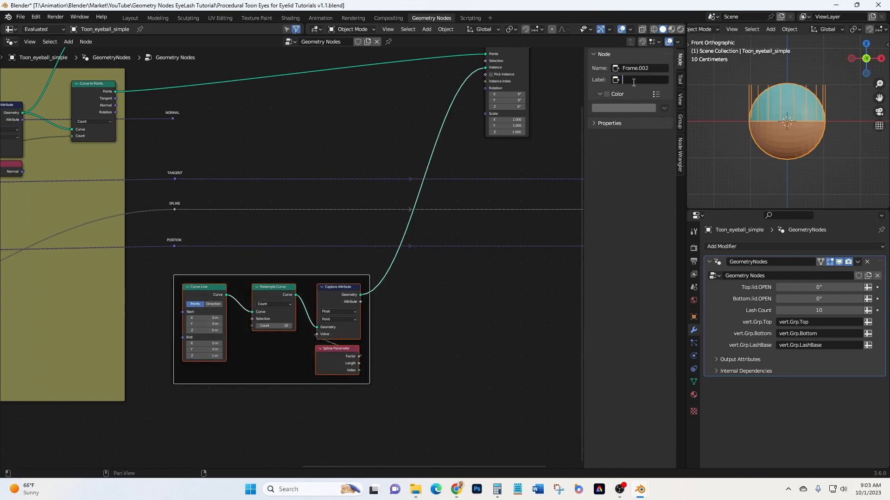
{"action": "type", "text": "Eyelash Curve"}
{"action": "key", "text": "Return"}
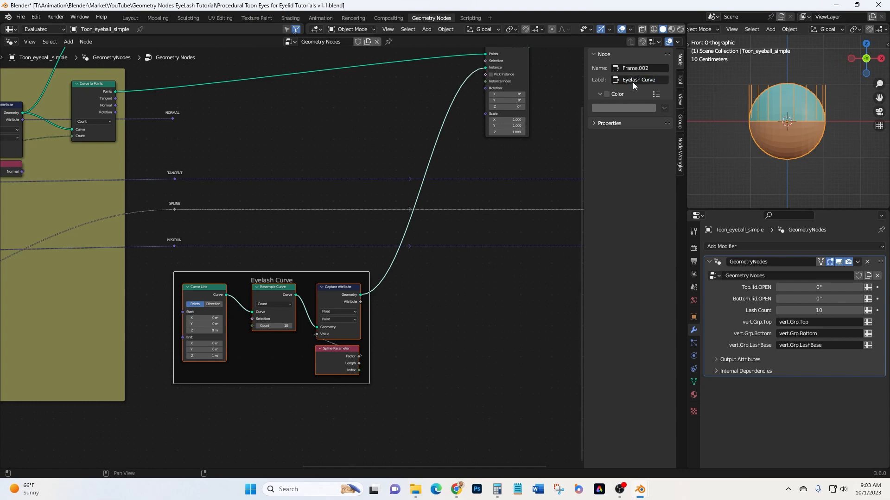
- Give the Eyelash Curve frame a custom olive-yellow colour and shift it slightly down, farther from the POSITION line
{"action": "left_click", "coordinate": [605, 95]}
{"action": "left_click", "coordinate": [607, 108]}
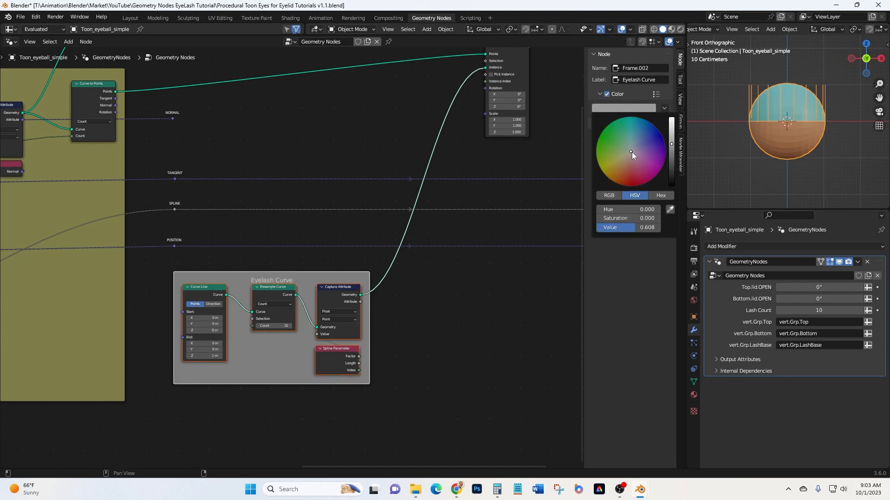
{"action": "left_click_drag", "start_coordinate": [632, 152], "coordinate": [606, 166]}
{"action": "left_click_drag", "start_coordinate": [317, 280], "coordinate": [298, 295]}
- Add an Align Euler to Vector node between the NORMAL reroute and the Instance on Points node
{"action": "middle_click_drag", "start_coordinate": [421, 296], "coordinate": [450, 368]}
{"action": "middle_click_drag", "start_coordinate": [405, 244], "coordinate": [413, 300]}
{"action": "scroll", "coordinate": [374, 245], "scroll_direction": "up", "scroll_amount": 3}
{"action": "scroll", "coordinate": [373, 245], "scroll_direction": "down", "scroll_amount": 1}
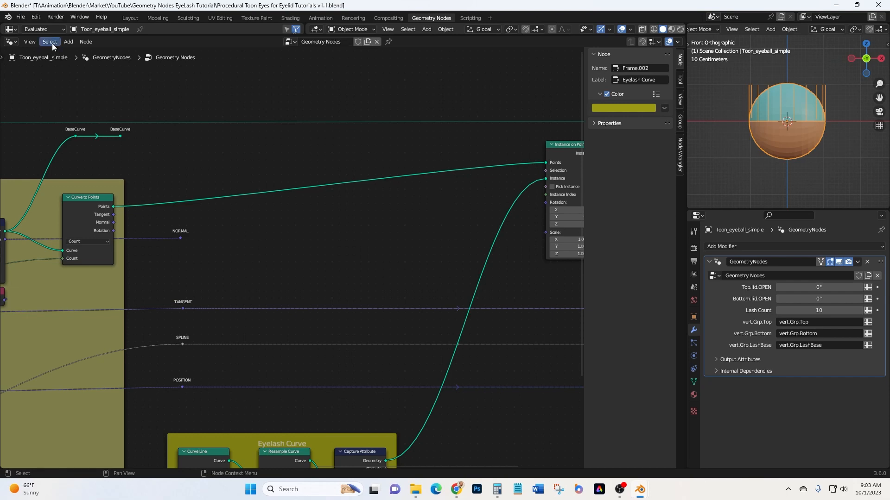
{"action": "left_click", "coordinate": [68, 42]}
{"action": "left_click", "coordinate": [71, 51]}
{"action": "type", "text": "align"}
{"action": "key", "text": "Return"}
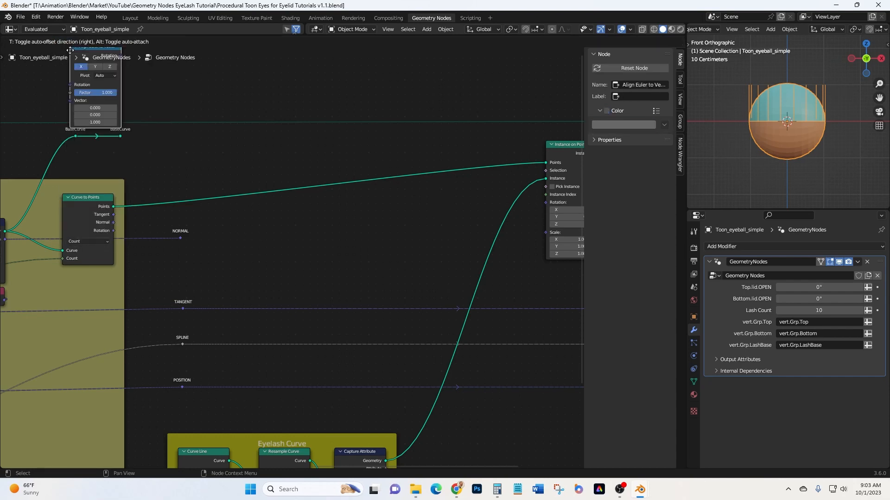
{"action": "left_click", "coordinate": [310, 220]}
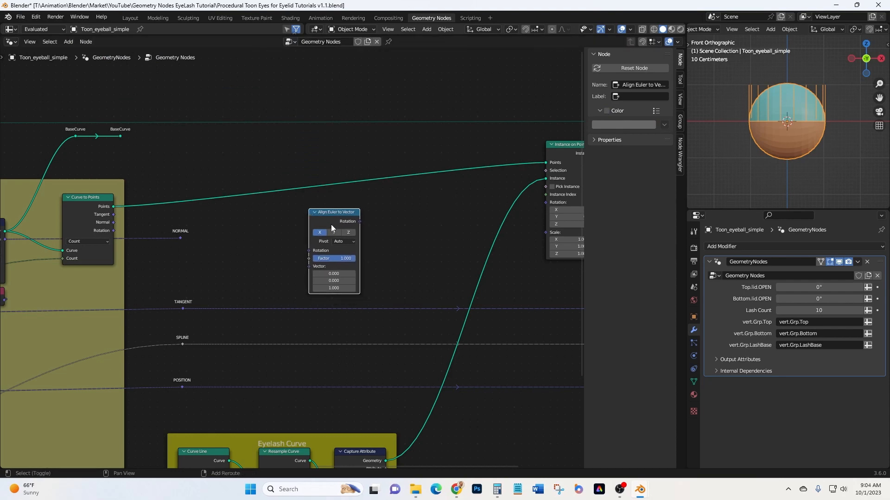
- Duplicate the Align Euler to Vector node beside it, chain the first's Rotation into the copy's, and set the first node's axis to Z
{"action": "key", "text": "shift+d"}
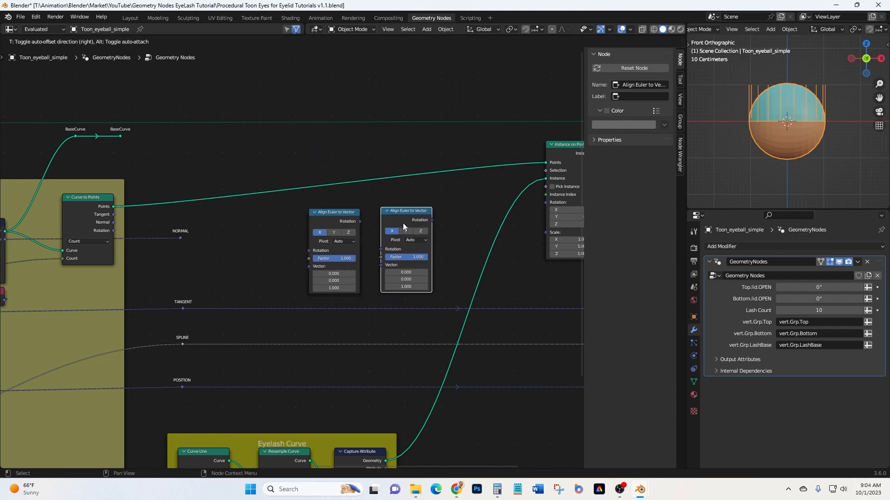
{"action": "left_click", "coordinate": [403, 223]}
{"action": "left_click_drag", "start_coordinate": [361, 222], "coordinate": [379, 249]}
{"action": "left_click", "coordinate": [353, 232]}
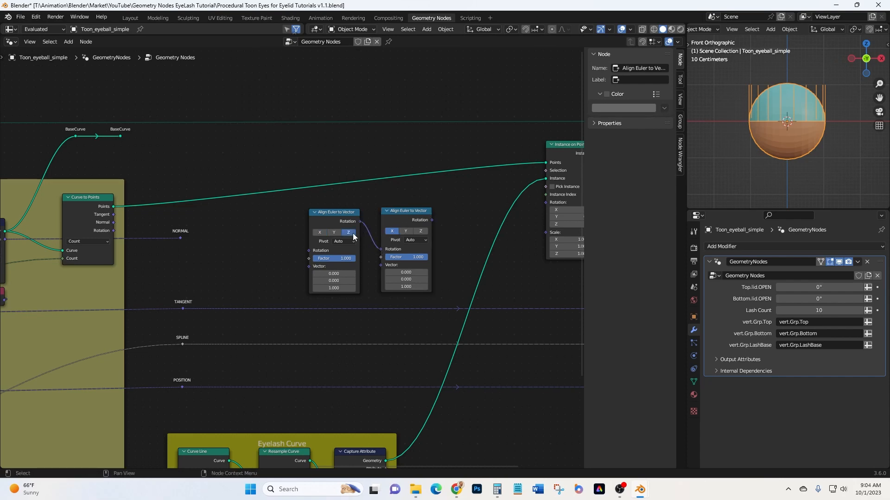
- Link the NORMAL reroute to the first Align Euler to Vector's Vector input and the TANGENT reroute to the second's
{"action": "scroll", "coordinate": [391, 233], "scroll_direction": "up", "scroll_amount": 1}
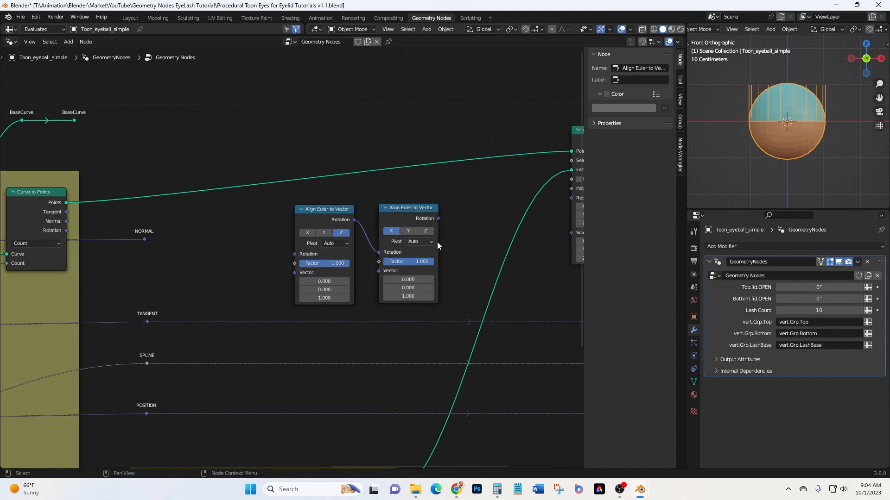
{"action": "middle_click_drag", "start_coordinate": [455, 244], "coordinate": [446, 227]}
{"action": "scroll", "coordinate": [226, 231], "scroll_direction": "down", "scroll_amount": 1}
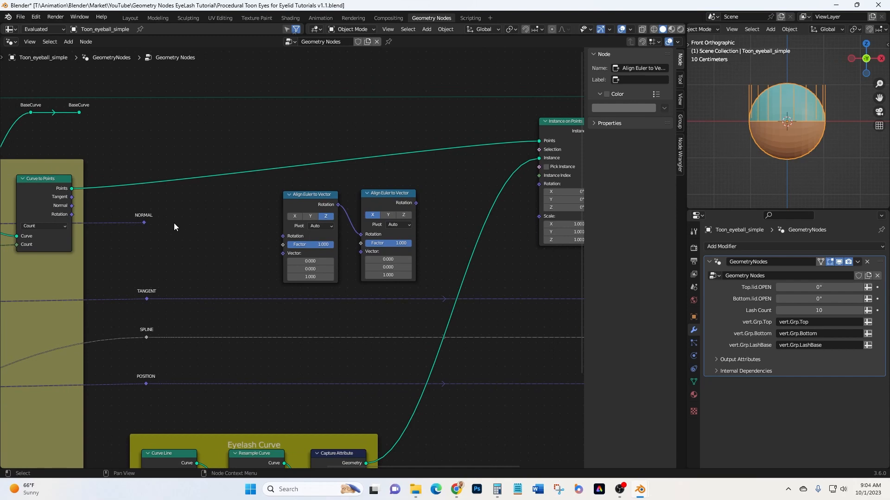
{"action": "left_click_drag", "start_coordinate": [144, 223], "coordinate": [281, 253]}
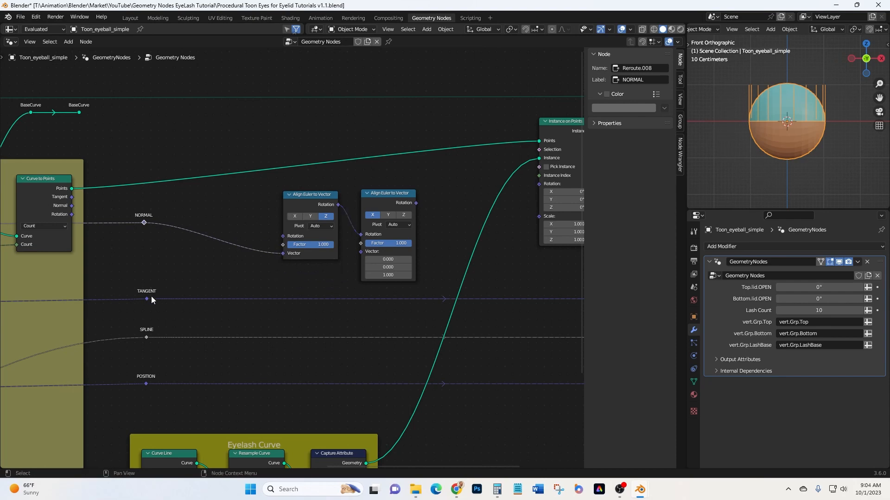
{"action": "left_click_drag", "start_coordinate": [146, 298], "coordinate": [366, 251]}
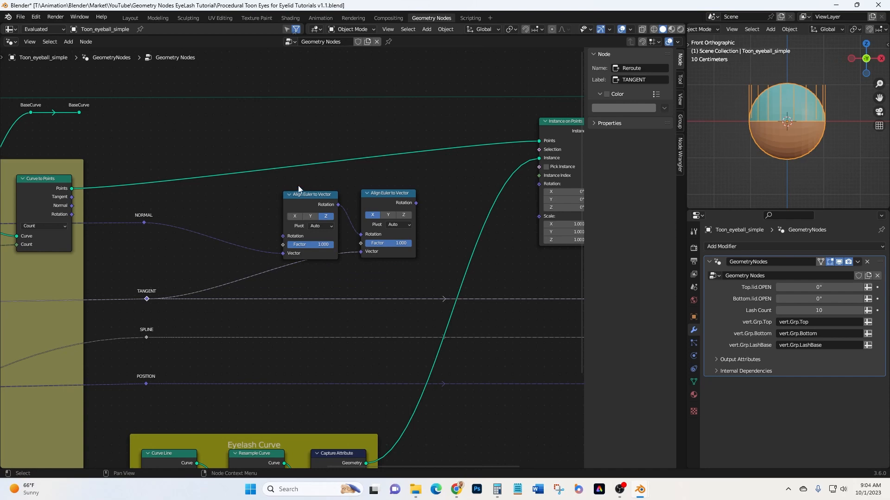
- Connect the second Align Euler to Vector's Rotation output to Instance on Points' Rotation input and inspect the lashes around the eyeball
{"action": "middle_click_drag", "start_coordinate": [427, 198], "coordinate": [332, 199]}
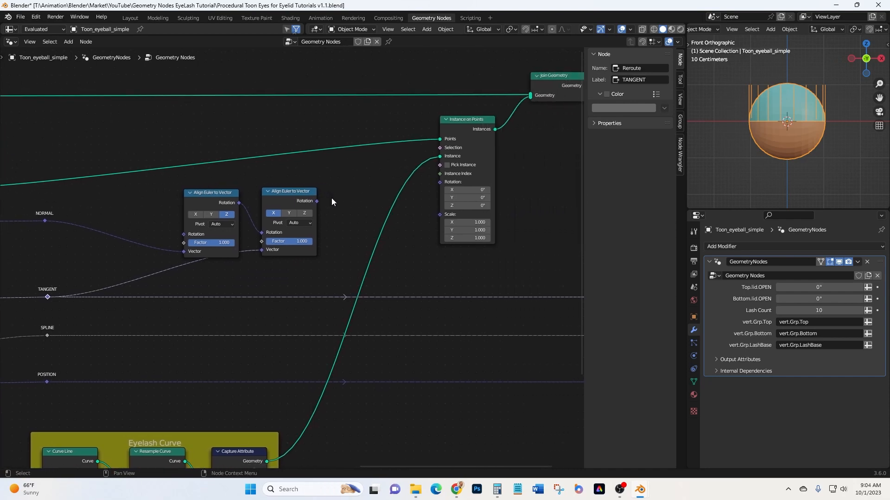
{"action": "left_click_drag", "start_coordinate": [317, 201], "coordinate": [438, 183]}
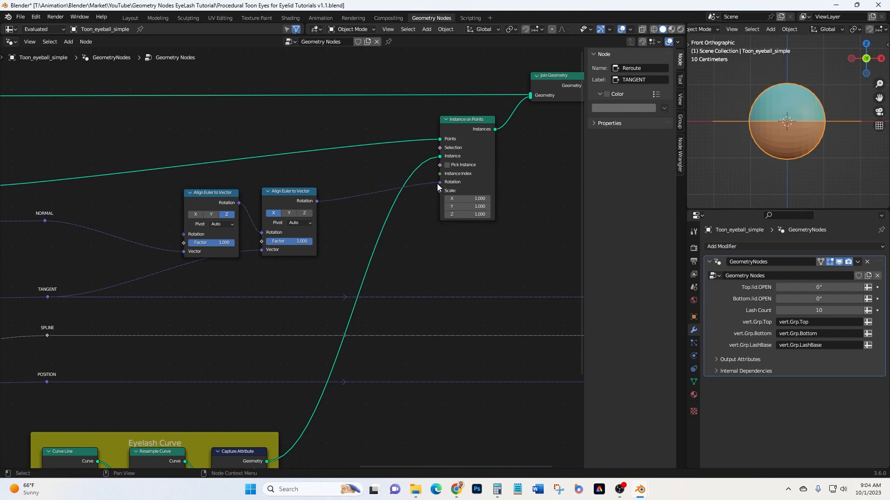
{"action": "middle_click_drag", "start_coordinate": [762, 110], "coordinate": [822, 132]}
{"action": "middle_click_drag", "start_coordinate": [752, 106], "coordinate": [750, 119]}
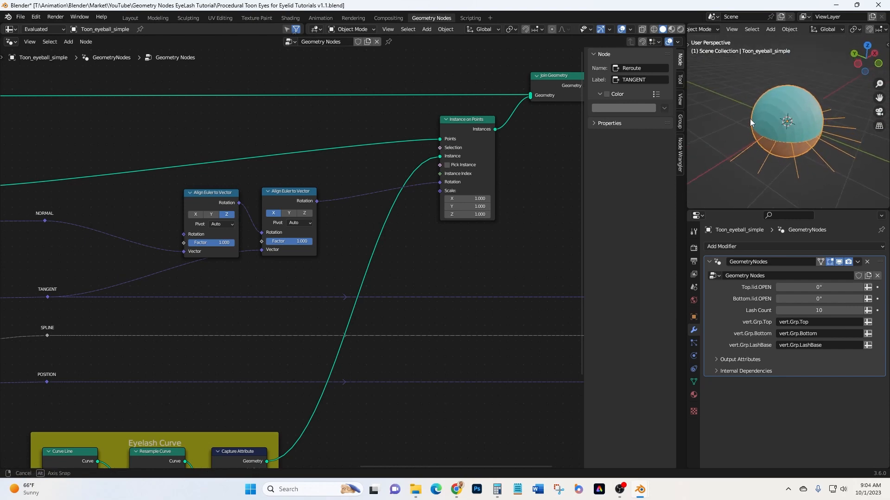
{"action": "middle_click_drag", "start_coordinate": [841, 151], "coordinate": [839, 140]}
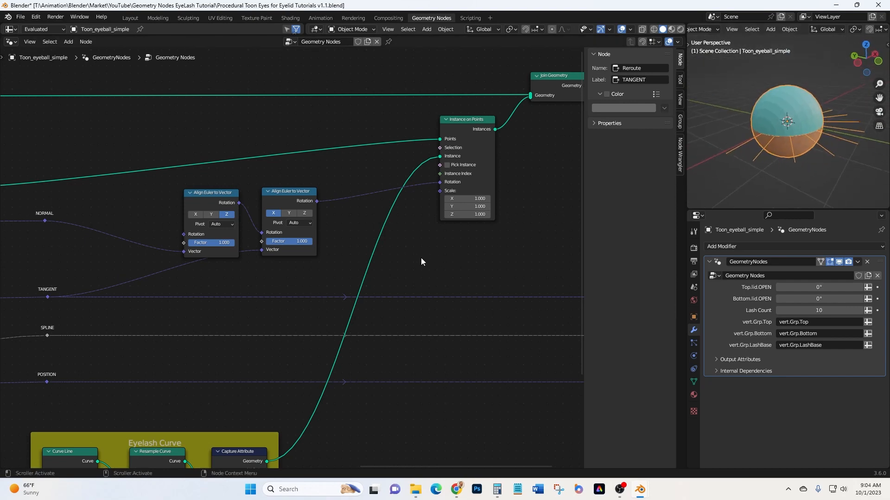
- Join both Align Euler to Vector nodes in a frame labelled "Align Eyelash to Base Curve"
{"action": "scroll", "coordinate": [402, 255], "scroll_direction": "down", "scroll_amount": 1}
{"action": "left_click_drag", "start_coordinate": [163, 187], "coordinate": [351, 273]}
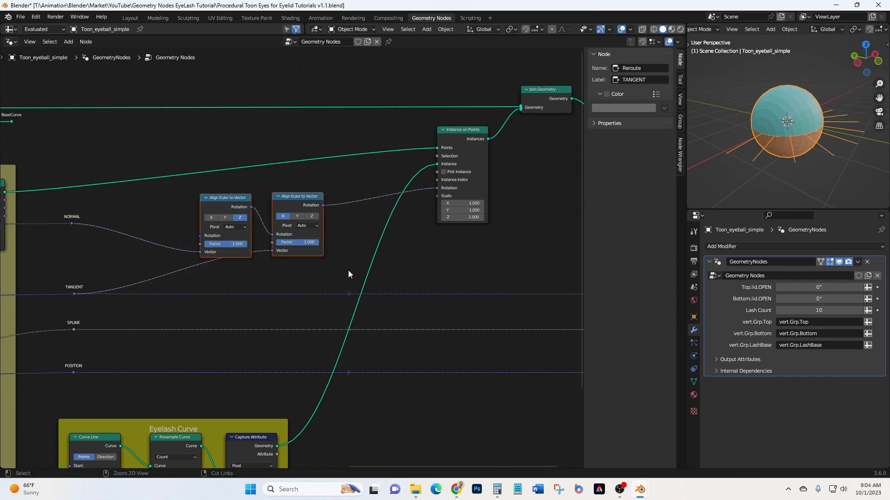
{"action": "key", "text": "ctrl+j"}
{"action": "left_click", "coordinate": [628, 81]}
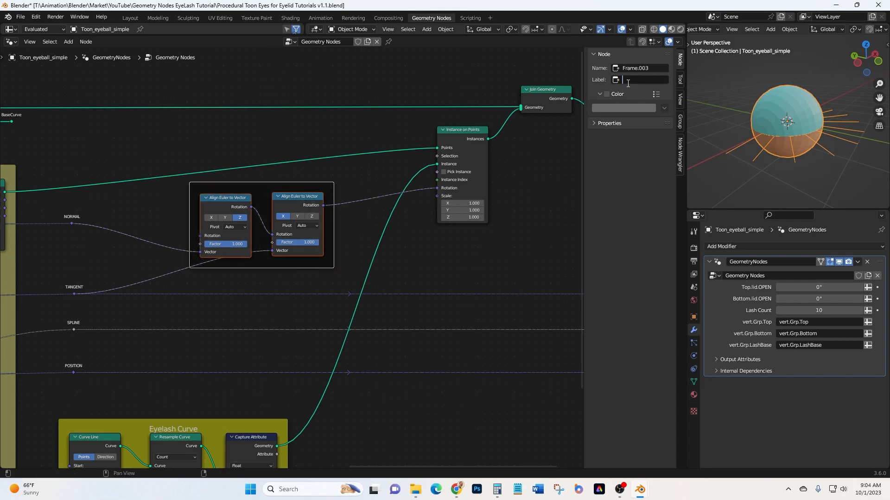
{"action": "type", "text": "Align Eyelash to Base Curve"}
{"action": "key", "text": "Return"}
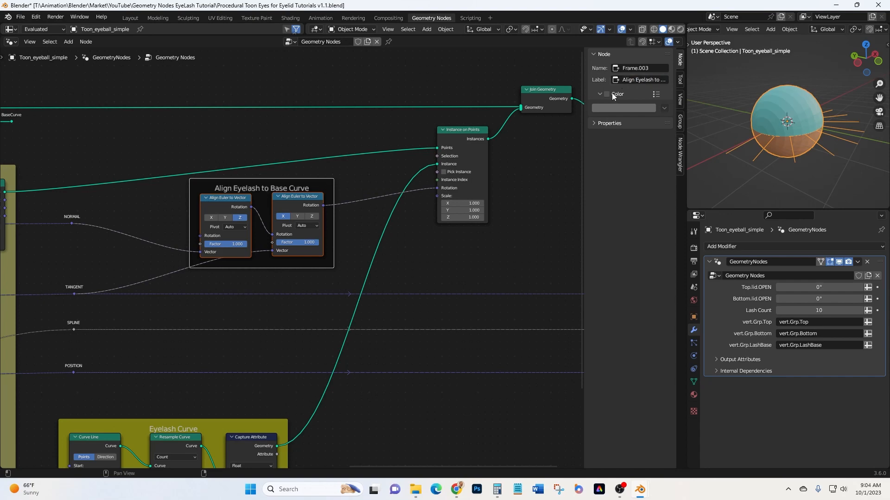
- Enable the custom colour on the Align Eyelash to Base Curve frame and move it slightly closer to the NORMAL reroute
{"action": "left_click", "coordinate": [606, 94]}
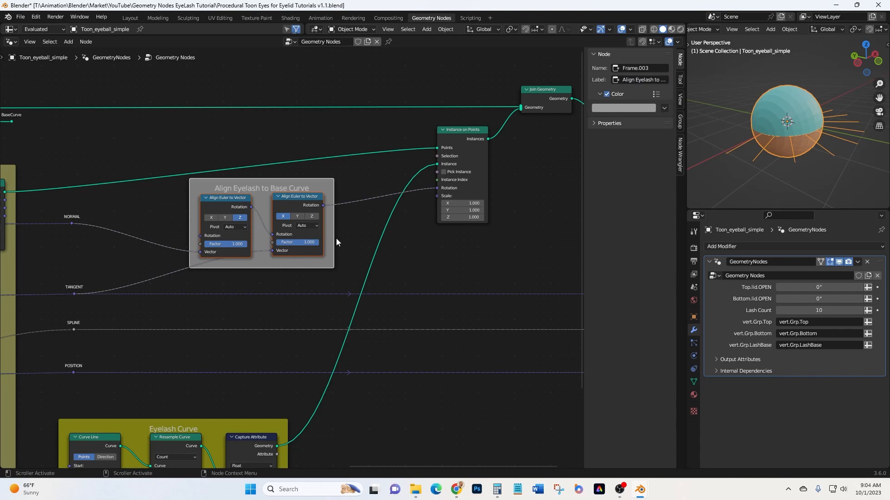
{"action": "middle_click_drag", "start_coordinate": [371, 268], "coordinate": [427, 265]}
{"action": "left_click_drag", "start_coordinate": [317, 187], "coordinate": [281, 193]}
{"action": "middle_click_drag", "start_coordinate": [461, 256], "coordinate": [343, 227]}
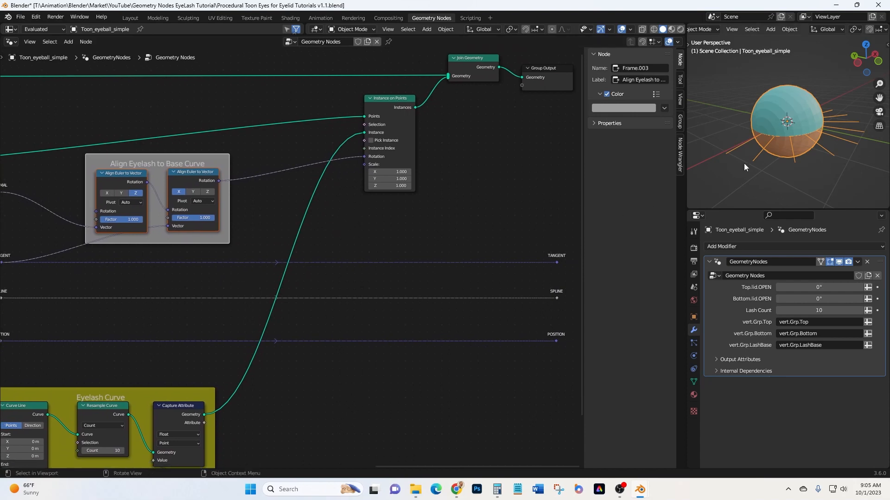
- Try a scale of 2 on X, Y and Z in the Instance on Points node and undo it
{"action": "scroll", "coordinate": [496, 198], "scroll_direction": "down", "scroll_amount": 1}
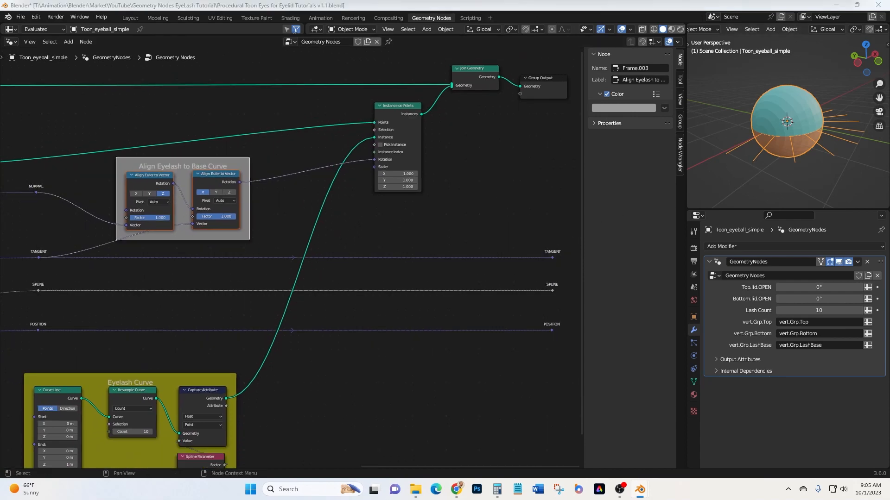
{"action": "scroll", "coordinate": [408, 148], "scroll_direction": "up", "scroll_amount": 3}
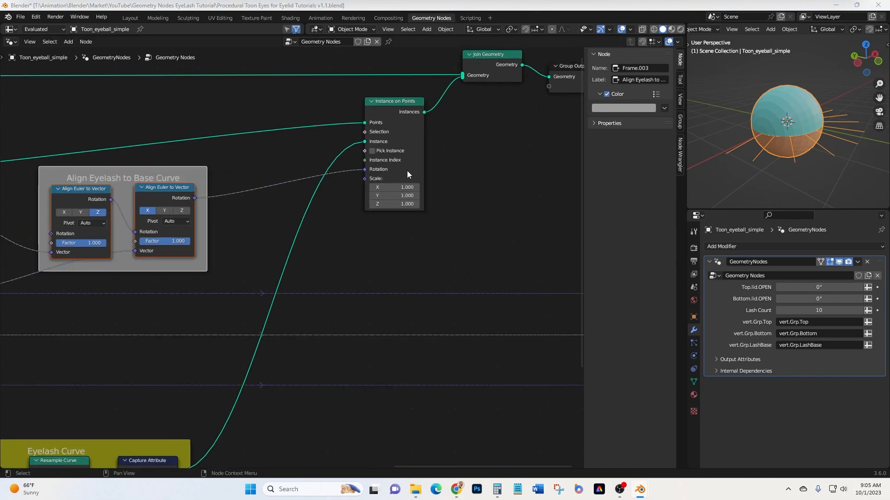
{"action": "left_click_drag", "start_coordinate": [392, 183], "coordinate": [398, 202]}
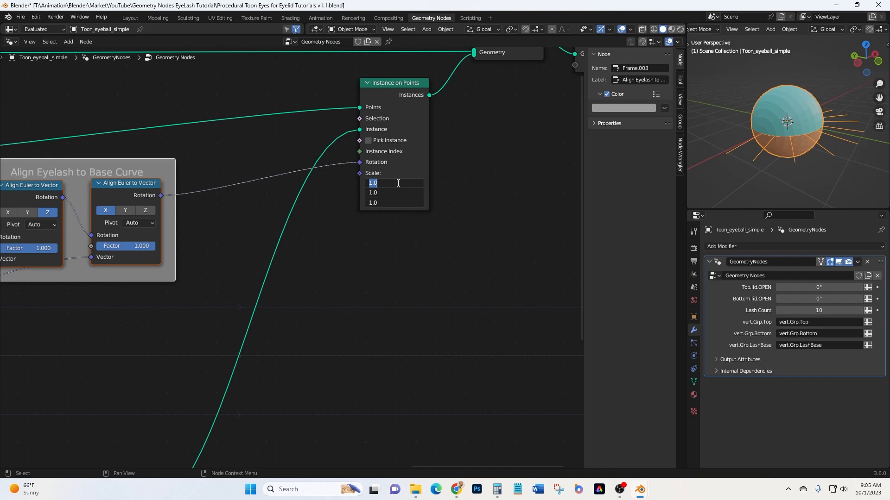
{"action": "type", "text": "2"}
{"action": "key", "text": "Return"}
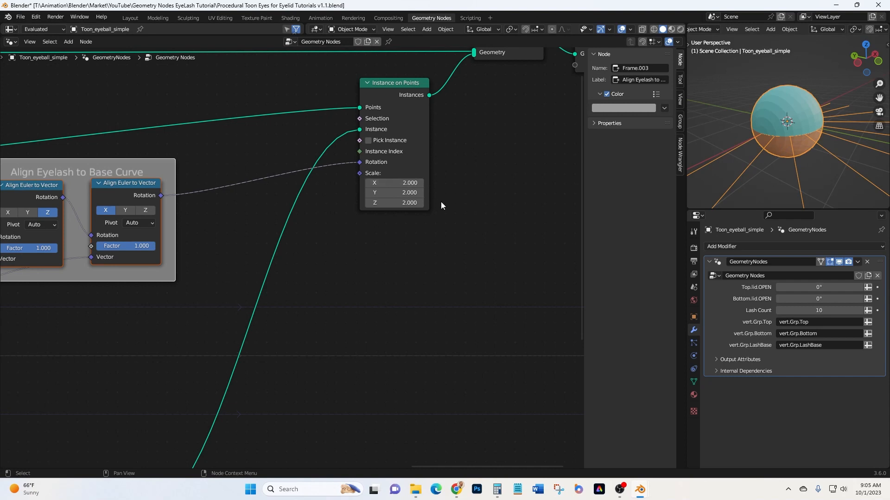
{"action": "key", "text": "ctrl+z"}
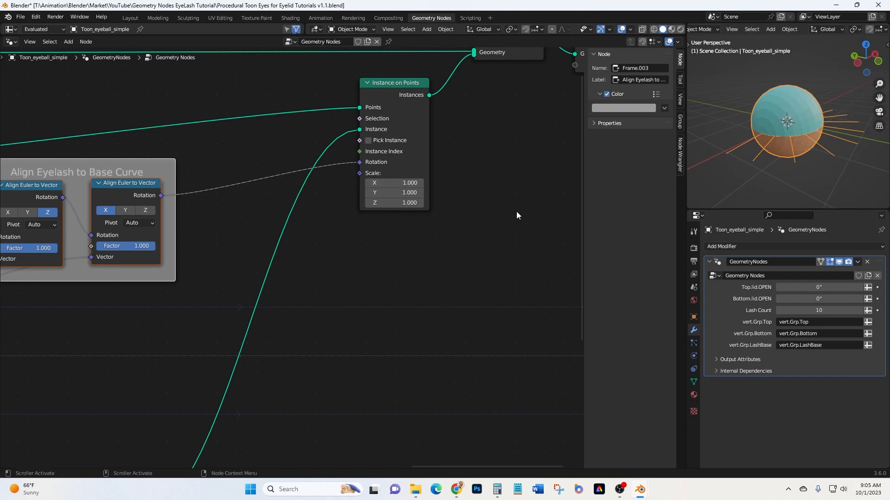
- Add a Math node in the empty area below the Instance on Points node, beyond the Eyelash Curve frame
{"action": "middle_click_drag", "start_coordinate": [468, 220], "coordinate": [507, 212]}
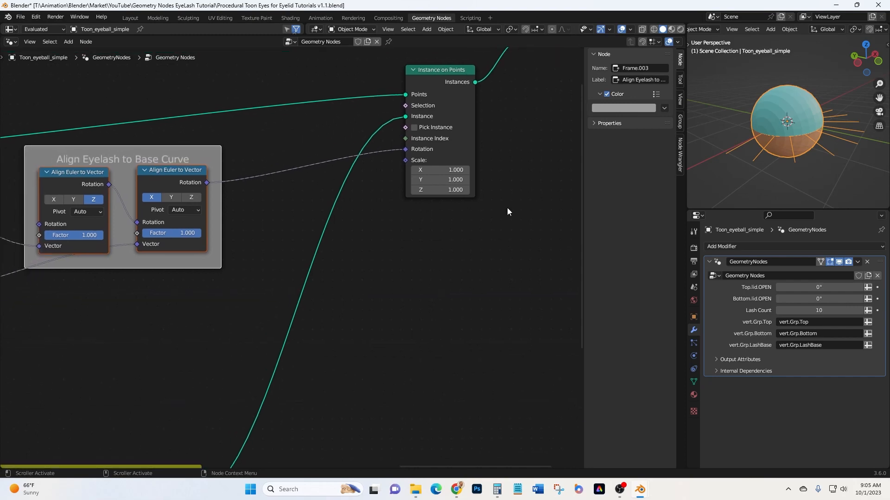
{"action": "middle_click_drag", "start_coordinate": [420, 231], "coordinate": [467, 232]}
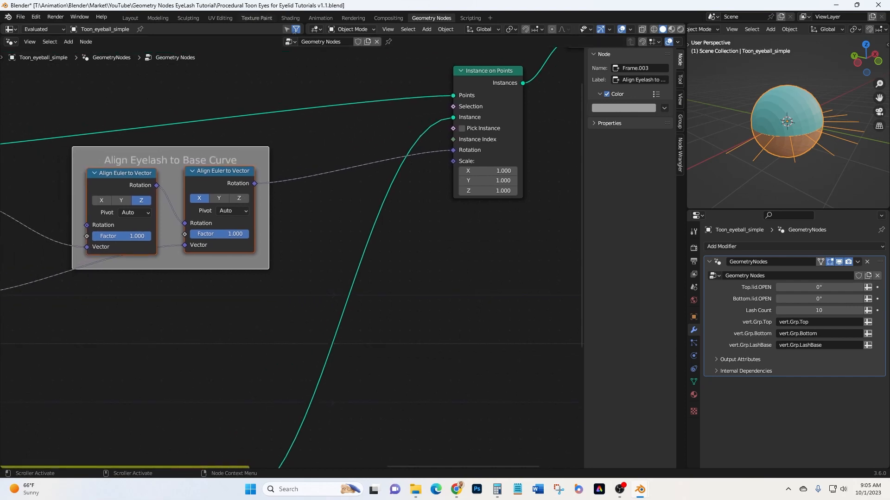
{"action": "left_click", "coordinate": [68, 41]}
{"action": "mouse_move", "coordinate": [81, 52]}
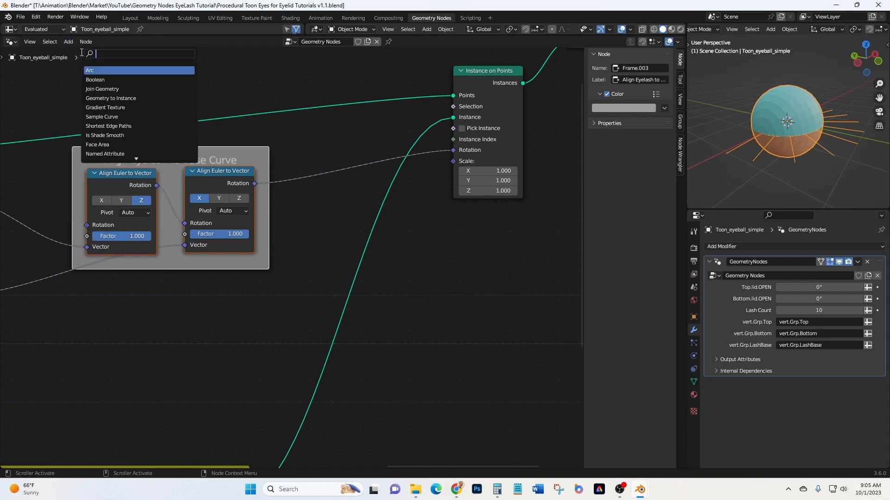
{"action": "type", "text": "math"}
{"action": "key", "text": "Return"}
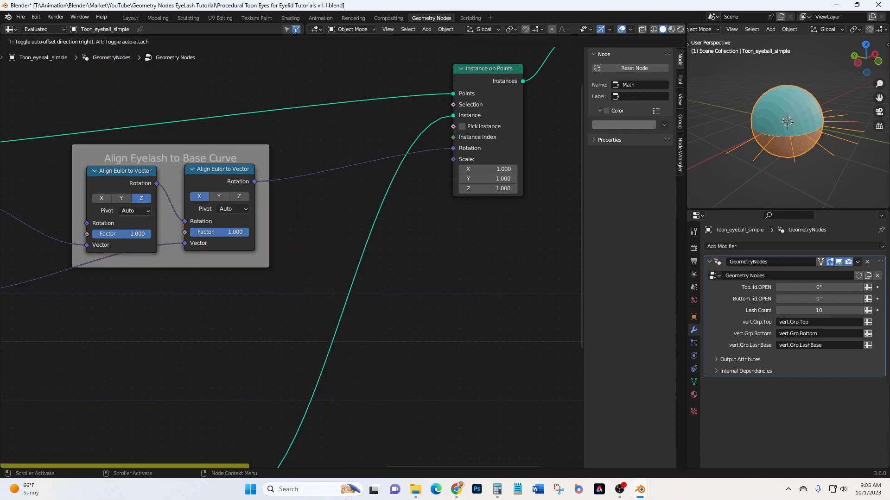
{"action": "left_click", "coordinate": [502, 364]}
{"action": "middle_click_drag", "start_coordinate": [432, 344], "coordinate": [318, 330]}
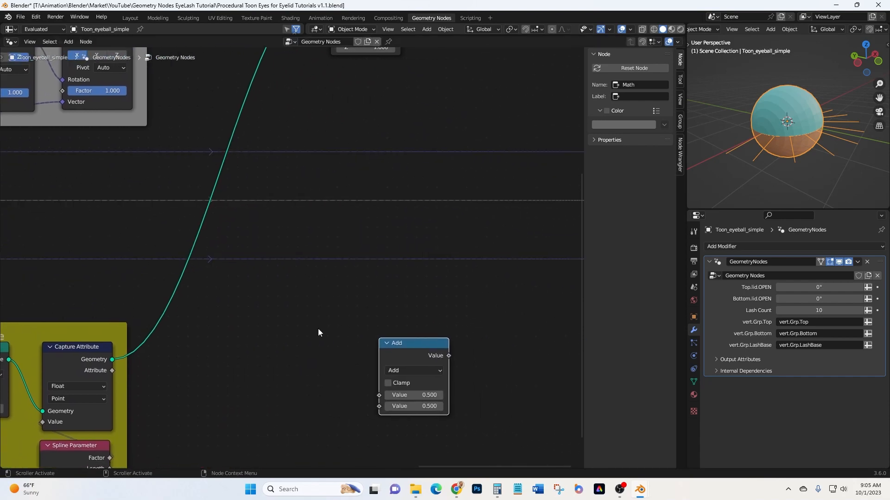
- Set the Math node's operation to Multiply and move it slightly closer to the POSITION reroute
{"action": "left_click", "coordinate": [431, 372]}
{"action": "left_click", "coordinate": [399, 266]}
{"action": "scroll", "coordinate": [292, 300], "scroll_direction": "down", "scroll_amount": 1}
{"action": "scroll", "coordinate": [292, 298], "scroll_direction": "down", "scroll_amount": 1}
{"action": "middle_click_drag", "start_coordinate": [450, 307], "coordinate": [483, 269]}
{"action": "left_click_drag", "start_coordinate": [409, 290], "coordinate": [434, 282]}
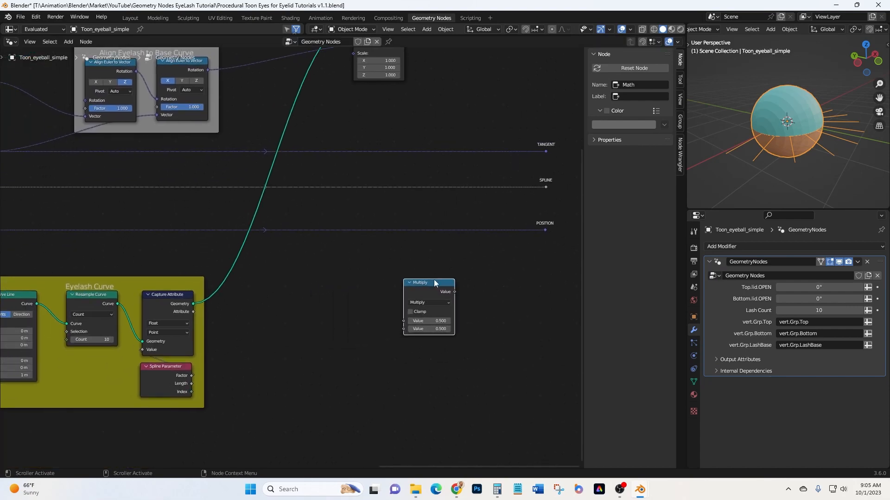
- Move the Instance on Points, Join Geometry and Group Output nodes together about 556 units farther right along X
{"action": "middle_click_drag", "start_coordinate": [375, 115], "coordinate": [247, 240]}
{"action": "scroll", "coordinate": [247, 240], "scroll_direction": "down", "scroll_amount": 1}
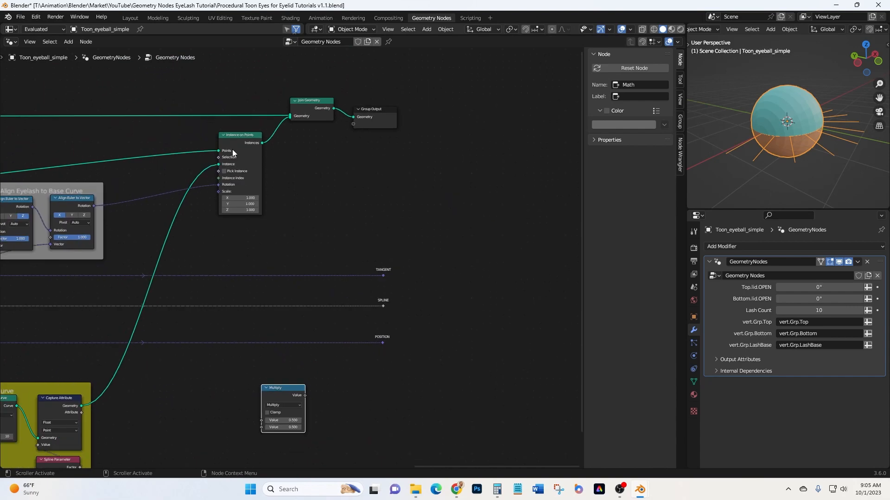
{"action": "left_click", "coordinate": [213, 88]}
{"action": "left_click_drag", "start_coordinate": [214, 91], "coordinate": [430, 235]}
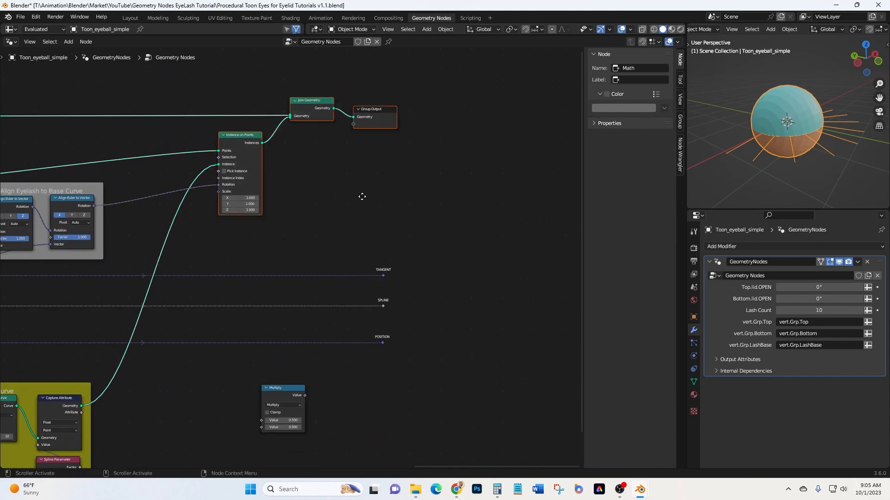
{"action": "key", "text": "g"}
{"action": "key", "text": "x"}
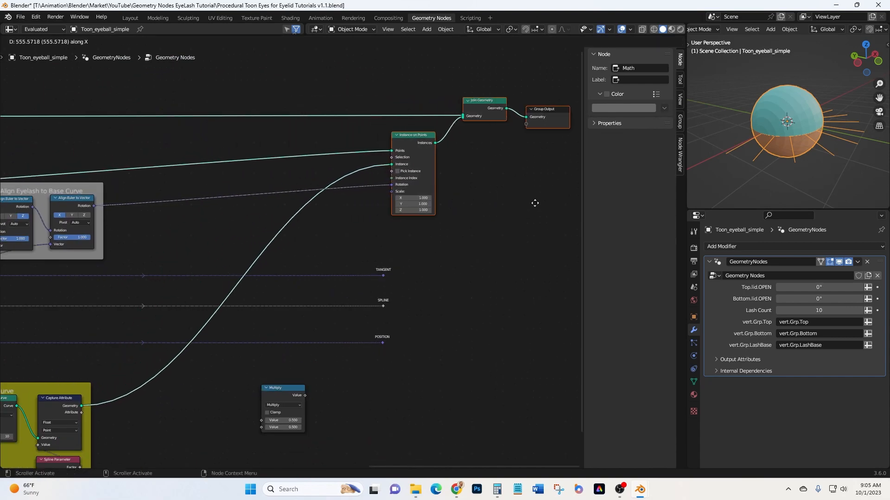
{"action": "left_click", "coordinate": [535, 203]}
- Connect the Multiply node's Value output to the Scale input of Instance on Points
{"action": "scroll", "coordinate": [447, 295], "scroll_direction": "up", "scroll_amount": 2}
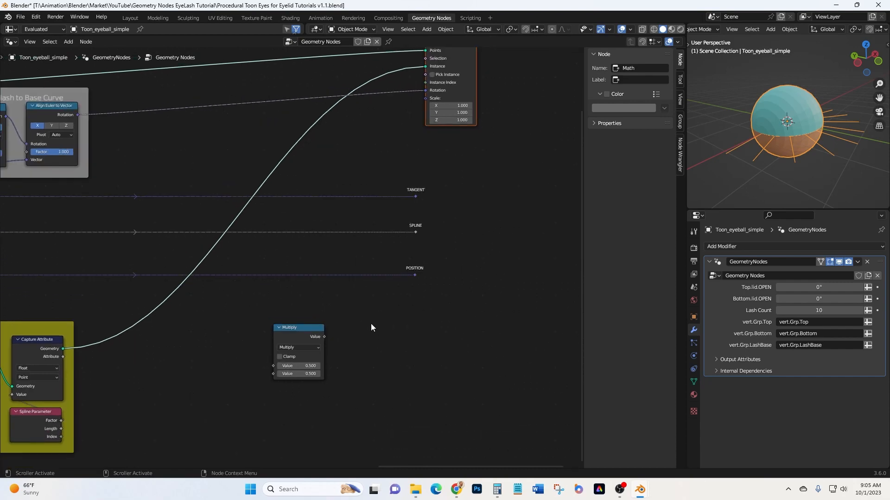
{"action": "left_click_drag", "start_coordinate": [325, 337], "coordinate": [422, 99]}
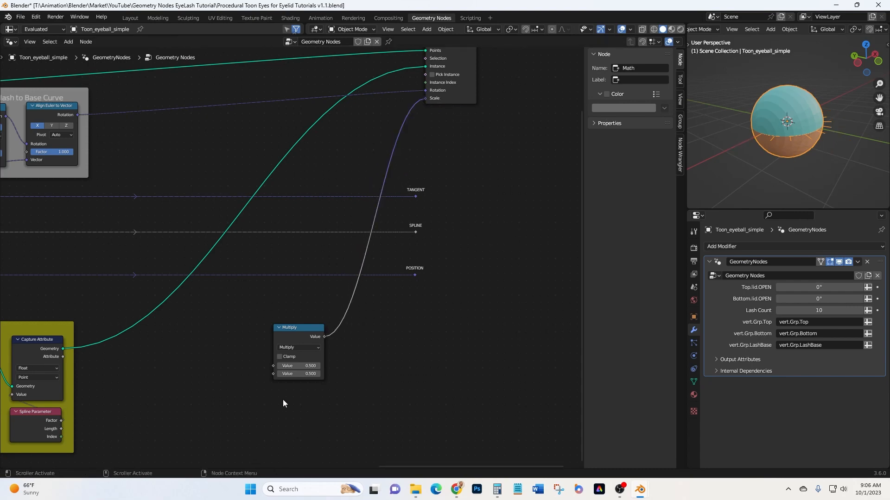
- Set the Multiply node's first value to 2.200 and view the lashes from a higher angle
{"action": "scroll", "coordinate": [278, 399], "scroll_direction": "up", "scroll_amount": 1}
{"action": "left_click_drag", "start_coordinate": [302, 359], "coordinate": [361, 359]}
{"action": "right_click", "coordinate": [297, 362]}
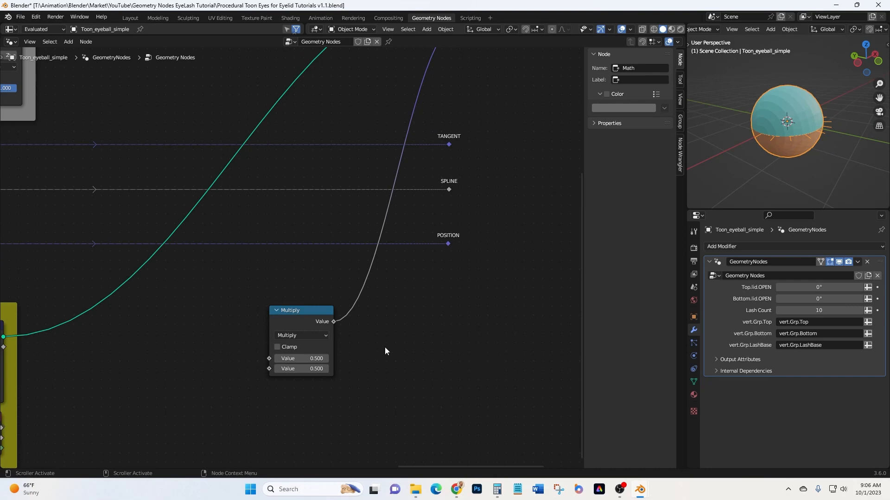
{"action": "left_click_drag", "start_coordinate": [299, 358], "coordinate": [359, 359]}
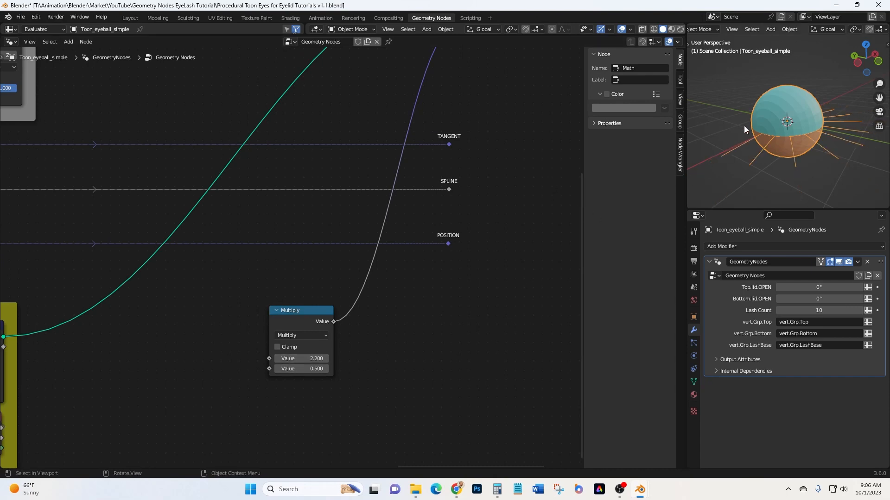
{"action": "middle_click_drag", "start_coordinate": [810, 148], "coordinate": [796, 177]}
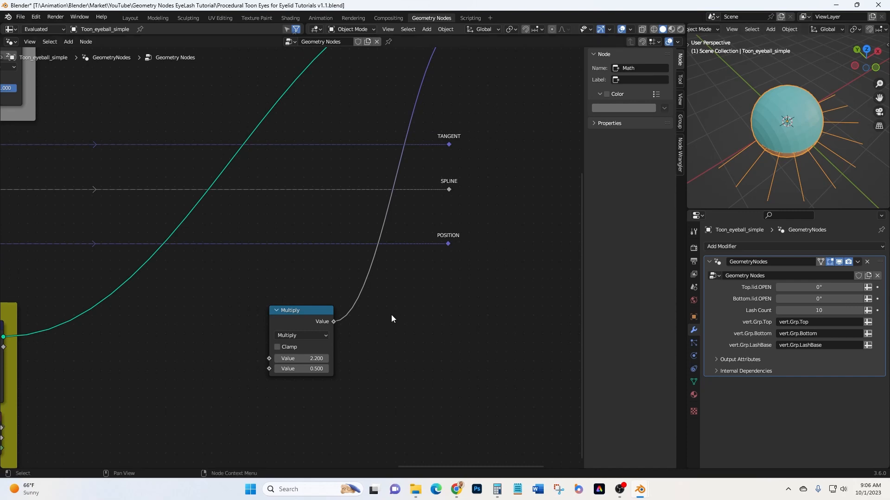
- Add a Float Curve node before the Multiply node and connect its Value output to Multiply's first Value input
{"action": "left_click", "coordinate": [68, 41]}
{"action": "left_click", "coordinate": [78, 53]}
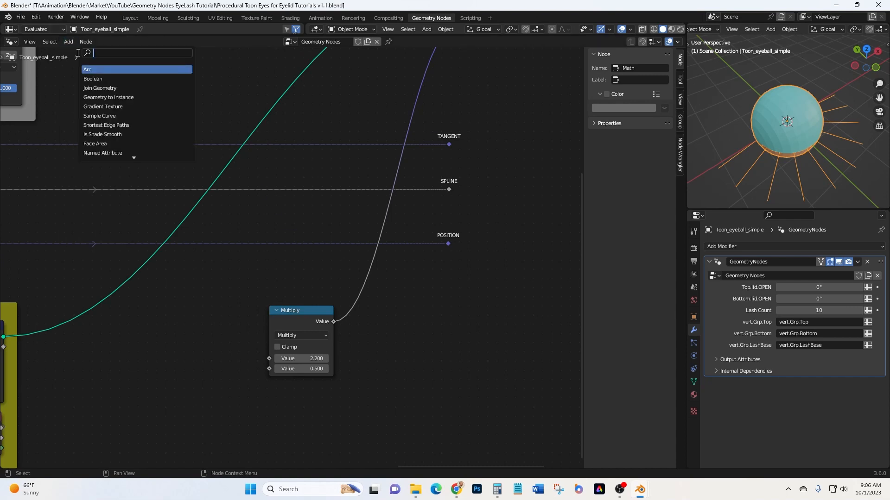
{"action": "type", "text": "float"}
{"action": "key", "text": "Return"}
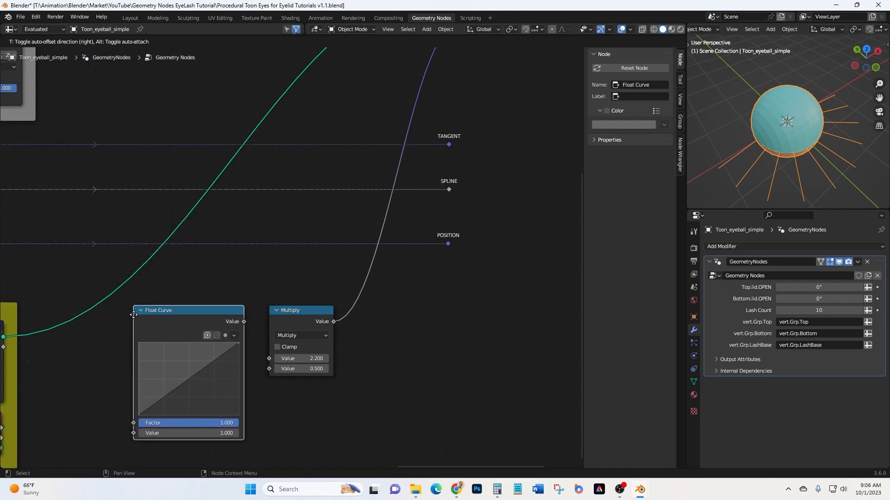
{"action": "left_click", "coordinate": [134, 319]}
{"action": "middle_click_drag", "start_coordinate": [421, 339], "coordinate": [474, 296]}
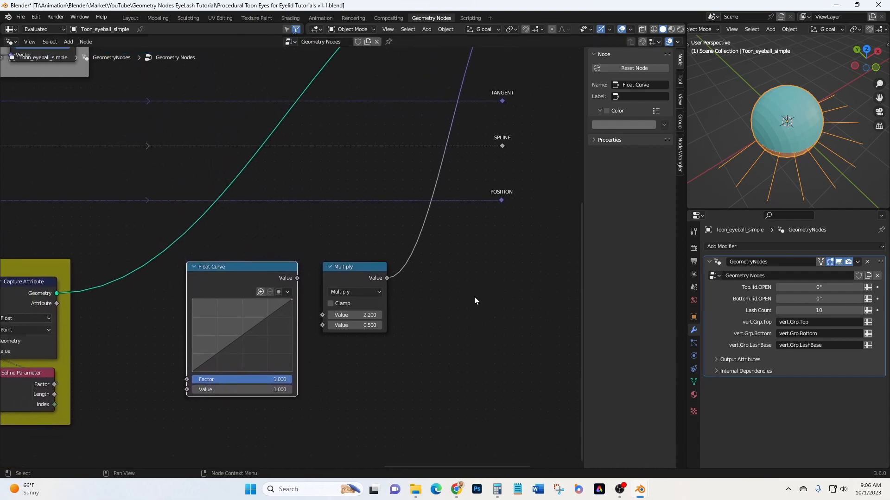
{"action": "left_click_drag", "start_coordinate": [297, 278], "coordinate": [322, 316]}
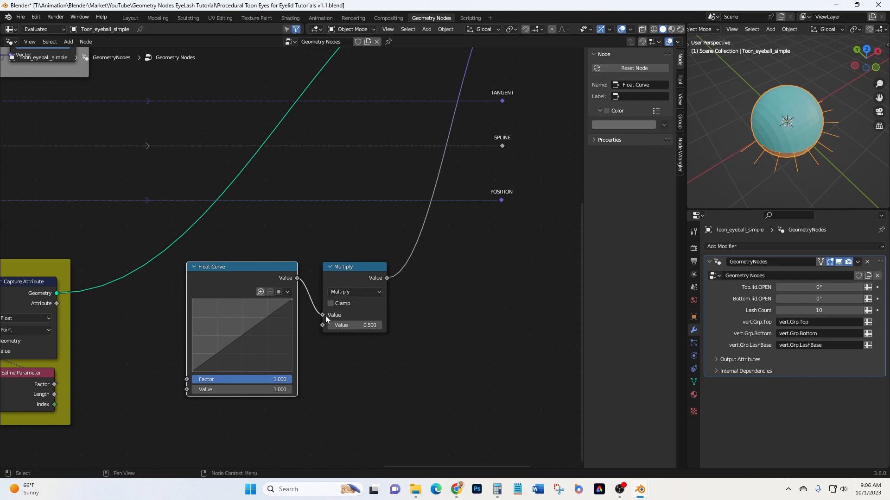
- Connect the SPLINE reroute near the Eyelash Curve frame to the Float Curve's Value input
{"action": "middle_click_drag", "start_coordinate": [366, 375], "coordinate": [455, 369]}
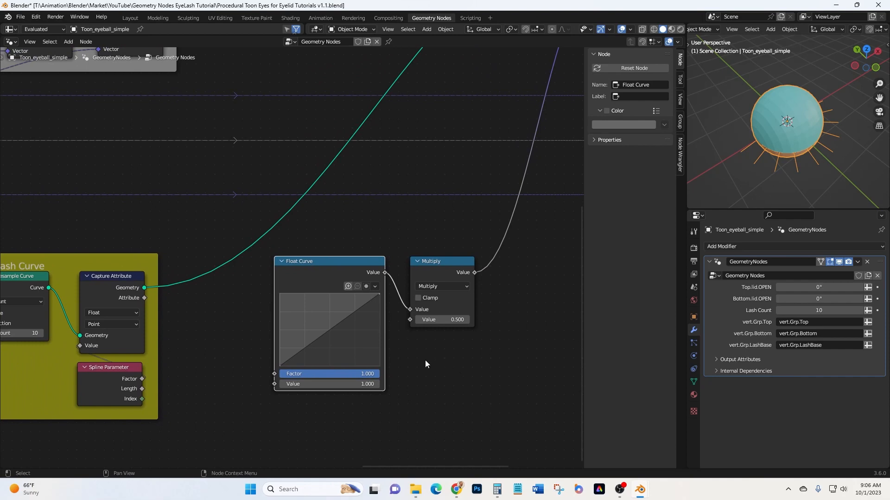
{"action": "middle_click_drag", "start_coordinate": [249, 350], "coordinate": [257, 280]}
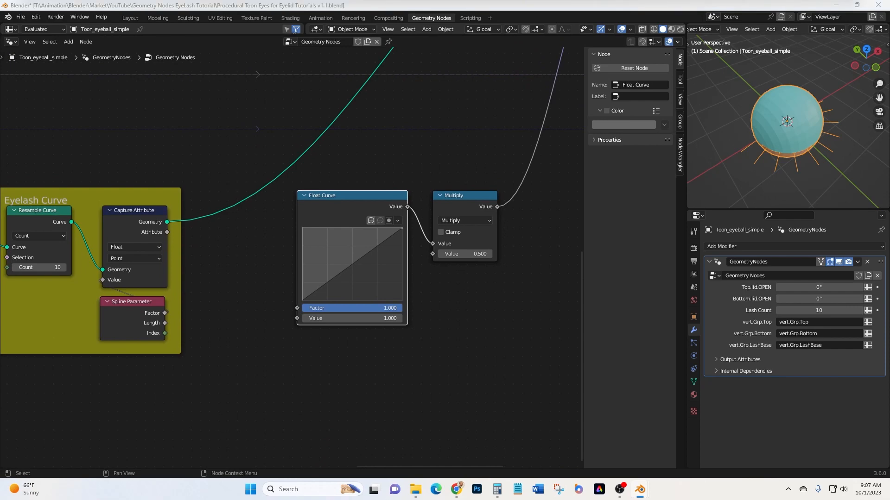
{"action": "middle_click_drag", "start_coordinate": [131, 146], "coordinate": [402, 153]}
{"action": "middle_click_drag", "start_coordinate": [160, 155], "coordinate": [314, 153]}
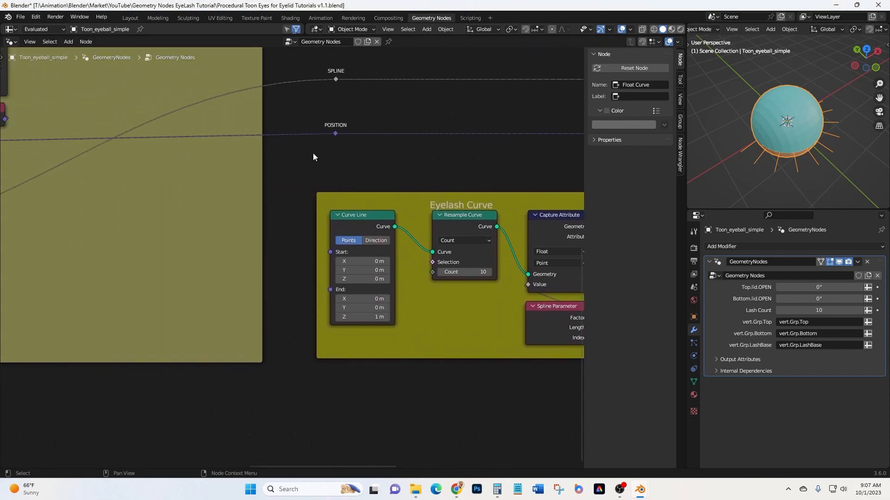
{"action": "scroll", "coordinate": [238, 156], "scroll_direction": "down", "scroll_amount": 3}
{"action": "scroll", "coordinate": [187, 160], "scroll_direction": "down", "scroll_amount": 3}
{"action": "middle_click_drag", "start_coordinate": [173, 157], "coordinate": [215, 199]}
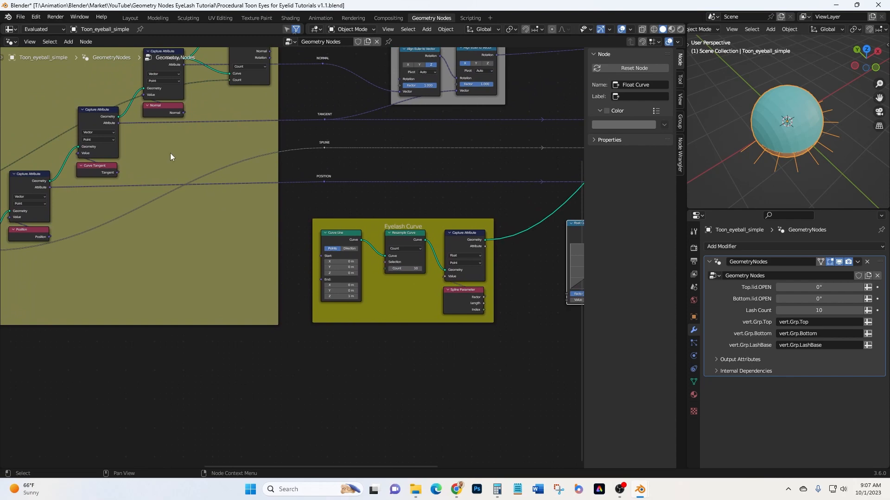
{"action": "middle_click_drag", "start_coordinate": [151, 224], "coordinate": [188, 134]}
{"action": "scroll", "coordinate": [71, 185], "scroll_direction": "up", "scroll_amount": 2}
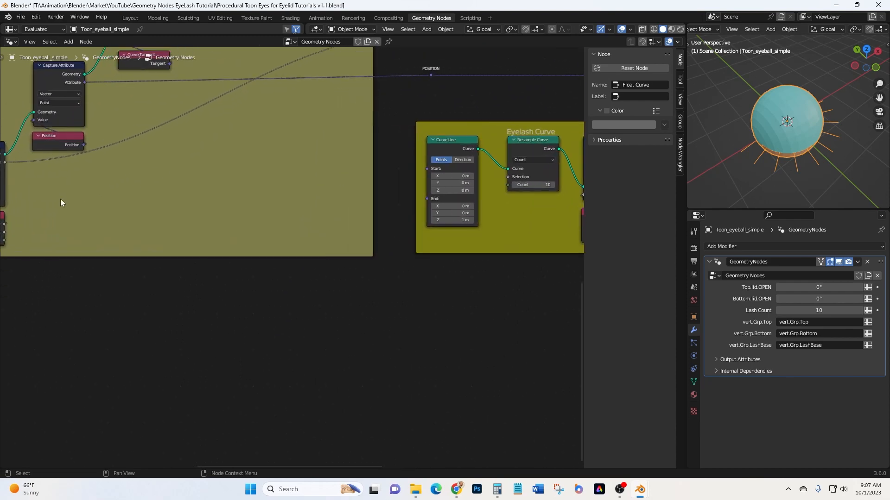
{"action": "middle_click_drag", "start_coordinate": [174, 171], "coordinate": [221, 178]}
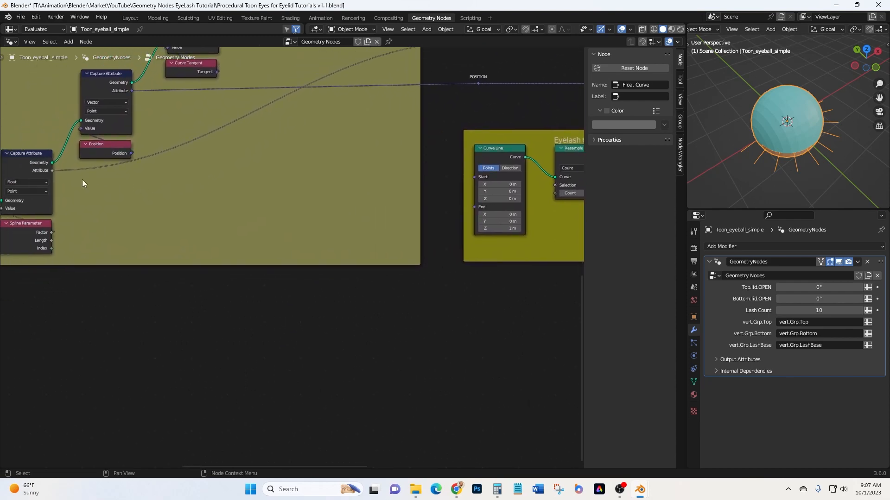
{"action": "middle_click_drag", "start_coordinate": [307, 163], "coordinate": [19, 216]}
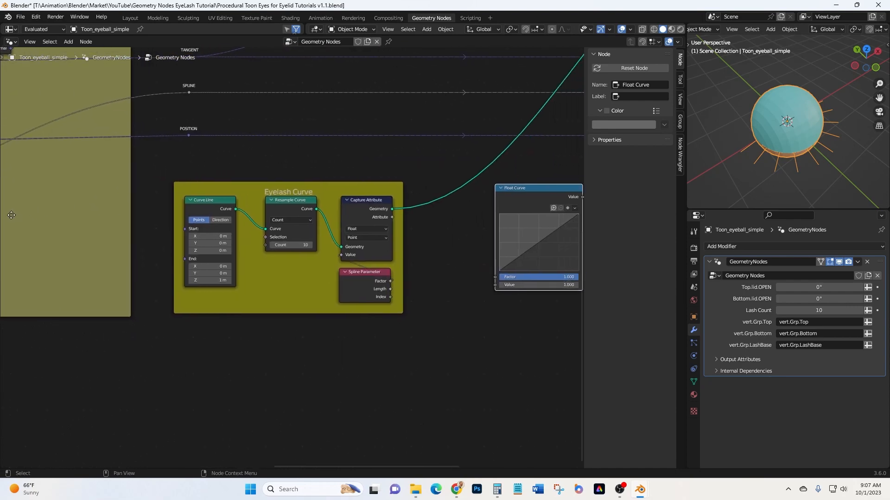
{"action": "left_click", "coordinate": [181, 92]}
{"action": "left_click_drag", "start_coordinate": [181, 91], "coordinate": [484, 286]}
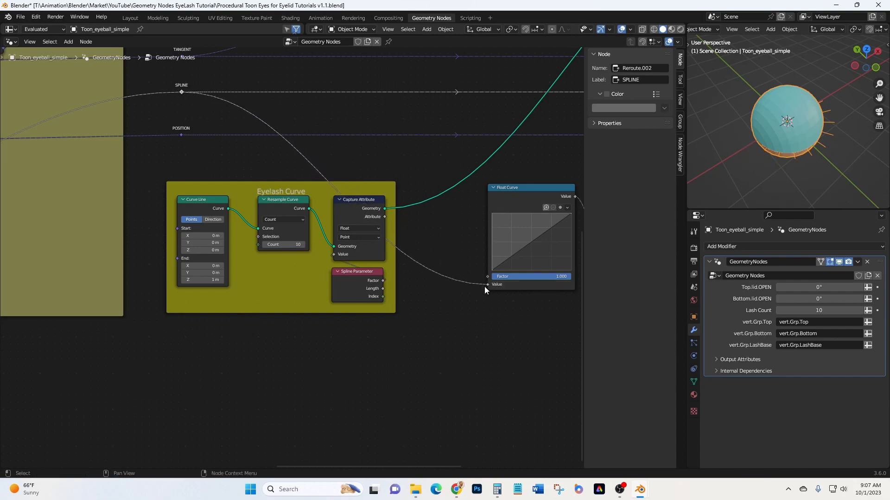
- Shape the Float Curve into an arch by raising a middle point and lowering the end point to about 0.006
{"action": "middle_click_drag", "start_coordinate": [525, 318], "coordinate": [381, 338]}
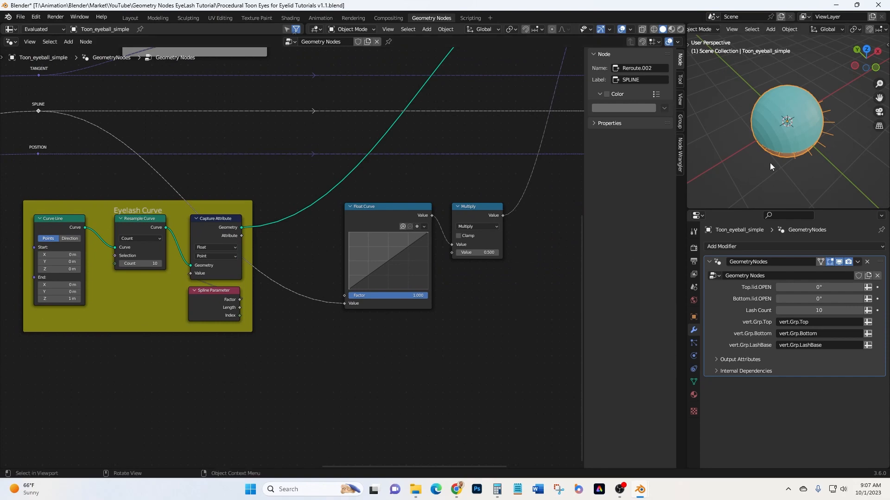
{"action": "scroll", "coordinate": [780, 126], "scroll_direction": "up", "scroll_amount": 2}
{"action": "scroll", "coordinate": [780, 126], "scroll_direction": "down", "scroll_amount": 1}
{"action": "middle_click_drag", "start_coordinate": [780, 126], "coordinate": [775, 143]}
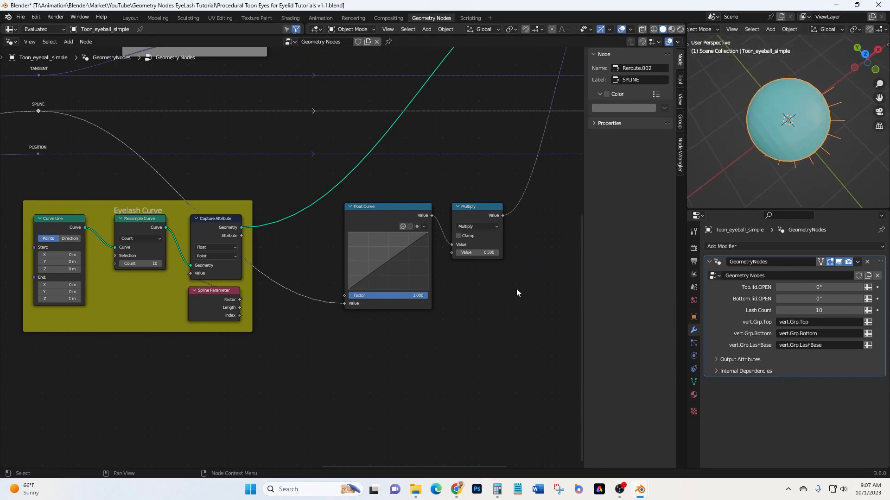
{"action": "middle_click_drag", "start_coordinate": [513, 289], "coordinate": [504, 293]}
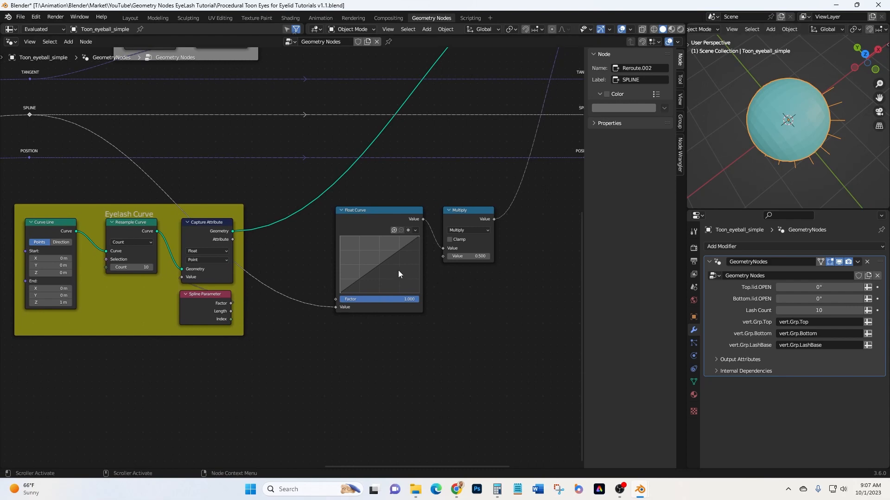
{"action": "scroll", "coordinate": [419, 241], "scroll_direction": "up", "scroll_amount": 2}
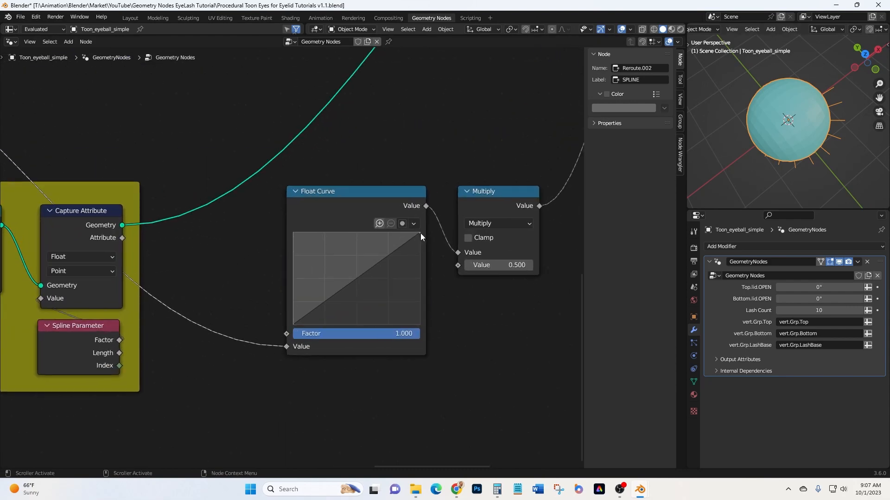
{"action": "left_click", "coordinate": [421, 233]}
{"action": "left_click", "coordinate": [419, 233]}
{"action": "left_click_drag", "start_coordinate": [420, 233], "coordinate": [419, 319]}
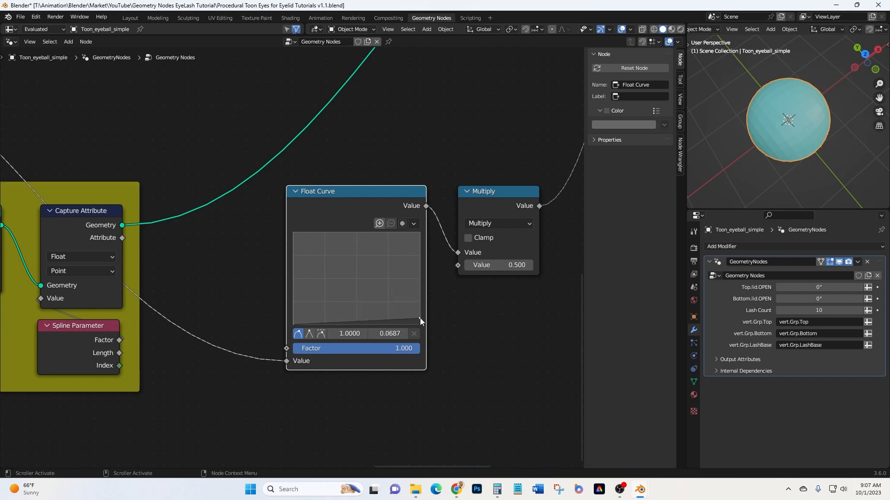
{"action": "left_click_drag", "start_coordinate": [358, 323], "coordinate": [357, 255]}
{"action": "left_click_drag", "start_coordinate": [420, 318], "coordinate": [420, 324]}
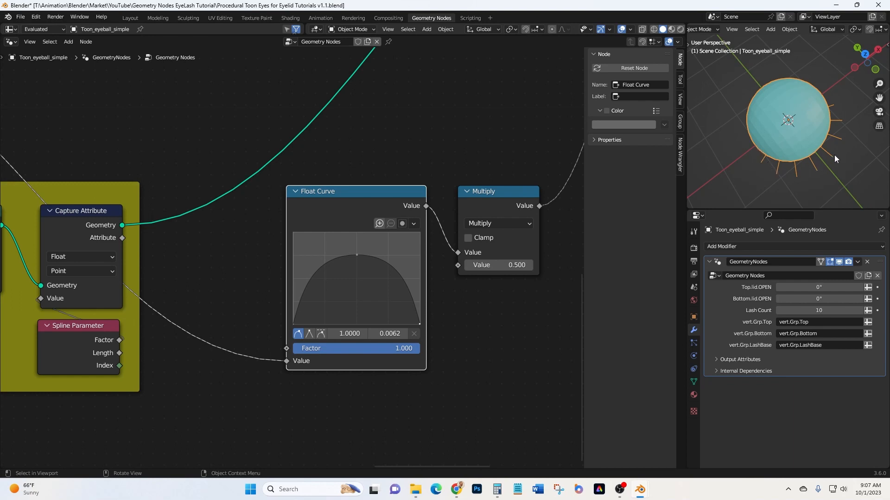
- Add a Group Input node below the Float Curve and expose the Multiply node's second Value as a new group input
{"action": "scroll", "coordinate": [480, 349], "scroll_direction": "down", "scroll_amount": 3}
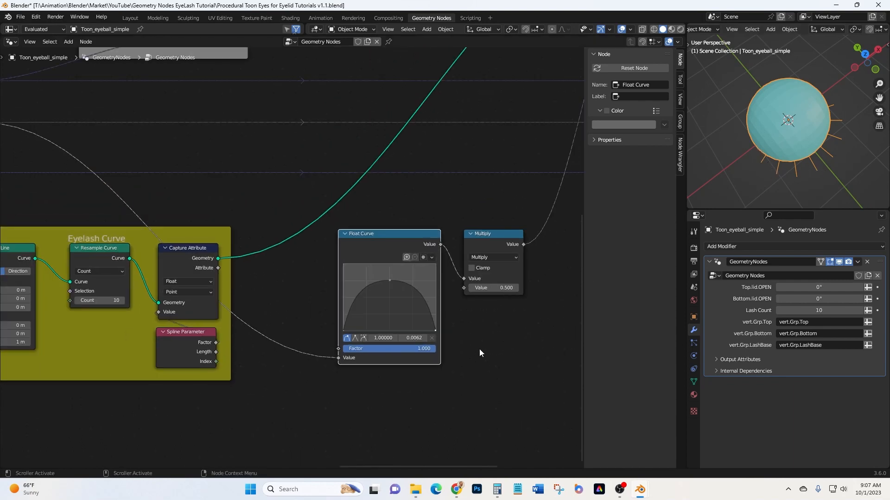
{"action": "scroll", "coordinate": [525, 296], "scroll_direction": "down", "scroll_amount": 1}
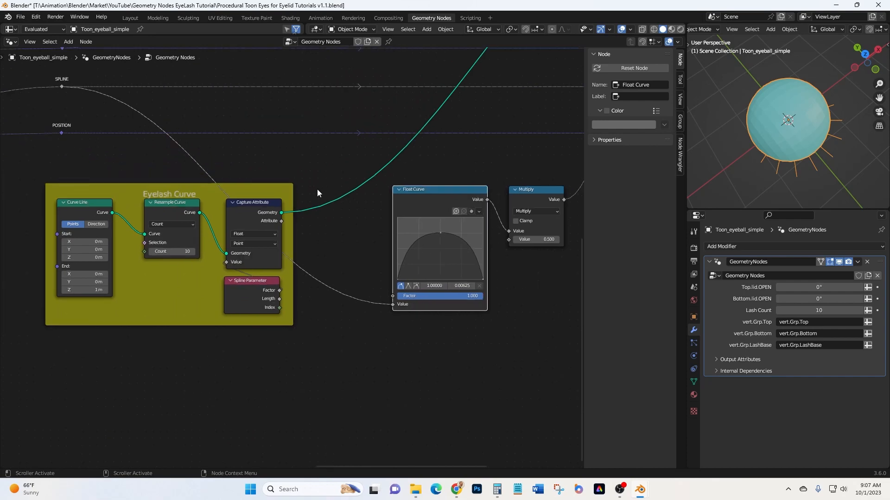
{"action": "left_click", "coordinate": [68, 41]}
{"action": "left_click", "coordinate": [72, 51]}
{"action": "type", "text": "group"}
{"action": "key", "text": "Return"}
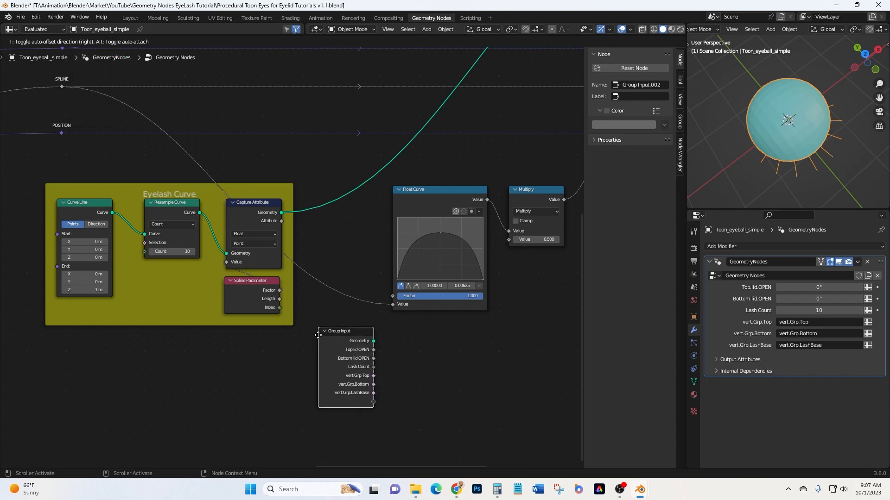
{"action": "left_click", "coordinate": [318, 331]}
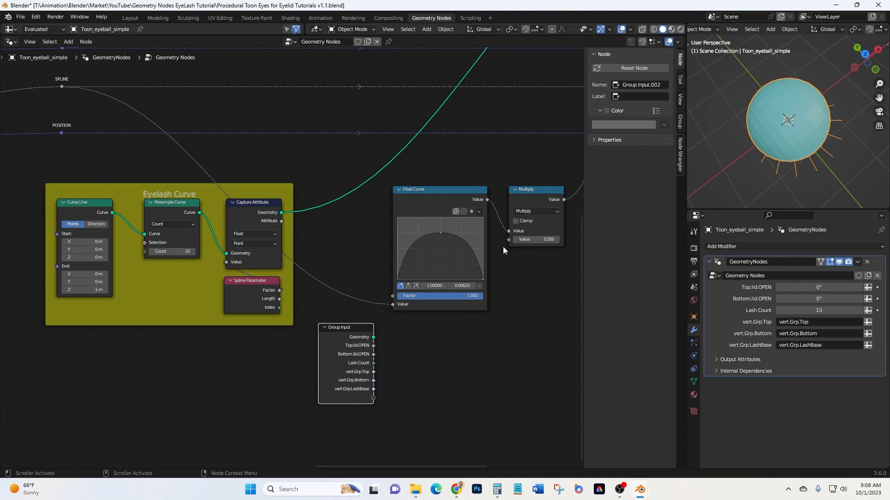
{"action": "left_click_drag", "start_coordinate": [509, 240], "coordinate": [377, 399]}
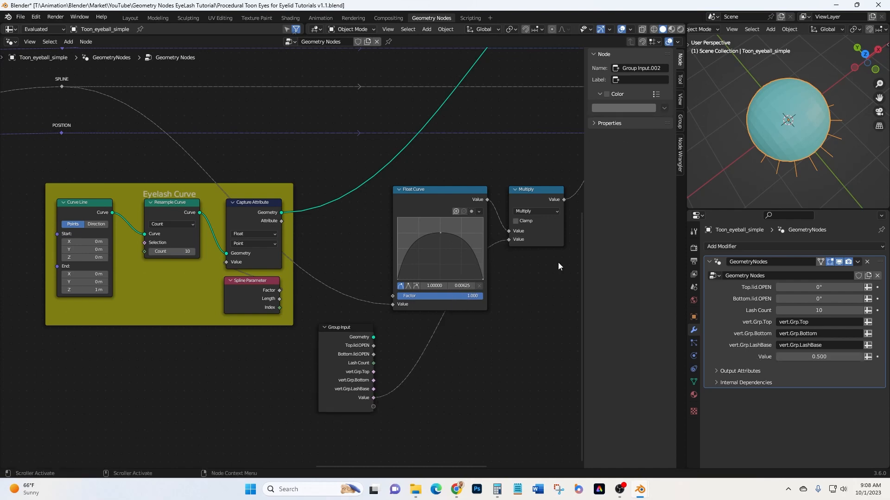
- Rename the new Value group input to Length
{"action": "left_click", "coordinate": [679, 122]}
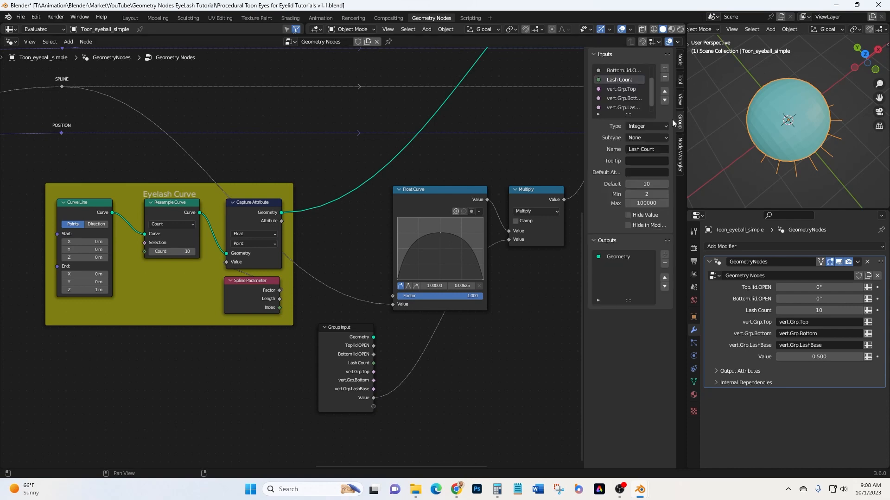
{"action": "scroll", "coordinate": [622, 106], "scroll_direction": "down", "scroll_amount": 1}
{"action": "left_click", "coordinate": [620, 108]}
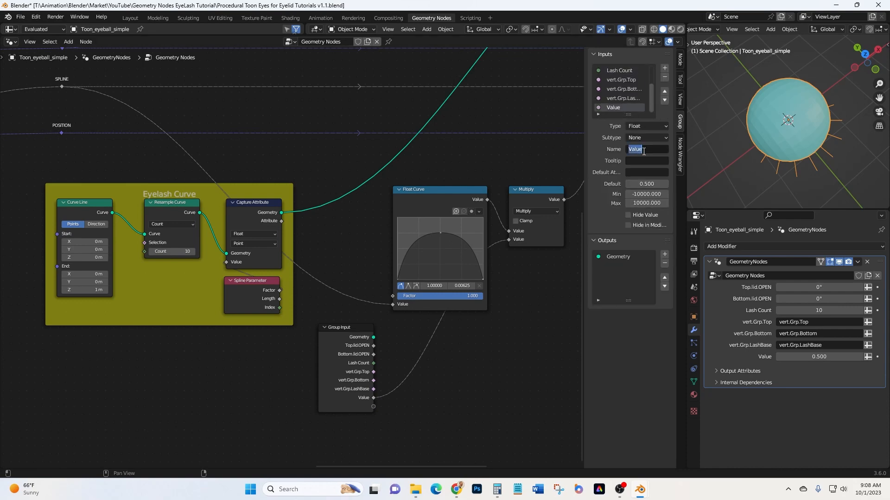
{"action": "type", "text": "Le"}
{"action": "type", "text": "nght"}
{"action": "key", "text": "BackSpace"}
{"action": "key", "text": "BackSpace"}
{"action": "type", "text": "th"}
{"action": "key", "text": "Return"}
- Move the Length input up the group's input list to directly below Lash Count
{"action": "left_click", "coordinate": [664, 92]}
{"action": "left_click", "coordinate": [663, 91]}
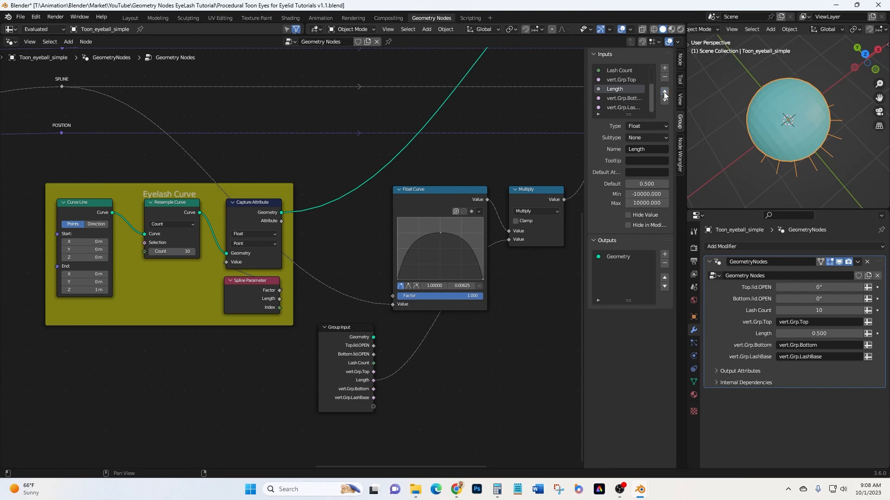
{"action": "left_click", "coordinate": [663, 92]}
{"action": "middle_click_drag", "start_coordinate": [452, 353], "coordinate": [435, 364]}
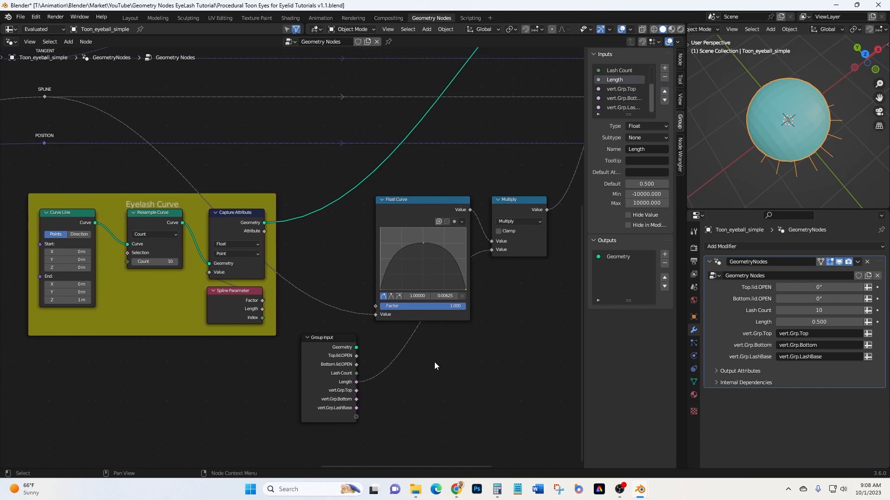
- Move the Group Input node beside the Float Curve and join it with the Float Curve and Multiply nodes in a frame
{"action": "left_click_drag", "start_coordinate": [335, 341], "coordinate": [344, 224]}
{"action": "middle_click_drag", "start_coordinate": [488, 340], "coordinate": [433, 369]}
{"action": "left_click_drag", "start_coordinate": [271, 225], "coordinate": [441, 355]}
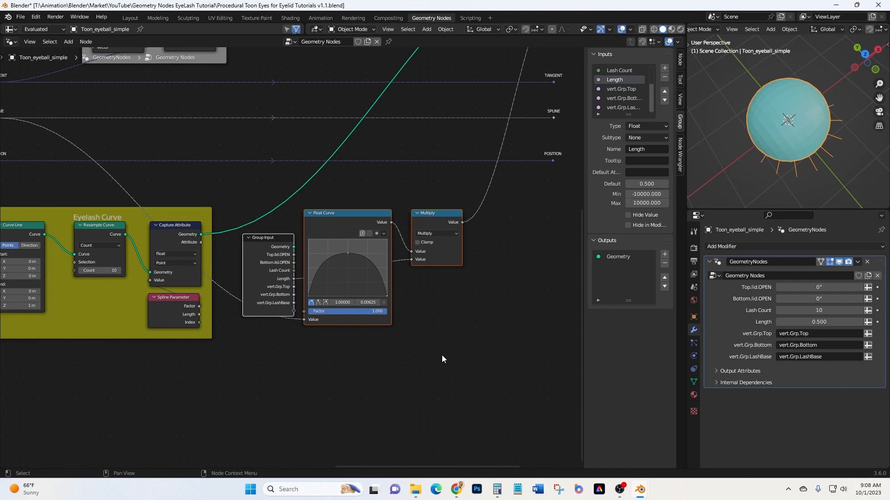
{"action": "key", "text": "ctrl+j"}
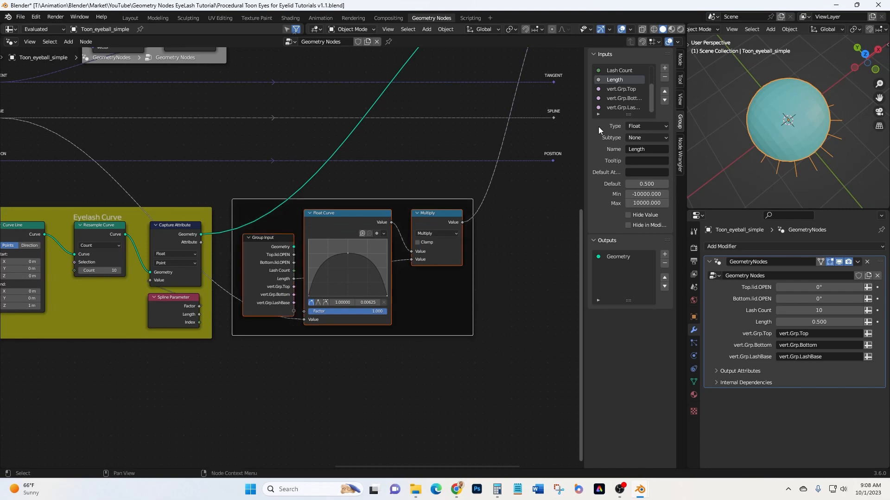
- Label the new frame Eyelash Length and give it a custom teal colour
{"action": "left_click", "coordinate": [680, 59]}
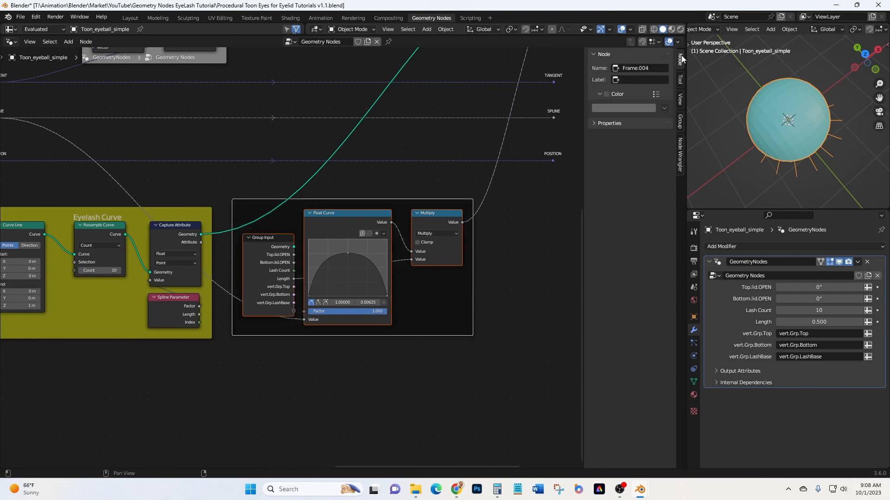
{"action": "left_click", "coordinate": [630, 79]}
{"action": "type", "text": "Eyelash Length"}
{"action": "key", "text": "Return"}
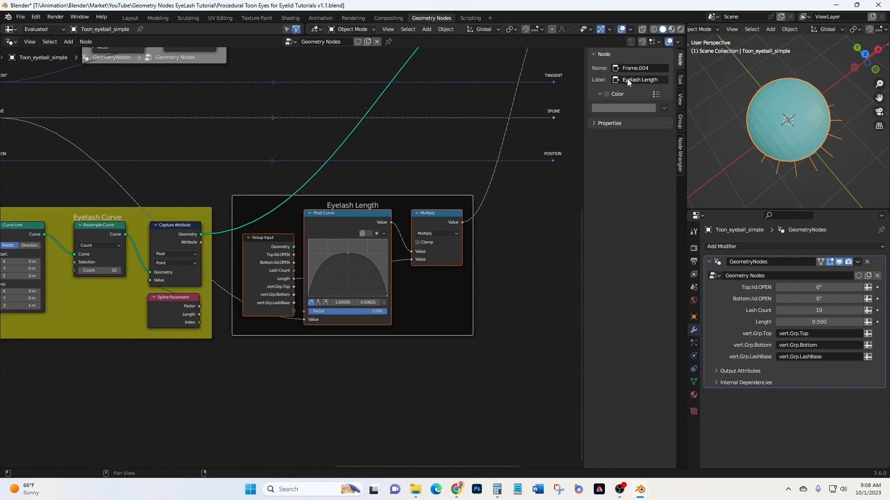
{"action": "left_click", "coordinate": [606, 94]}
{"action": "left_click", "coordinate": [611, 109]}
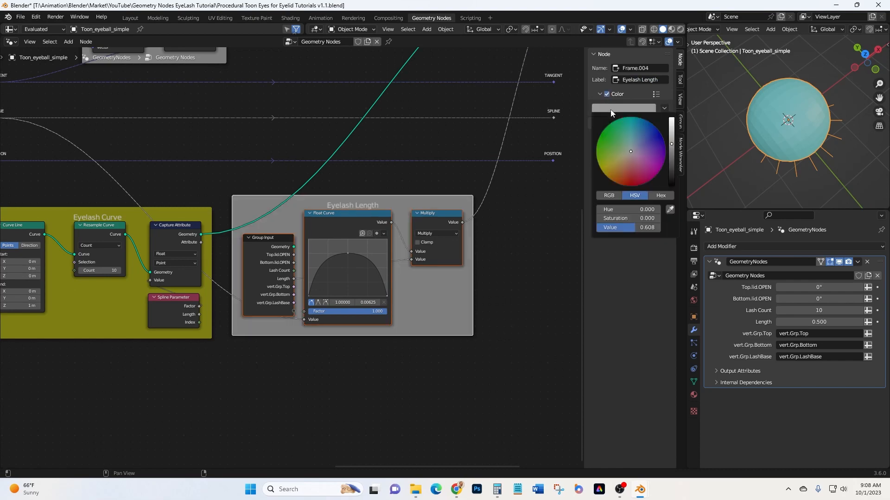
{"action": "left_click", "coordinate": [629, 139]}
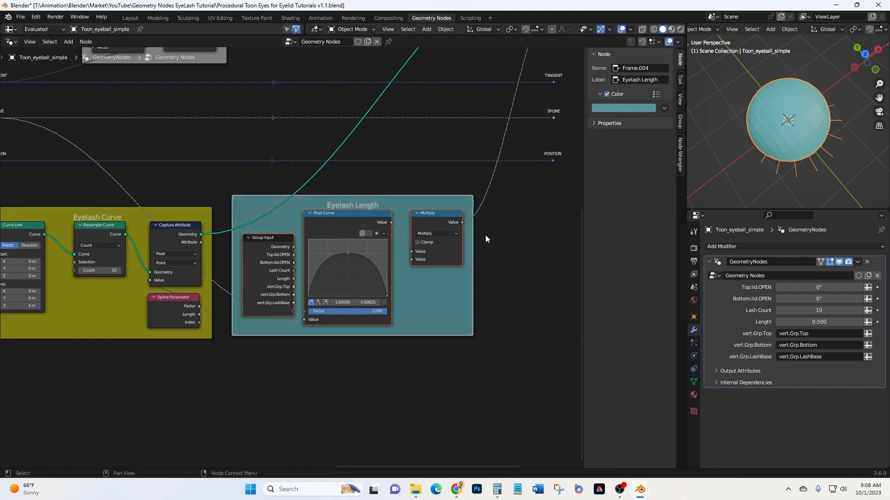
- Move the Eyelash Length frame directly below the Eyelash Curve frame
{"action": "middle_click_drag", "start_coordinate": [492, 270], "coordinate": [517, 206]}
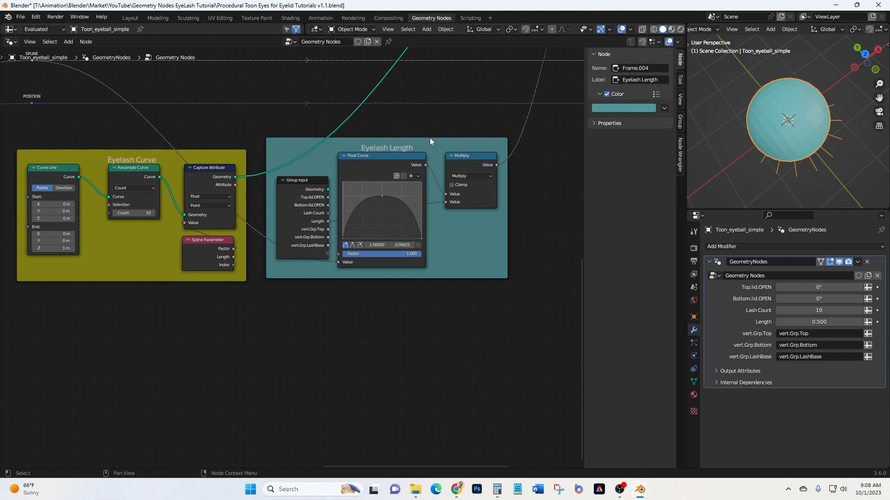
{"action": "left_click_drag", "start_coordinate": [429, 144], "coordinate": [185, 293]}
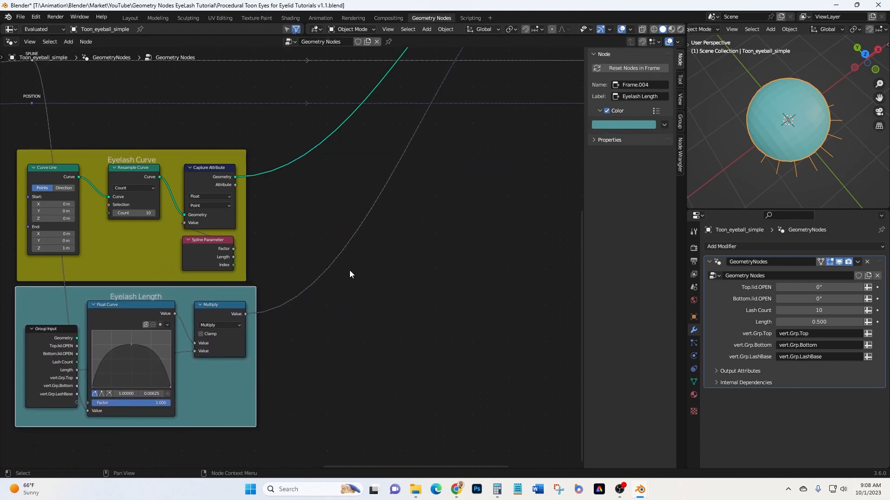
- Shift the Join Geometry and Group Output nodes along X, away from Instance on Points, to make room between them
{"action": "middle_click_drag", "start_coordinate": [485, 241], "coordinate": [415, 304]}
{"action": "scroll", "coordinate": [441, 247], "scroll_direction": "down", "scroll_amount": 2}
{"action": "middle_click_drag", "start_coordinate": [441, 247], "coordinate": [379, 313]}
{"action": "scroll", "coordinate": [516, 108], "scroll_direction": "down", "scroll_amount": 1}
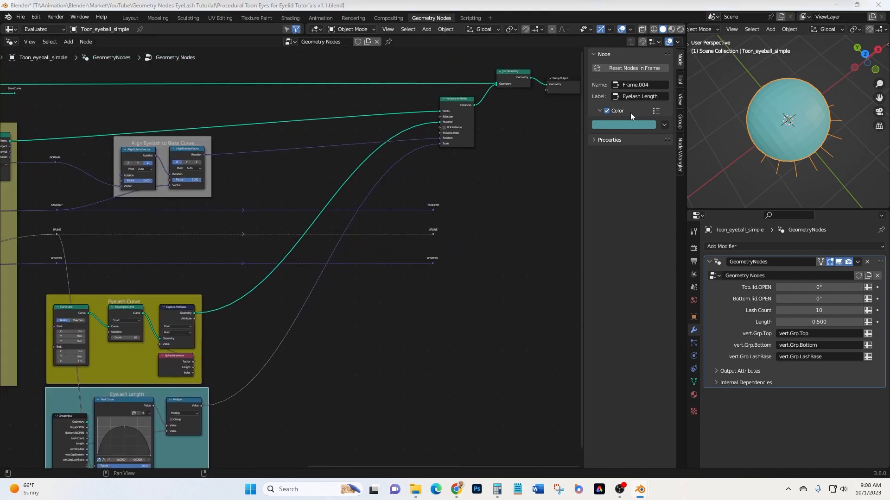
{"action": "middle_click_drag", "start_coordinate": [490, 200], "coordinate": [402, 211]}
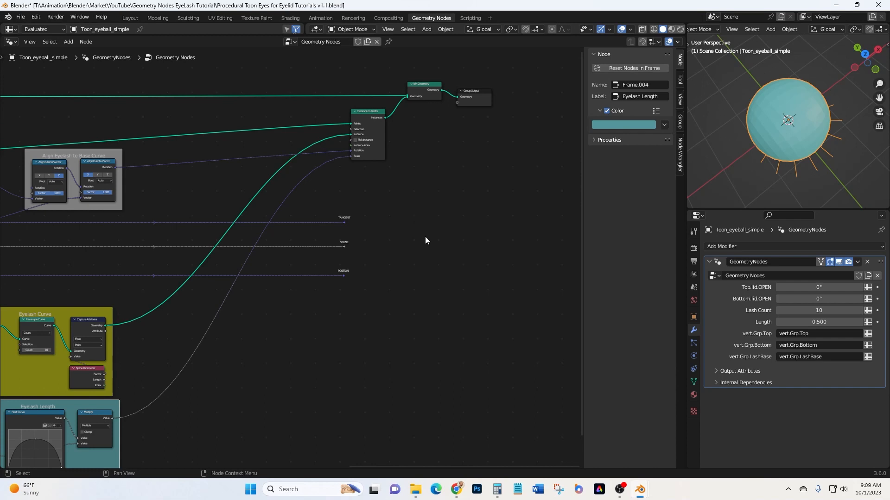
{"action": "middle_click_drag", "start_coordinate": [425, 237], "coordinate": [341, 274]}
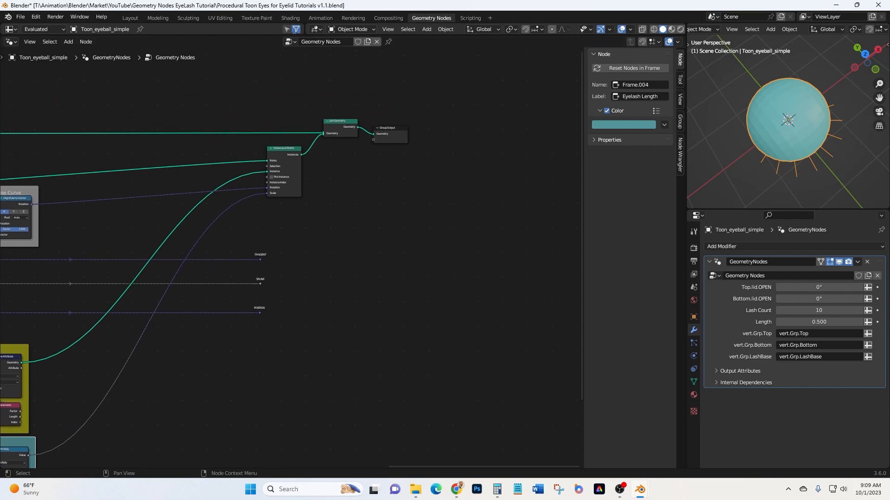
{"action": "scroll", "coordinate": [330, 154], "scroll_direction": "up", "scroll_amount": 4}
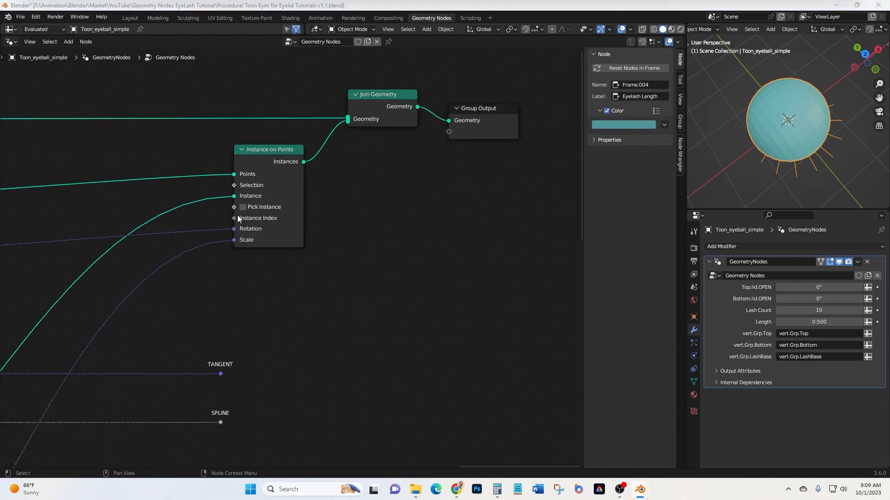
{"action": "left_click_drag", "start_coordinate": [229, 57], "coordinate": [529, 136]}
{"action": "middle_click_drag", "start_coordinate": [459, 252], "coordinate": [370, 270]}
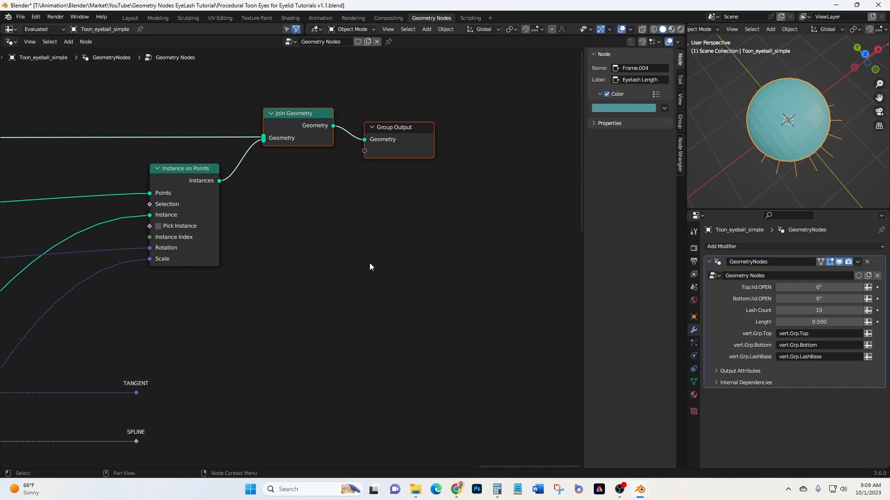
{"action": "key", "text": "g"}
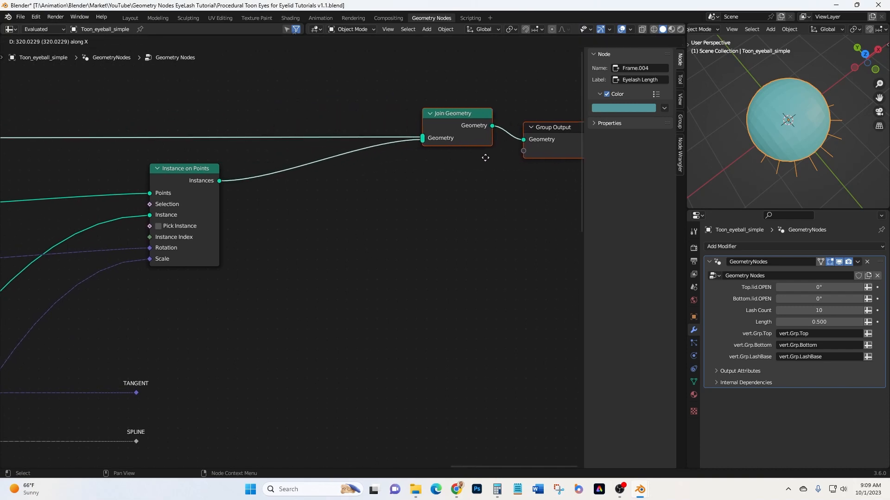
{"action": "left_click", "coordinate": [482, 157]}
{"action": "middle_click_drag", "start_coordinate": [484, 179], "coordinate": [338, 227]}
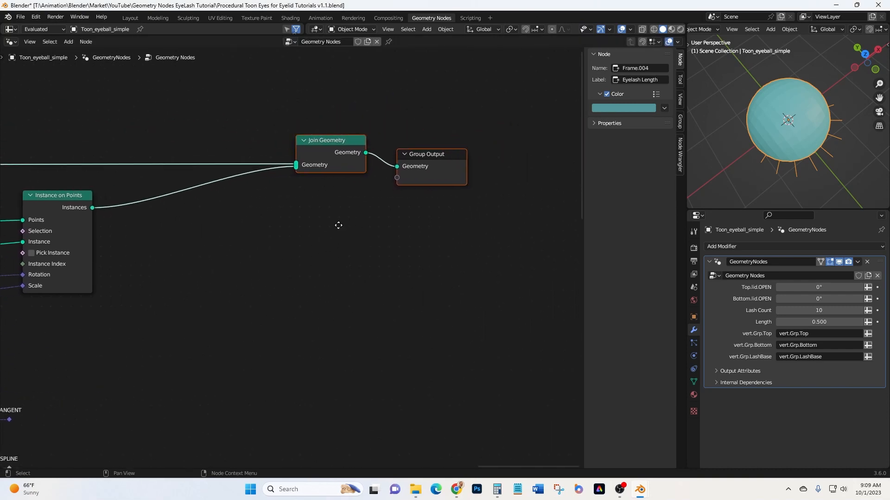
{"action": "key", "text": "g"}
{"action": "key", "text": "x"}
{"action": "left_click", "coordinate": [497, 226]}
- Insert a Rotate Instances node into the link between Instance on Points and Join Geometry
{"action": "middle_click_drag", "start_coordinate": [391, 263], "coordinate": [495, 222]}
{"action": "middle_click_drag", "start_coordinate": [287, 252], "coordinate": [339, 276]}
{"action": "left_click", "coordinate": [208, 177]}
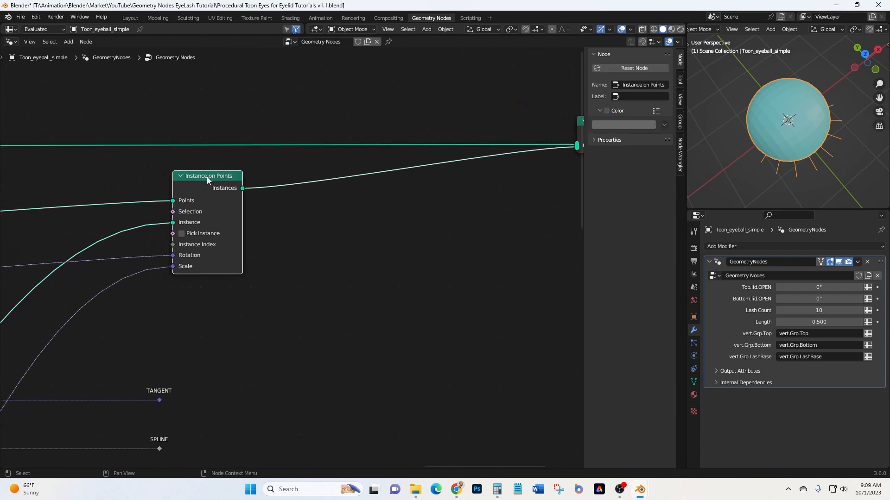
{"action": "left_click", "coordinate": [68, 42]}
{"action": "left_click", "coordinate": [72, 49]}
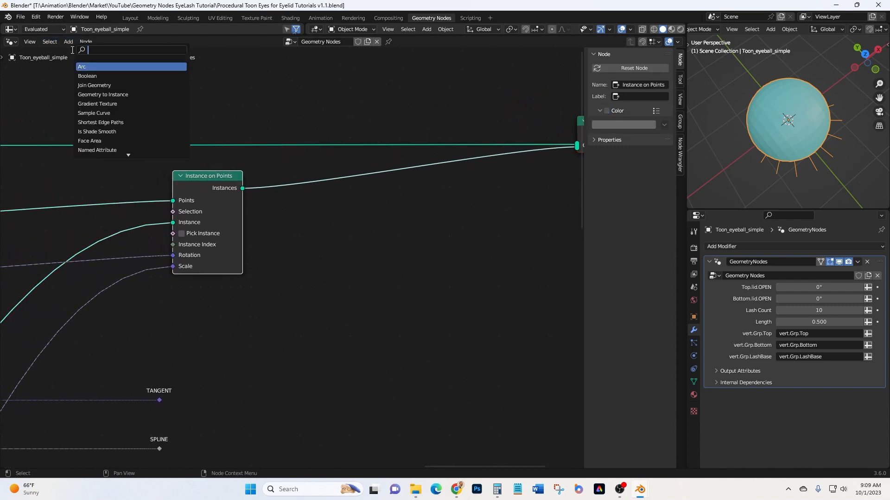
{"action": "type", "text": "reota"}
{"action": "type", "text": "t"}
{"action": "key", "text": "BackSpace"}
{"action": "key", "text": "BackSpace"}
{"action": "key", "text": "BackSpace"}
{"action": "key", "text": "BackSpace"}
{"action": "key", "text": "BackSpace"}
{"action": "type", "text": "ot"}
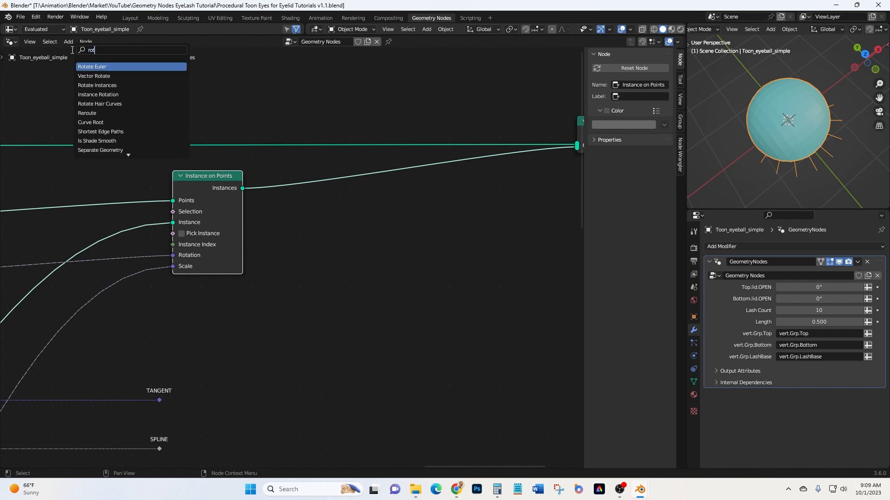
{"action": "type", "text": "ate i"}
{"action": "key", "text": "Return"}
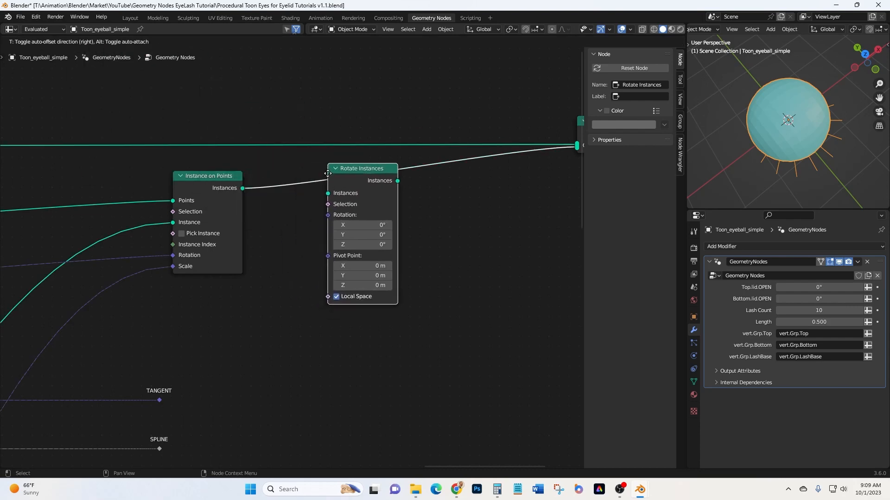
{"action": "left_click", "coordinate": [342, 177]}
{"action": "left_click_drag", "start_coordinate": [360, 168], "coordinate": [367, 163]}
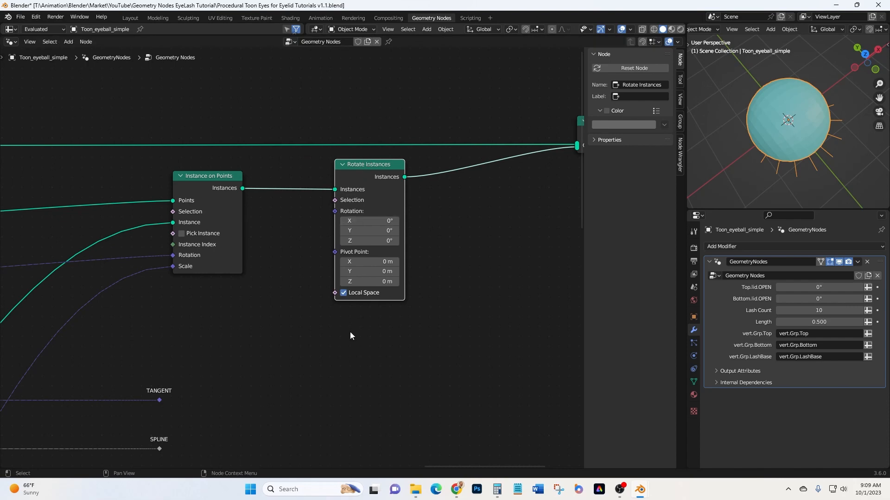
- Try varying the Y rotation of the Rotate Instances node
{"action": "mouse_move", "coordinate": [356, 233]}
{"action": "left_mouse_down"}
{"action": "mouse_move", "coordinate": [367, 233]}
{"action": "mouse_move", "coordinate": [331, 233]}
{"action": "mouse_move", "coordinate": [341, 232]}
{"action": "left_mouse_up"}
{"action": "right_click", "coordinate": [359, 232]}
- Add a Combine XYZ node and connect its Vector output to the Rotation input of Rotate Instances
{"action": "middle_click_drag", "start_coordinate": [338, 380], "coordinate": [436, 326]}
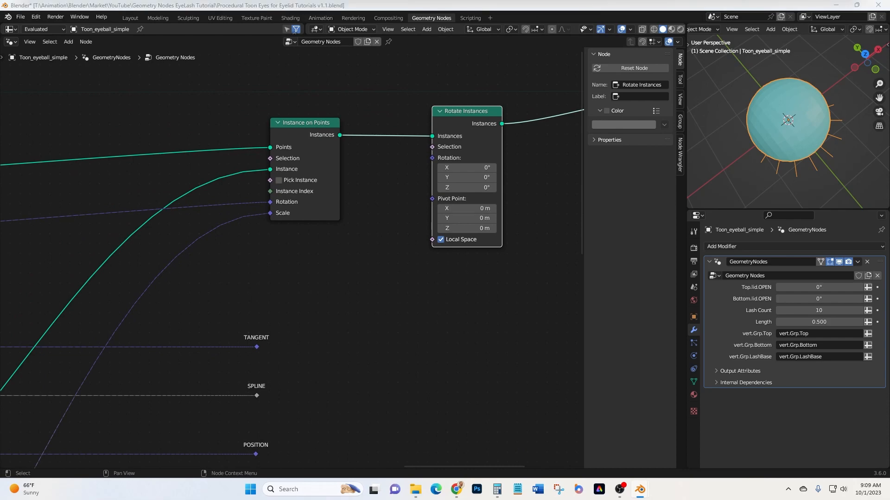
{"action": "left_click", "coordinate": [74, 44]}
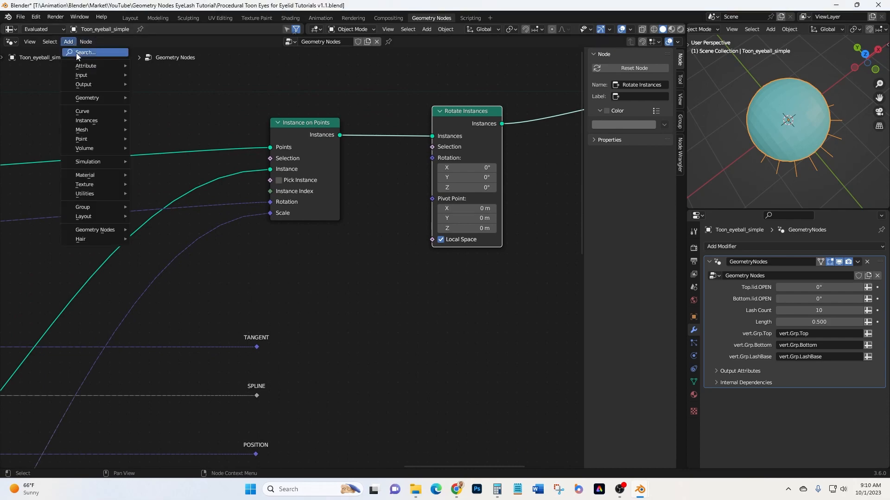
{"action": "left_click", "coordinate": [76, 53]}
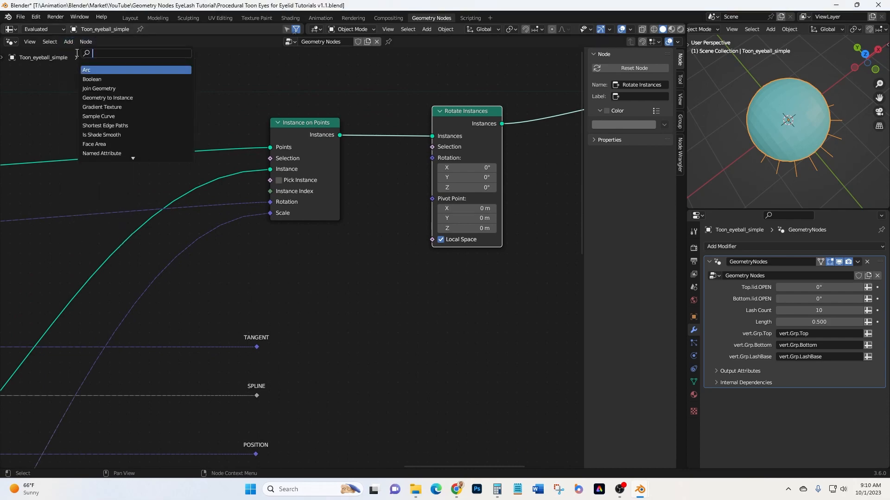
{"action": "type", "text": "comb"}
{"action": "key", "text": "Return"}
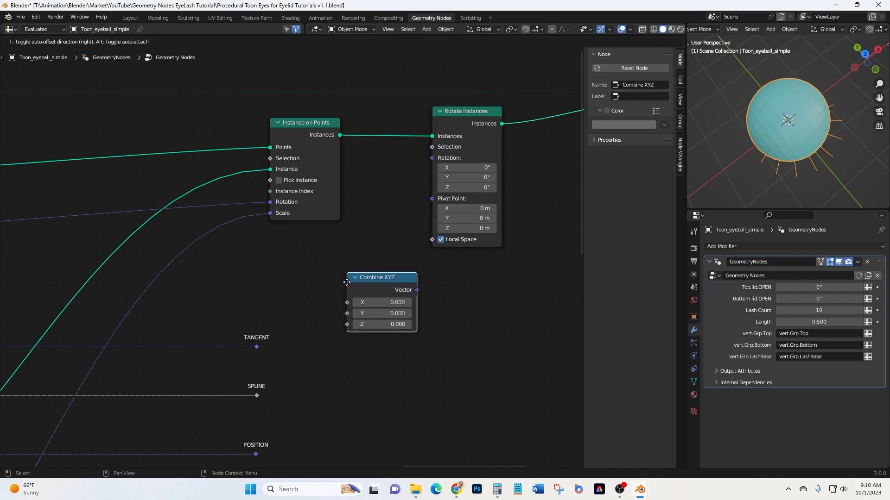
{"action": "left_click", "coordinate": [329, 267]}
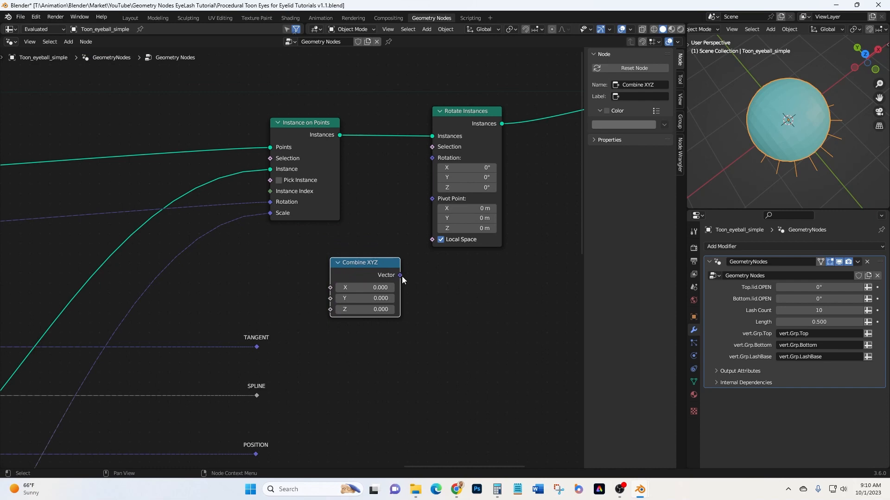
{"action": "left_click_drag", "start_coordinate": [400, 274], "coordinate": [432, 158]}
- Move the Combine XYZ node down below the Position reroute
{"action": "middle_click_drag", "start_coordinate": [454, 306], "coordinate": [413, 274]}
{"action": "left_click_drag", "start_coordinate": [320, 230], "coordinate": [326, 275]}
{"action": "middle_click_drag", "start_coordinate": [506, 272], "coordinate": [388, 334]}
{"action": "scroll", "coordinate": [344, 207], "scroll_direction": "down", "scroll_amount": 1}
{"action": "middle_click_drag", "start_coordinate": [391, 282], "coordinate": [476, 196]}
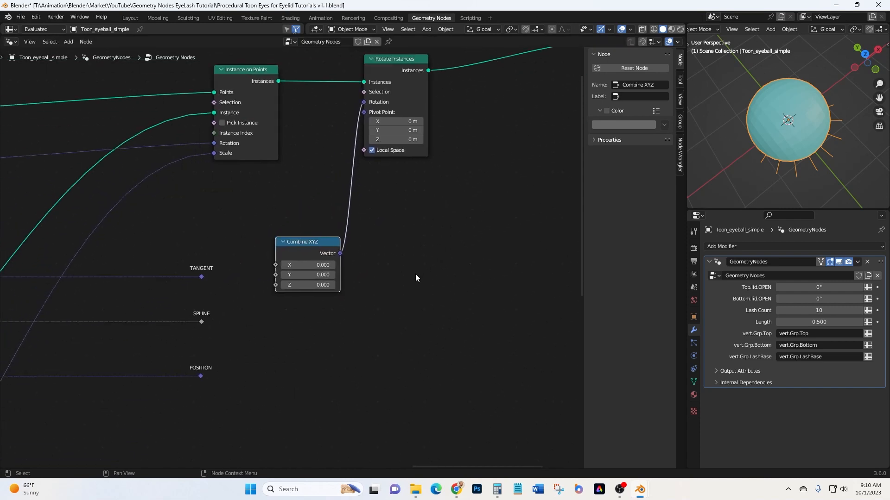
{"action": "middle_click_drag", "start_coordinate": [393, 285], "coordinate": [449, 187]}
{"action": "left_click_drag", "start_coordinate": [366, 157], "coordinate": [296, 360]}
- Add a Group Input node beside Combine XYZ and expose the Combine XYZ Y value as a new group input
{"action": "middle_click_drag", "start_coordinate": [432, 347], "coordinate": [466, 308]}
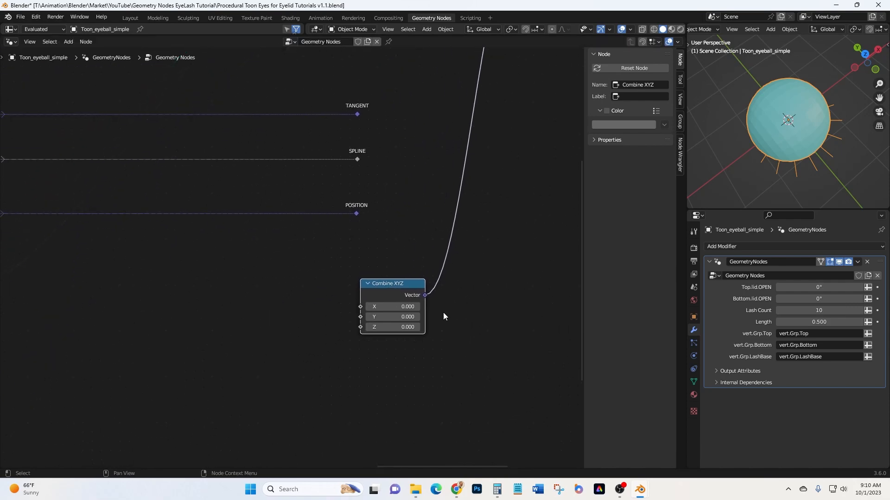
{"action": "middle_click_drag", "start_coordinate": [269, 296], "coordinate": [329, 290]}
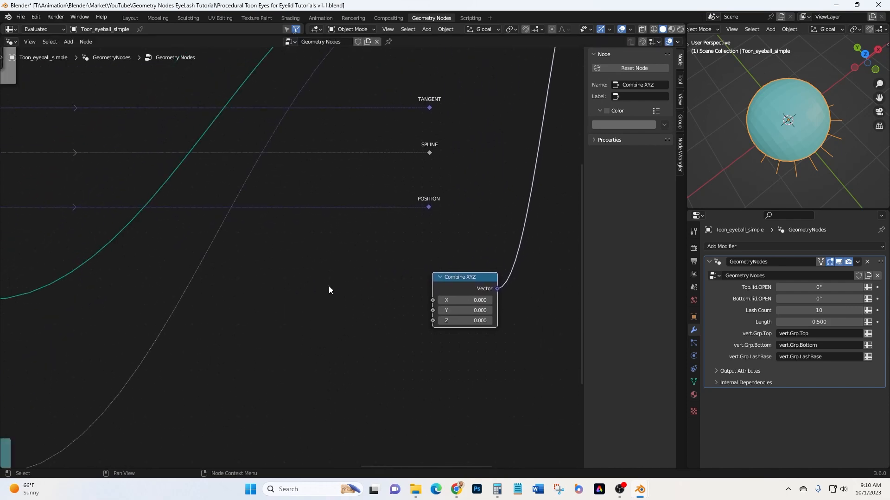
{"action": "left_click", "coordinate": [68, 41]}
{"action": "left_click", "coordinate": [76, 52]}
{"action": "type", "text": "grou"}
{"action": "key", "text": "Return"}
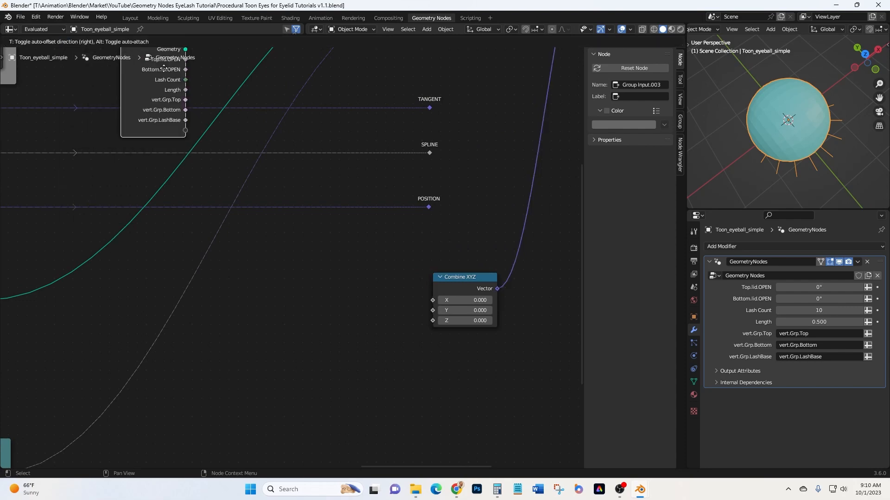
{"action": "left_click", "coordinate": [315, 282]}
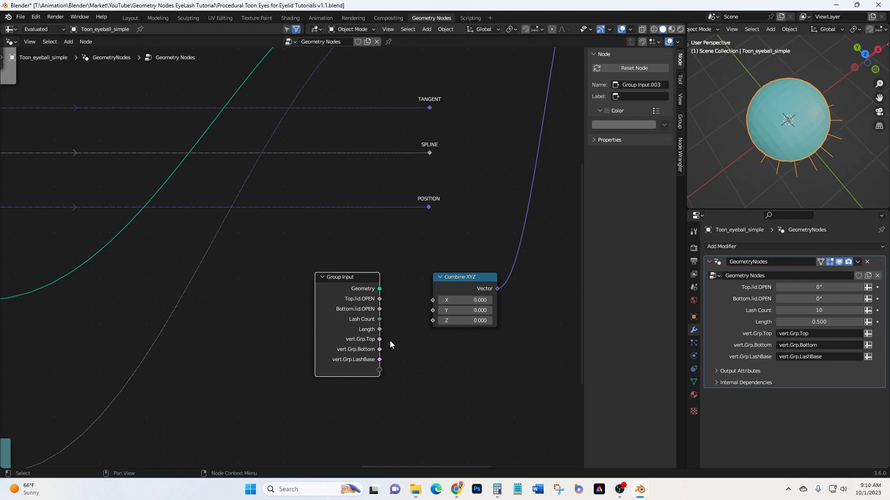
{"action": "left_click_drag", "start_coordinate": [430, 310], "coordinate": [410, 294]}
{"action": "left_click_drag", "start_coordinate": [402, 341], "coordinate": [381, 370]}
- Rename the new Y group input to Yaw
{"action": "middle_click_drag", "start_coordinate": [463, 366], "coordinate": [395, 385]}
{"action": "scroll", "coordinate": [580, 220], "scroll_direction": "down", "scroll_amount": 1}
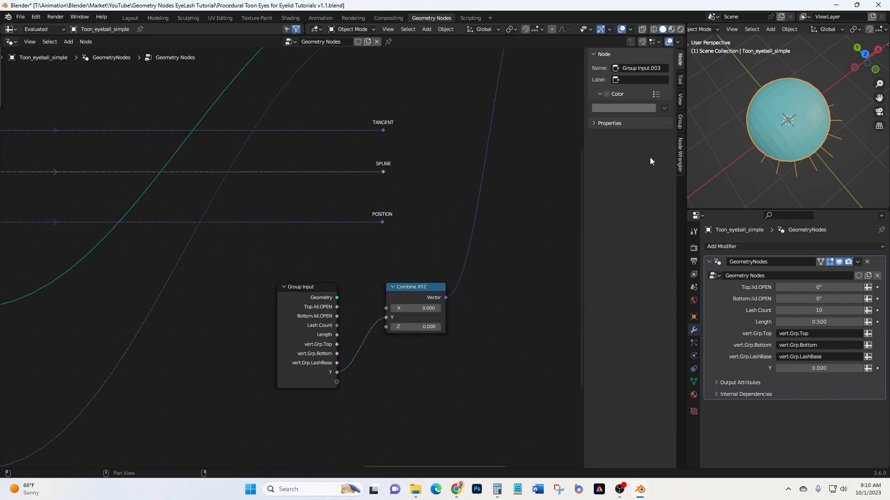
{"action": "left_click", "coordinate": [680, 121]}
{"action": "scroll", "coordinate": [616, 98], "scroll_direction": "down", "scroll_amount": 4}
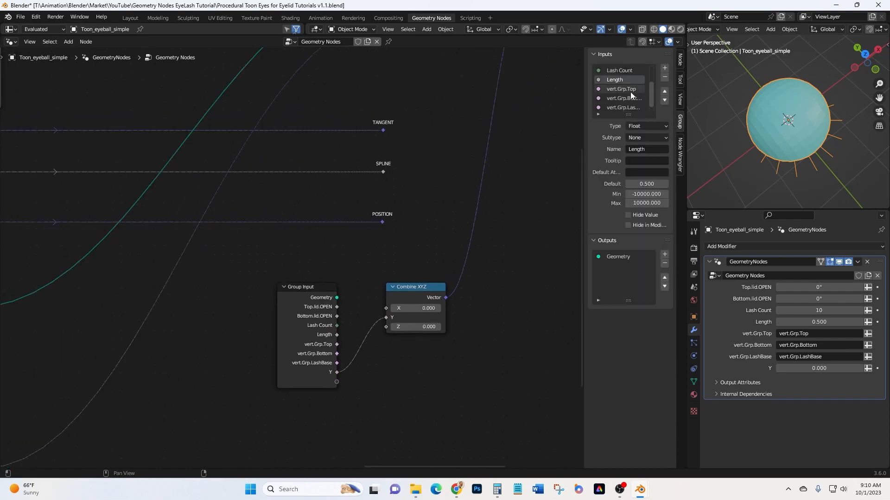
{"action": "left_click", "coordinate": [608, 107]}
{"action": "left_click", "coordinate": [634, 148]}
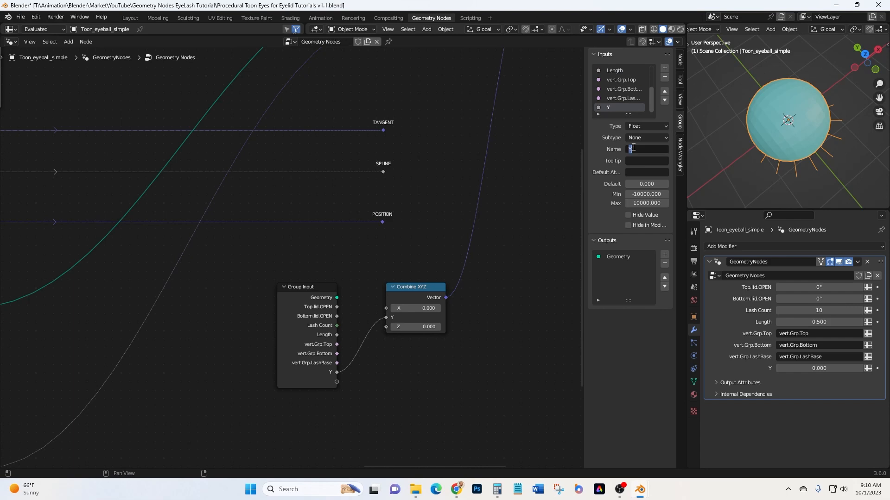
{"action": "type", "text": "Yaw"}
{"action": "key", "text": "Return"}
- Enclose the Group Input and Combine XYZ nodes in a frame labelled Eyelash Yaw
{"action": "left_click_drag", "start_coordinate": [253, 268], "coordinate": [475, 408]}
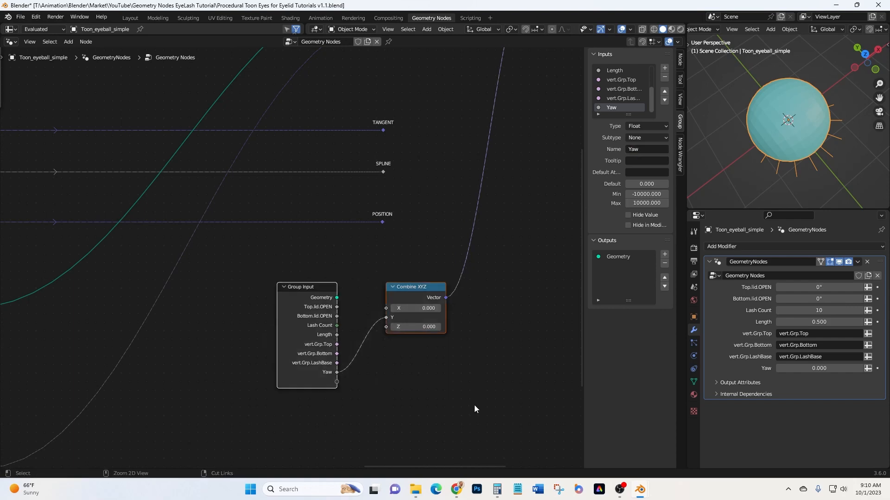
{"action": "key", "text": "ctrl+j"}
{"action": "left_click", "coordinate": [680, 60]}
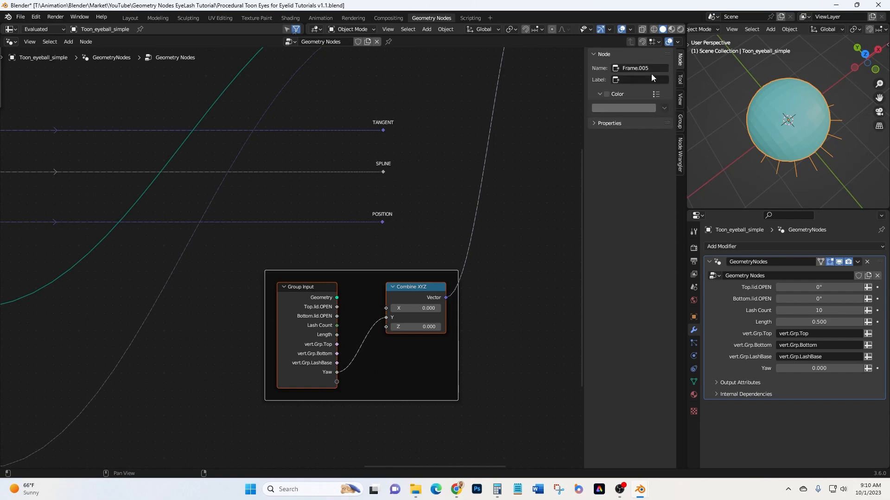
{"action": "type", "text": "Eyelash Yaw"}
{"action": "key", "text": "Return"}
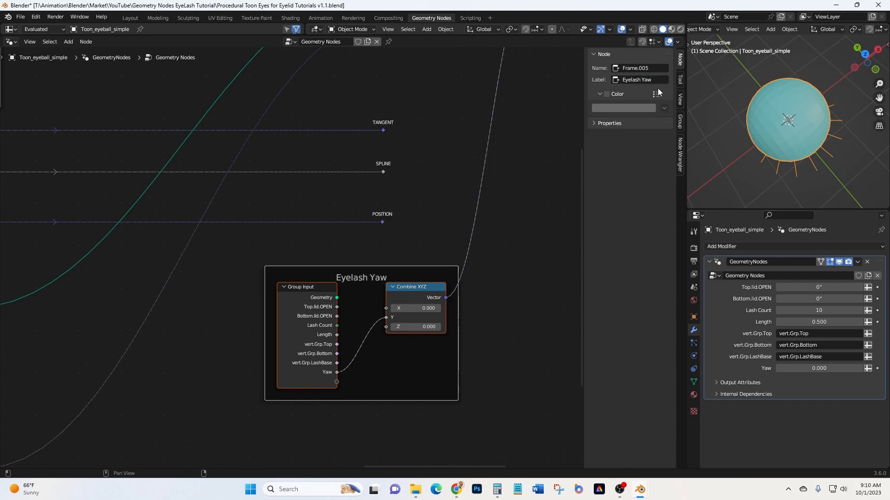
- Move the Yaw group input up so it sits directly below Length in the inputs list
{"action": "left_click", "coordinate": [680, 122]}
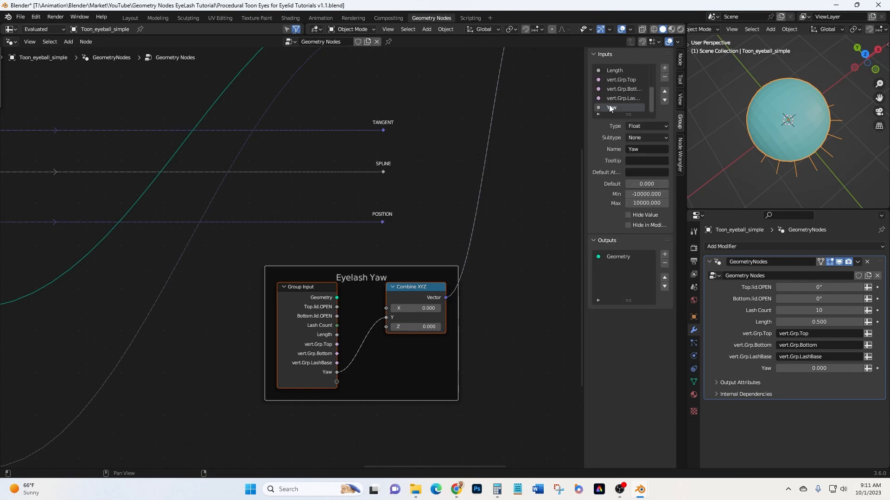
{"action": "left_click", "coordinate": [664, 92]}
{"action": "left_click", "coordinate": [664, 92]}
{"action": "left_click", "coordinate": [664, 91]}
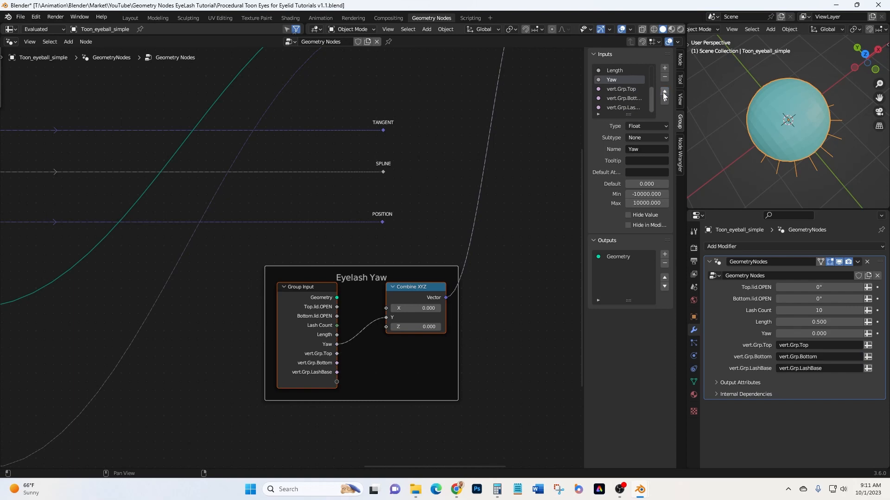
- Enable a custom colour on the Eyelash Yaw frame and make it orange-brown
{"action": "left_click", "coordinate": [680, 59]}
{"action": "left_click", "coordinate": [606, 94]}
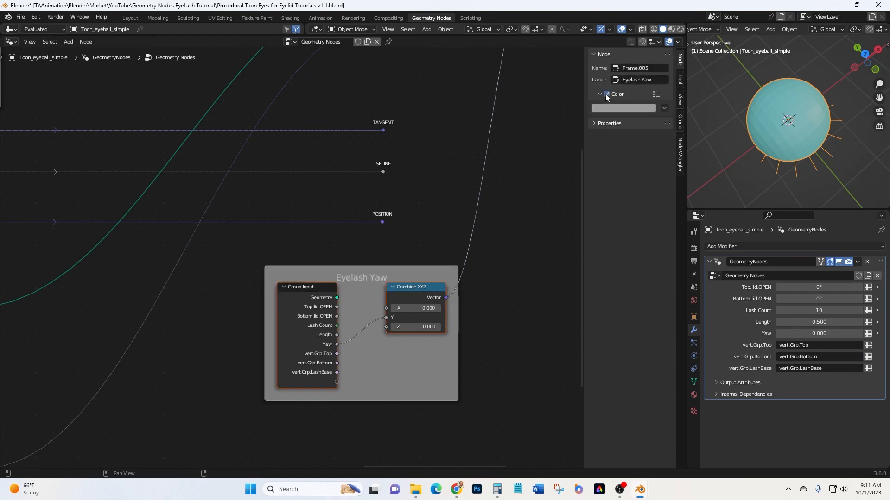
{"action": "left_click", "coordinate": [608, 107]}
{"action": "left_click_drag", "start_coordinate": [632, 154], "coordinate": [625, 168]}
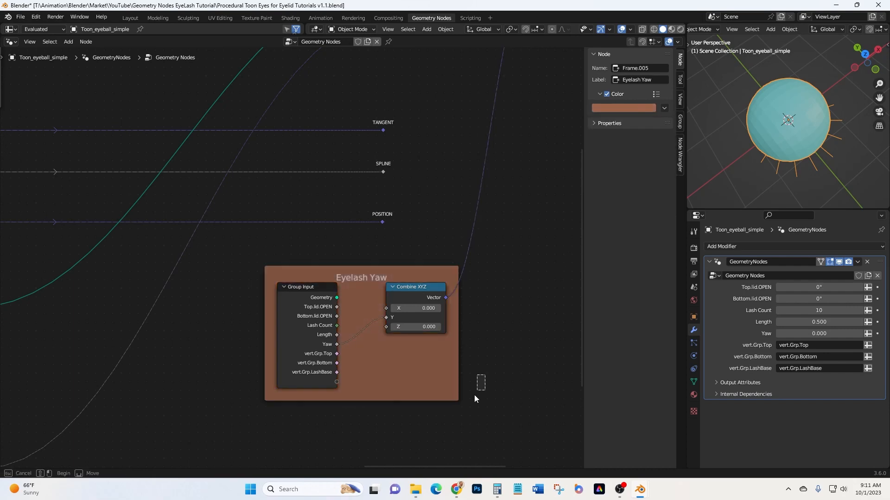
- Move the Eyelash Yaw frame down beside the Eyelash Length frame
{"action": "scroll", "coordinate": [491, 300], "scroll_direction": "down", "scroll_amount": 3}
{"action": "middle_click_drag", "start_coordinate": [496, 329], "coordinate": [511, 241]}
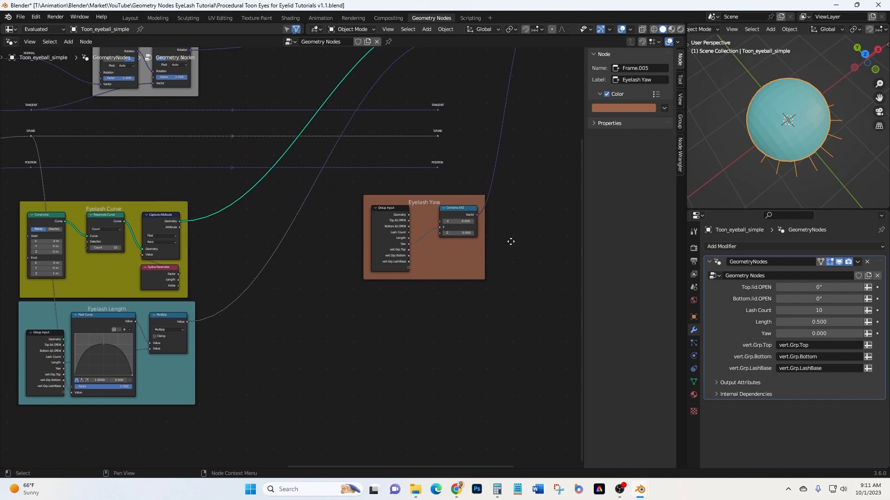
{"action": "left_click_drag", "start_coordinate": [428, 201], "coordinate": [284, 316]}
- Test the Yaw value in the modifier, return it to 0 and inspect the lashes from the side
{"action": "middle_click_drag", "start_coordinate": [452, 272], "coordinate": [345, 353]}
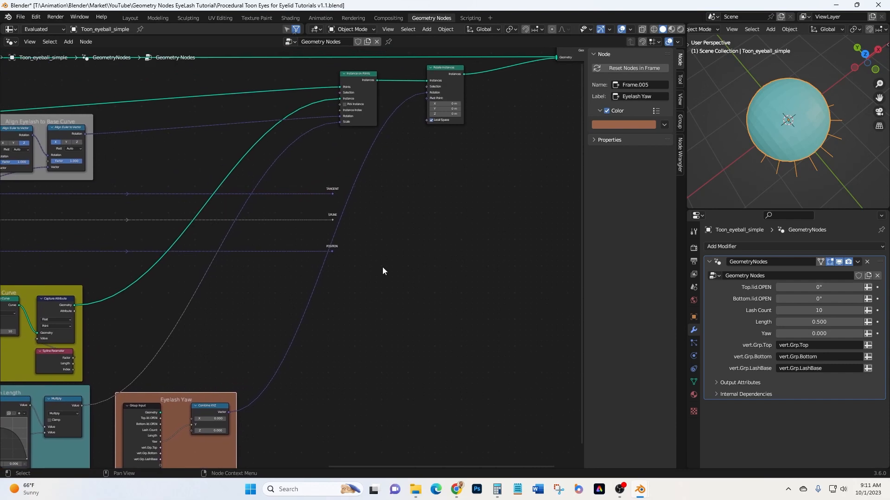
{"action": "middle_click_drag", "start_coordinate": [382, 270], "coordinate": [391, 260]}
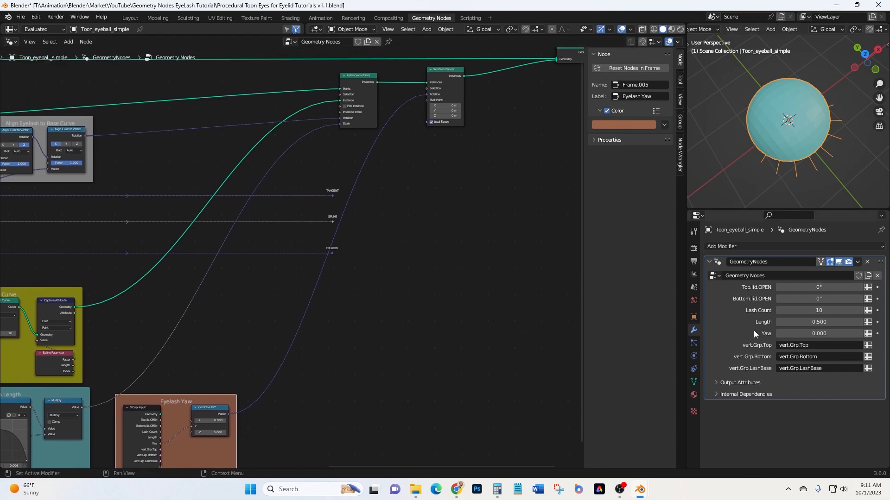
{"action": "mouse_move", "coordinate": [841, 334]}
{"action": "left_mouse_down"}
{"action": "mouse_move", "coordinate": [814, 334]}
{"action": "mouse_move", "coordinate": [854, 335]}
{"action": "mouse_move", "coordinate": [832, 335]}
{"action": "left_mouse_up"}
{"action": "middle_click_drag", "start_coordinate": [722, 143], "coordinate": [782, 138]}
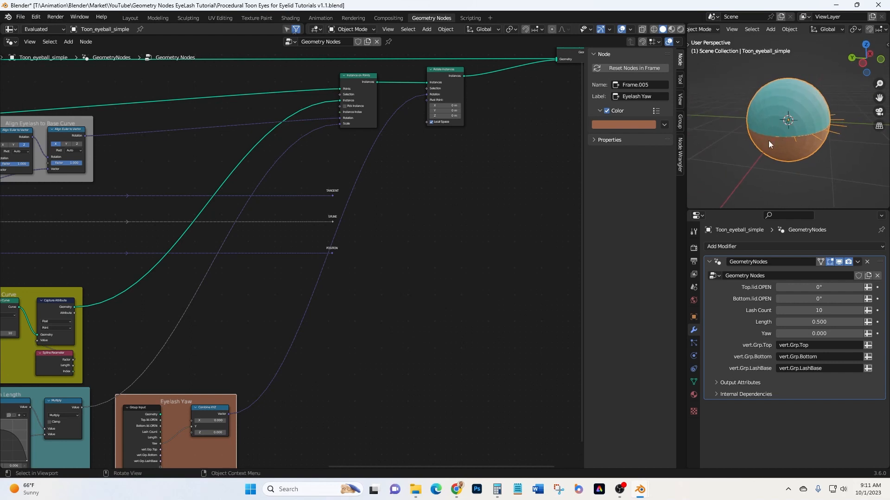
- Move the Join Geometry and Group Output nodes further away from Rotate Instances to make room for more nodes
{"action": "scroll", "coordinate": [515, 190], "scroll_direction": "up", "scroll_amount": 1}
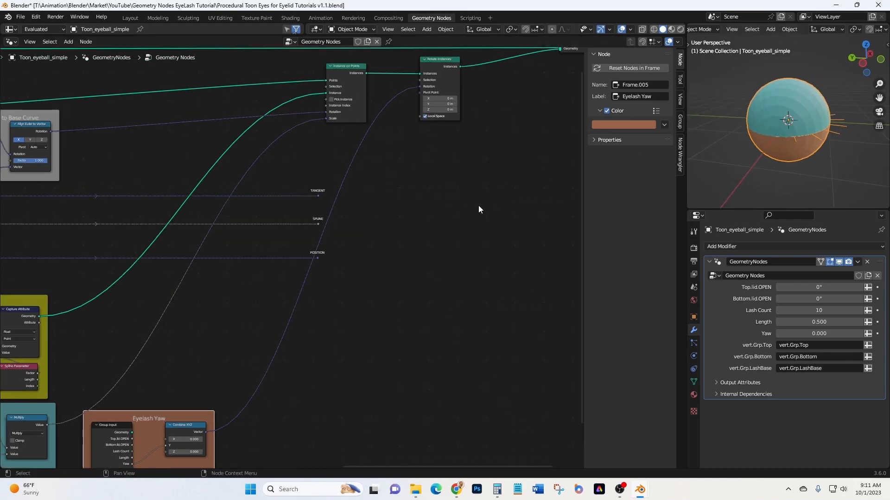
{"action": "middle_click_drag", "start_coordinate": [411, 218], "coordinate": [377, 301]}
{"action": "middle_click_drag", "start_coordinate": [478, 188], "coordinate": [386, 193]}
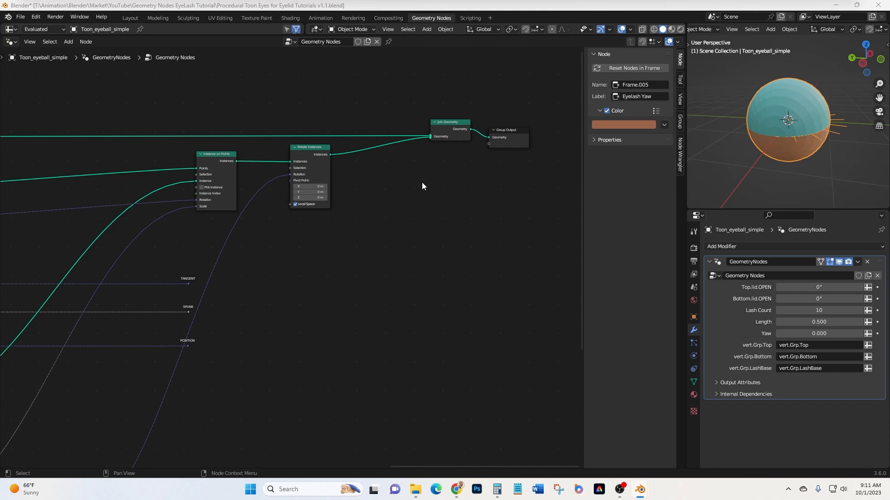
{"action": "scroll", "coordinate": [399, 196], "scroll_direction": "up", "scroll_amount": 3}
{"action": "left_click_drag", "start_coordinate": [390, 125], "coordinate": [547, 203]}
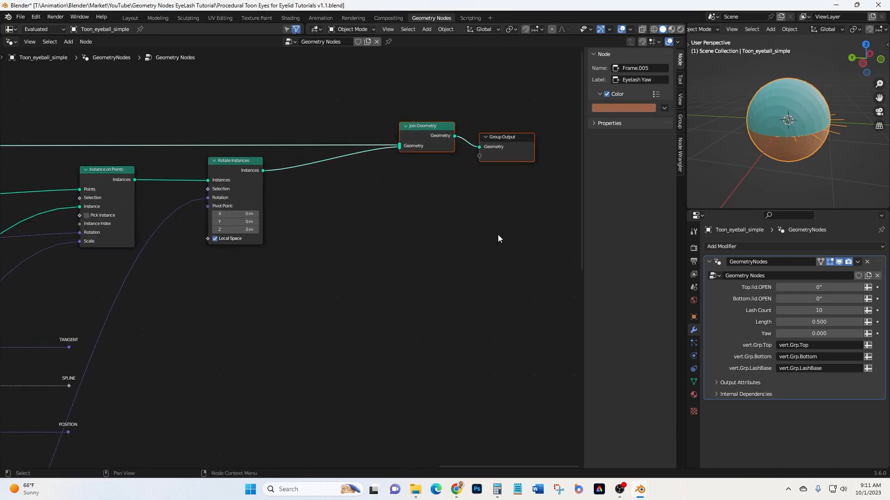
{"action": "key", "text": "g"}
{"action": "left_click", "coordinate": [554, 225]}
- Insert a Realize Instances node on the link between Rotate Instances and Join Geometry
{"action": "middle_click_drag", "start_coordinate": [428, 221], "coordinate": [487, 222]}
{"action": "middle_click_drag", "start_coordinate": [357, 222], "coordinate": [397, 256]}
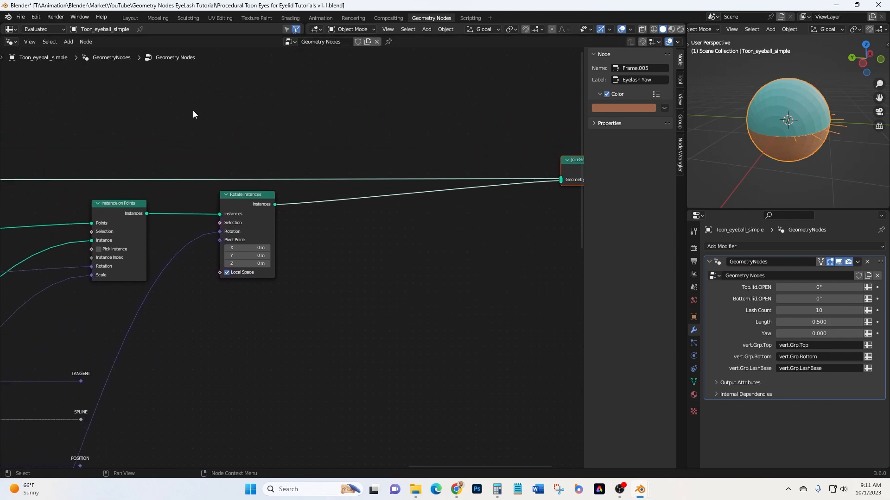
{"action": "left_click", "coordinate": [68, 41]}
{"action": "left_click", "coordinate": [83, 50]}
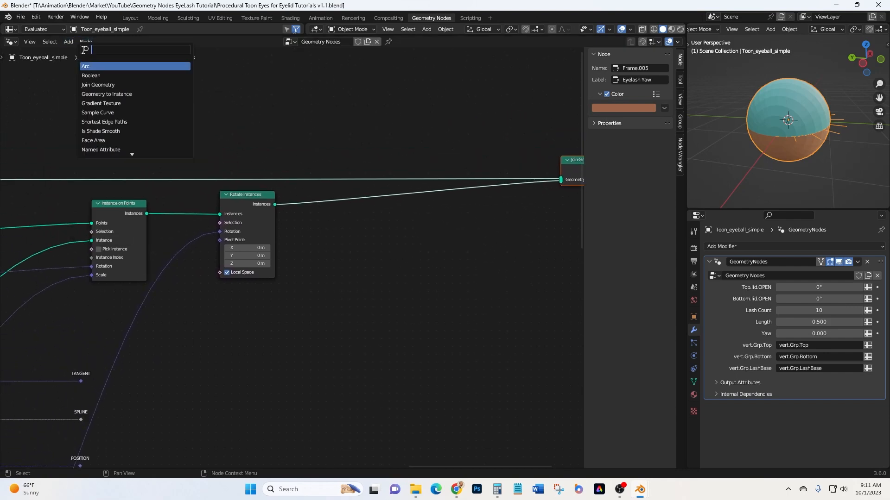
{"action": "type", "text": "a"}
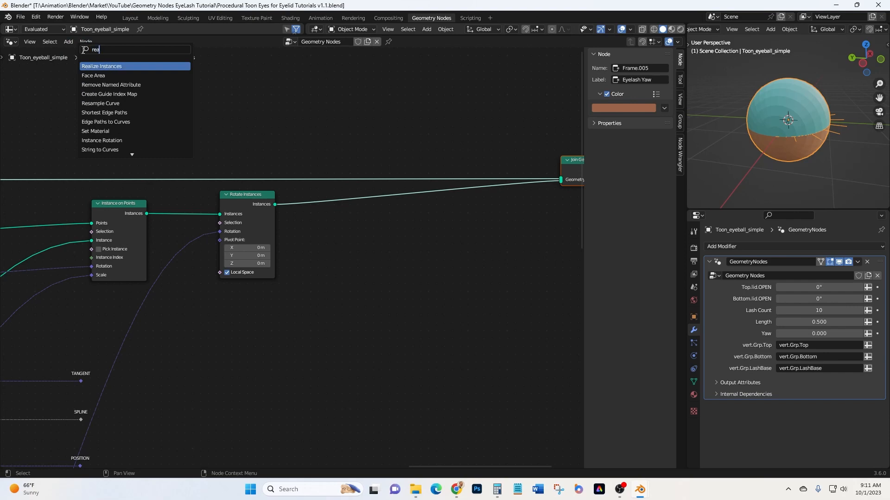
{"action": "key", "text": "Return"}
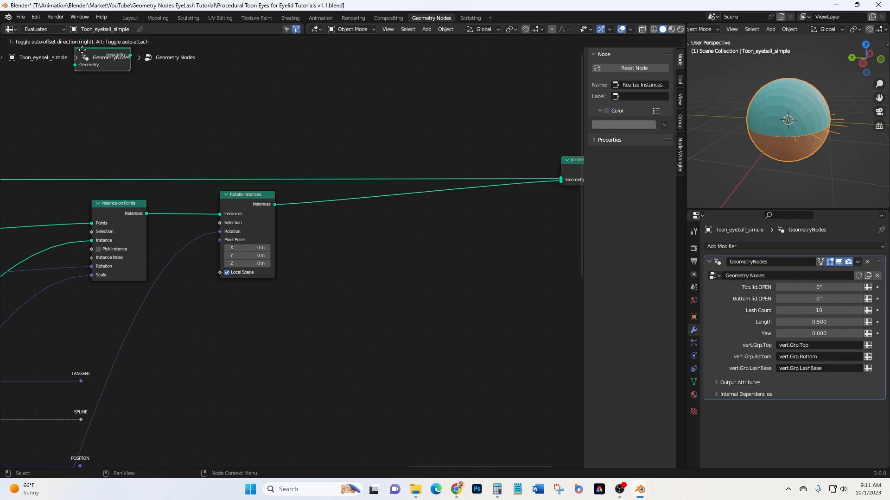
{"action": "left_click", "coordinate": [332, 211]}
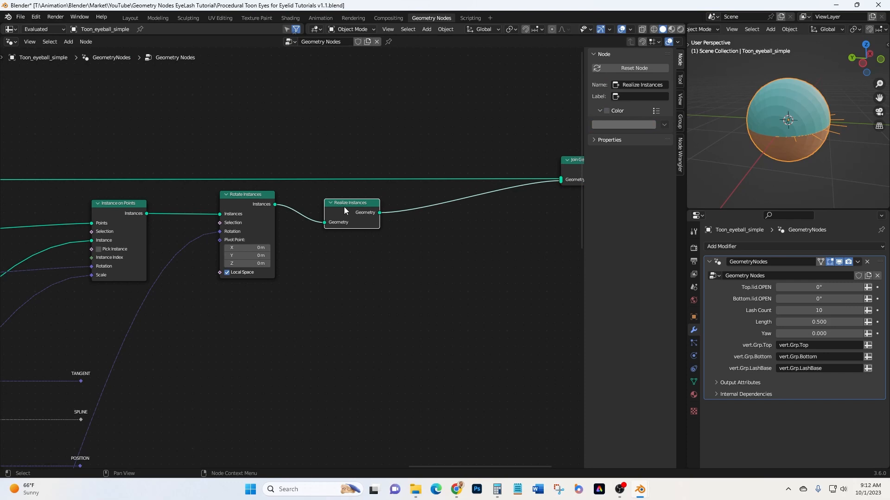
{"action": "left_click_drag", "start_coordinate": [346, 206], "coordinate": [349, 213]}
- Insert a Capture Attribute node on the link between Realize Instances and Join Geometry
{"action": "left_click", "coordinate": [70, 42]}
{"action": "left_click", "coordinate": [80, 51]}
{"action": "type", "text": "capture"}
{"action": "key", "text": "Return"}
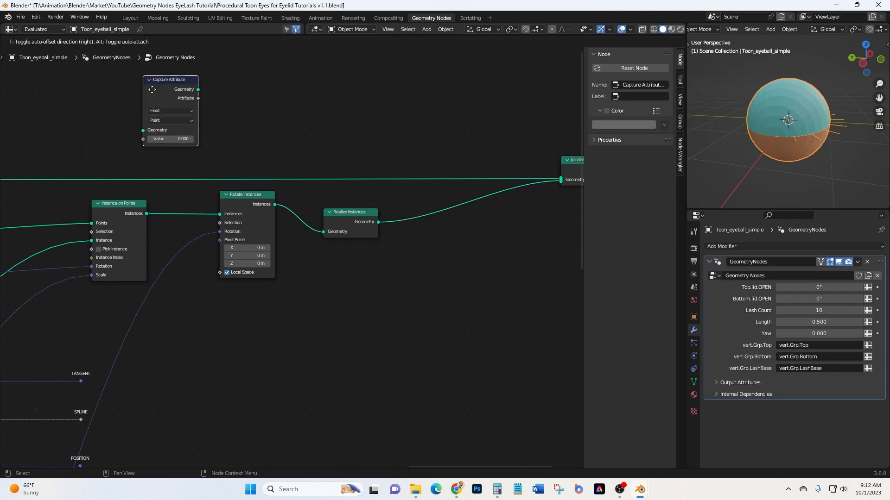
{"action": "left_click", "coordinate": [435, 217]}
{"action": "left_click_drag", "start_coordinate": [439, 215], "coordinate": [451, 228]}
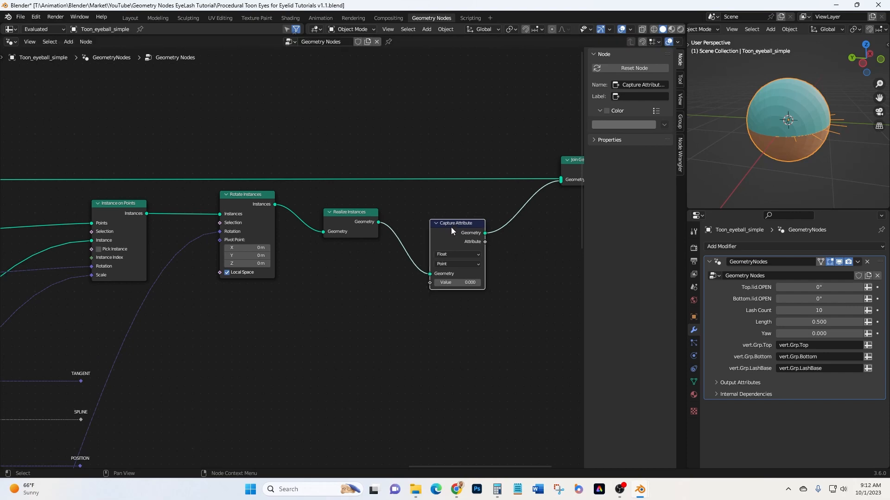
- Add a Position node directly beneath the new Capture Attribute node
{"action": "left_click", "coordinate": [68, 43]}
{"action": "left_click", "coordinate": [72, 48]}
{"action": "type", "text": "position"}
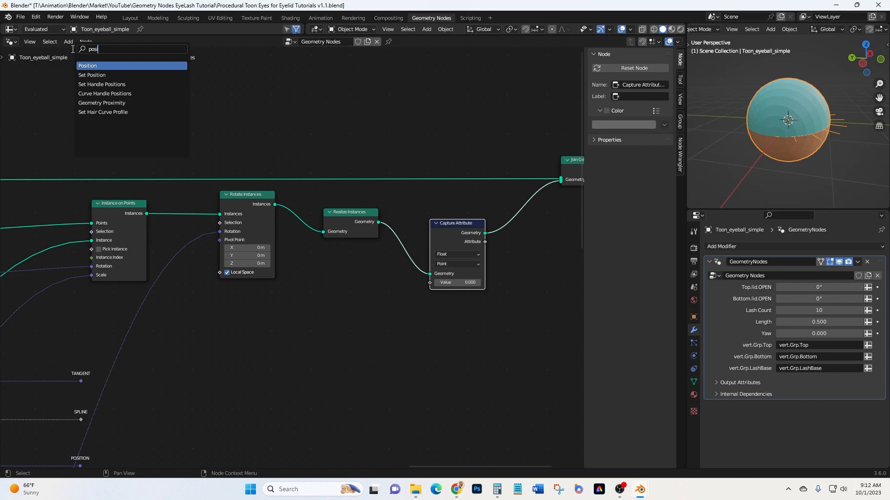
{"action": "key", "text": "Return"}
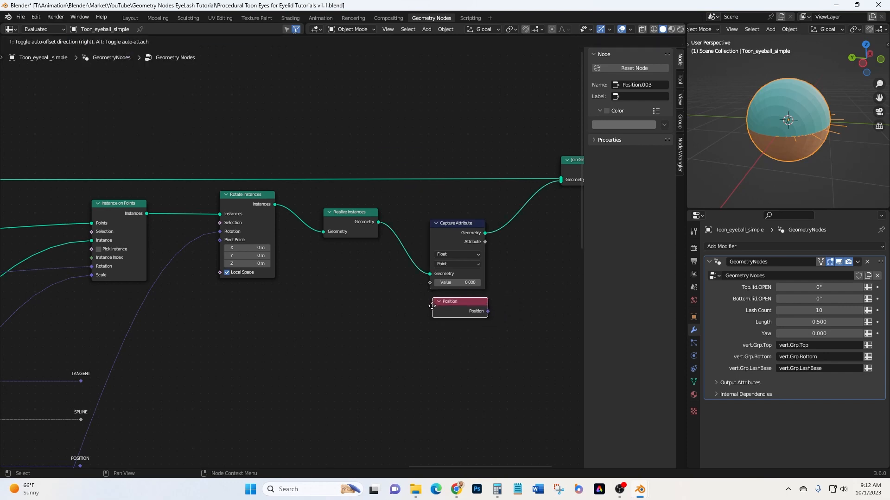
{"action": "left_click", "coordinate": [431, 310]}
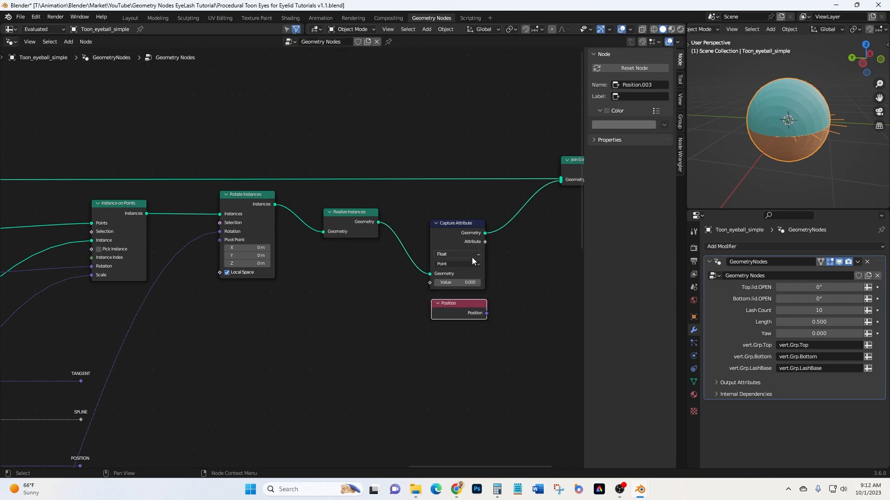
- Set the new Capture Attribute to Vector and connect the Position output to its Value input
{"action": "scroll", "coordinate": [472, 257], "scroll_direction": "up", "scroll_amount": 1}
{"action": "left_click", "coordinate": [447, 255]}
{"action": "left_click", "coordinate": [443, 285]}
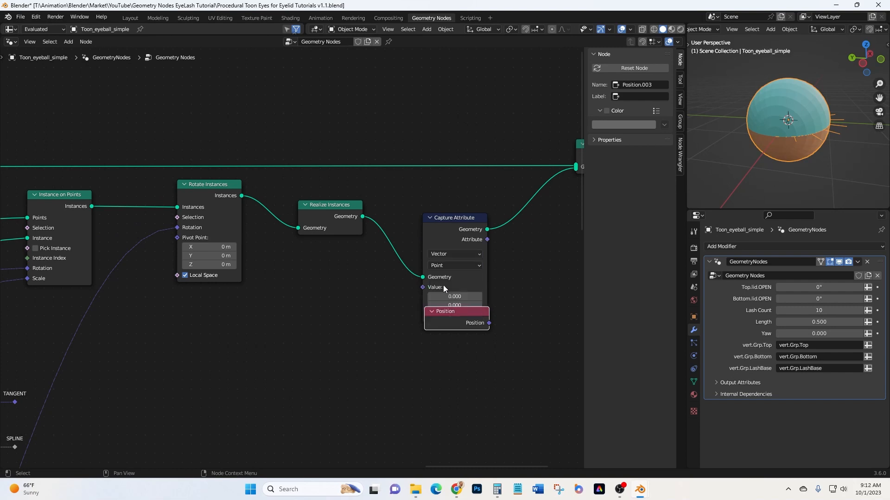
{"action": "left_click_drag", "start_coordinate": [489, 322], "coordinate": [423, 288]}
{"action": "left_click_drag", "start_coordinate": [464, 307], "coordinate": [460, 304]}
- Shift Join Geometry and Group Output along X to open space after Capture Attribute
{"action": "middle_click_drag", "start_coordinate": [513, 329], "coordinate": [235, 323]}
{"action": "left_click_drag", "start_coordinate": [266, 86], "coordinate": [488, 223]}
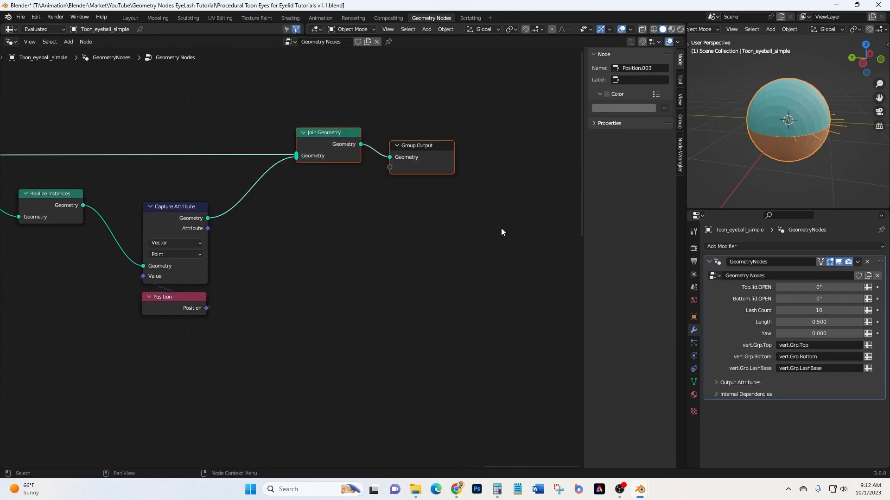
{"action": "key", "text": "g"}
{"action": "key", "text": "x"}
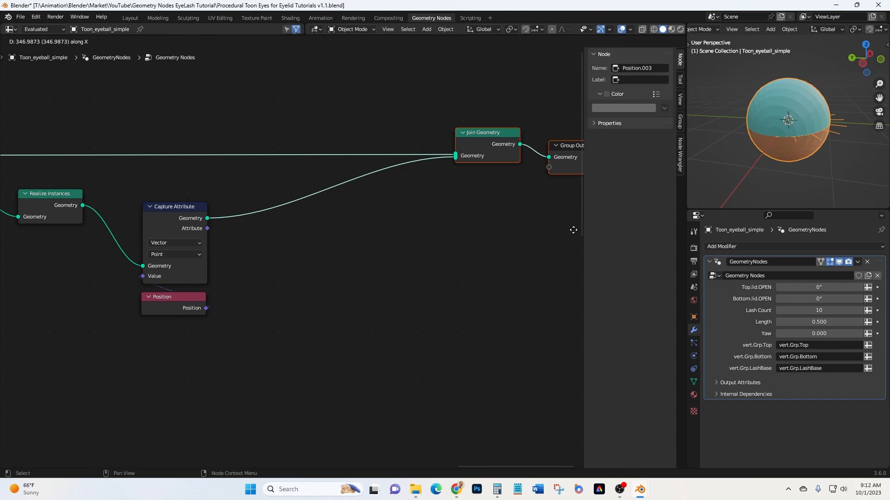
{"action": "left_click", "coordinate": [581, 229]}
- Insert a Set Position node on the link between Capture Attribute and Join Geometry
{"action": "middle_click_drag", "start_coordinate": [304, 275], "coordinate": [407, 274]}
{"action": "left_click", "coordinate": [68, 41]}
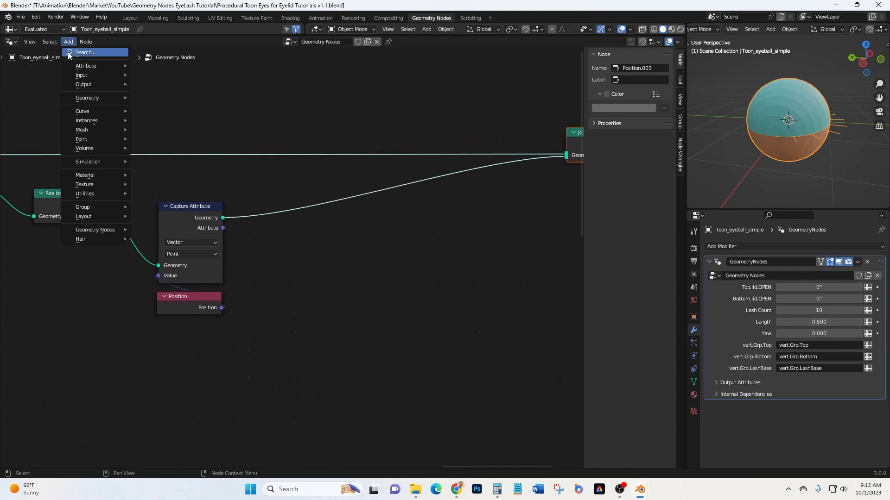
{"action": "left_click", "coordinate": [68, 52]}
{"action": "type", "text": "set pos"}
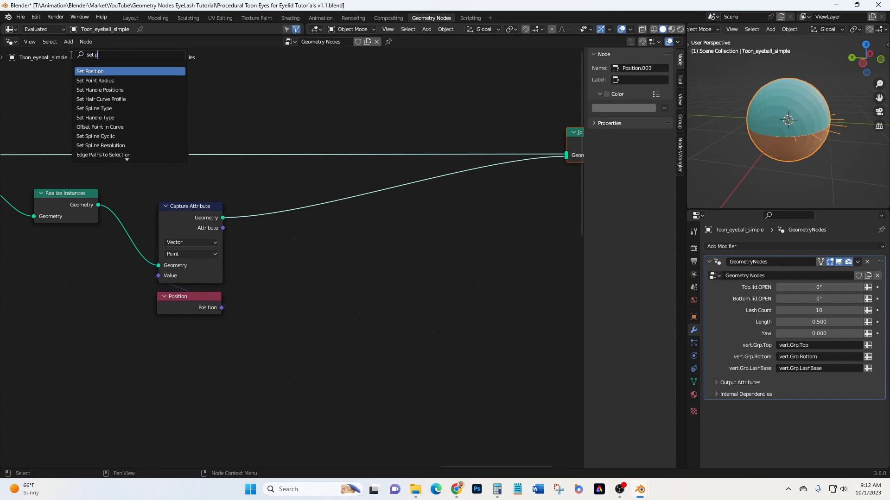
{"action": "key", "text": "Return"}
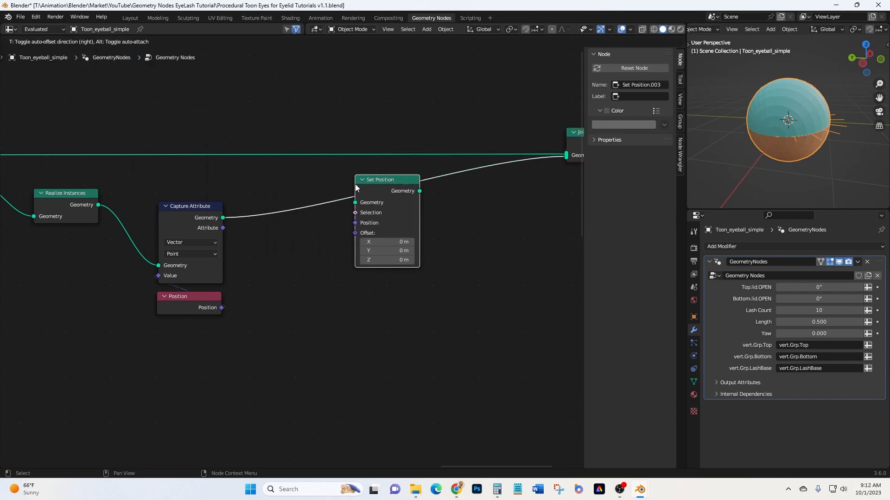
{"action": "left_click", "coordinate": [385, 188]}
{"action": "left_click_drag", "start_coordinate": [388, 180], "coordinate": [400, 195]}
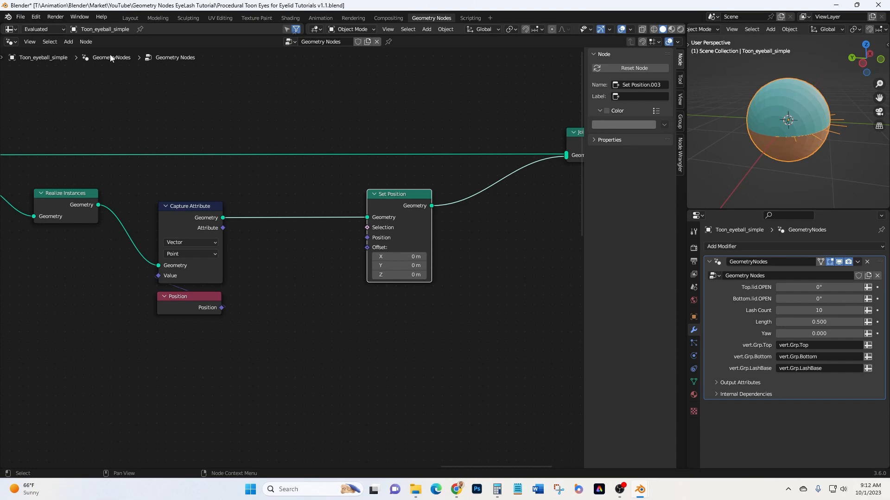
- Add a Vector Rotate node below and between Capture Attribute and Set Position
{"action": "left_click", "coordinate": [73, 43]}
{"action": "left_click", "coordinate": [80, 54]}
{"action": "type", "text": "vector rot"}
{"action": "key", "text": "Return"}
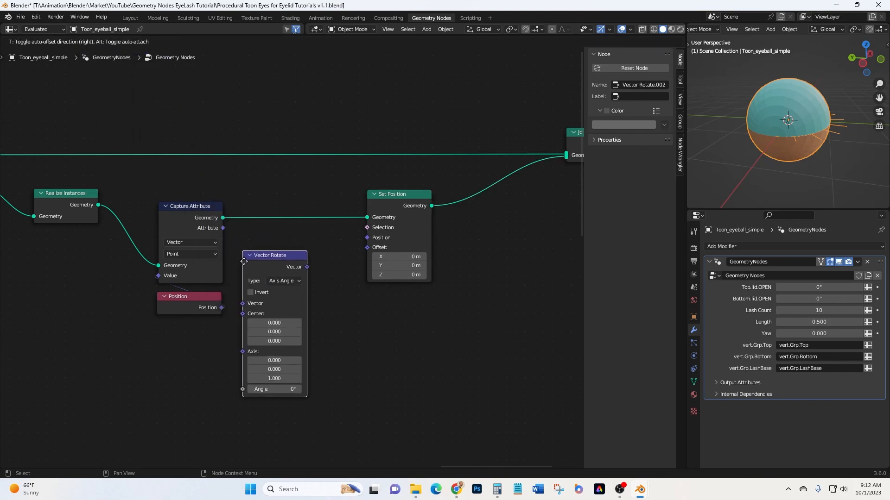
{"action": "left_click", "coordinate": [263, 293]}
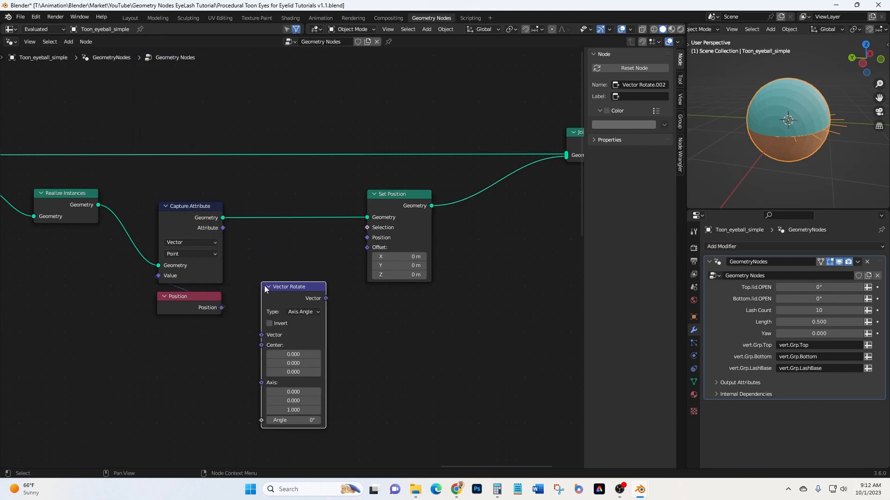
- Connect the captured Attribute to Vector Rotate's Vector input and the rotated Vector to Set Position's Position input
{"action": "left_click_drag", "start_coordinate": [224, 229], "coordinate": [262, 335]}
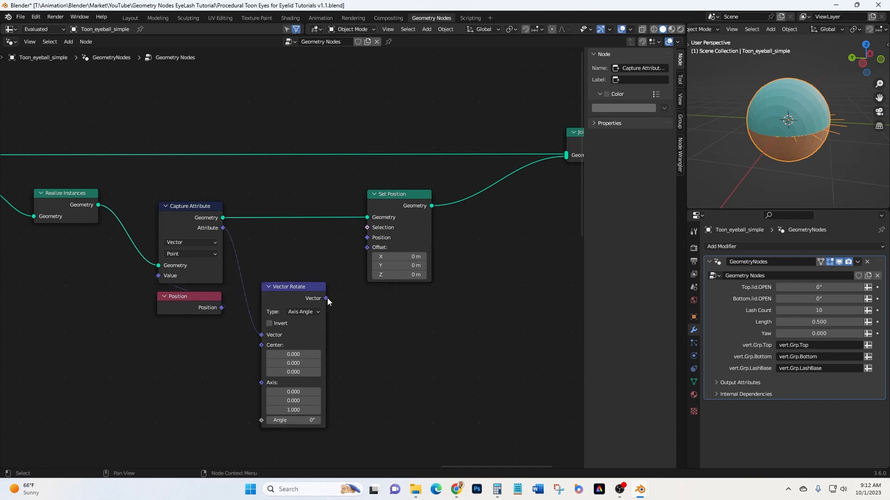
{"action": "left_click_drag", "start_coordinate": [327, 298], "coordinate": [364, 236]}
{"action": "middle_click_drag", "start_coordinate": [368, 332], "coordinate": [446, 298]}
{"action": "scroll", "coordinate": [269, 335], "scroll_direction": "down", "scroll_amount": 3}
{"action": "middle_click_drag", "start_coordinate": [268, 335], "coordinate": [367, 274]}
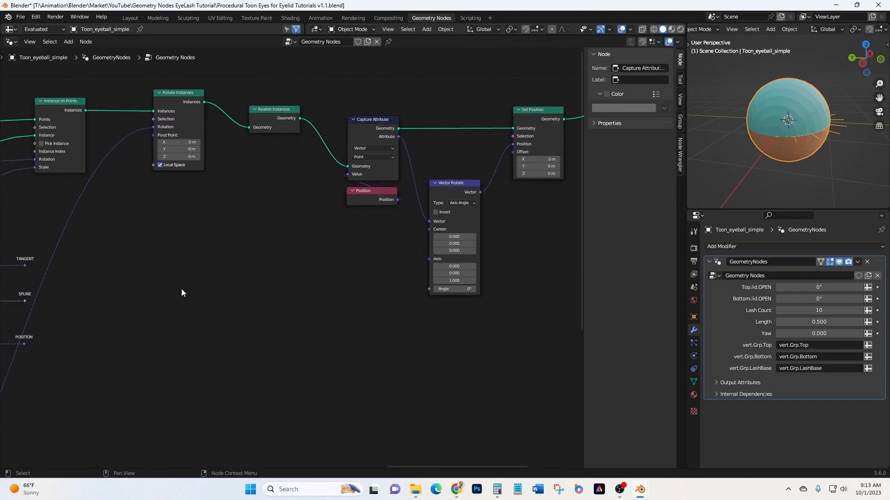
- Shift the TANGENT, SPLINE and POSITION reroutes along X to just before the Vector Rotate node
{"action": "middle_click_drag", "start_coordinate": [192, 290], "coordinate": [238, 297]}
{"action": "left_click_drag", "start_coordinate": [40, 245], "coordinate": [97, 356]}
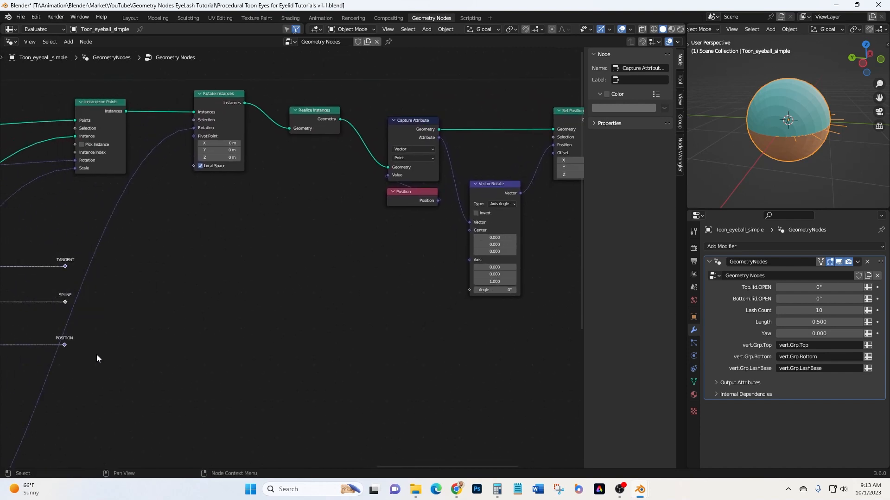
{"action": "key", "text": "g"}
{"action": "key", "text": "x"}
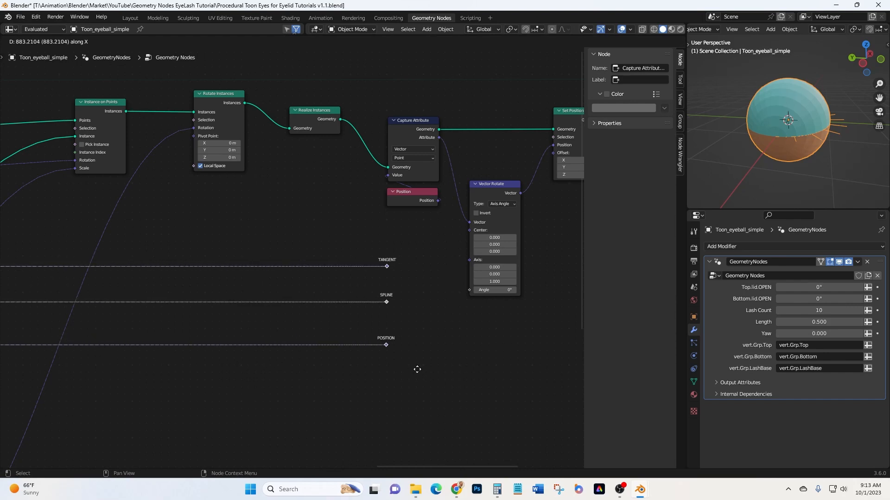
{"action": "left_click", "coordinate": [387, 368]}
- Connect the TANGENT reroute to Vector Rotate's Axis input and the POSITION reroute to its Center input
{"action": "scroll", "coordinate": [448, 388], "scroll_direction": "up", "scroll_amount": 3}
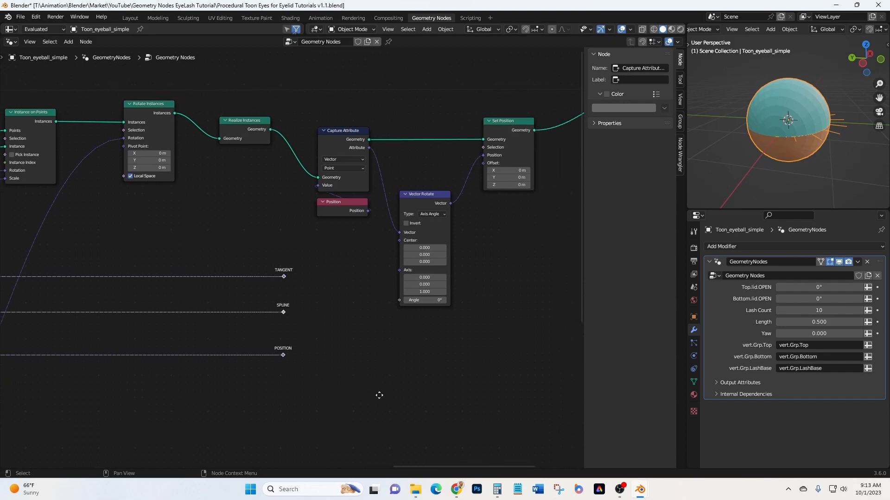
{"action": "left_click", "coordinate": [323, 279]}
{"action": "left_click_drag", "start_coordinate": [257, 262], "coordinate": [410, 253]}
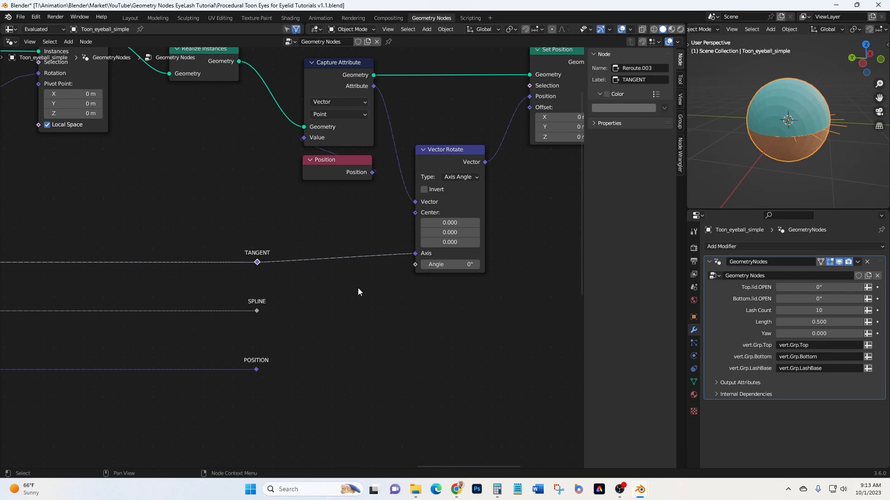
{"action": "left_click_drag", "start_coordinate": [256, 369], "coordinate": [412, 213]}
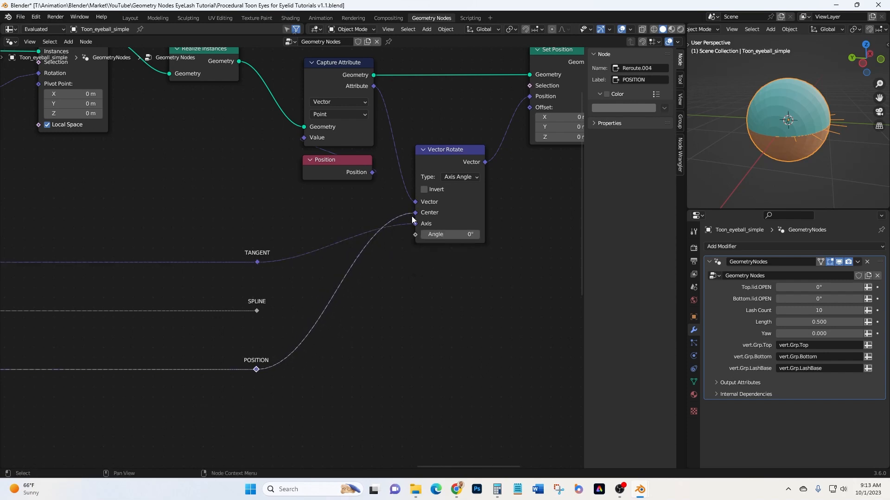
{"action": "middle_click_drag", "start_coordinate": [405, 324], "coordinate": [402, 282]}
{"action": "middle_click_drag", "start_coordinate": [453, 257], "coordinate": [422, 287]}
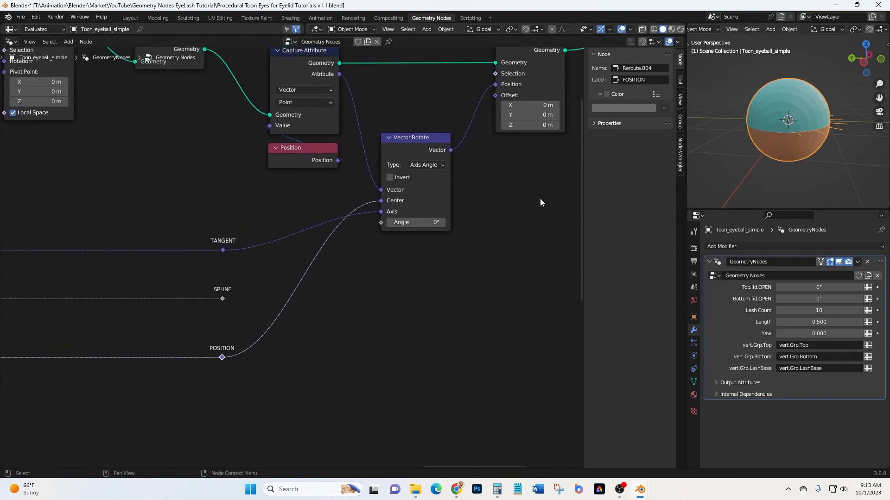
{"action": "mouse_move", "coordinate": [425, 222]}
{"action": "left_mouse_down"}
{"action": "mouse_move", "coordinate": [432, 221]}
{"action": "mouse_move", "coordinate": [395, 222]}
{"action": "mouse_move", "coordinate": [431, 222]}
{"action": "mouse_move", "coordinate": [422, 222]}
{"action": "left_mouse_up"}
{"action": "right_click", "coordinate": [424, 223]}
- Add a Math node below the POSITION reroute and set its operation to Multiply Add
{"action": "middle_click_drag", "start_coordinate": [388, 318], "coordinate": [440, 298]}
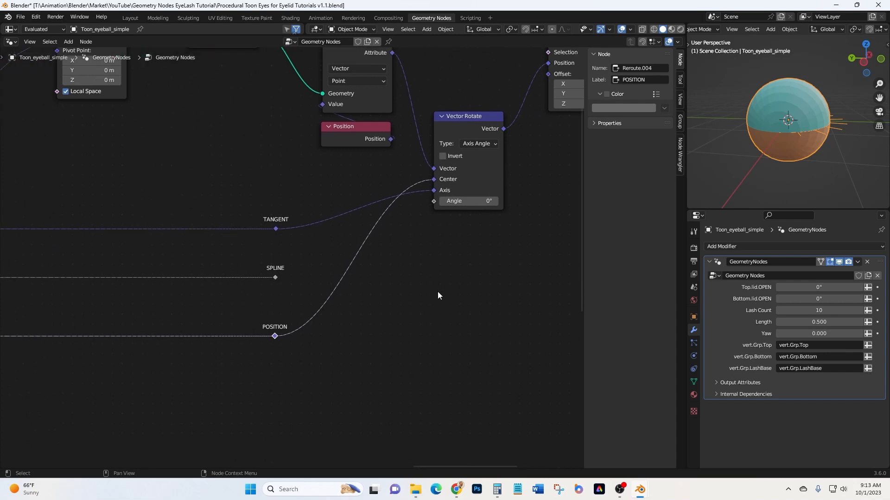
{"action": "left_click", "coordinate": [68, 41]}
{"action": "left_click", "coordinate": [75, 51]}
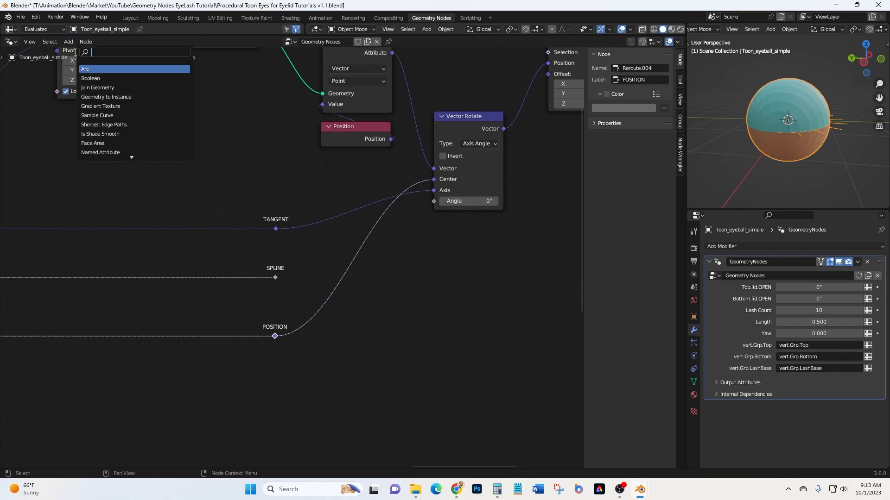
{"action": "type", "text": "ma"}
{"action": "key", "text": "Return"}
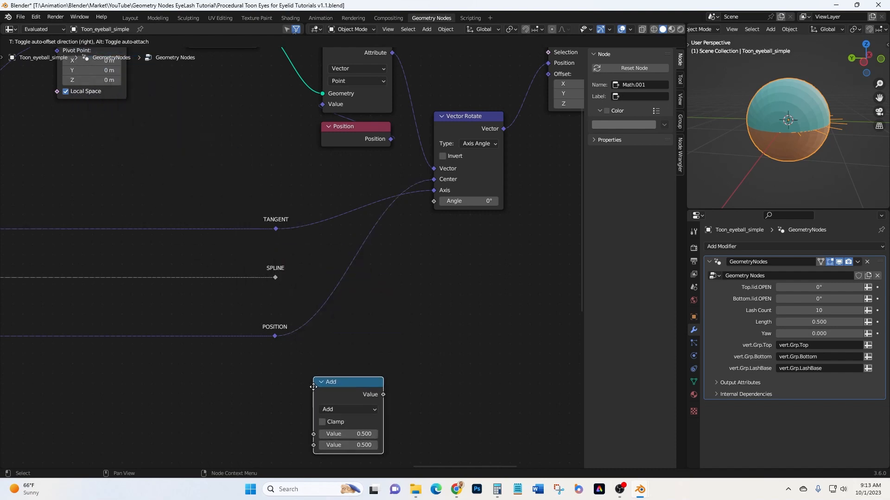
{"action": "left_click", "coordinate": [314, 388]}
{"action": "left_click_drag", "start_coordinate": [366, 386], "coordinate": [317, 386]}
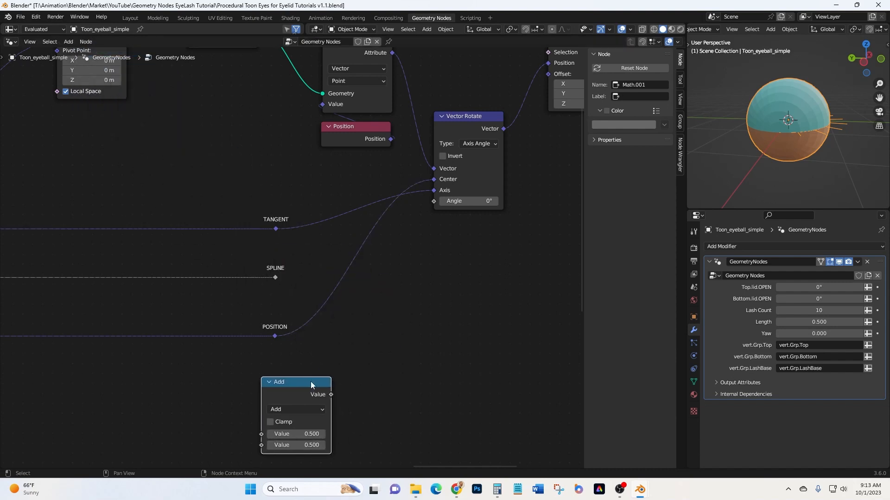
{"action": "middle_click_drag", "start_coordinate": [348, 387], "coordinate": [389, 340]}
{"action": "left_click", "coordinate": [359, 366]}
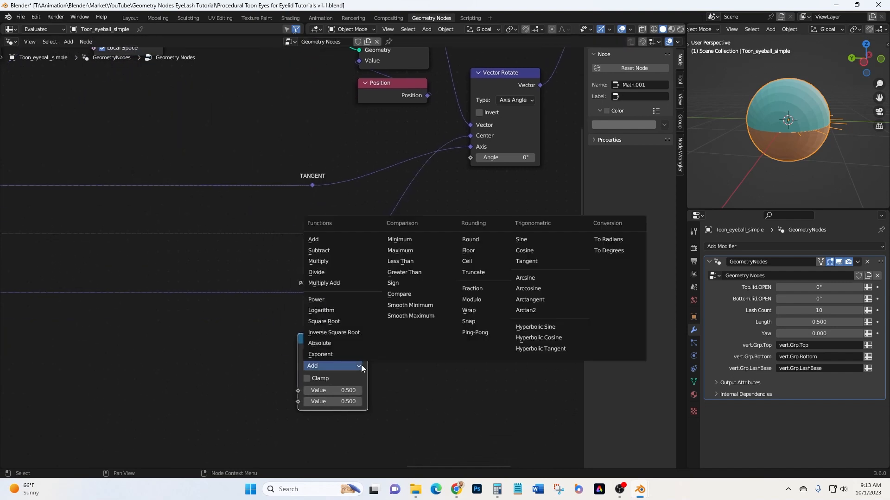
{"action": "left_click", "coordinate": [331, 284]}
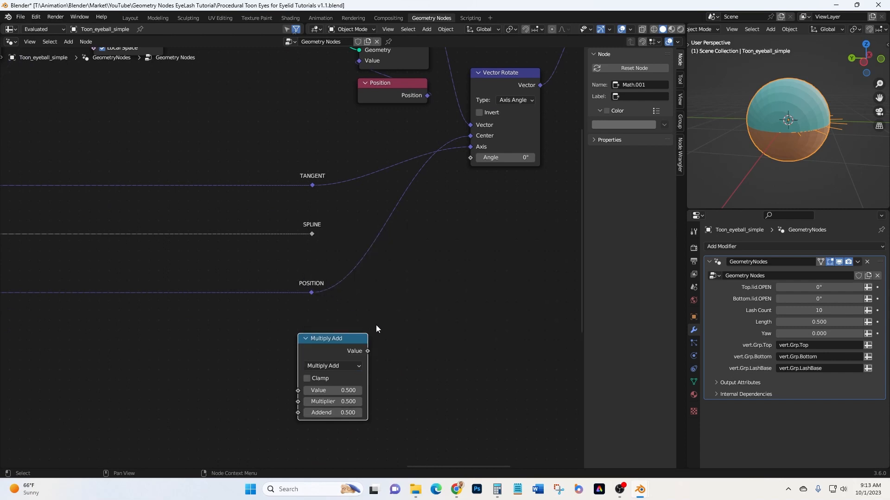
- Add a Group Input node immediately before the Multiply Add node
{"action": "middle_click_drag", "start_coordinate": [376, 325], "coordinate": [429, 321]}
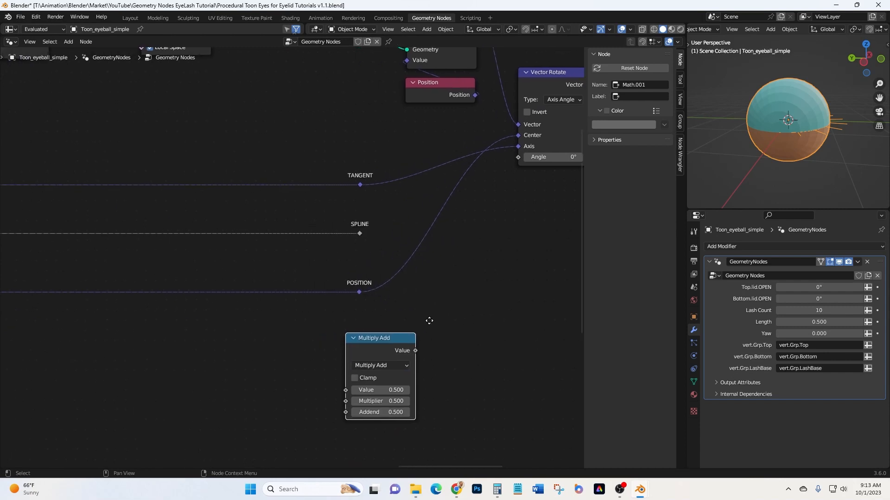
{"action": "left_click", "coordinate": [68, 41]}
{"action": "left_click", "coordinate": [77, 52]}
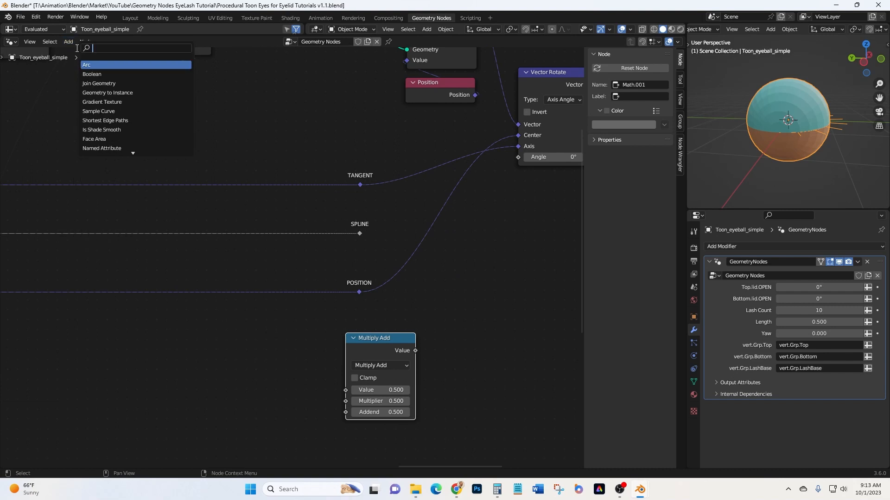
{"action": "type", "text": "gro"}
{"action": "key", "text": "Return"}
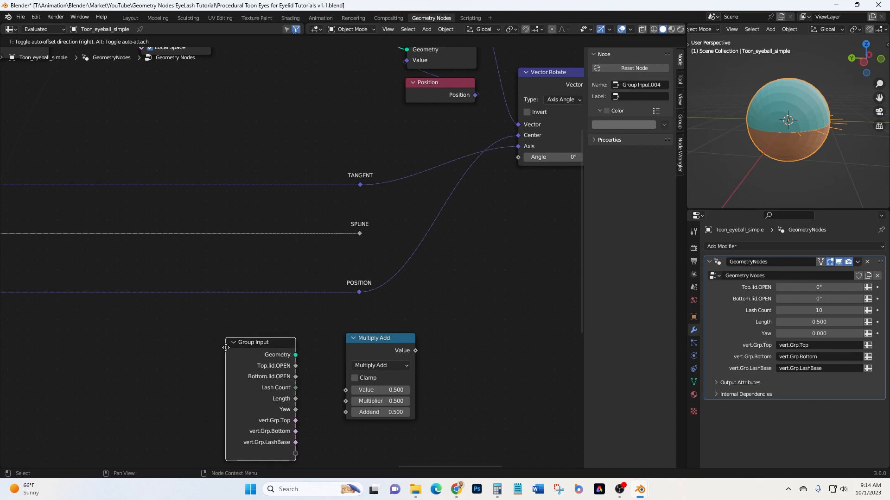
{"action": "left_click", "coordinate": [226, 346]}
{"action": "middle_click_drag", "start_coordinate": [455, 369], "coordinate": [428, 319]}
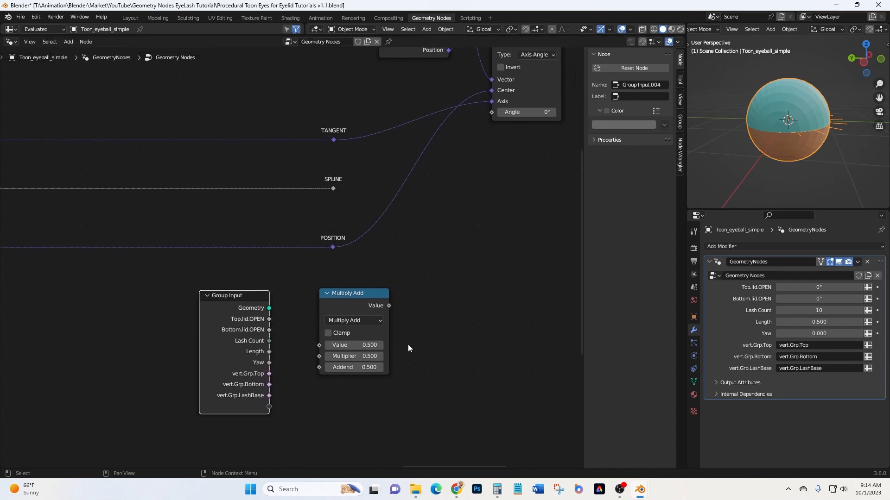
- Expose Multiply Add's Multiplier as a new group input and rename that input Curl
{"action": "left_click", "coordinate": [318, 355]}
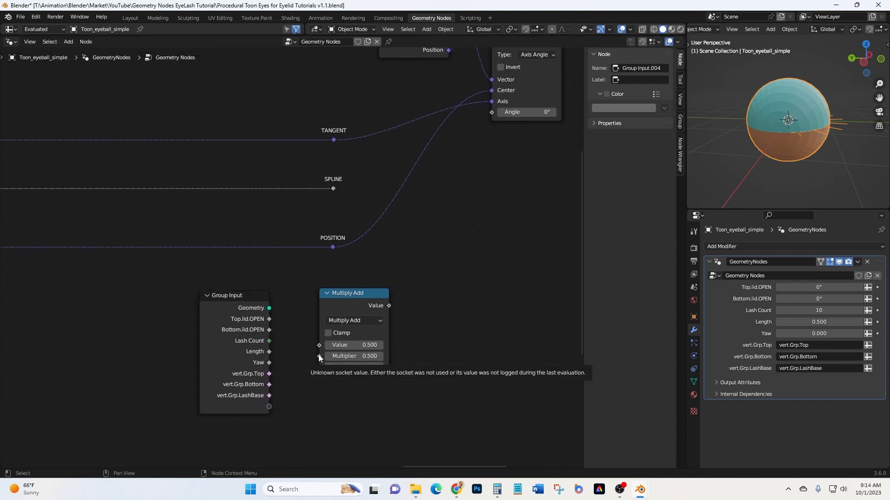
{"action": "left_click_drag", "start_coordinate": [316, 357], "coordinate": [272, 407]}
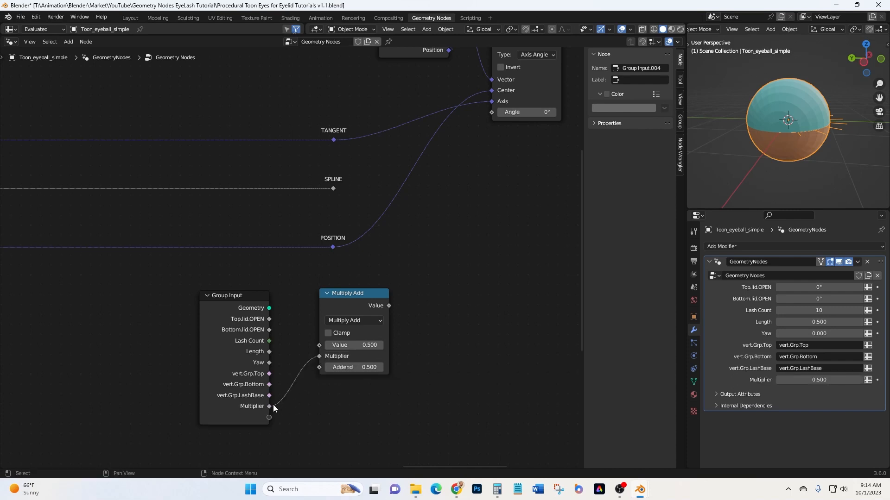
{"action": "left_click", "coordinate": [680, 126]}
{"action": "scroll", "coordinate": [631, 108], "scroll_direction": "down", "scroll_amount": 5}
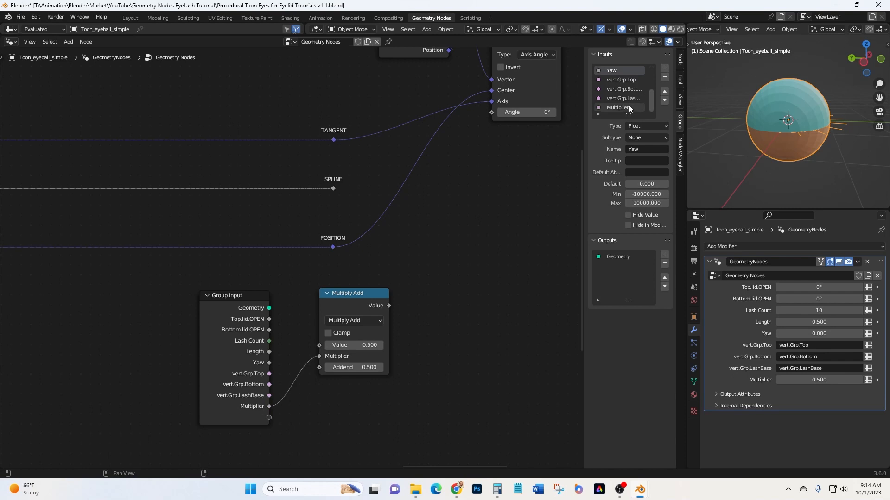
{"action": "left_click", "coordinate": [631, 108]}
{"action": "left_click", "coordinate": [648, 150]}
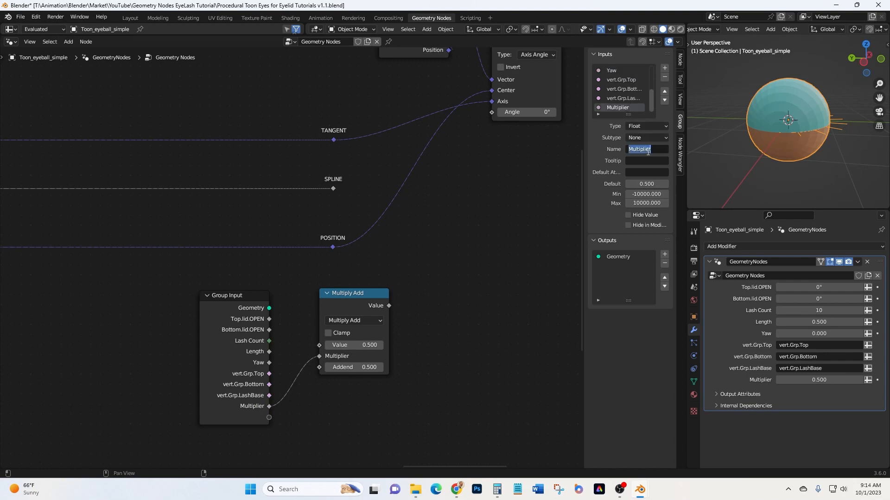
{"action": "type", "text": "Curl"}
{"action": "key", "text": "Return"}
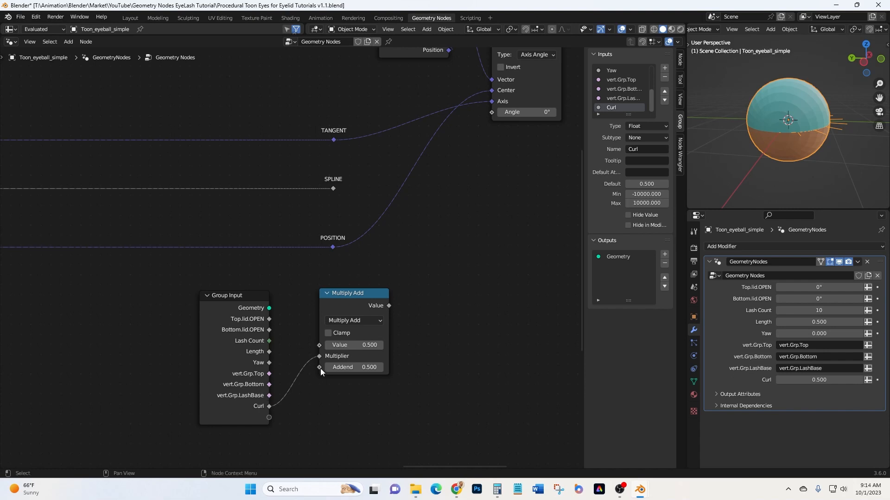
- Expose Multiply Add's Addend as a new group input and rename that input Rotate
{"action": "left_click_drag", "start_coordinate": [319, 368], "coordinate": [268, 417]}
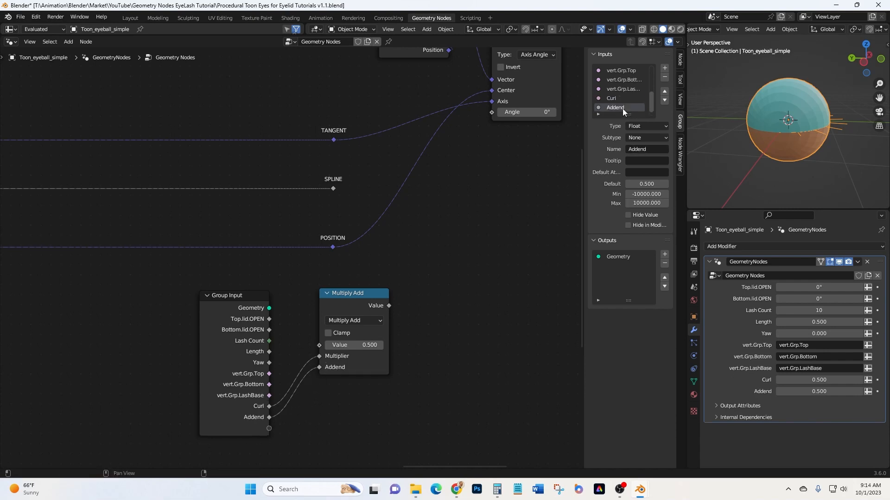
{"action": "left_click", "coordinate": [645, 150]}
{"action": "type", "text": "Rotate"}
{"action": "key", "text": "Return"}
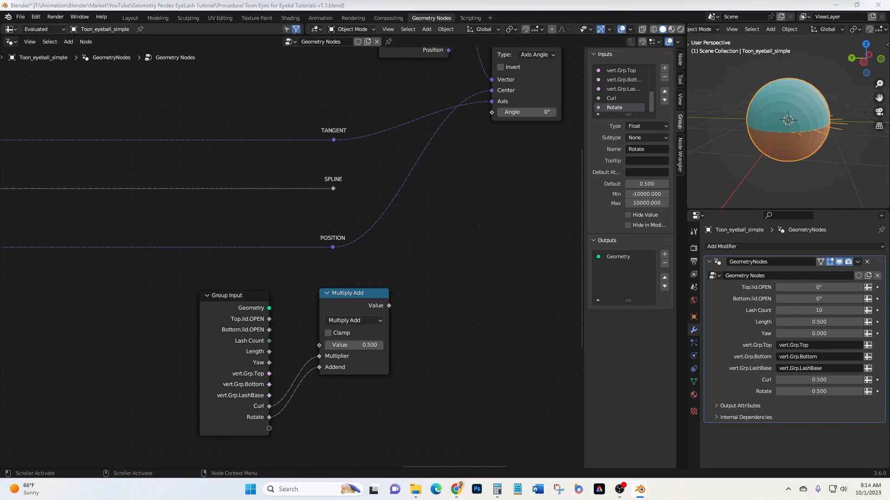
- Connect the captured Attribute from the Eyelash Curve frame to Multiply Add's Value input, and Multiply Add's output to Vector Rotate's Angle
{"action": "middle_click_drag", "start_coordinate": [215, 368], "coordinate": [287, 242]}
{"action": "scroll", "coordinate": [221, 269], "scroll_direction": "down", "scroll_amount": 2}
{"action": "scroll", "coordinate": [151, 282], "scroll_direction": "down", "scroll_amount": 1}
{"action": "middle_click_drag", "start_coordinate": [151, 282], "coordinate": [277, 287]}
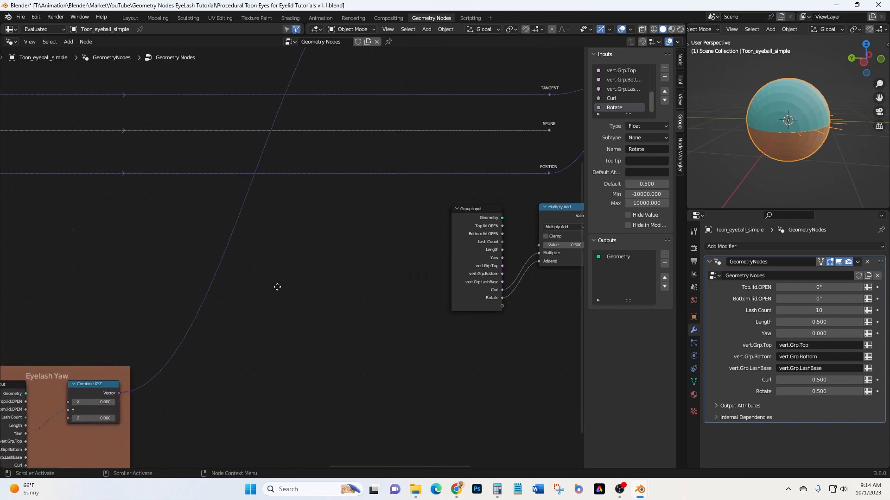
{"action": "scroll", "coordinate": [276, 285], "scroll_direction": "down", "scroll_amount": 2}
{"action": "scroll", "coordinate": [163, 273], "scroll_direction": "down", "scroll_amount": 1}
{"action": "middle_click_drag", "start_coordinate": [163, 274], "coordinate": [281, 286]}
{"action": "scroll", "coordinate": [192, 285], "scroll_direction": "down", "scroll_amount": 2}
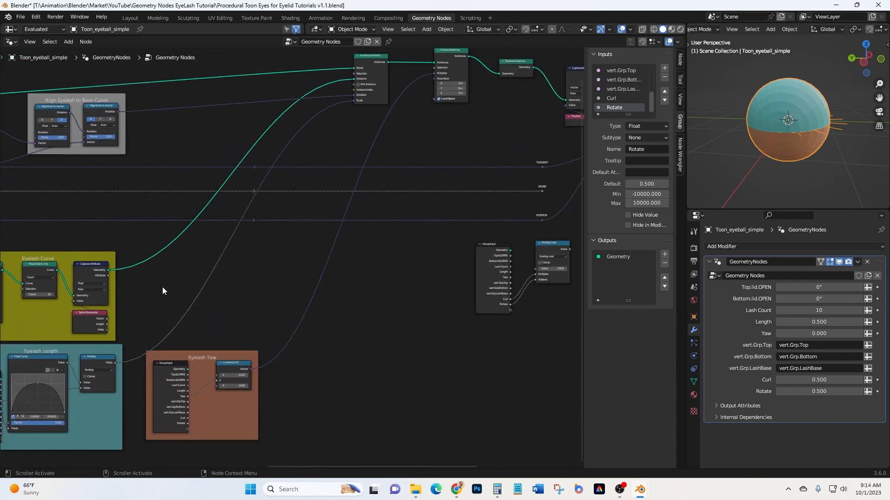
{"action": "scroll", "coordinate": [153, 284], "scroll_direction": "up", "scroll_amount": 6}
{"action": "scroll", "coordinate": [102, 280], "scroll_direction": "down", "scroll_amount": 1}
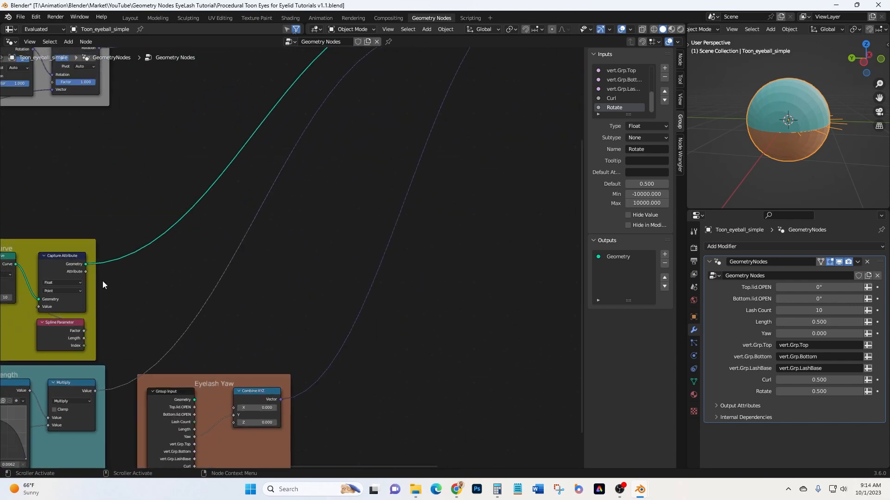
{"action": "middle_click_drag", "start_coordinate": [119, 284], "coordinate": [153, 284]}
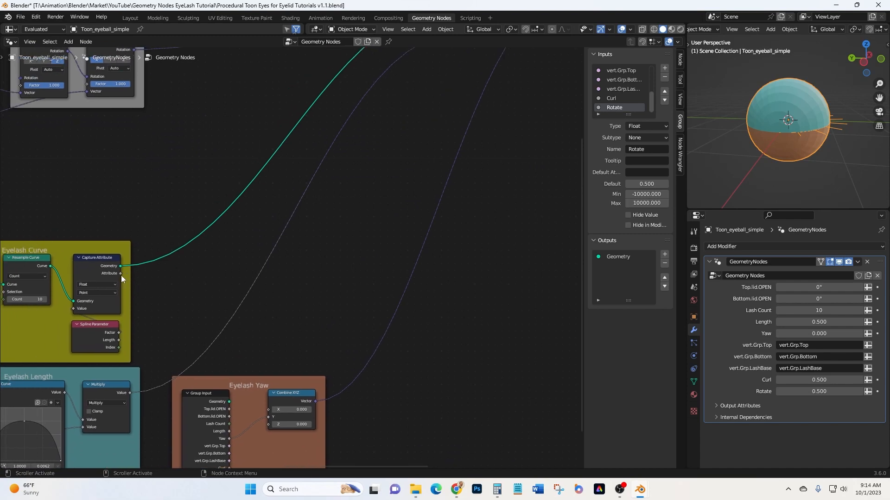
{"action": "left_click_drag", "start_coordinate": [120, 273], "coordinate": [490, 263]}
{"action": "middle_click_drag", "start_coordinate": [493, 305], "coordinate": [313, 347]}
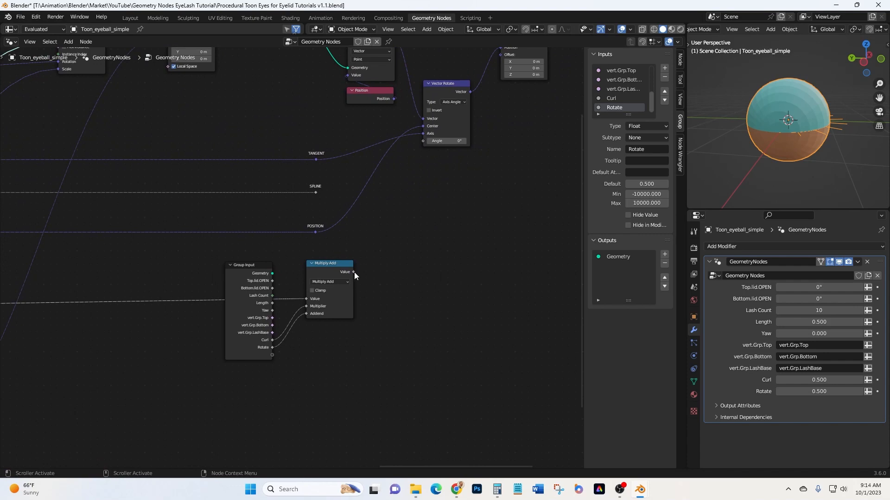
{"action": "left_click_drag", "start_coordinate": [353, 271], "coordinate": [421, 142]}
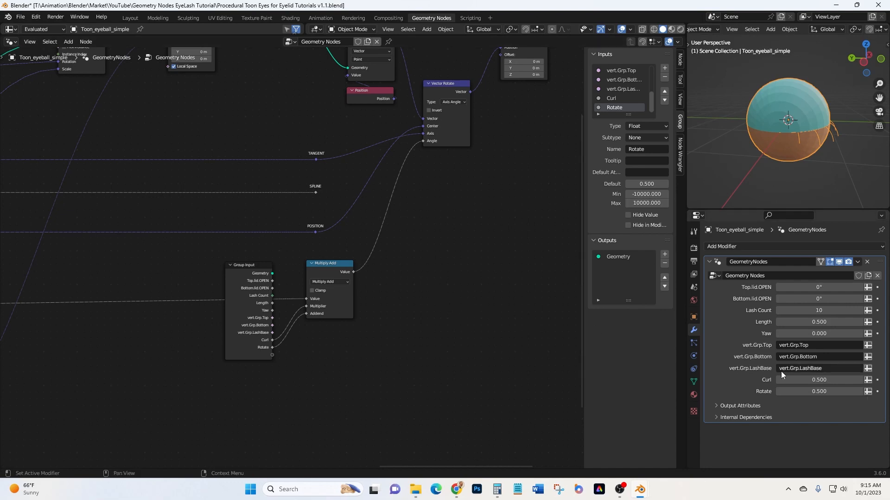
- Reorder the group inputs so Curl and Rotate come directly after Yaw, ahead of vert.Grp.Top
{"action": "left_click", "coordinate": [618, 98]}
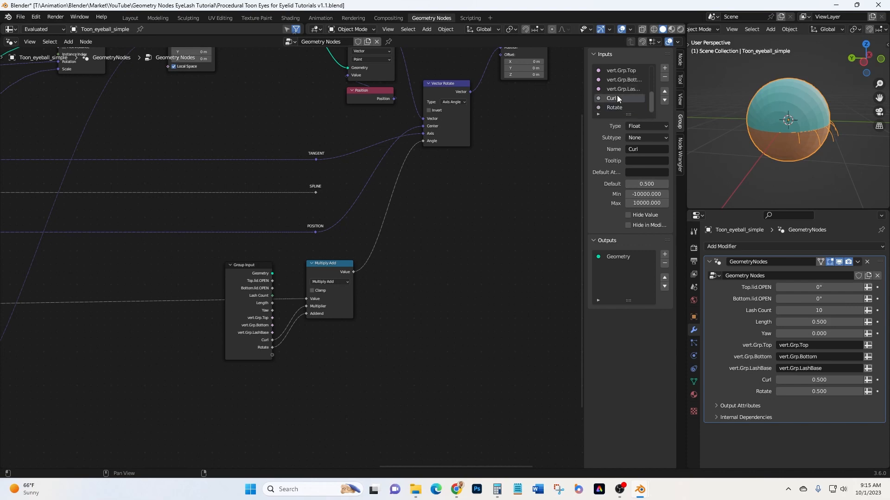
{"action": "left_click", "coordinate": [665, 92]}
{"action": "left_click", "coordinate": [664, 91]}
{"action": "left_click", "coordinate": [665, 92]}
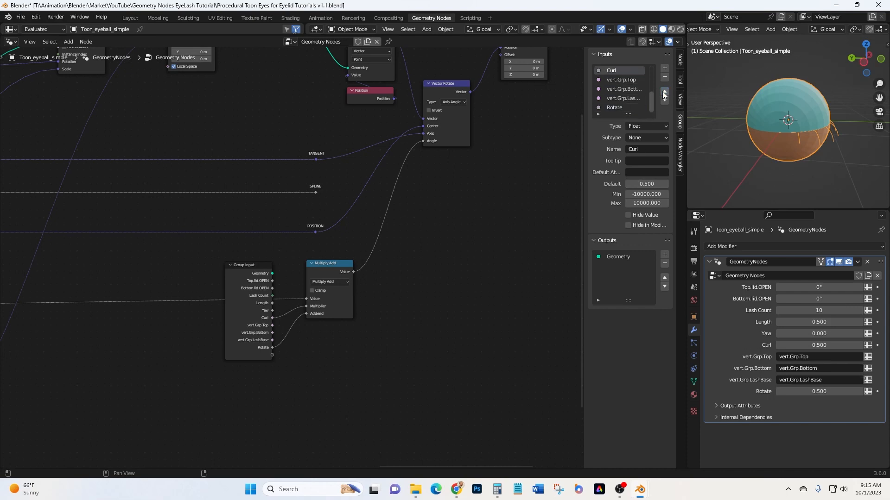
{"action": "left_click", "coordinate": [624, 107]}
{"action": "left_click", "coordinate": [665, 91]}
{"action": "left_click", "coordinate": [665, 92]}
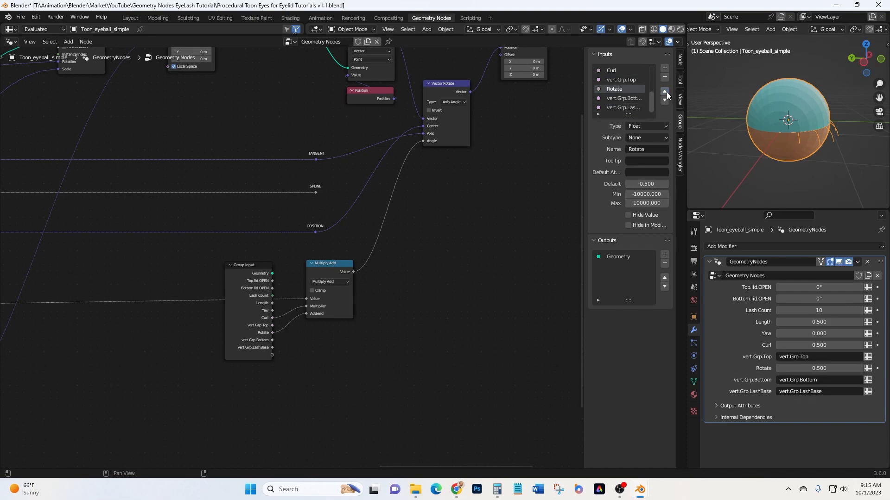
{"action": "left_click", "coordinate": [665, 92]}
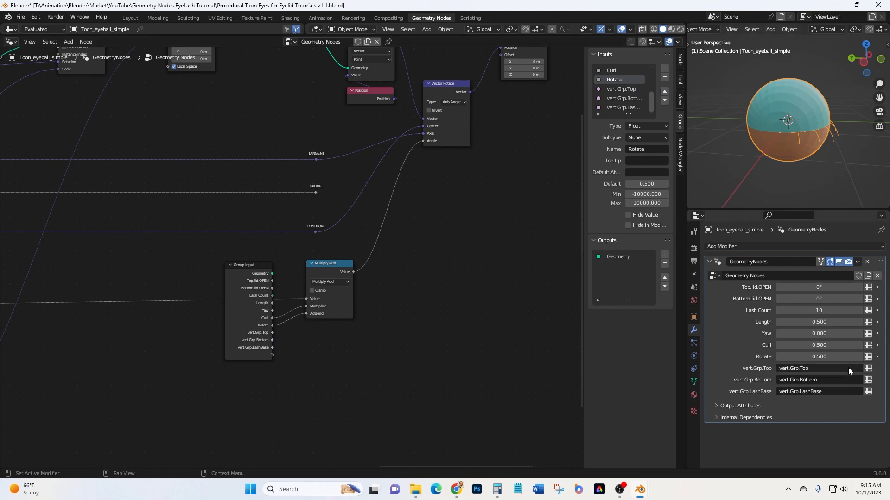
- Set both Curl and Rotate to 0 in the GeometryNodes modifier
{"action": "left_click_drag", "start_coordinate": [833, 347], "coordinate": [833, 356]}
{"action": "type", "text": "0"}
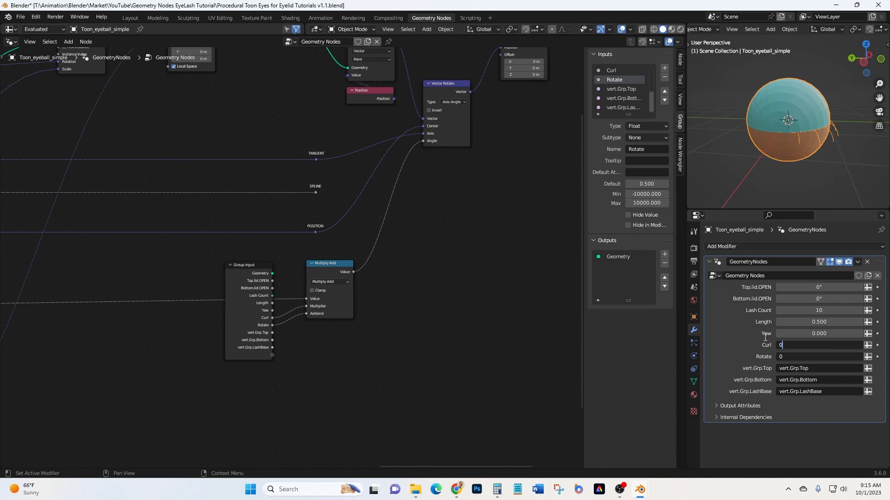
{"action": "key", "text": "Return"}
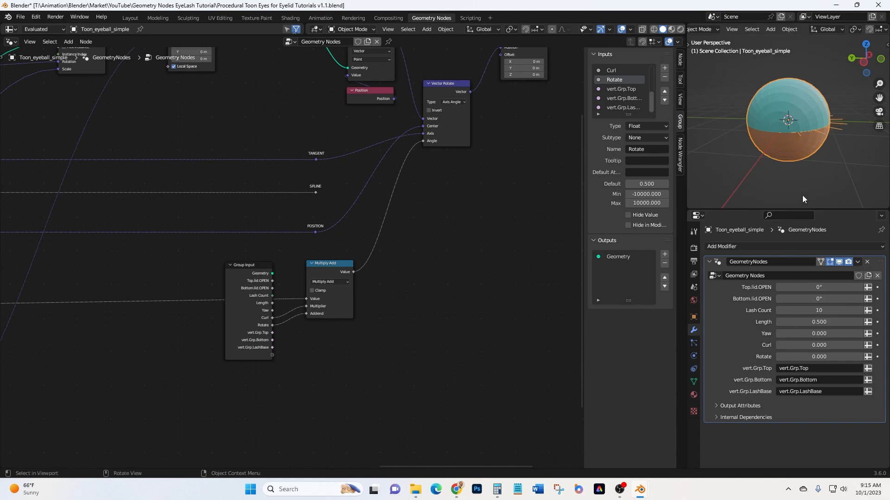
- Set the modifier's Length to 0.860, Curl to -0.220 and Rotate to 0.420
{"action": "scroll", "coordinate": [810, 138], "scroll_direction": "up", "scroll_amount": 1}
{"action": "left_click_drag", "start_coordinate": [816, 322], "coordinate": [821, 322]}
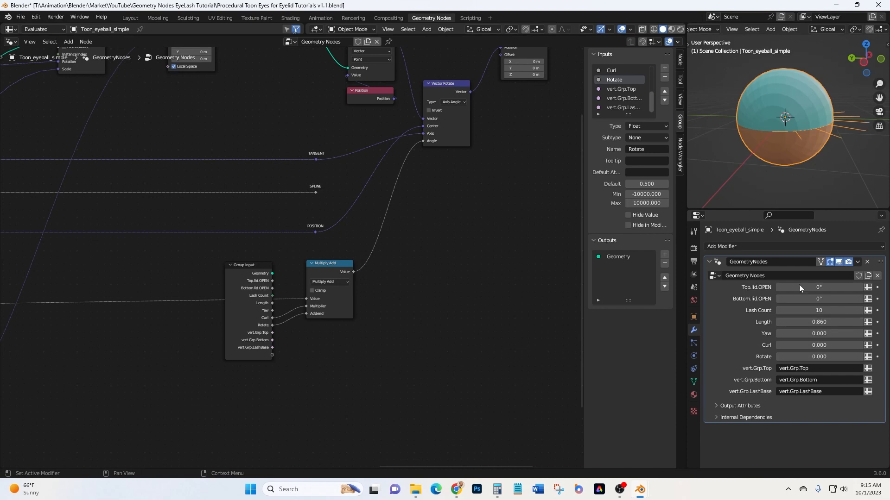
{"action": "left_click_drag", "start_coordinate": [808, 345], "coordinate": [817, 362]}
{"action": "right_click", "coordinate": [808, 345]}
{"action": "left_click_drag", "start_coordinate": [809, 346], "coordinate": [830, 357]}
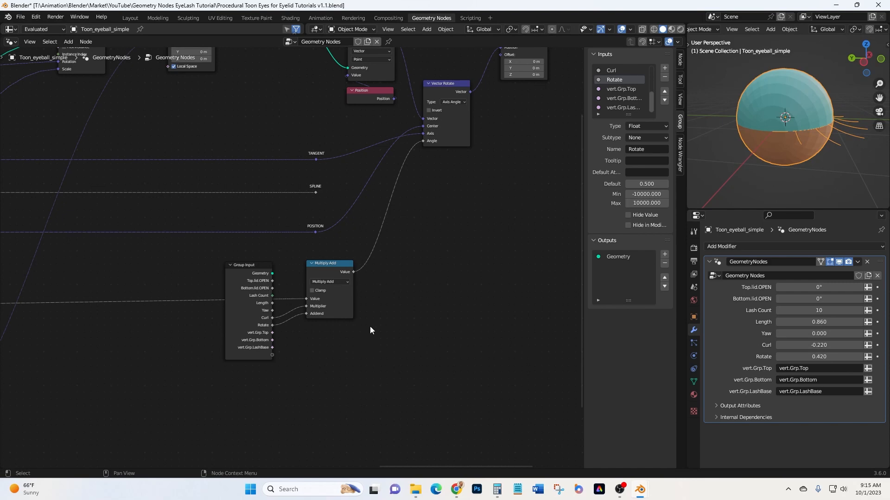
- Frame the Group Input and Multiply Add nodes together and label the frame Curl and Rotate
{"action": "left_click_drag", "start_coordinate": [178, 250], "coordinate": [393, 390]}
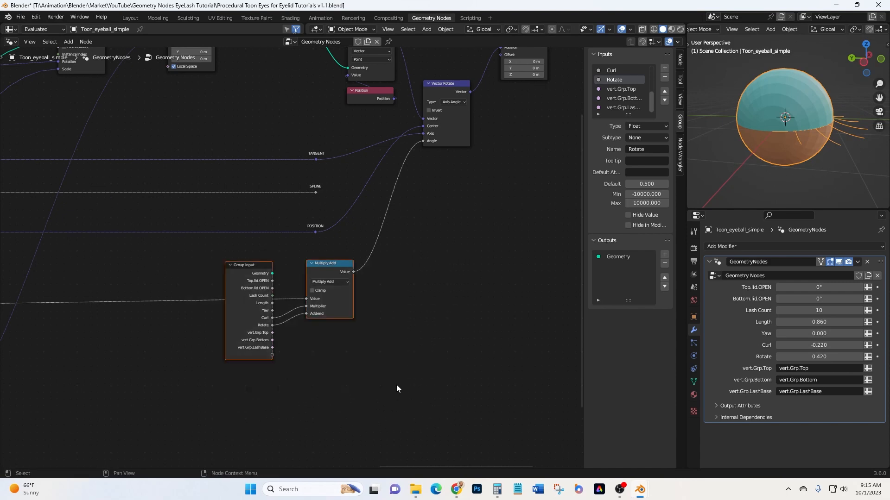
{"action": "key", "text": "ctrl+j"}
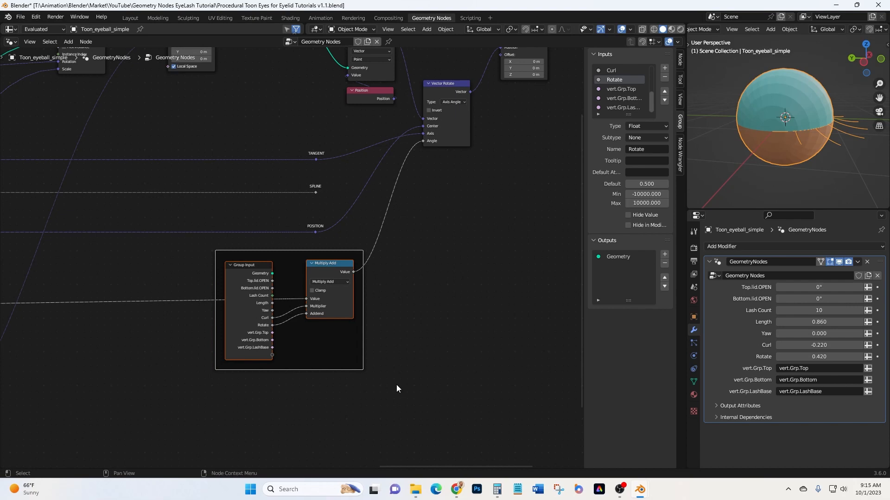
{"action": "left_click", "coordinate": [680, 59]}
{"action": "left_click", "coordinate": [652, 77]}
{"action": "type", "text": "Curl and Rotate"}
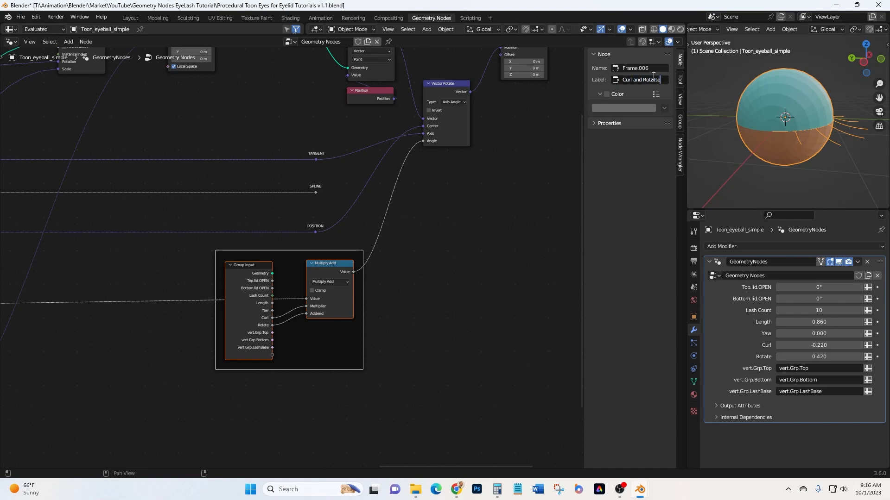
{"action": "key", "text": "Return"}
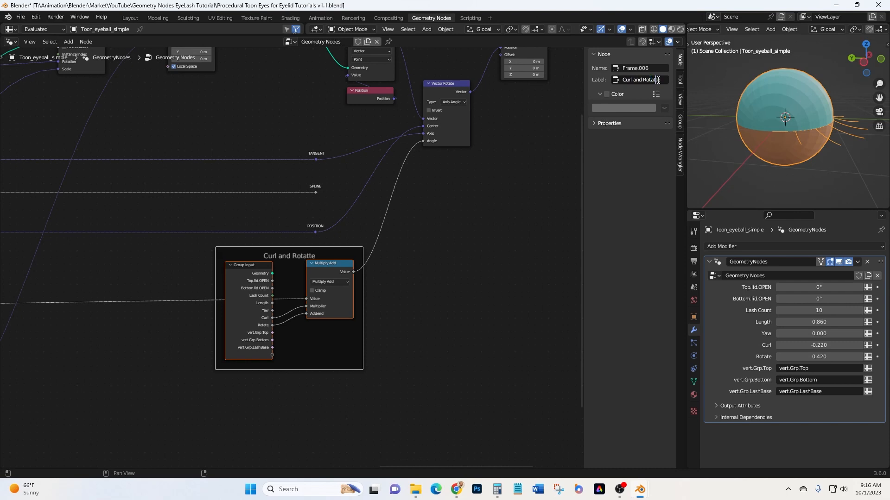
{"action": "key", "text": "BackSpace"}
{"action": "left_click", "coordinate": [647, 163]}
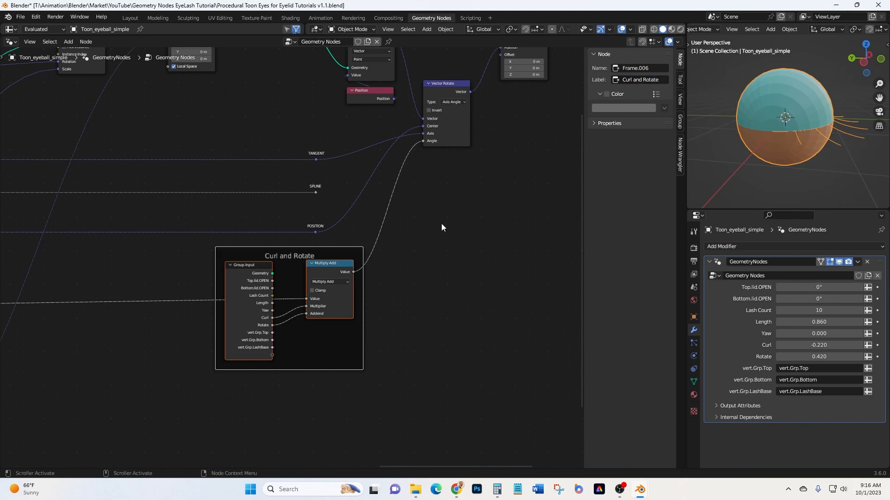
- Give the Curl and Rotate frame a custom magenta color and move it further left of the Vector Rotate node
{"action": "left_click", "coordinate": [607, 94]}
{"action": "left_click", "coordinate": [610, 106]}
{"action": "left_click_drag", "start_coordinate": [629, 149], "coordinate": [642, 166]}
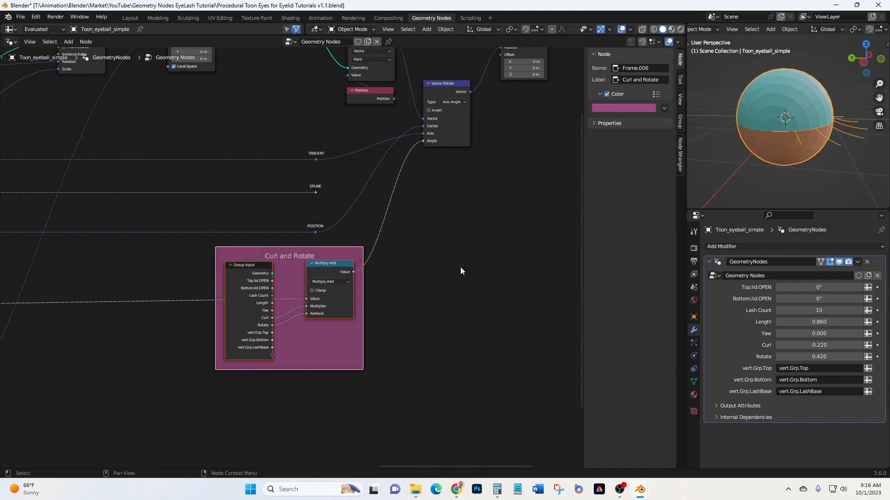
{"action": "middle_click_drag", "start_coordinate": [422, 300], "coordinate": [471, 286]}
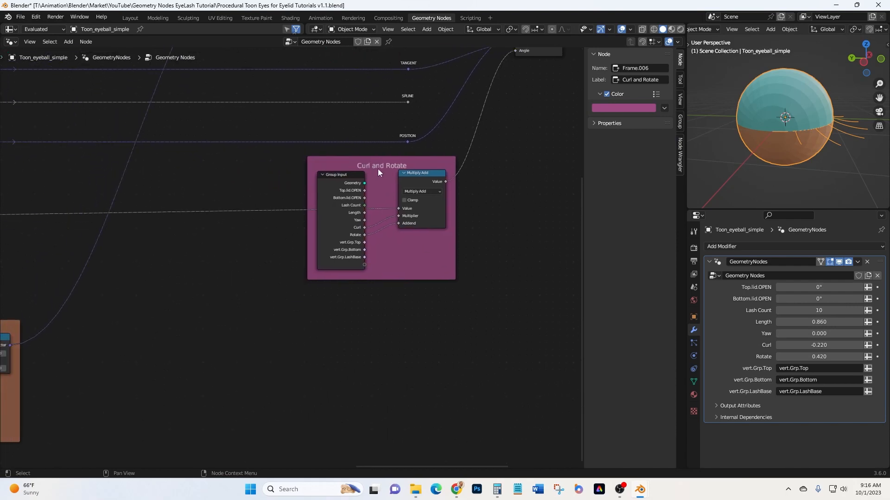
{"action": "left_click_drag", "start_coordinate": [378, 170], "coordinate": [228, 175]}
{"action": "middle_click_drag", "start_coordinate": [440, 234], "coordinate": [359, 342]}
{"action": "middle_click_drag", "start_coordinate": [808, 139], "coordinate": [788, 144]}
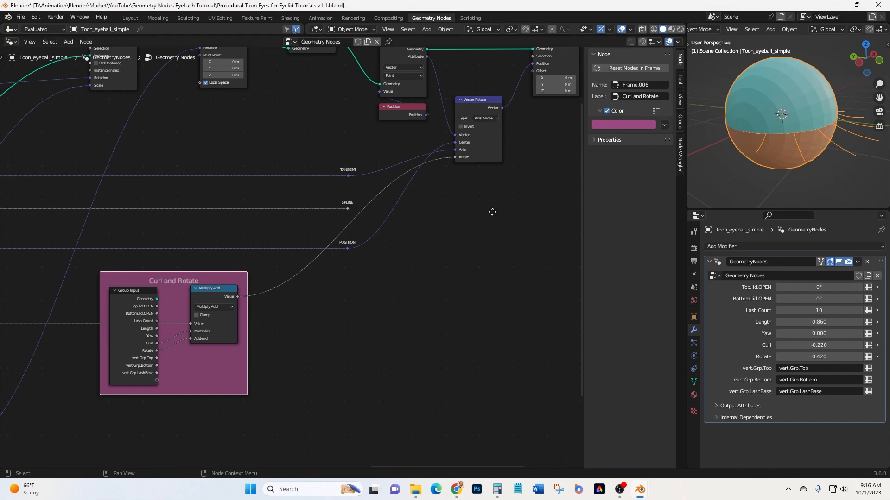
- Add a Set Curve Radius node in the empty area between Set Position and Group Output, below Join Geometry
{"action": "middle_click_drag", "start_coordinate": [494, 211], "coordinate": [308, 293]}
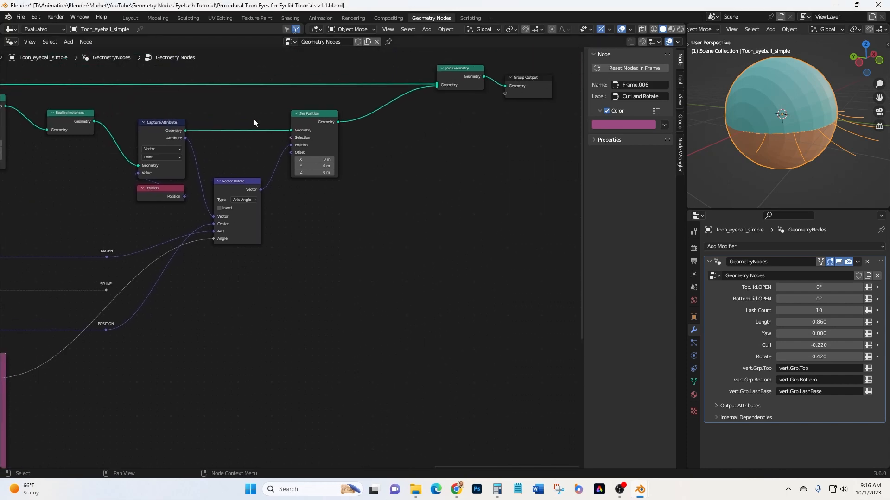
{"action": "left_click", "coordinate": [69, 42]}
{"action": "left_click", "coordinate": [75, 51]}
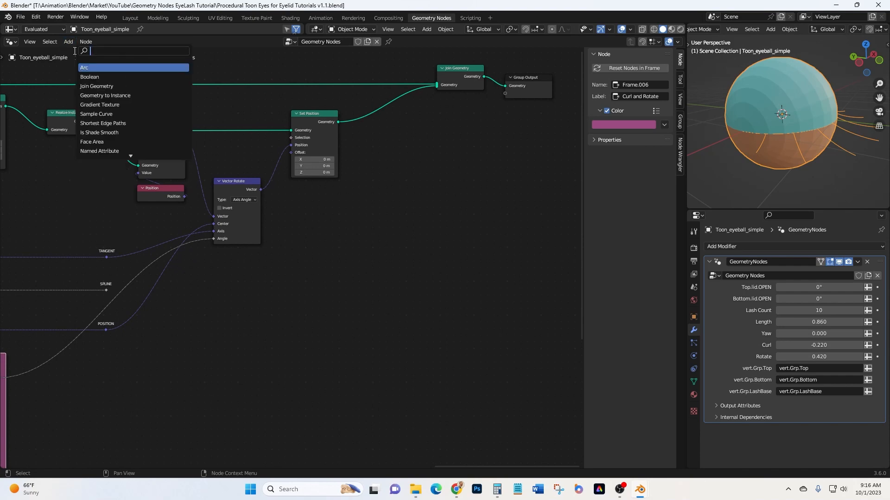
{"action": "type", "text": "set curv"}
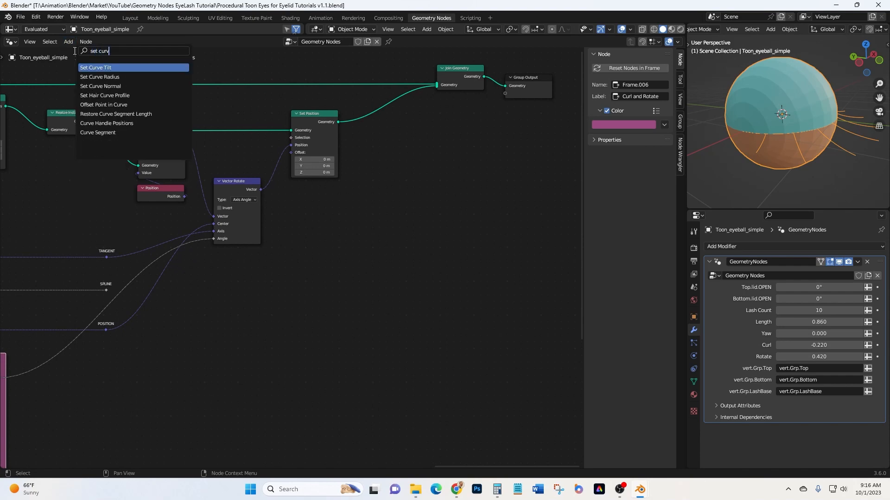
{"action": "type", "text": "e ra"}
{"action": "key", "text": "Return"}
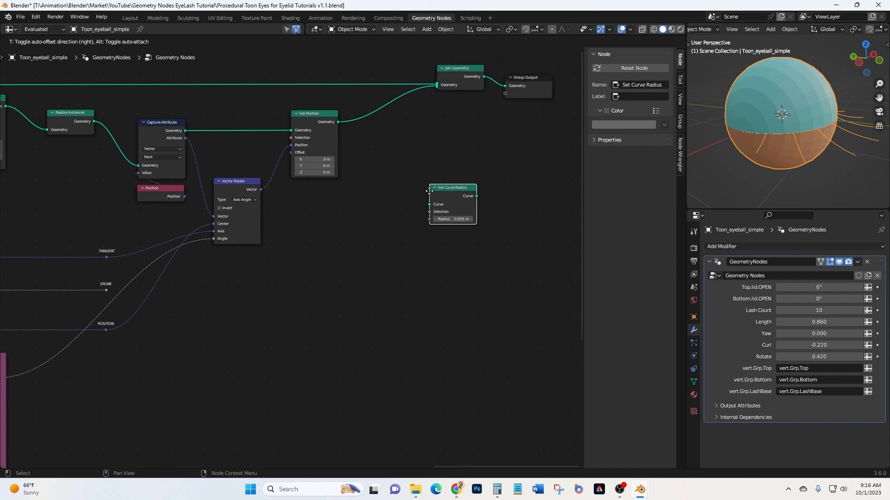
{"action": "left_click", "coordinate": [430, 193]}
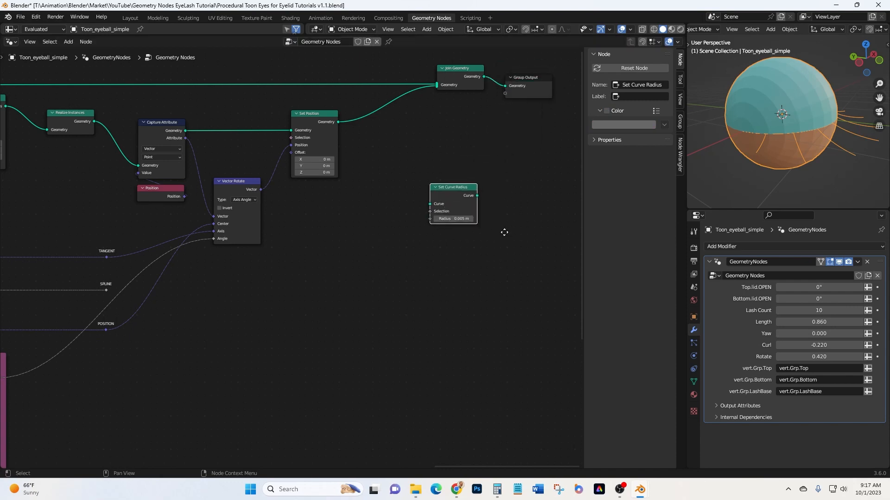
- Add a Curve Circle node directly below Set Curve Radius
{"action": "scroll", "coordinate": [477, 225], "scroll_direction": "up", "scroll_amount": 3}
{"action": "left_click", "coordinate": [68, 41]}
{"action": "left_click", "coordinate": [79, 54]}
{"action": "type", "text": "curve cir"}
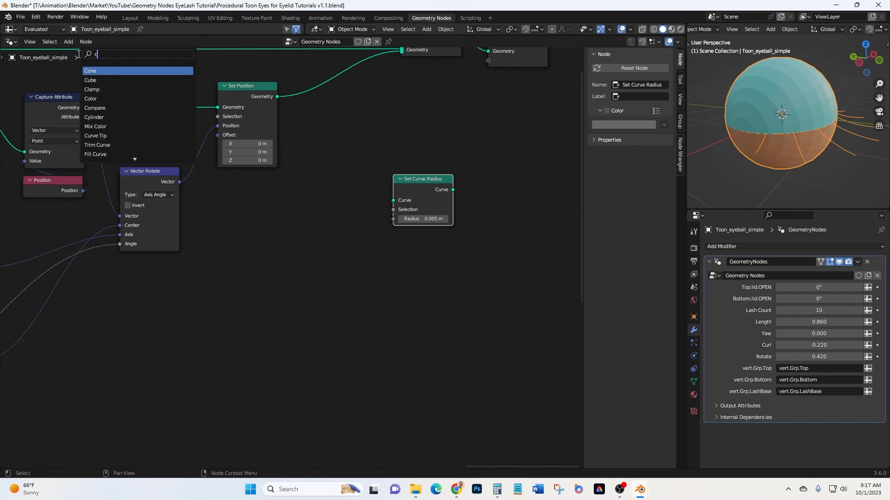
{"action": "key", "text": "Return"}
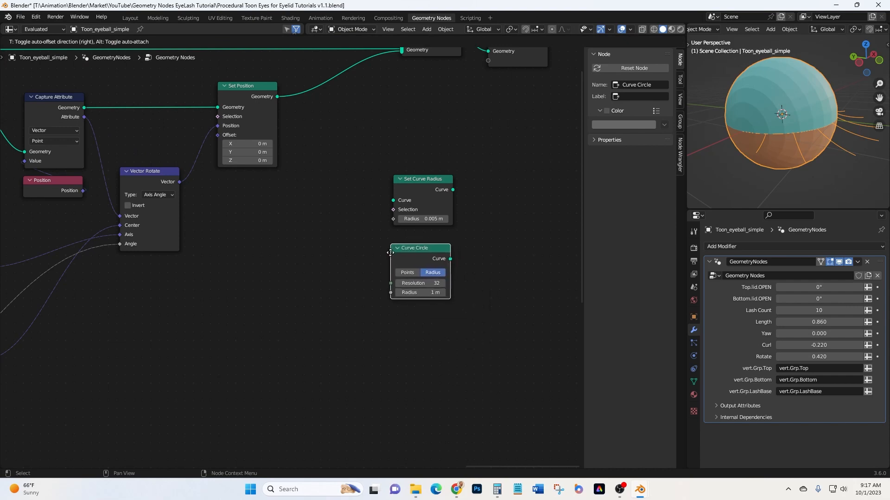
{"action": "left_click", "coordinate": [390, 253]}
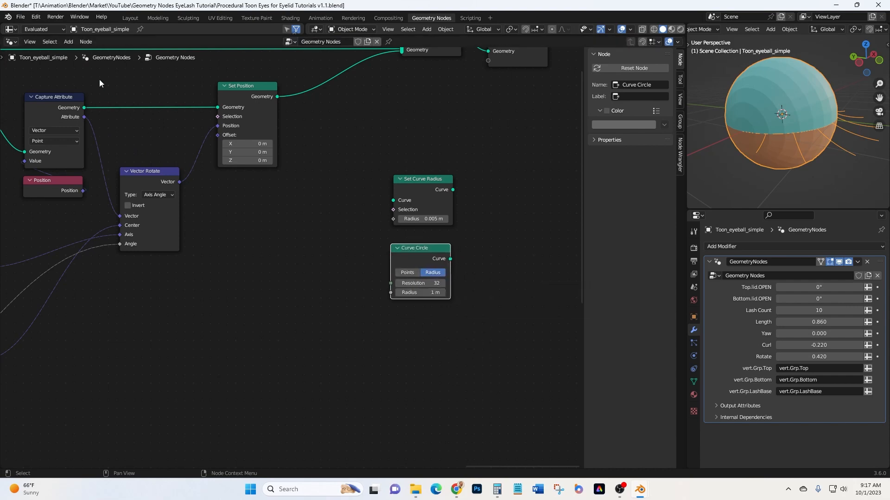
- Add a Curve to Mesh node to the right of Set Curve Radius and Curve Circle
{"action": "left_click", "coordinate": [70, 42]}
{"action": "left_click", "coordinate": [78, 53]}
{"action": "type", "text": "curve to"}
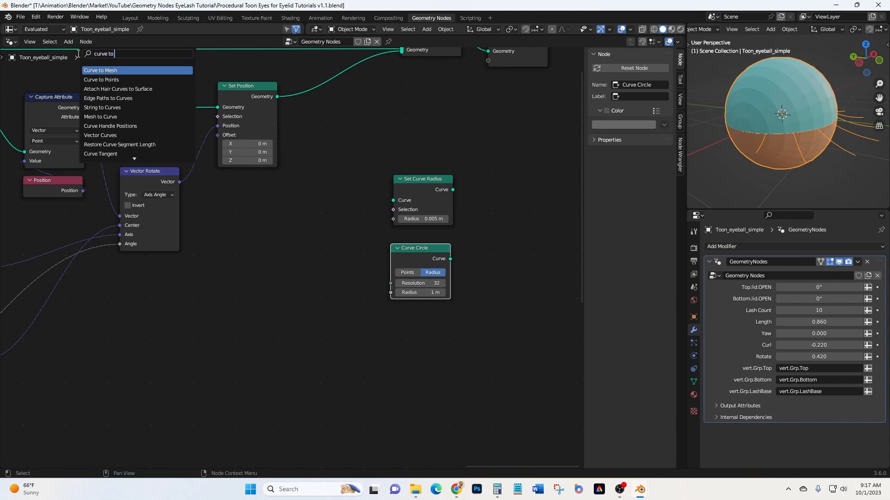
{"action": "key", "text": "Return"}
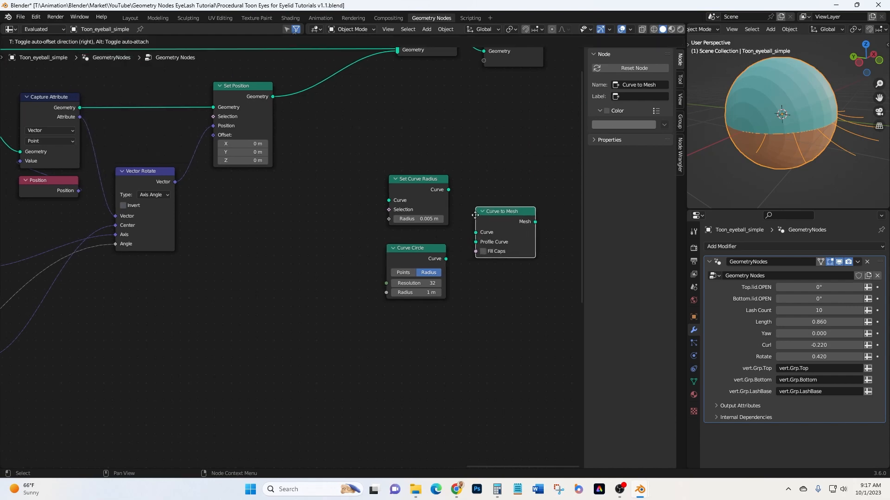
{"action": "left_click", "coordinate": [504, 211]}
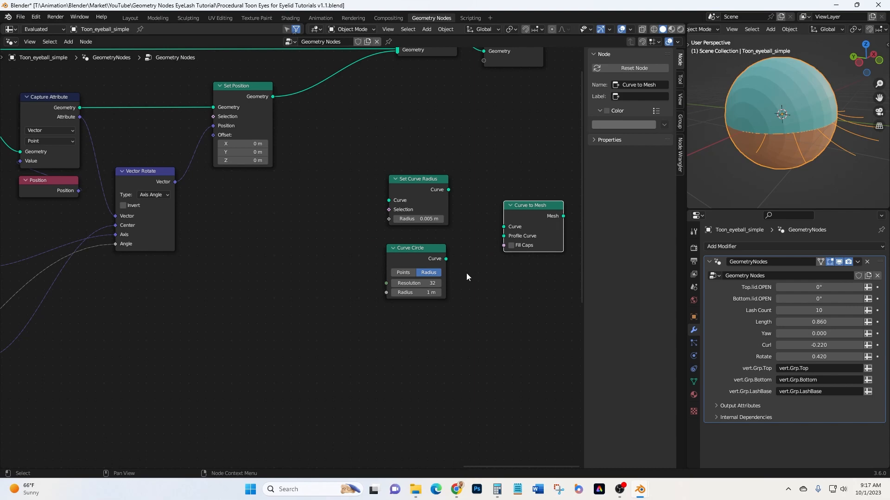
- Connect Set Curve Radius to Curve to Mesh's Curve input and Curve Circle to its Profile Curve input
{"action": "middle_click_drag", "start_coordinate": [467, 276], "coordinate": [389, 282]}
{"action": "left_click_drag", "start_coordinate": [372, 198], "coordinate": [426, 235]}
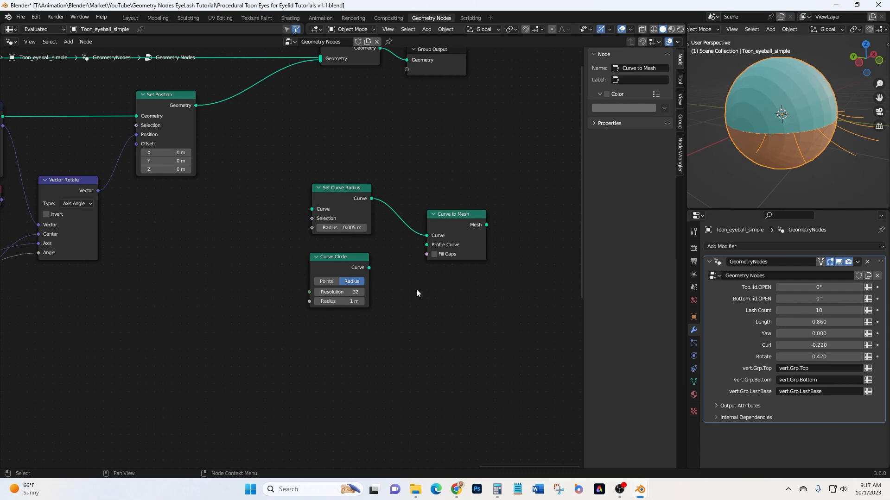
{"action": "left_click_drag", "start_coordinate": [369, 267], "coordinate": [426, 244]}
- Reroute Set Position's Geometry output from Join Geometry to the Curve input of Set Curve Radius
{"action": "middle_click_drag", "start_coordinate": [232, 264], "coordinate": [277, 298]}
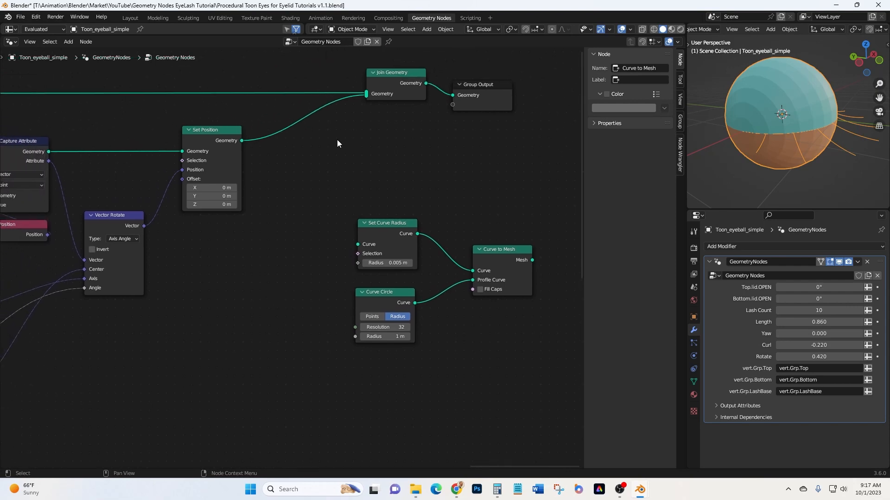
{"action": "left_click_drag", "start_coordinate": [363, 90], "coordinate": [364, 92]}
{"action": "left_click_drag", "start_coordinate": [242, 141], "coordinate": [357, 245]}
{"action": "right_click_drag", "start_coordinate": [289, 112], "coordinate": [298, 137], "text": "ctrl"}
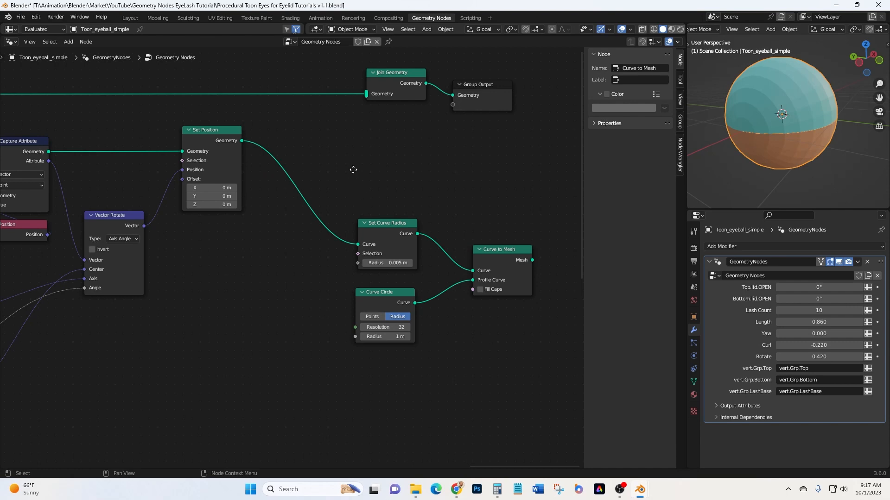
- Move Join Geometry and Group Output together along X, past the Curve to Mesh node
{"action": "middle_click_drag", "start_coordinate": [353, 169], "coordinate": [216, 179]}
{"action": "left_click_drag", "start_coordinate": [212, 70], "coordinate": [390, 148]}
{"action": "key", "text": "g"}
{"action": "key", "text": "x"}
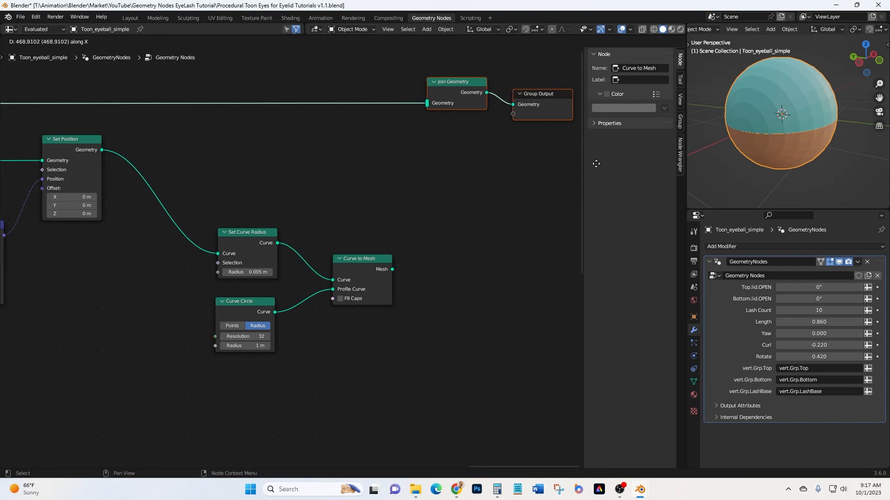
{"action": "left_click", "coordinate": [593, 163]}
- Connect Curve to Mesh's Mesh output to Join Geometry's Geometry input and inspect the lash thickness on the eyeball
{"action": "middle_click_drag", "start_coordinate": [401, 236], "coordinate": [482, 201]}
{"action": "scroll", "coordinate": [444, 257], "scroll_direction": "down", "scroll_amount": 2}
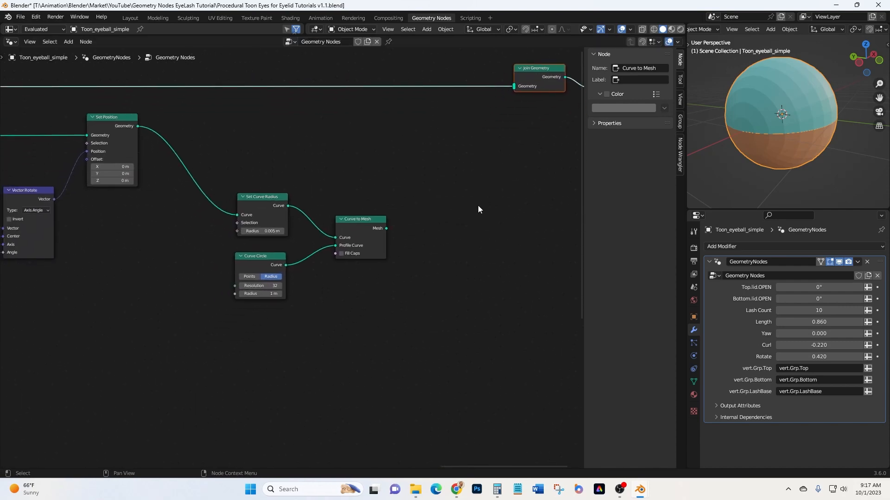
{"action": "scroll", "coordinate": [443, 236], "scroll_direction": "down", "scroll_amount": 1}
{"action": "left_click_drag", "start_coordinate": [399, 226], "coordinate": [502, 107]}
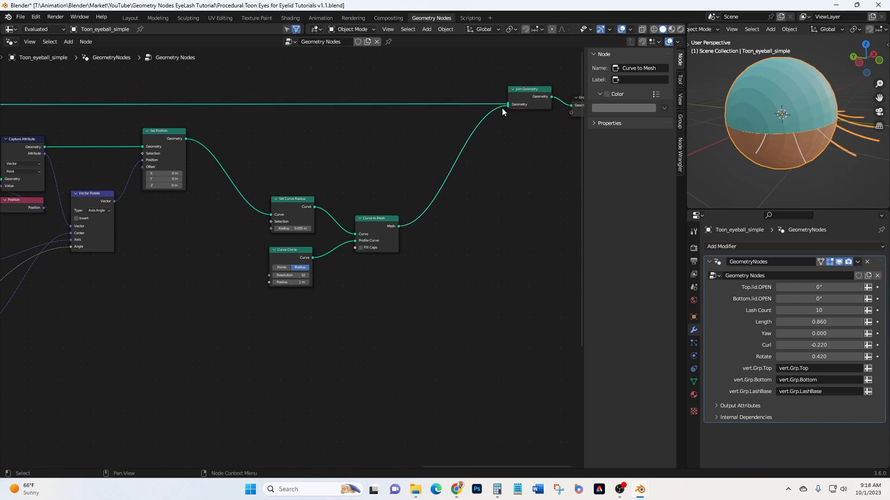
{"action": "scroll", "coordinate": [827, 141], "scroll_direction": "up", "scroll_amount": 4}
{"action": "mouse_move", "coordinate": [810, 160]}
{"action": "middle_mouse_down"}
{"action": "mouse_move", "coordinate": [803, 158]}
{"action": "mouse_move", "coordinate": [813, 160]}
{"action": "middle_mouse_up"}
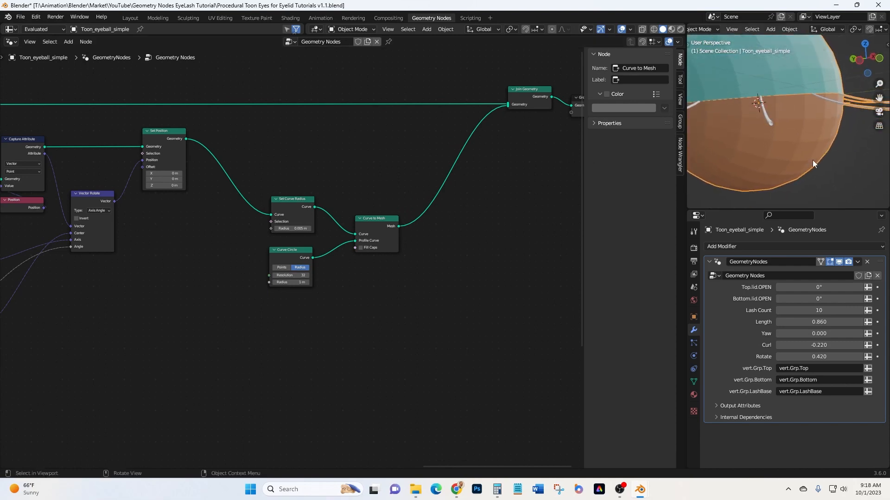
{"action": "middle_click_drag", "start_coordinate": [763, 137], "coordinate": [769, 132]}
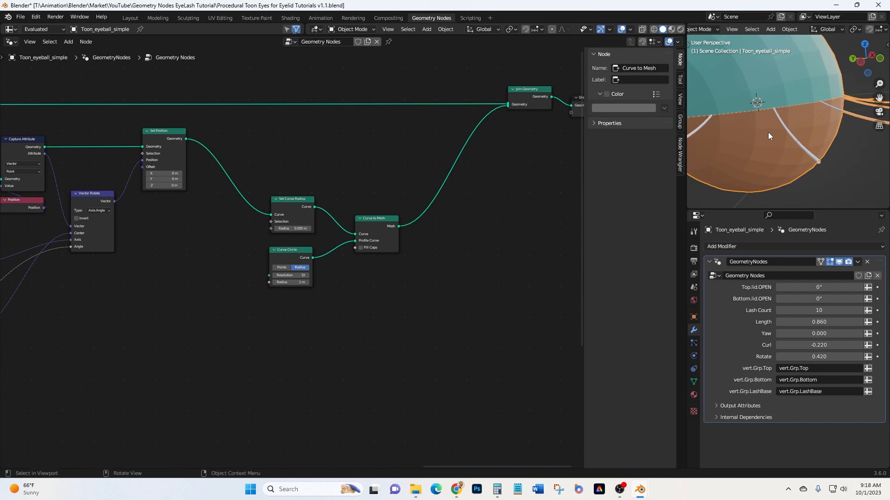
{"action": "scroll", "coordinate": [802, 143], "scroll_direction": "up", "scroll_amount": 1}
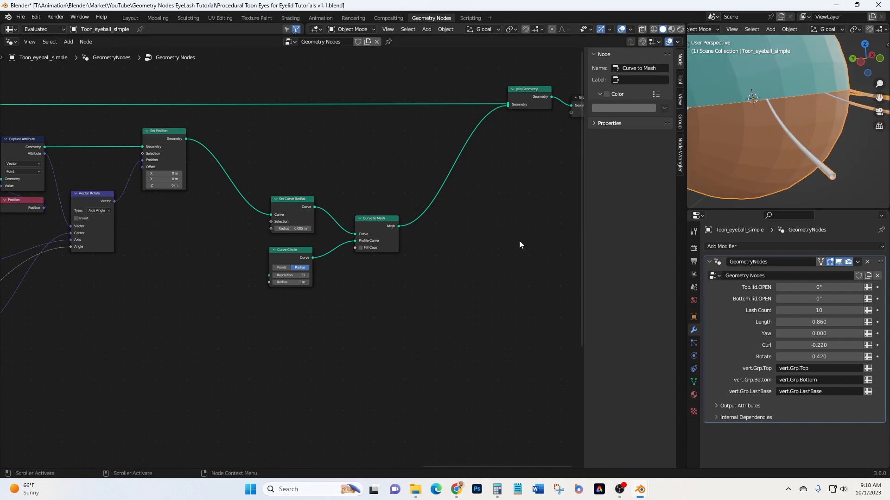
{"action": "middle_click_drag", "start_coordinate": [721, 160], "coordinate": [762, 159]}
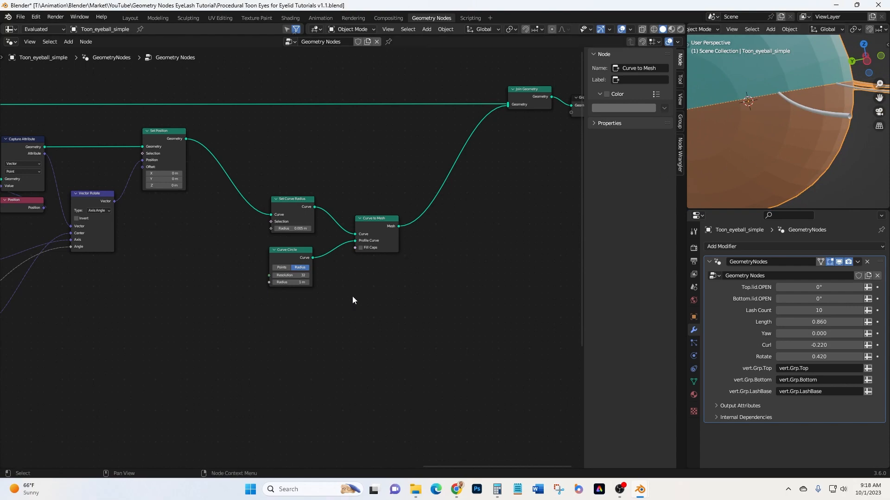
- Add a Math node below and to the left of the Curve Circle node
{"action": "middle_click_drag", "start_coordinate": [352, 300], "coordinate": [440, 291]}
{"action": "left_click", "coordinate": [68, 41]}
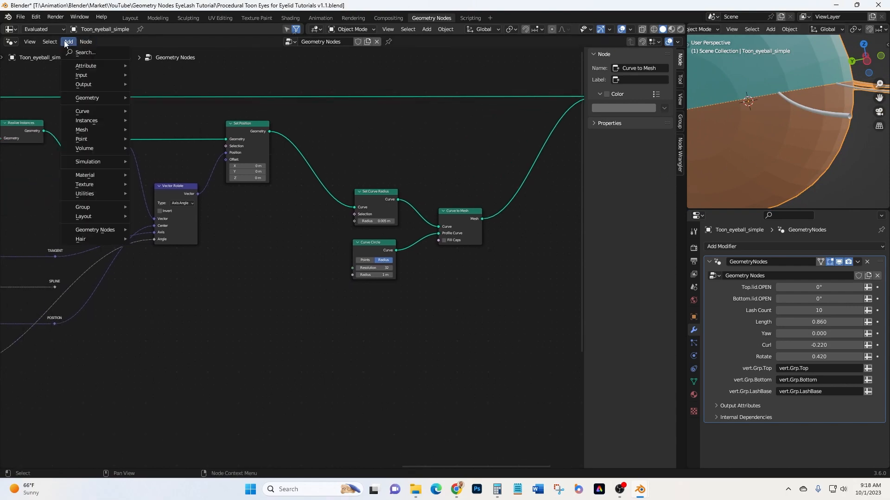
{"action": "left_click", "coordinate": [76, 51]}
{"action": "type", "text": "math"}
{"action": "key", "text": "Return"}
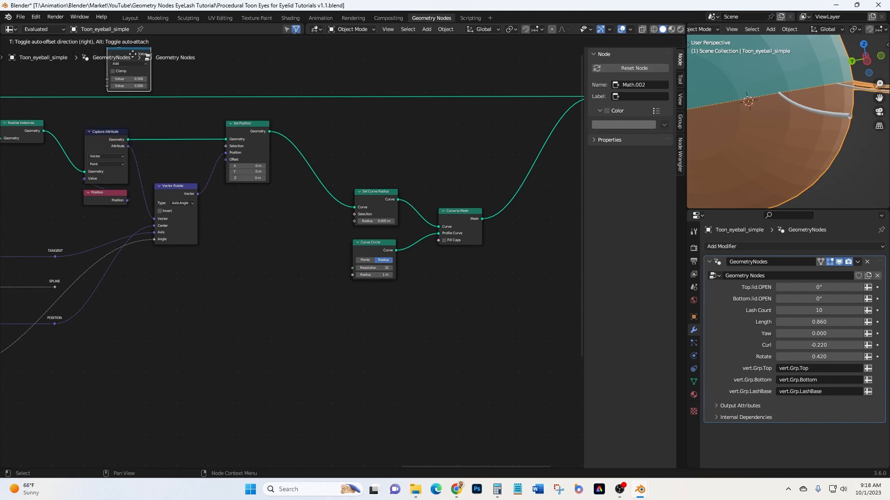
{"action": "left_click", "coordinate": [265, 292]}
- Set the new Math node's operation to Multiply and shift it slightly closer to the Curve Circle node
{"action": "scroll", "coordinate": [265, 292], "scroll_direction": "up", "scroll_amount": 1}
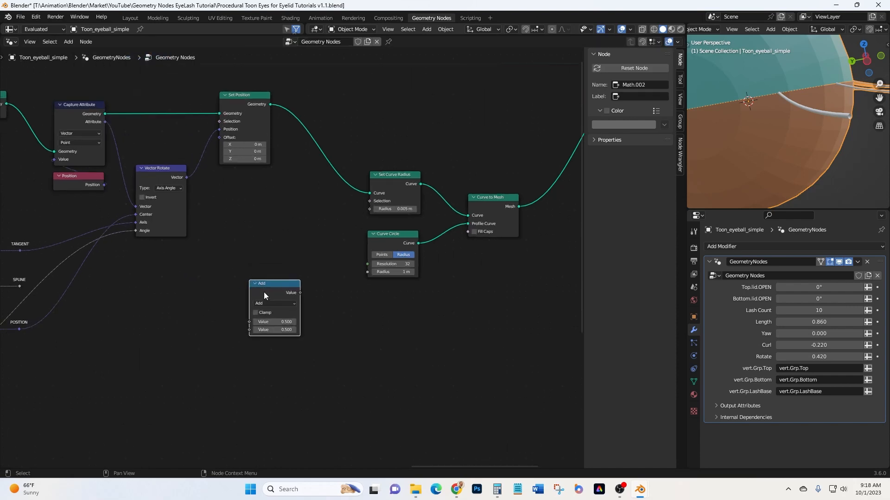
{"action": "scroll", "coordinate": [281, 313], "scroll_direction": "up", "scroll_amount": 2}
{"action": "left_click", "coordinate": [285, 303]}
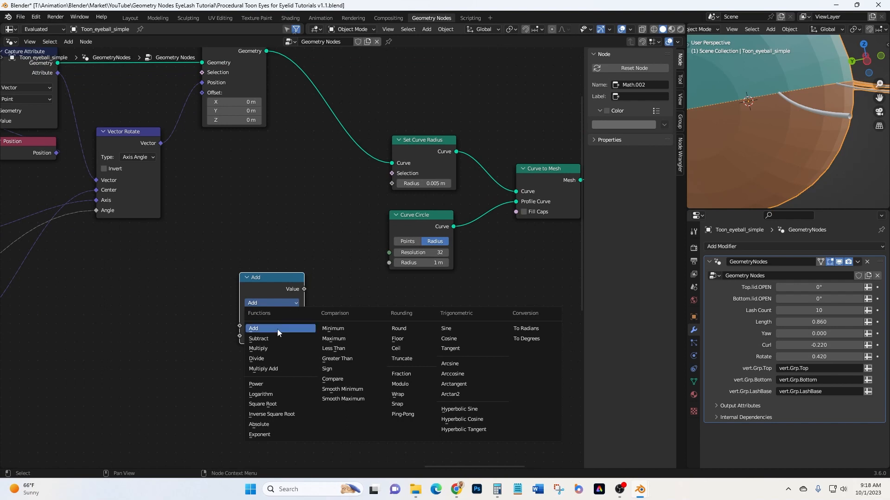
{"action": "left_click", "coordinate": [273, 348]}
{"action": "left_click_drag", "start_coordinate": [273, 277], "coordinate": [288, 272]}
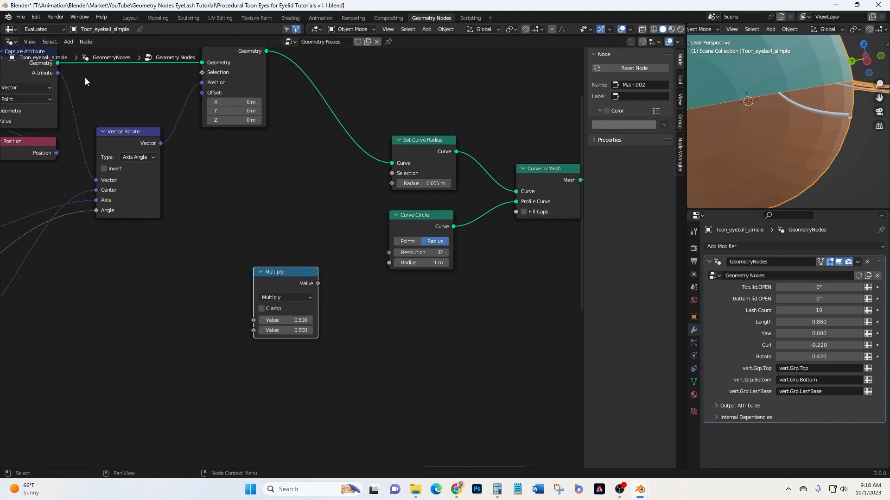
- Add a Float Curve node beside Multiply and connect its Value output to Multiply's first Value input
{"action": "left_click", "coordinate": [68, 41]}
{"action": "left_click", "coordinate": [74, 52]}
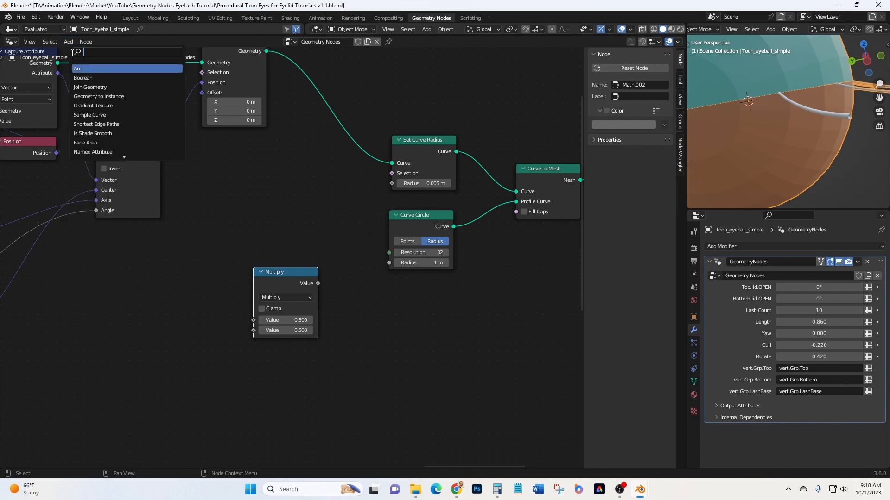
{"action": "type", "text": "float"}
{"action": "key", "text": "Return"}
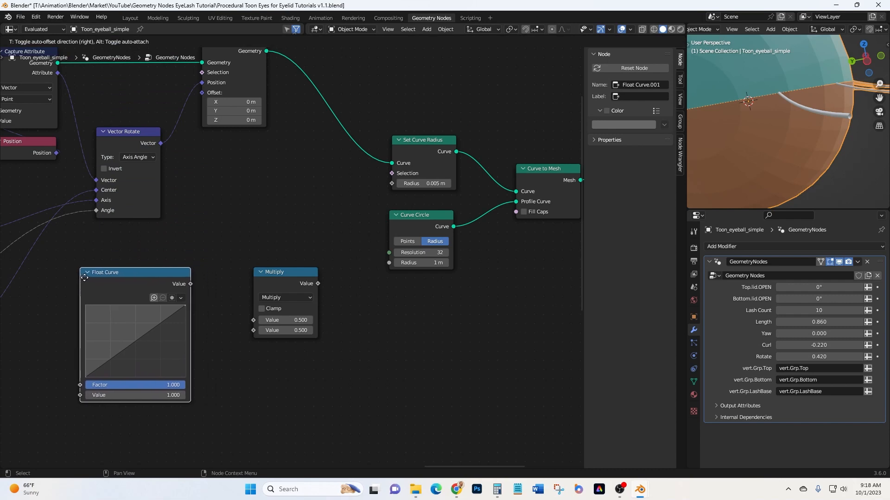
{"action": "left_click", "coordinate": [84, 277]}
{"action": "middle_click_drag", "start_coordinate": [236, 360], "coordinate": [255, 335]}
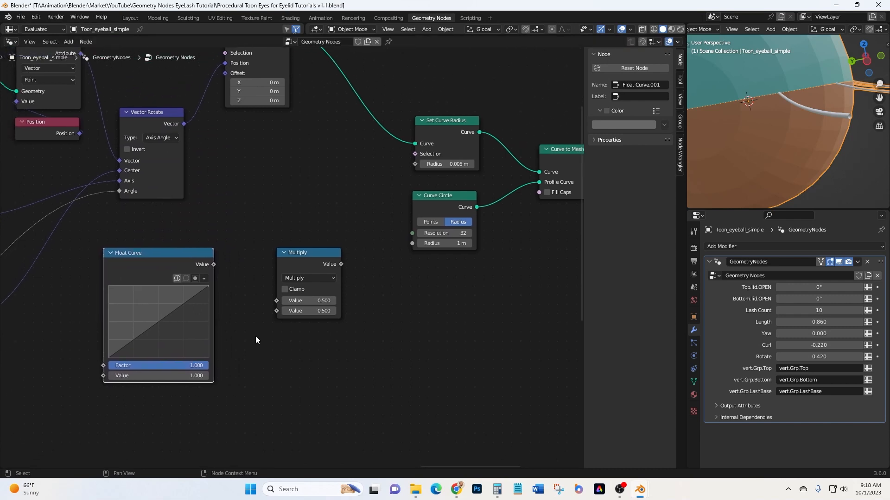
{"action": "left_click_drag", "start_coordinate": [213, 265], "coordinate": [271, 302]}
{"action": "middle_click_drag", "start_coordinate": [314, 375], "coordinate": [346, 365]}
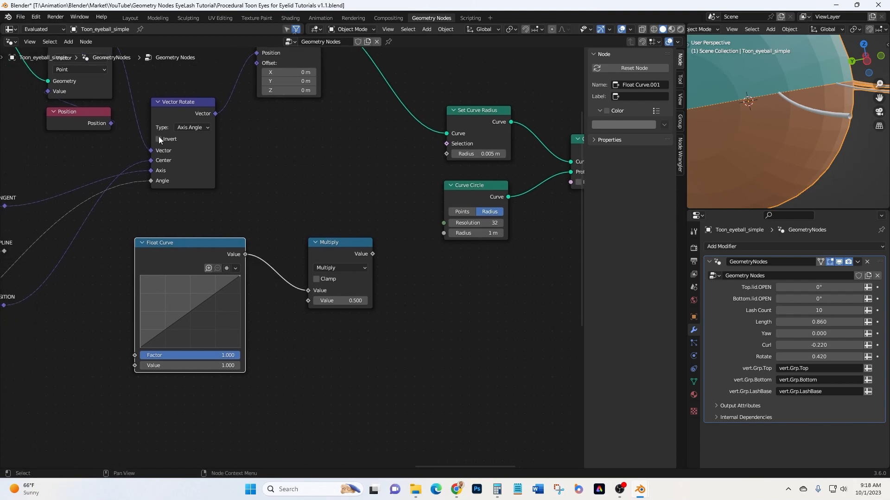
- Add a Group Input node below the Float Curve–Multiply link and shift Multiply away to make room
{"action": "left_click", "coordinate": [75, 54]}
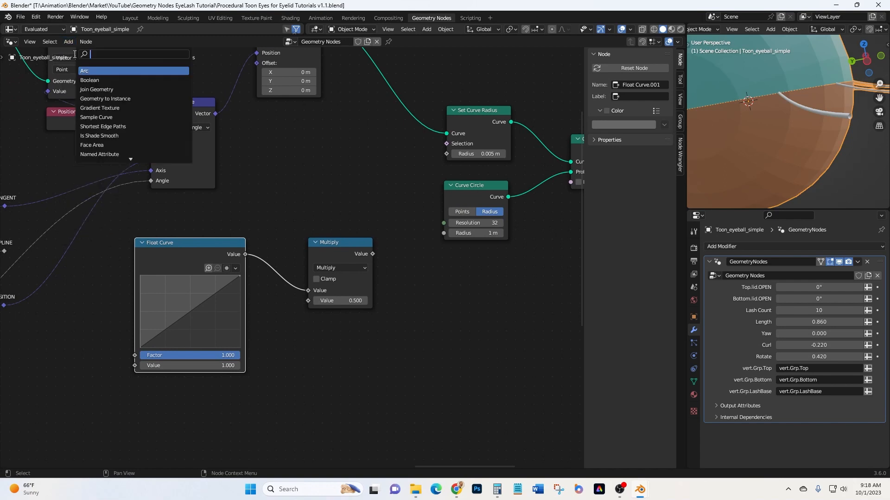
{"action": "type", "text": "grpou"}
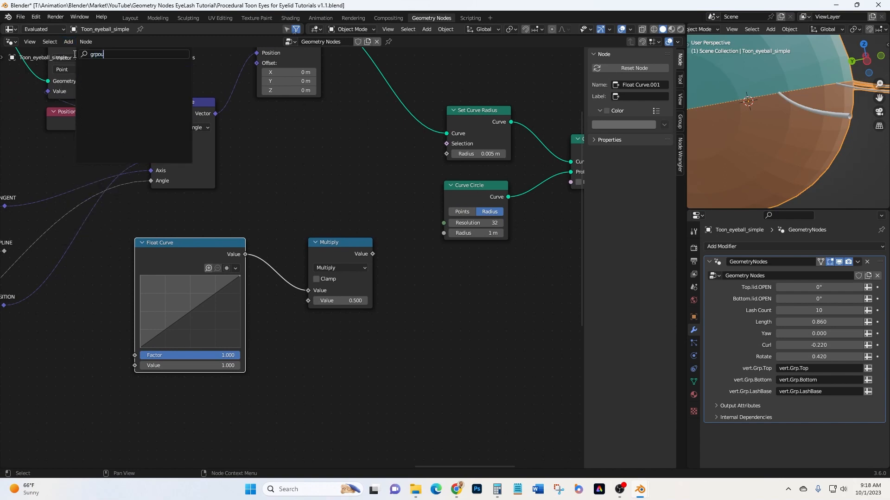
{"action": "key", "text": "BackSpace"}
{"action": "key", "text": "BackSpace"}
{"action": "type", "text": "ou"}
{"action": "key", "text": "Return"}
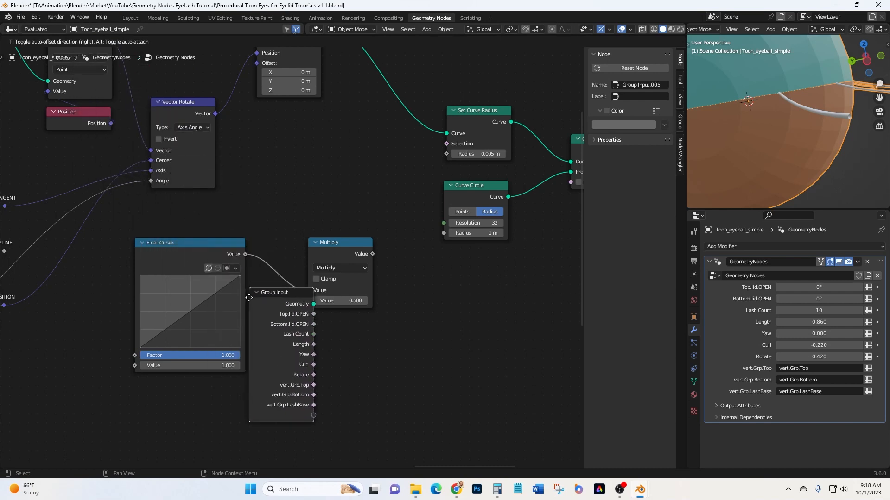
{"action": "left_click", "coordinate": [258, 339]}
{"action": "left_click", "coordinate": [343, 244]}
{"action": "left_click_drag", "start_coordinate": [343, 244], "coordinate": [378, 240]}
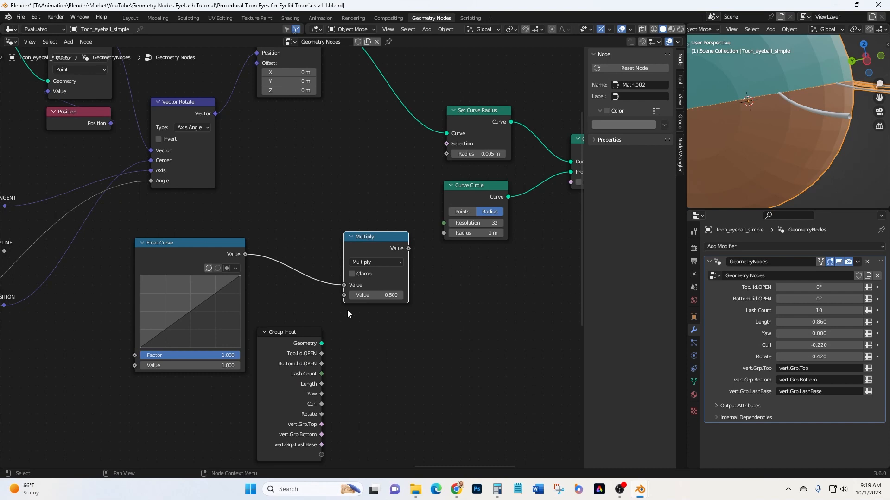
- Expose Multiply's second Value input as a new group input and name it Thickness
{"action": "left_click_drag", "start_coordinate": [344, 296], "coordinate": [323, 450]}
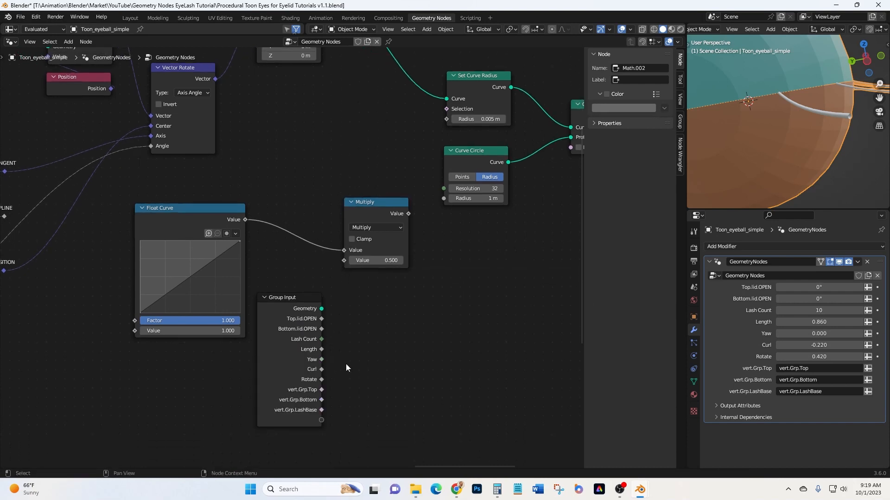
{"action": "left_click_drag", "start_coordinate": [343, 261], "coordinate": [321, 421]}
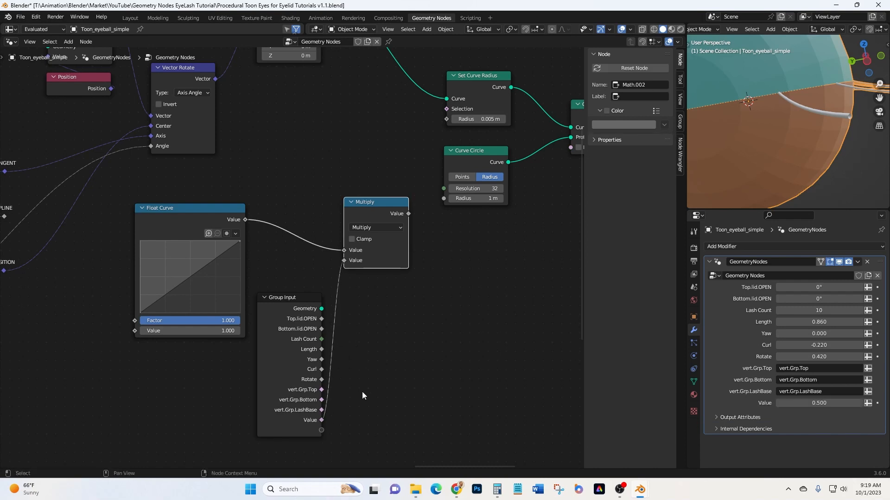
{"action": "left_click", "coordinate": [680, 124]}
{"action": "scroll", "coordinate": [641, 89], "scroll_direction": "up", "scroll_amount": 2}
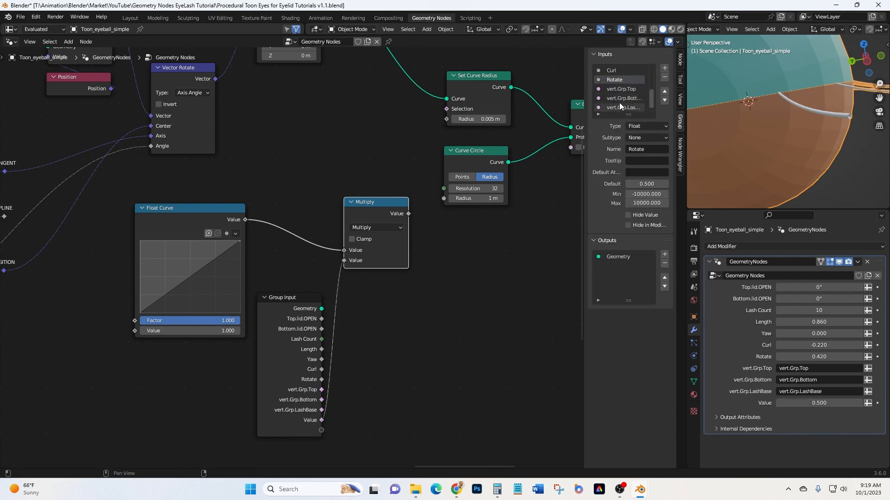
{"action": "left_click", "coordinate": [621, 108]}
{"action": "scroll", "coordinate": [631, 101], "scroll_direction": "down", "scroll_amount": 1}
{"action": "left_click", "coordinate": [619, 107]}
{"action": "left_click", "coordinate": [641, 149]}
{"action": "type", "text": "Th"}
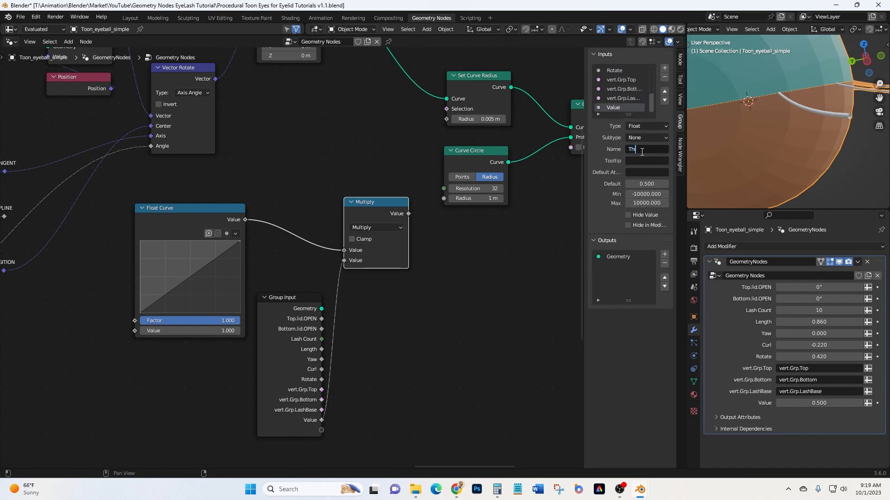
{"action": "type", "text": "ickness"}
{"action": "key", "text": "Return"}
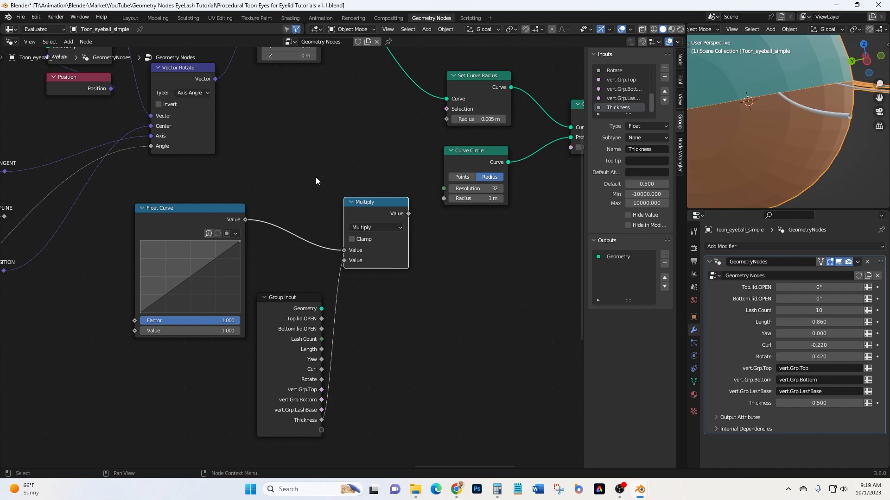
- Connect the Attribute output of the Capture Attribute node fed by Spline Parameter to Float Curve's Value input
{"action": "middle_click_drag", "start_coordinate": [262, 185], "coordinate": [378, 166]}
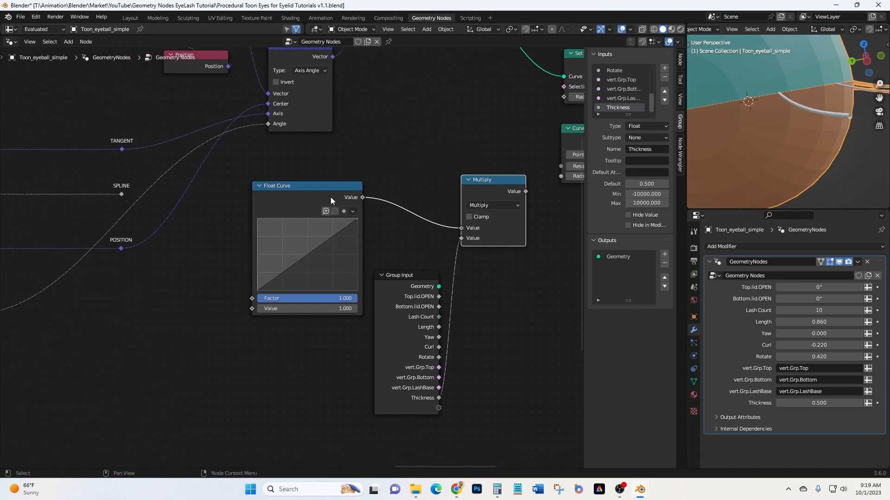
{"action": "scroll", "coordinate": [330, 197], "scroll_direction": "up", "scroll_amount": 1}
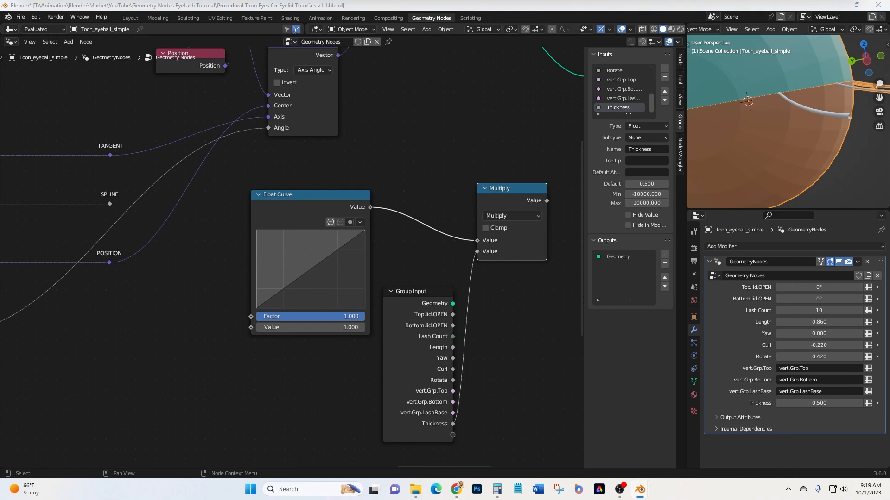
{"action": "middle_click_drag", "start_coordinate": [149, 349], "coordinate": [305, 226]}
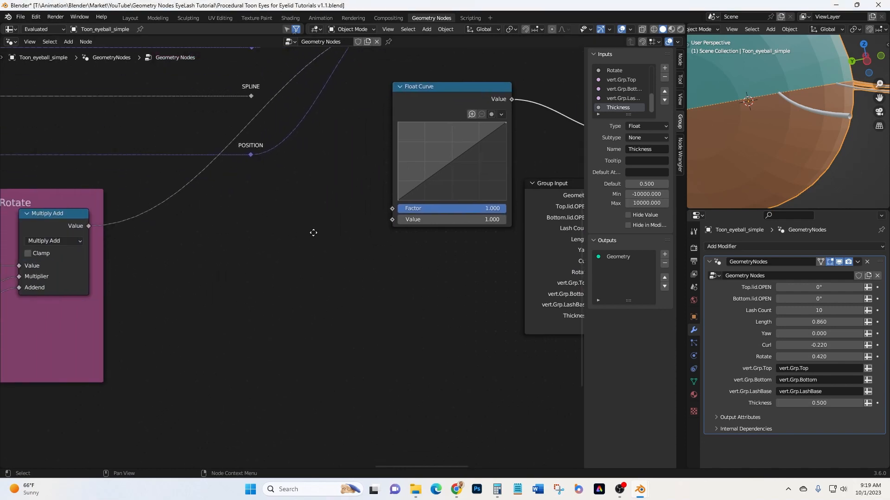
{"action": "scroll", "coordinate": [360, 255], "scroll_direction": "down", "scroll_amount": 3}
{"action": "middle_click_drag", "start_coordinate": [274, 272], "coordinate": [367, 273]}
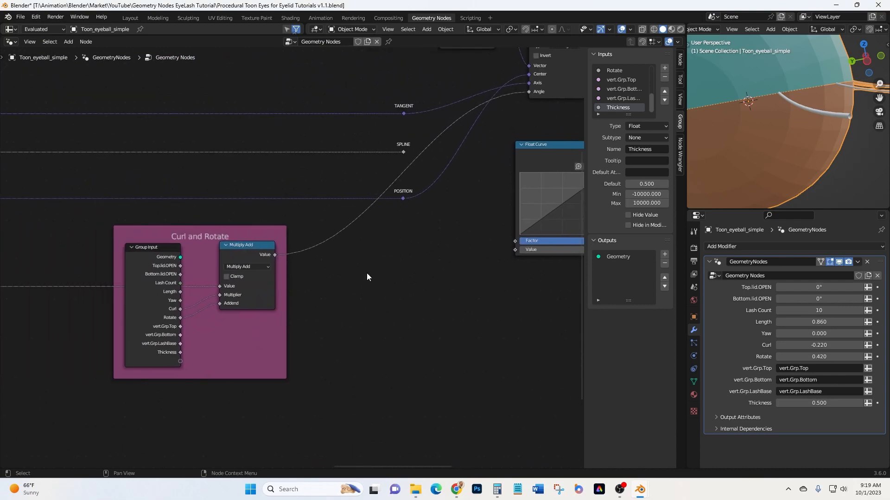
{"action": "scroll", "coordinate": [457, 334], "scroll_direction": "down", "scroll_amount": 3}
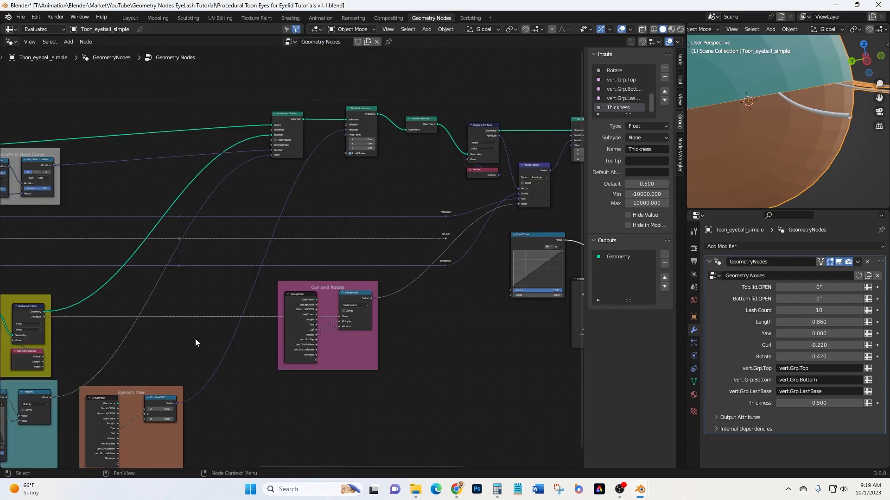
{"action": "left_click_drag", "start_coordinate": [56, 318], "coordinate": [488, 299]}
{"action": "scroll", "coordinate": [493, 302], "scroll_direction": "up", "scroll_amount": 2}
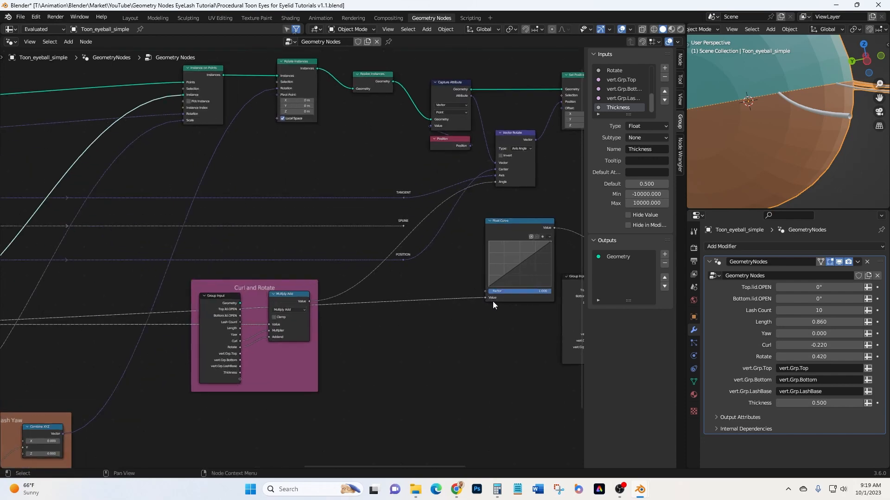
{"action": "scroll", "coordinate": [493, 301], "scroll_direction": "up", "scroll_amount": 1}
{"action": "middle_click_drag", "start_coordinate": [493, 305], "coordinate": [351, 322]}
{"action": "scroll", "coordinate": [351, 320], "scroll_direction": "up", "scroll_amount": 4}
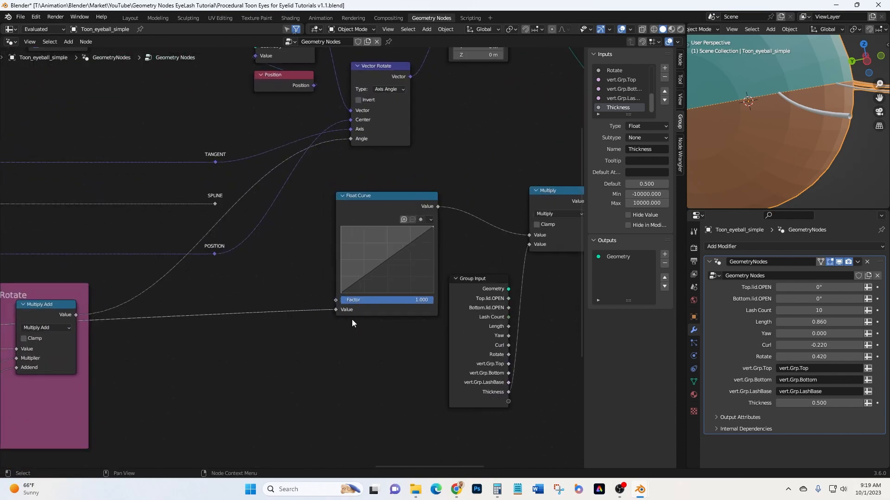
- Rearrange the Float Curve and Group Input nodes into a compact cluster beside Multiply
{"action": "left_click_drag", "start_coordinate": [381, 196], "coordinate": [364, 201]}
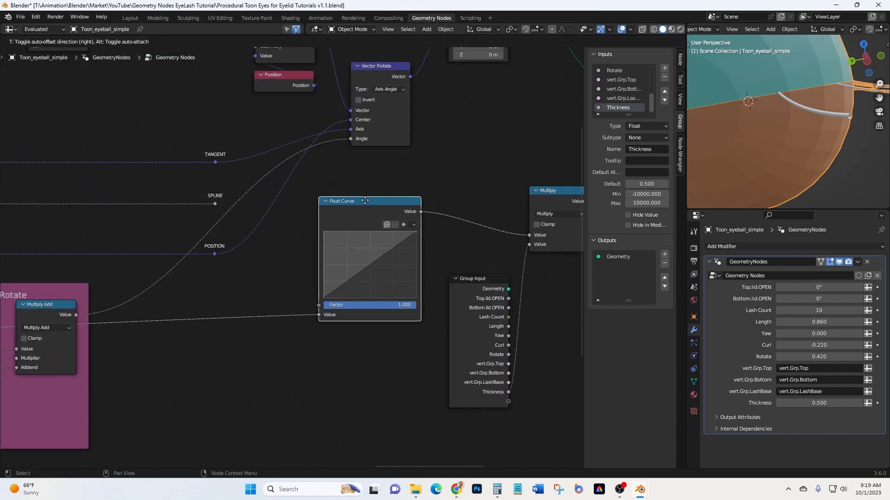
{"action": "middle_click_drag", "start_coordinate": [330, 412], "coordinate": [139, 365]}
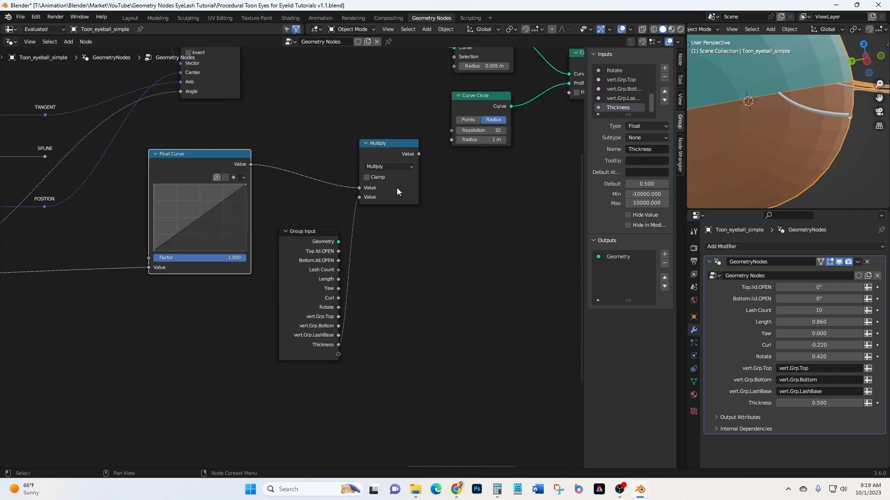
{"action": "scroll", "coordinate": [237, 266], "scroll_direction": "up", "scroll_amount": 3}
{"action": "left_click_drag", "start_coordinate": [344, 230], "coordinate": [330, 190]}
{"action": "scroll", "coordinate": [421, 254], "scroll_direction": "down", "scroll_amount": 1}
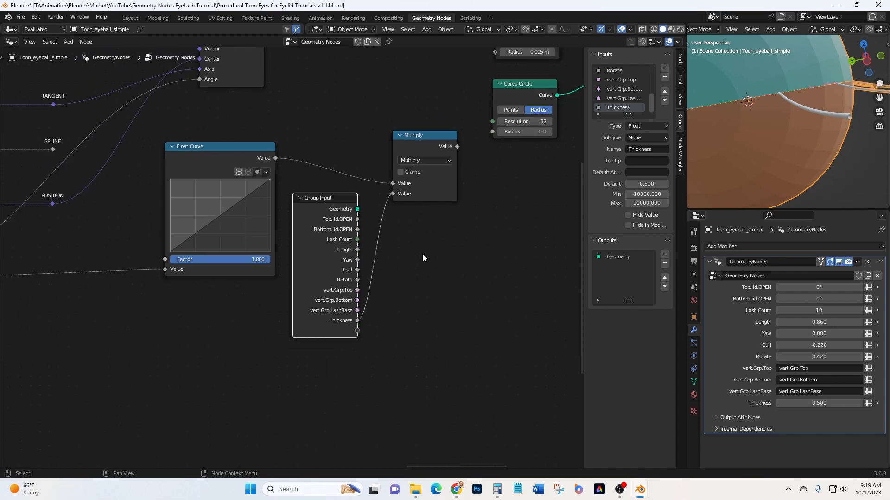
{"action": "scroll", "coordinate": [421, 254], "scroll_direction": "down", "scroll_amount": 2}
{"action": "scroll", "coordinate": [313, 207], "scroll_direction": "up", "scroll_amount": 2}
- Enclose the Float Curve, Group Input and Multiply nodes in a frame labelled Thickness
{"action": "left_click", "coordinate": [207, 126]}
{"action": "left_click_drag", "start_coordinate": [206, 127], "coordinate": [442, 356]}
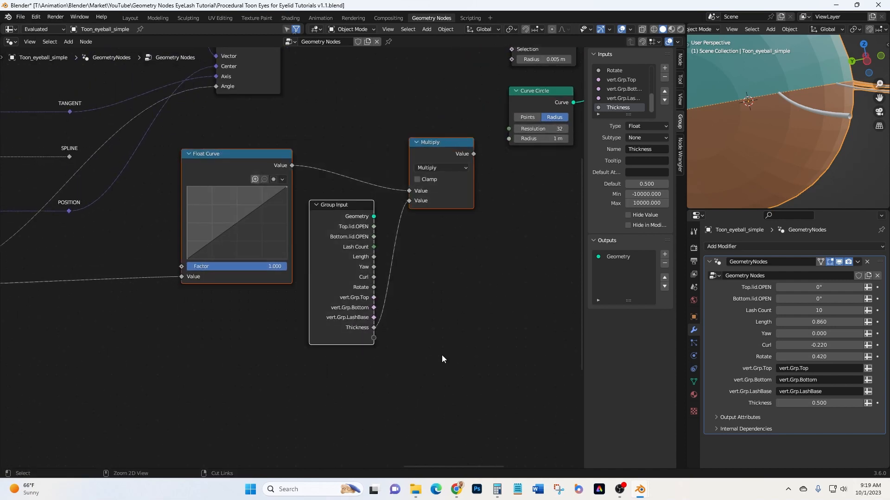
{"action": "key", "text": "ctrl+j"}
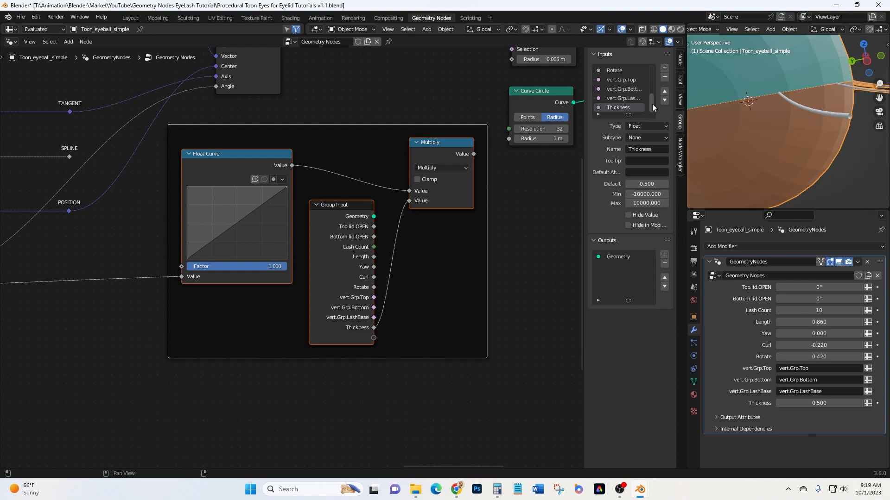
{"action": "left_click", "coordinate": [680, 60]}
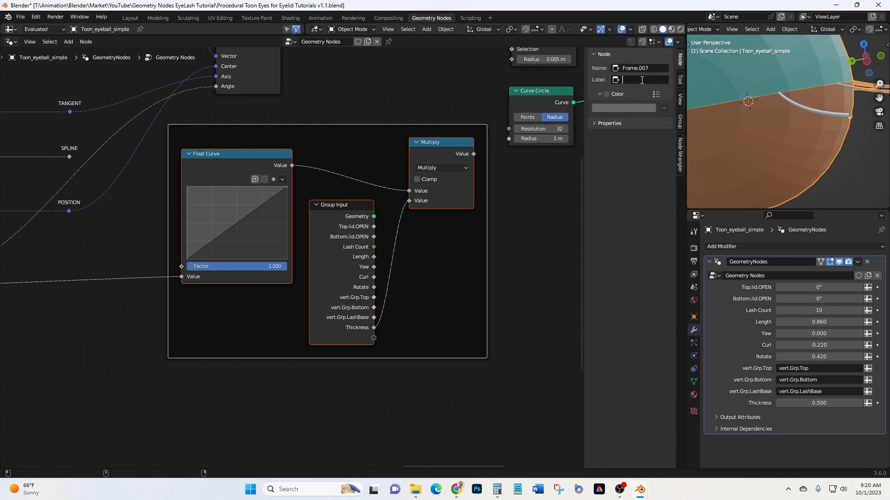
{"action": "type", "text": "Thickness"}
{"action": "key", "text": "Return"}
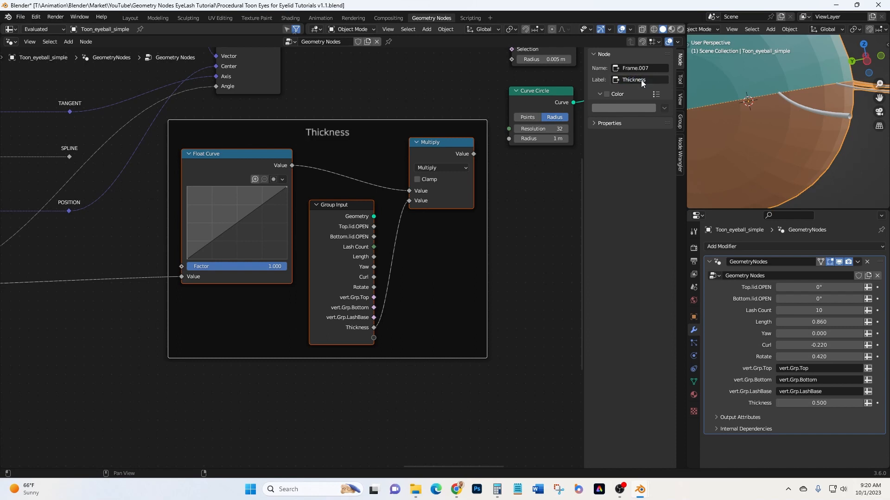
- Give the Thickness frame a custom muted mauve colour (hue 0.884, saturation 0.161) and move it further below the Curve Circle node
{"action": "left_click", "coordinate": [607, 94]}
{"action": "left_click", "coordinate": [615, 107]}
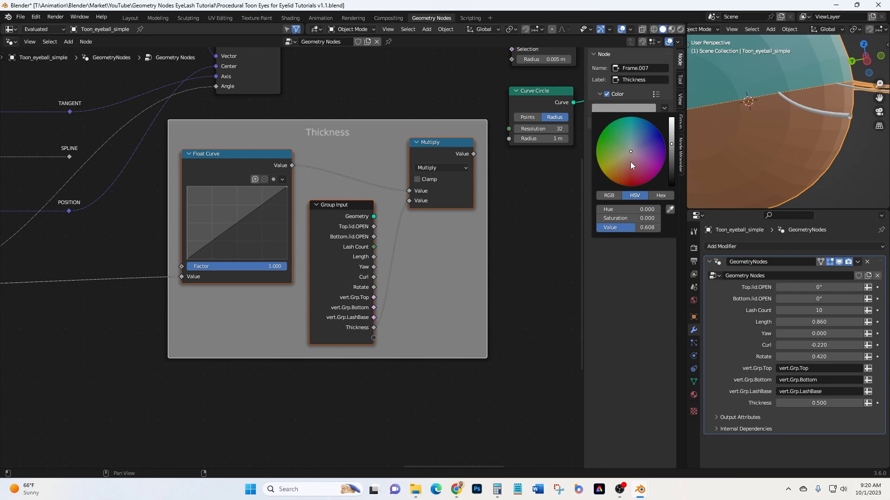
{"action": "mouse_move", "coordinate": [631, 149]}
{"action": "left_mouse_down"}
{"action": "mouse_move", "coordinate": [641, 145]}
{"action": "mouse_move", "coordinate": [635, 155]}
{"action": "left_mouse_up"}
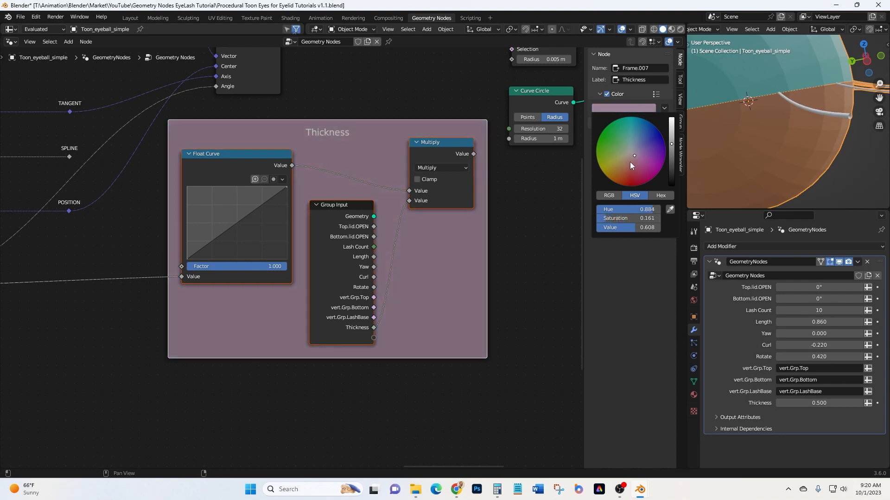
{"action": "mouse_move", "coordinate": [415, 487]}
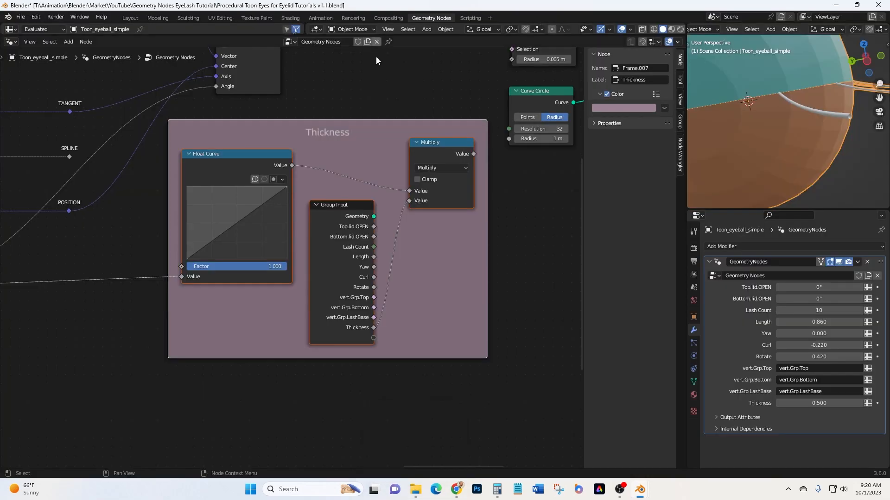
{"action": "left_click_drag", "start_coordinate": [379, 121], "coordinate": [325, 209]}
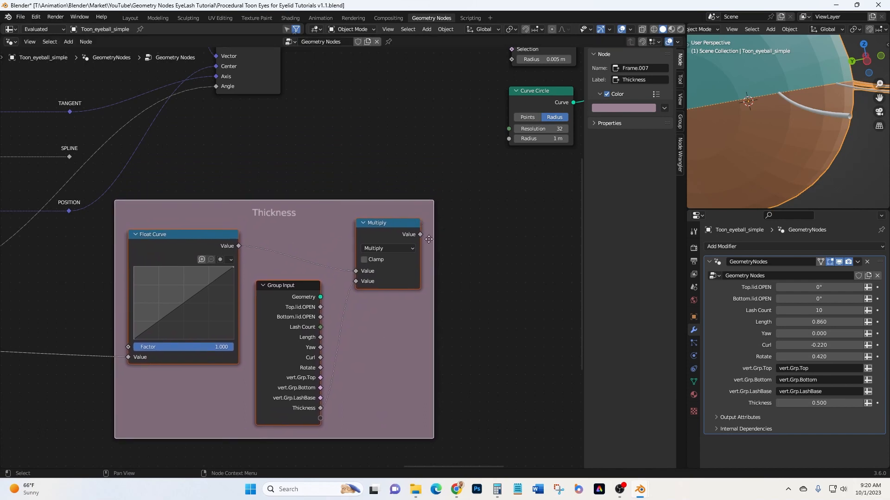
{"action": "left_click", "coordinate": [416, 236]}
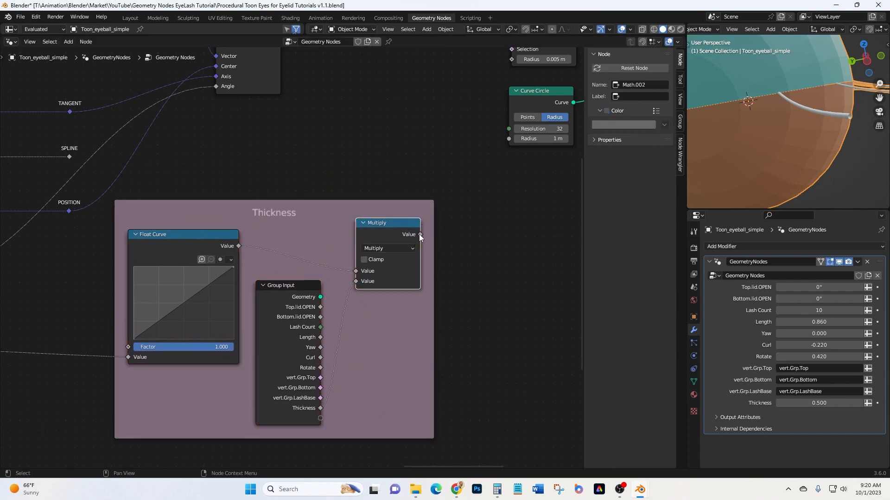
- Connect the Multiply node's Value output to the Radius input of Set Curve Radius and set the modifier's Thickness to 0.020
{"action": "middle_click_drag", "start_coordinate": [455, 158], "coordinate": [395, 210]}
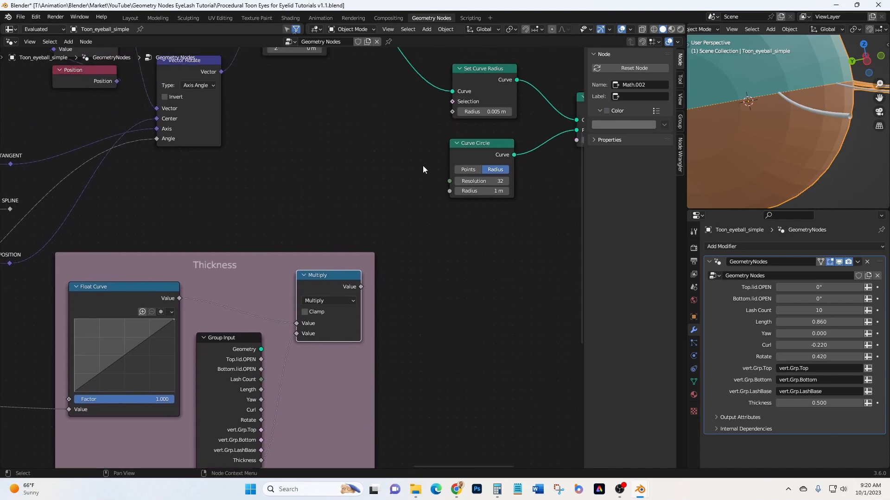
{"action": "left_click_drag", "start_coordinate": [360, 287], "coordinate": [446, 112]}
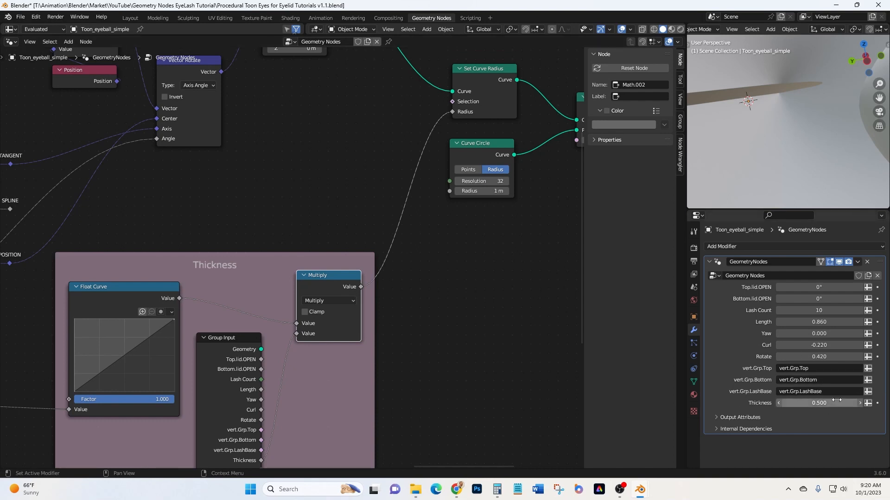
{"action": "left_click_drag", "start_coordinate": [836, 402], "coordinate": [814, 402]}
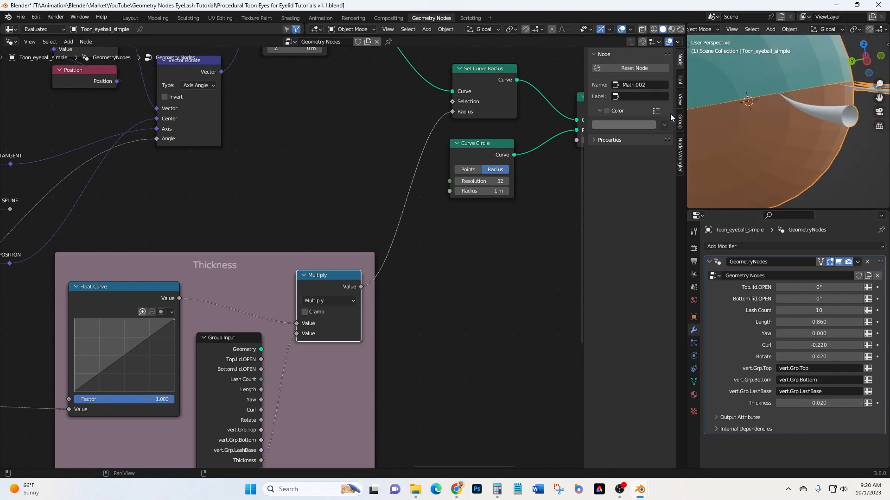
- Reorder the group inputs so that Thickness sits directly below Rotate and above vert.Grp.Top
{"action": "left_click", "coordinate": [680, 120]}
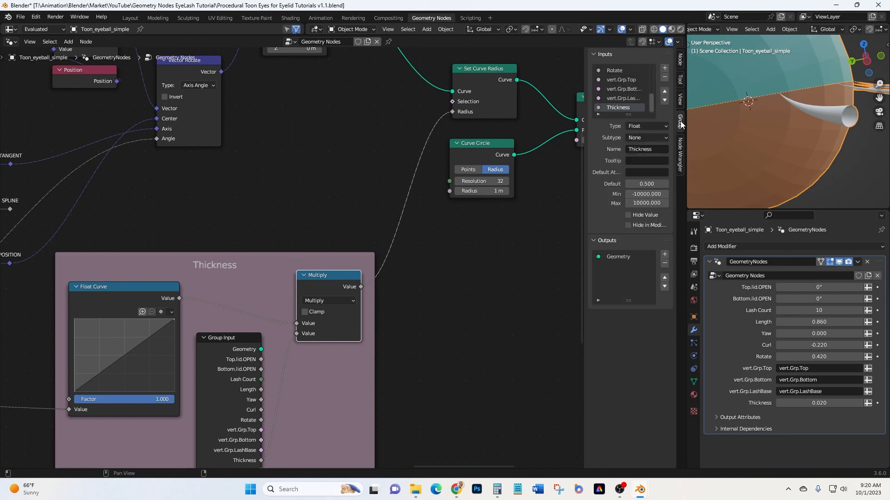
{"action": "left_click", "coordinate": [665, 91]}
{"action": "left_click", "coordinate": [665, 91]}
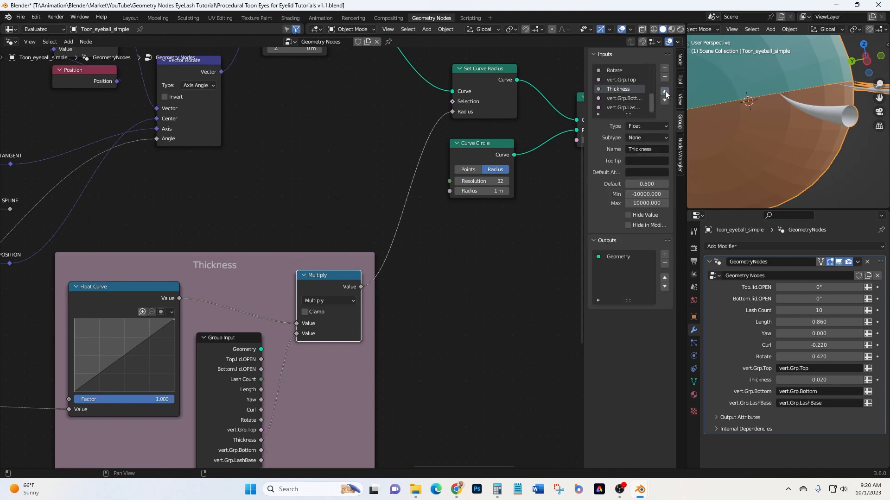
{"action": "left_click", "coordinate": [666, 90]}
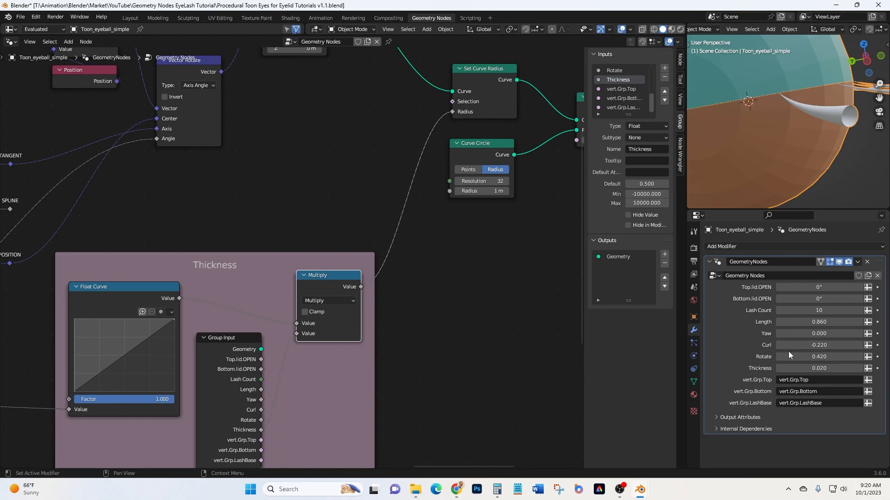
- Shape the Thickness Float Curve with its start at about 0.25, a middle point at 0.4409, 0.2562 and its end lowered to about zero
{"action": "middle_click_drag", "start_coordinate": [430, 342], "coordinate": [475, 295]}
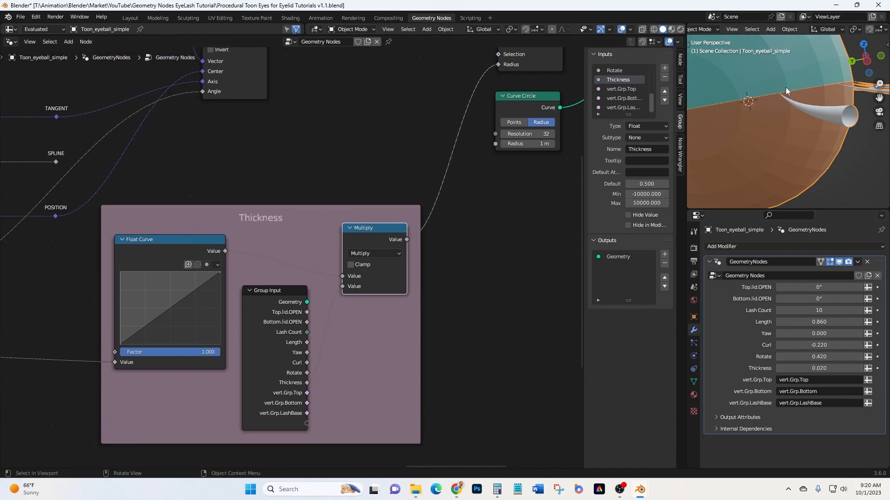
{"action": "scroll", "coordinate": [182, 308], "scroll_direction": "up", "scroll_amount": 1}
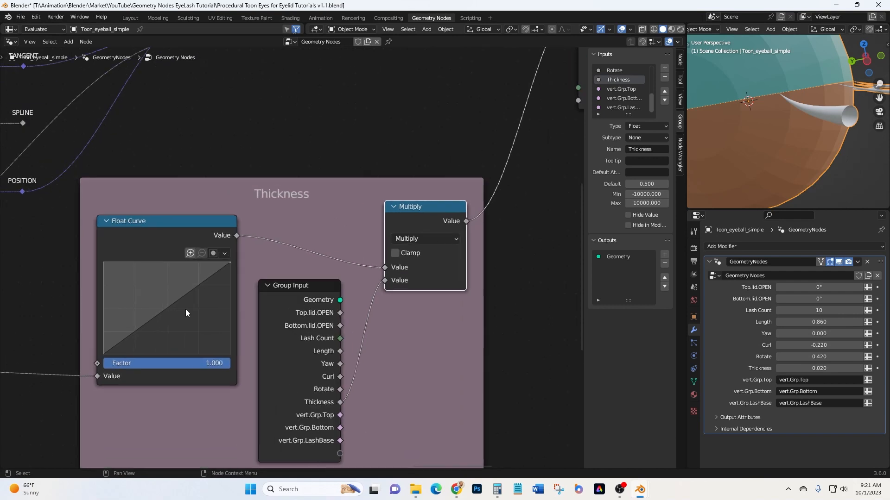
{"action": "middle_click_drag", "start_coordinate": [186, 310], "coordinate": [279, 288]}
{"action": "scroll", "coordinate": [324, 250], "scroll_direction": "up", "scroll_amount": 1}
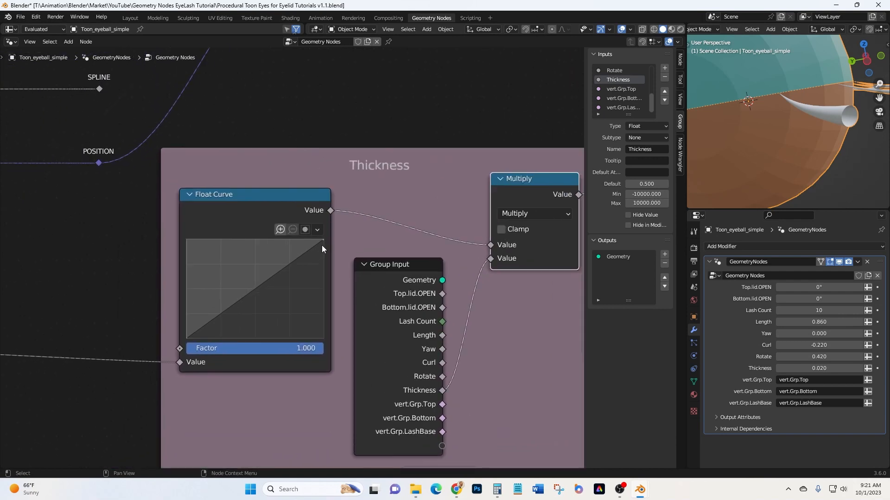
{"action": "left_click", "coordinate": [323, 241]}
{"action": "left_click_drag", "start_coordinate": [323, 241], "coordinate": [323, 331]}
{"action": "left_click_drag", "start_coordinate": [255, 333], "coordinate": [255, 312]}
{"action": "left_click", "coordinate": [187, 338]}
{"action": "left_click_drag", "start_coordinate": [187, 338], "coordinate": [186, 313]}
{"action": "left_click_drag", "start_coordinate": [253, 315], "coordinate": [283, 313]}
{"action": "left_click", "coordinate": [321, 333]}
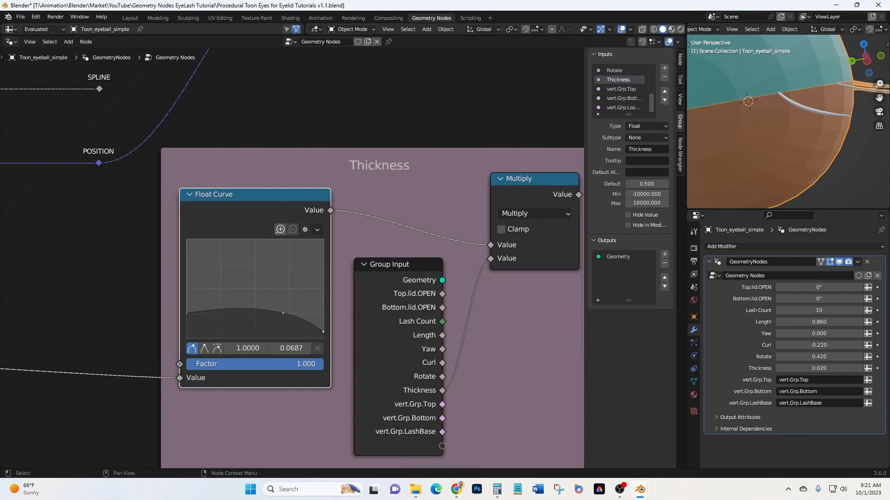
{"action": "left_click_drag", "start_coordinate": [283, 313], "coordinate": [247, 313]}
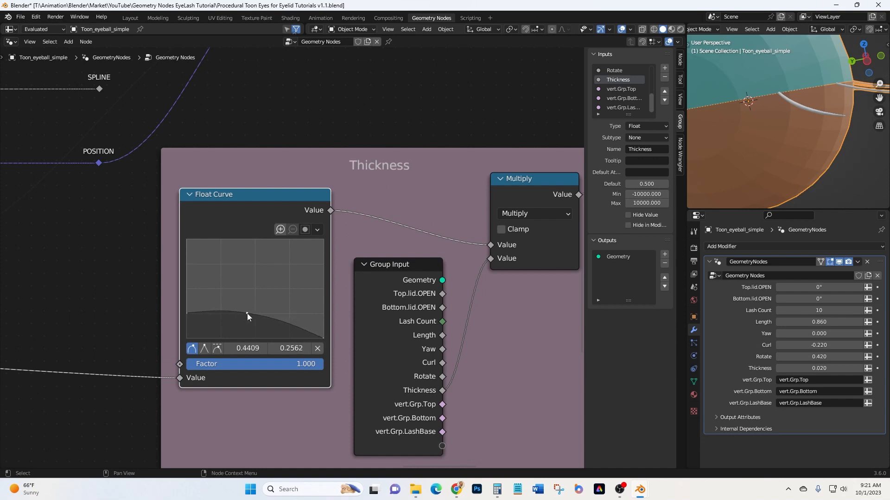
{"action": "middle_click_drag", "start_coordinate": [807, 124], "coordinate": [813, 68]}
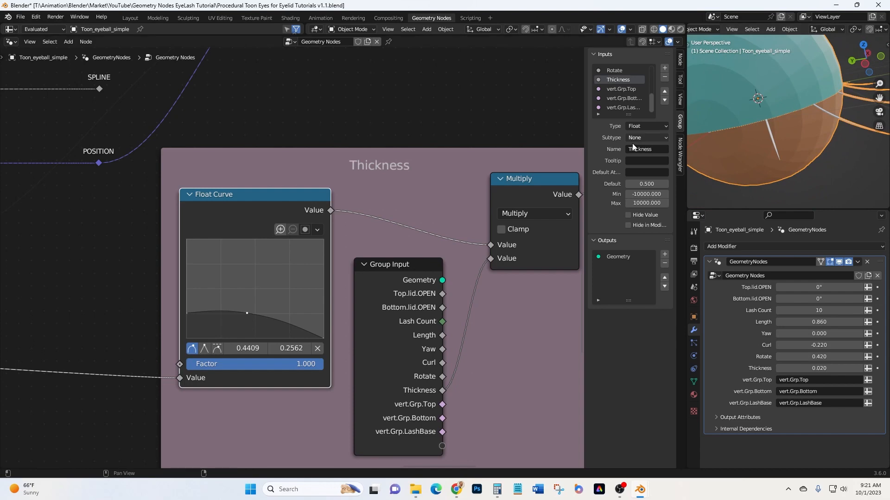
- Move the Thickness frame directly below the Curl and Rotate frame
{"action": "scroll", "coordinate": [471, 227], "scroll_direction": "down", "scroll_amount": 4}
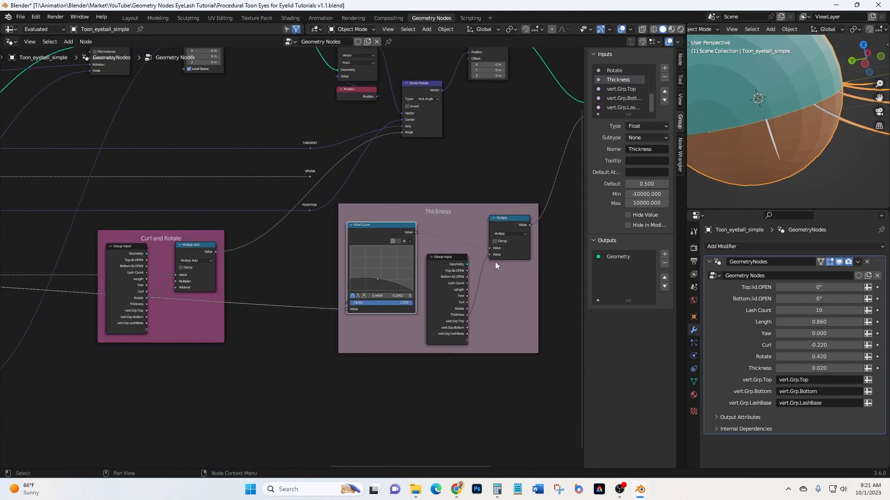
{"action": "middle_click_drag", "start_coordinate": [300, 283], "coordinate": [328, 243]}
{"action": "left_click", "coordinate": [442, 168]}
{"action": "left_click_drag", "start_coordinate": [442, 168], "coordinate": [129, 317]}
{"action": "middle_click_drag", "start_coordinate": [433, 243], "coordinate": [415, 225]}
{"action": "middle_click_drag", "start_coordinate": [480, 194], "coordinate": [462, 251]}
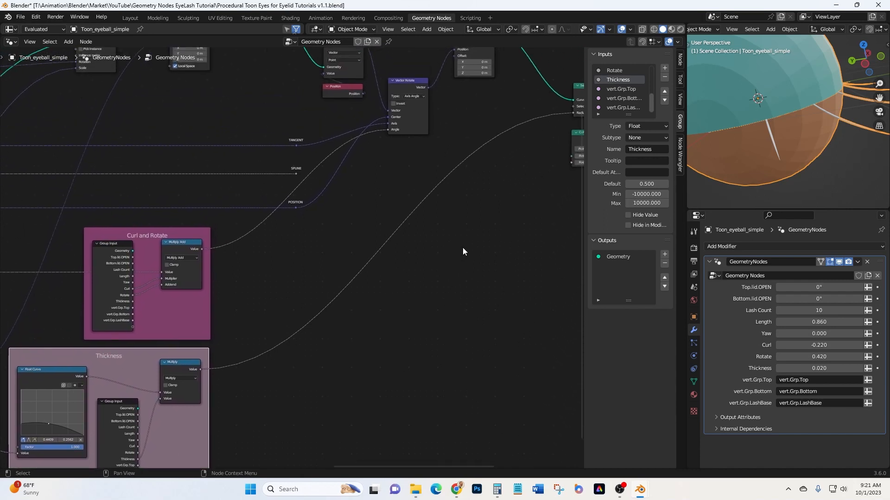
- Try a Lash Count of 23 in the modifier and settle on 30
{"action": "middle_click_drag", "start_coordinate": [840, 105], "coordinate": [820, 124]}
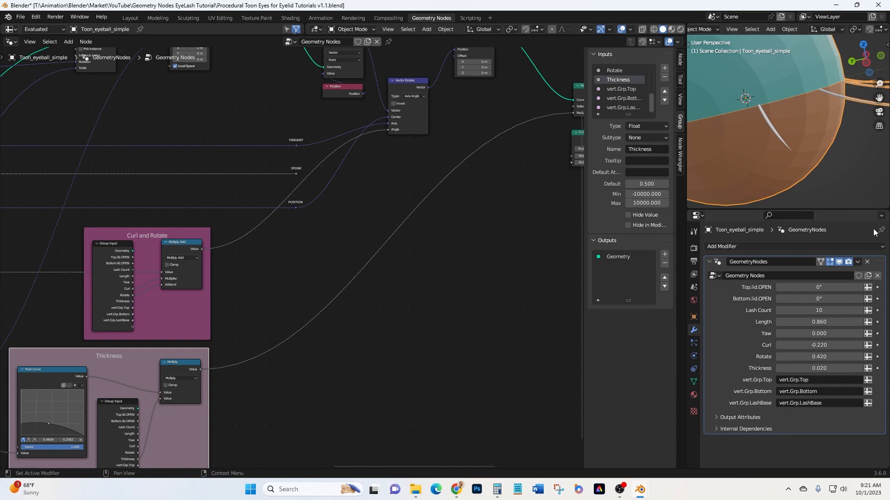
{"action": "left_click", "coordinate": [817, 310]}
{"action": "type", "text": "23"}
{"action": "key", "text": "Return"}
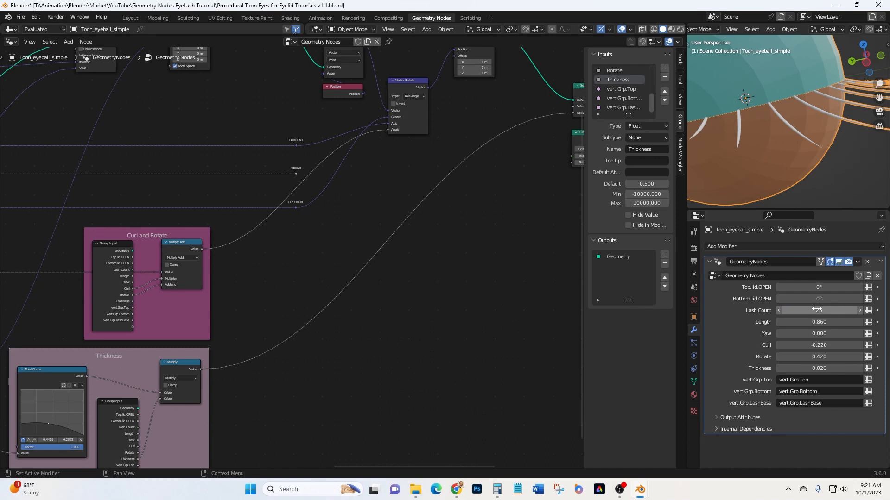
{"action": "left_click", "coordinate": [816, 310]}
{"action": "type", "text": "30"}
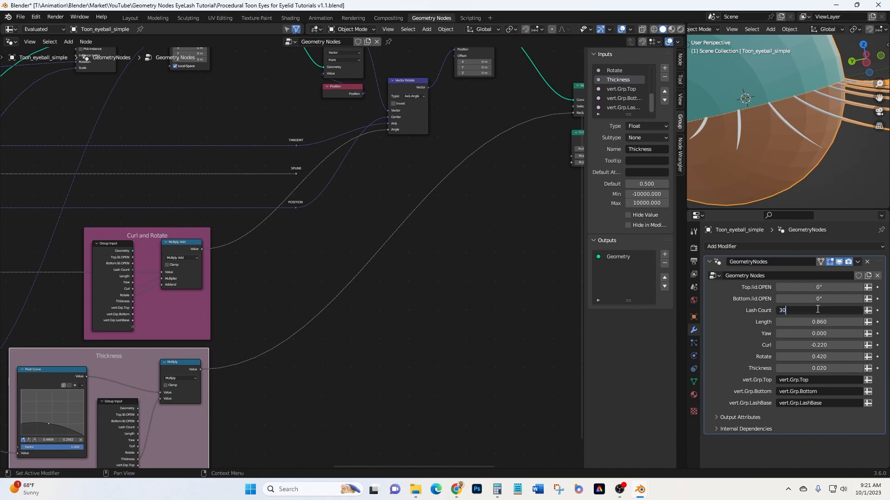
{"action": "key", "text": "Return"}
{"action": "middle_click_drag", "start_coordinate": [820, 176], "coordinate": [841, 159]}
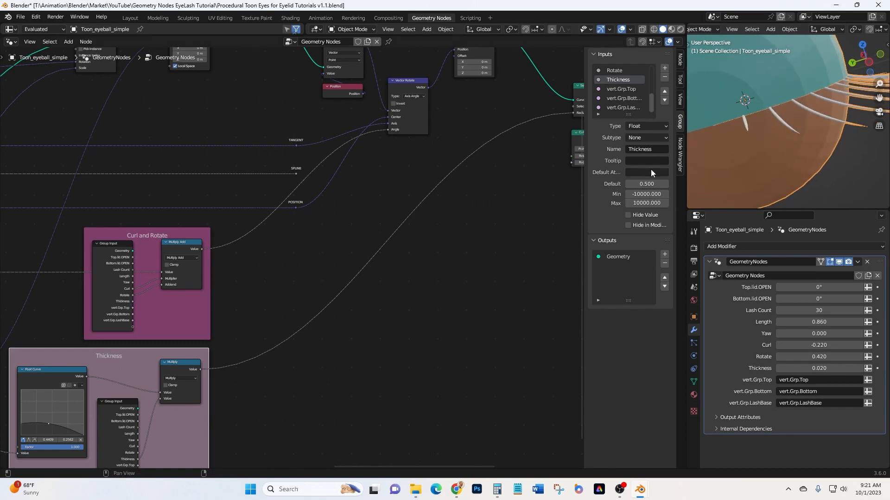
- Switch to the Layout workspace with Material Preview shading and examine the lash bases up close
{"action": "left_click", "coordinate": [126, 18]}
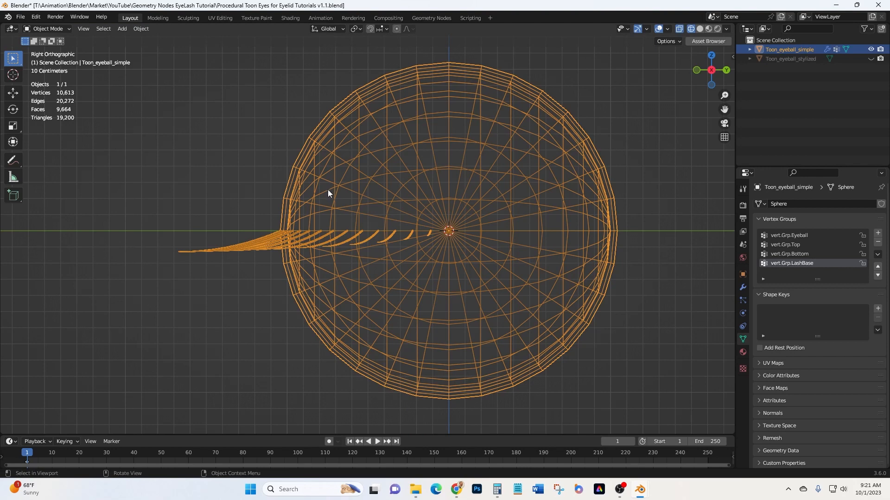
{"action": "left_click", "coordinate": [709, 29]}
{"action": "middle_click_drag", "start_coordinate": [512, 173], "coordinate": [394, 230]}
{"action": "scroll", "coordinate": [285, 263], "scroll_direction": "up", "scroll_amount": 5}
{"action": "mouse_move", "coordinate": [285, 262]}
{"action": "middle_mouse_down"}
{"action": "mouse_move", "coordinate": [231, 265]}
{"action": "mouse_move", "coordinate": [199, 248]}
{"action": "mouse_move", "coordinate": [231, 273]}
{"action": "mouse_move", "coordinate": [297, 268]}
{"action": "mouse_move", "coordinate": [277, 276]}
{"action": "mouse_move", "coordinate": [254, 268]}
{"action": "mouse_move", "coordinate": [254, 275]}
{"action": "mouse_move", "coordinate": [271, 254]}
{"action": "middle_mouse_up"}
{"action": "scroll", "coordinate": [427, 204], "scroll_direction": "down", "scroll_amount": 4}
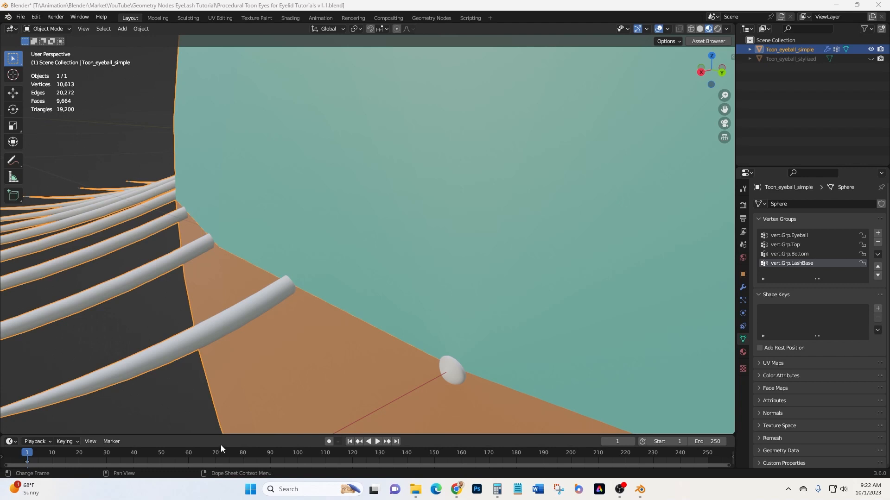
{"action": "mouse_move", "coordinate": [382, 324]}
{"action": "middle_mouse_down"}
{"action": "mouse_move", "coordinate": [339, 349]}
{"action": "mouse_move", "coordinate": [373, 358]}
{"action": "mouse_move", "coordinate": [371, 332]}
{"action": "middle_mouse_up"}
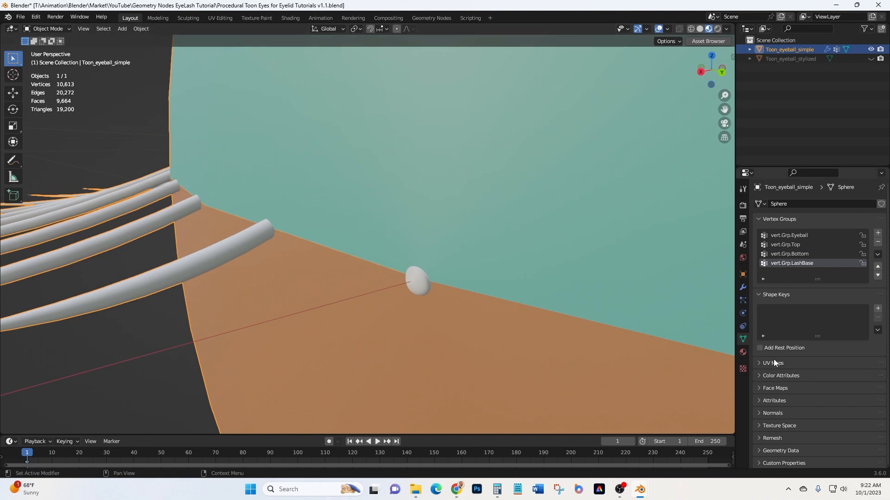
- Set the modifier's Thickness to 0.070 and inspect the lash shapes along the eyelid edge
{"action": "left_click", "coordinate": [743, 287]}
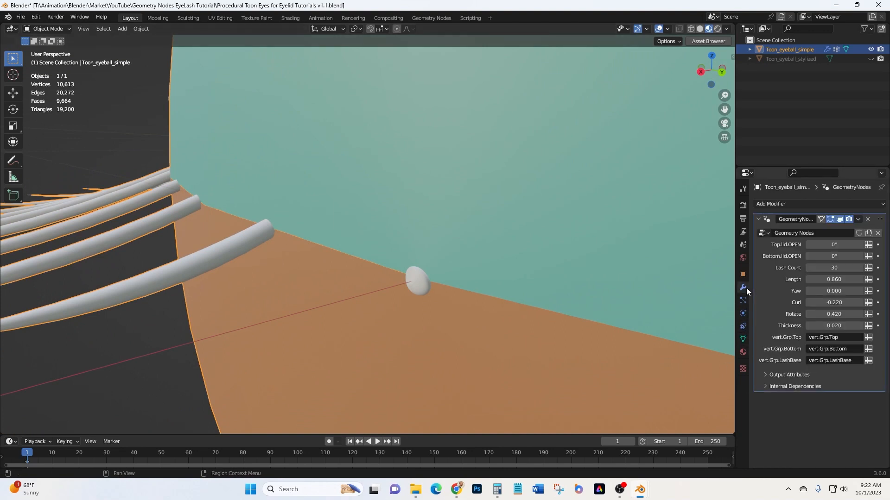
{"action": "left_click_drag", "start_coordinate": [833, 326], "coordinate": [853, 326]}
{"action": "middle_click_drag", "start_coordinate": [634, 265], "coordinate": [602, 306]}
{"action": "middle_click_drag", "start_coordinate": [111, 310], "coordinate": [130, 324]}
{"action": "middle_click_drag", "start_coordinate": [204, 337], "coordinate": [263, 302]}
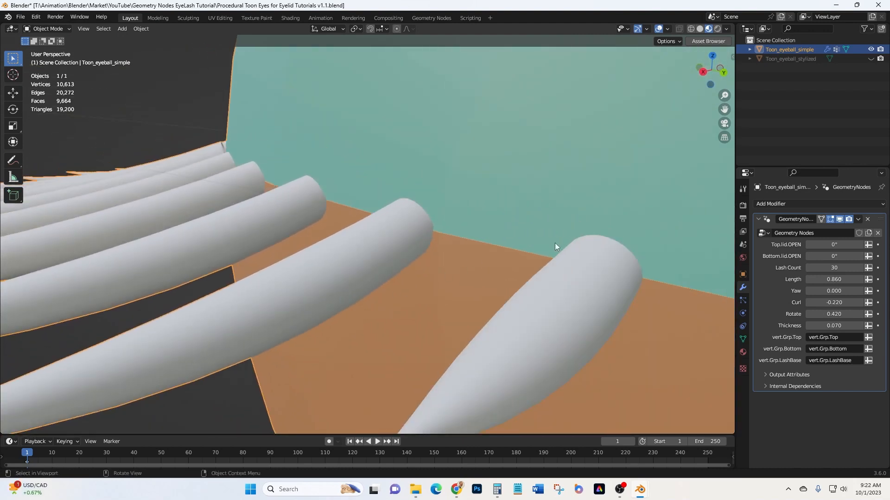
{"action": "scroll", "coordinate": [375, 237], "scroll_direction": "down", "scroll_amount": 4}
{"action": "scroll", "coordinate": [374, 236], "scroll_direction": "up", "scroll_amount": 1}
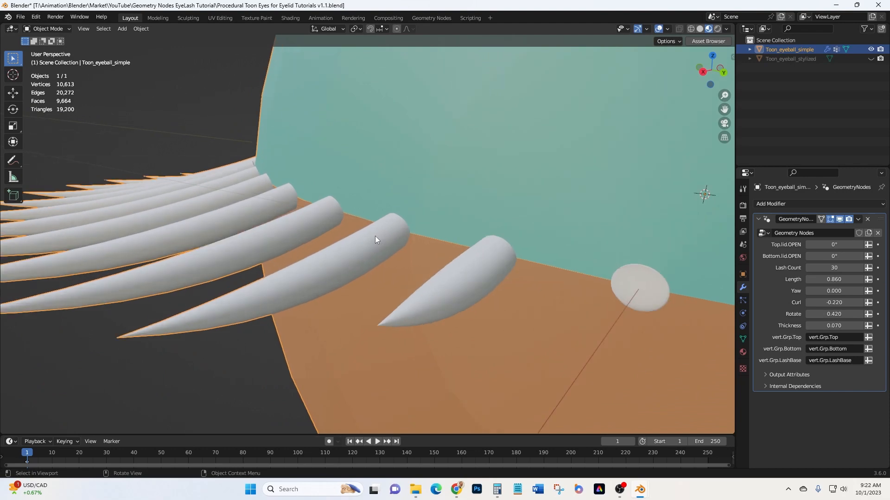
{"action": "middle_click_drag", "start_coordinate": [375, 236], "coordinate": [421, 246]}
{"action": "scroll", "coordinate": [397, 244], "scroll_direction": "down", "scroll_amount": 5}
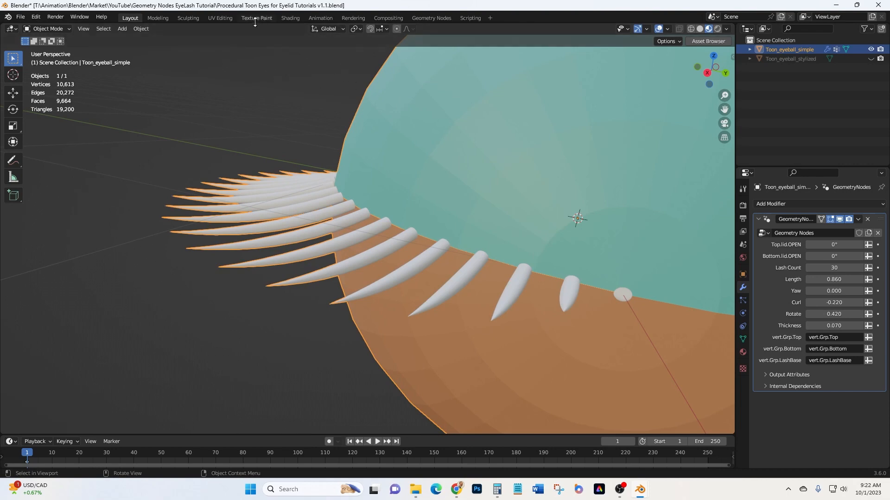
- Return to the Geometry Nodes workspace and duplicate the Set Curve Radius and Curve to Mesh nodes, placing the copies above the originals
{"action": "left_click", "coordinate": [431, 18]}
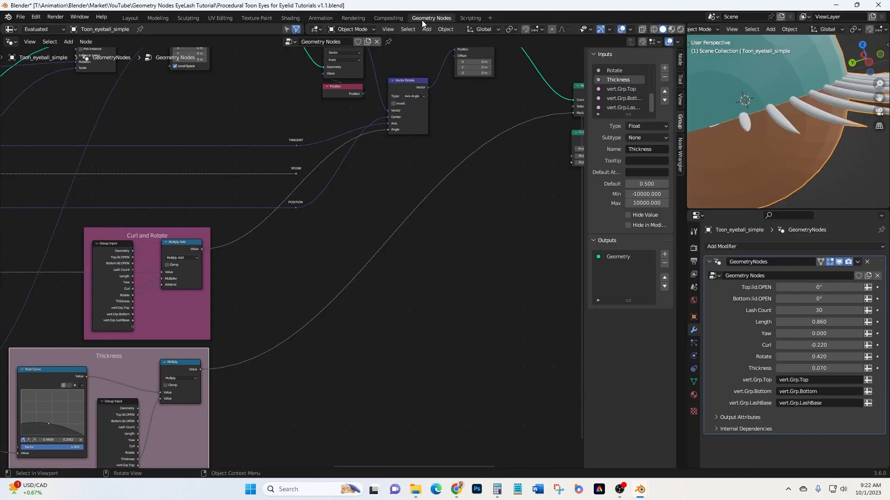
{"action": "scroll", "coordinate": [279, 283], "scroll_direction": "up", "scroll_amount": 3}
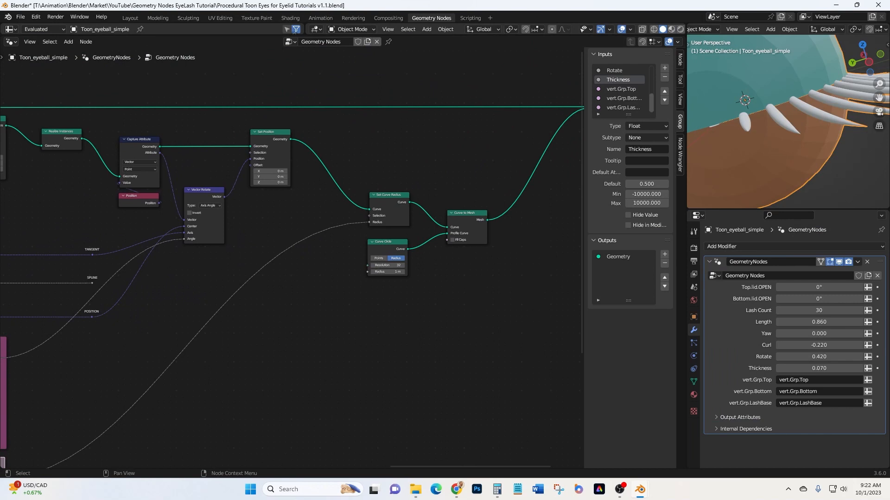
{"action": "middle_click_drag", "start_coordinate": [442, 162], "coordinate": [360, 210]}
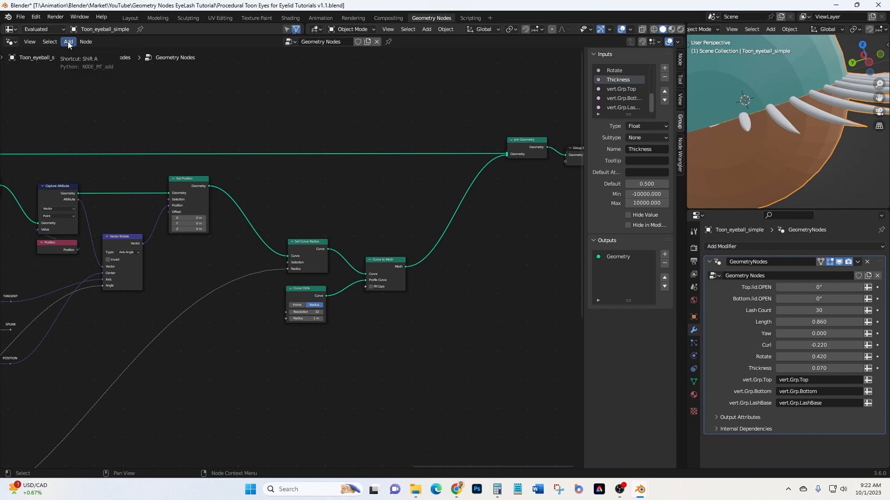
{"action": "scroll", "coordinate": [399, 265], "scroll_direction": "up", "scroll_amount": 1}
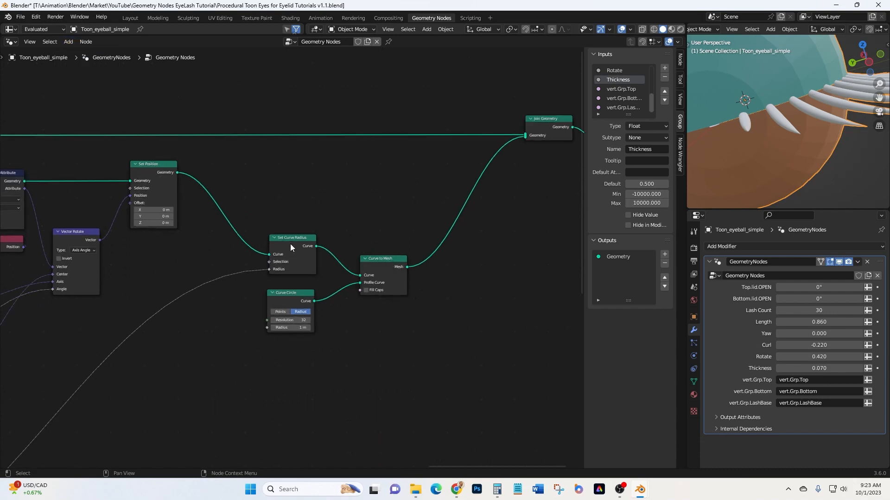
{"action": "left_click_drag", "start_coordinate": [280, 215], "coordinate": [390, 274]}
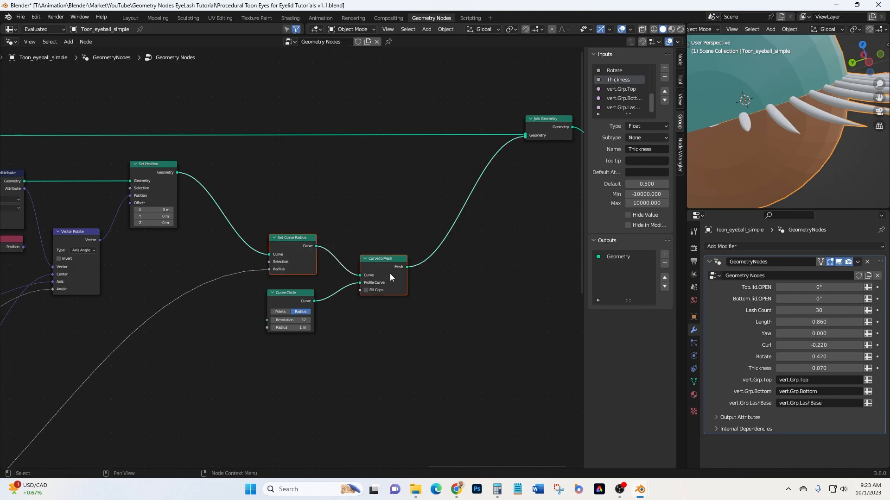
{"action": "key", "text": "g"}
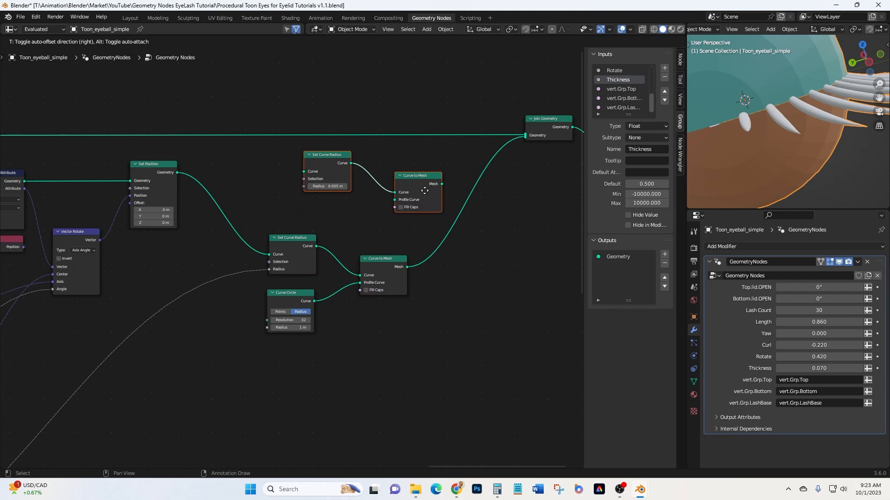
{"action": "left_click", "coordinate": [426, 191]}
- Shift the Join Geometry and Group Output nodes further right along X to make room in the tree
{"action": "middle_click_drag", "start_coordinate": [491, 255], "coordinate": [294, 277]}
{"action": "left_click_drag", "start_coordinate": [308, 117], "coordinate": [510, 171]}
{"action": "key", "text": "g"}
{"action": "key", "text": "x"}
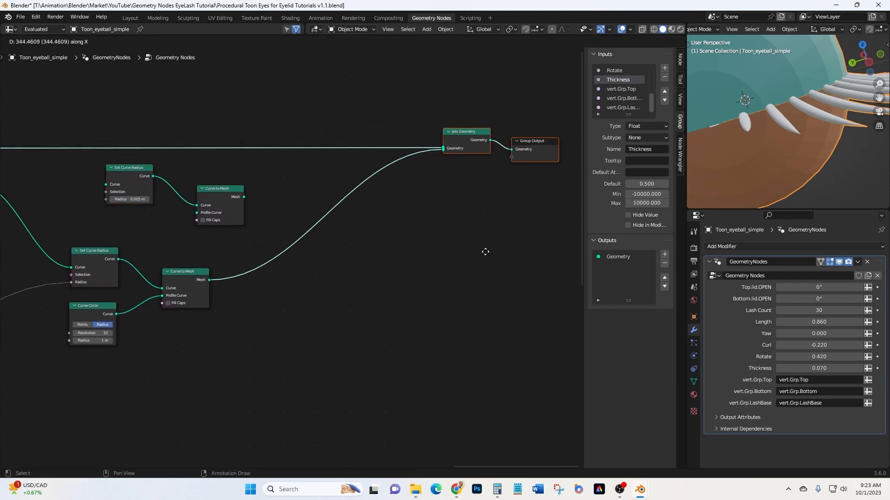
{"action": "left_click", "coordinate": [539, 256]}
- Move the duplicated Curve to Mesh and Set Curve Radius nodes further right, keeping them close together above the original pair
{"action": "middle_click_drag", "start_coordinate": [356, 286], "coordinate": [471, 299]}
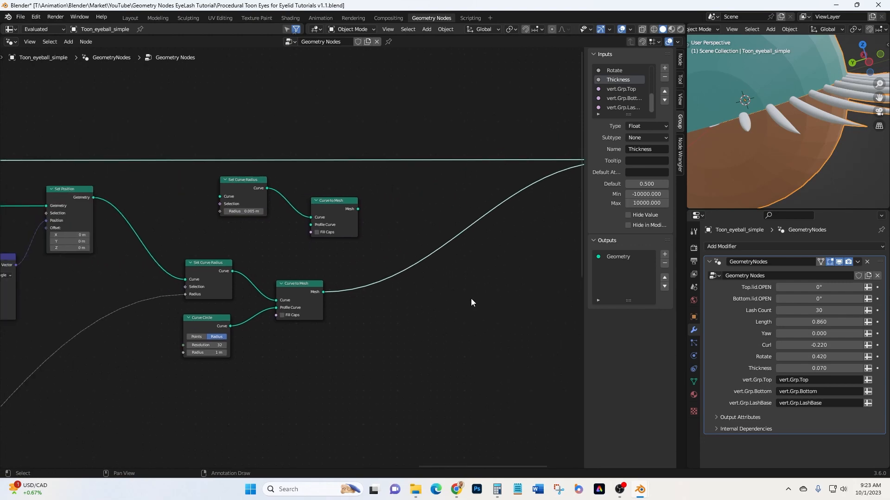
{"action": "left_click_drag", "start_coordinate": [326, 202], "coordinate": [385, 199]}
{"action": "left_click_drag", "start_coordinate": [235, 183], "coordinate": [308, 188]}
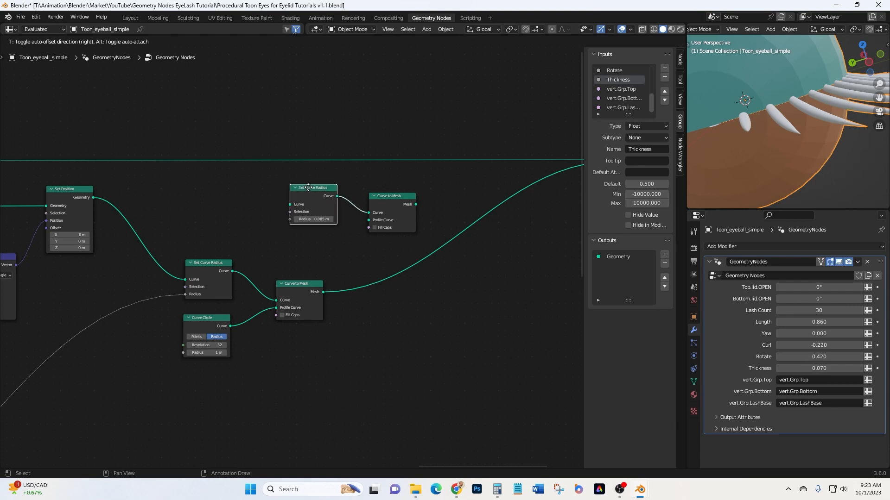
{"action": "middle_click_drag", "start_coordinate": [345, 256], "coordinate": [418, 252]}
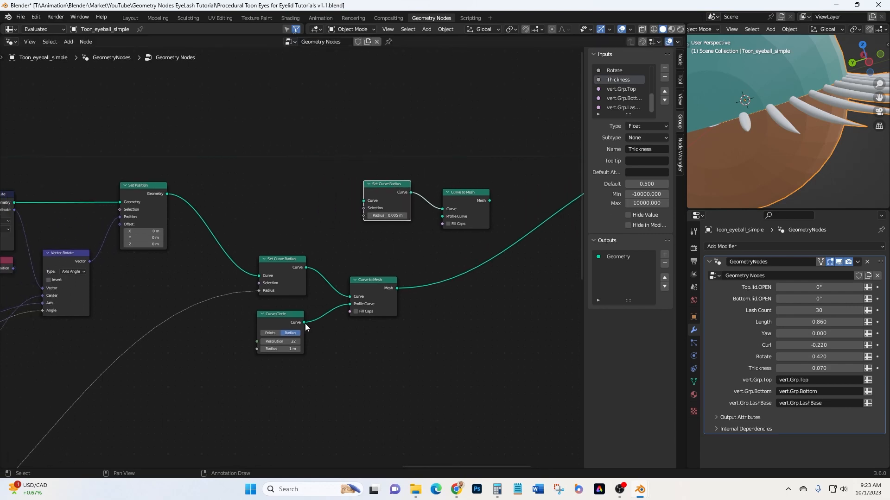
- Connect the Curve Circle output to the Profile Curve input of the duplicated Curve to Mesh node
{"action": "left_click_drag", "start_coordinate": [304, 322], "coordinate": [438, 218]}
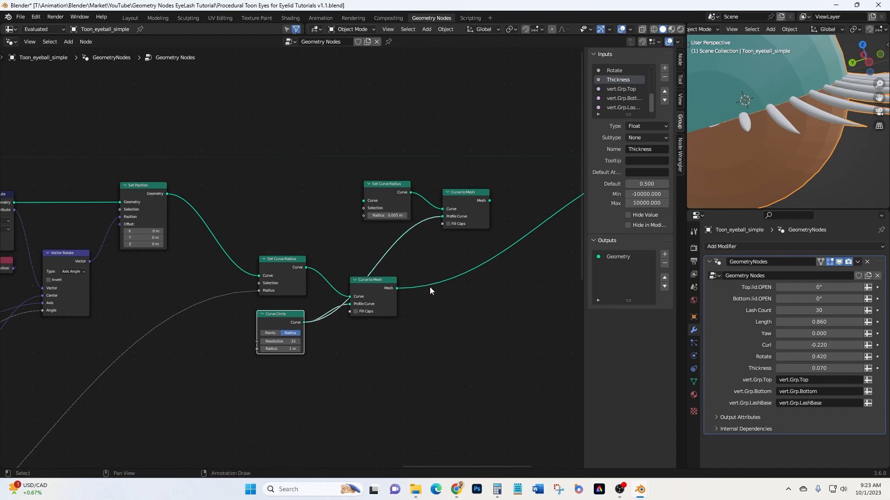
{"action": "scroll", "coordinate": [422, 302], "scroll_direction": "down", "scroll_amount": 1}
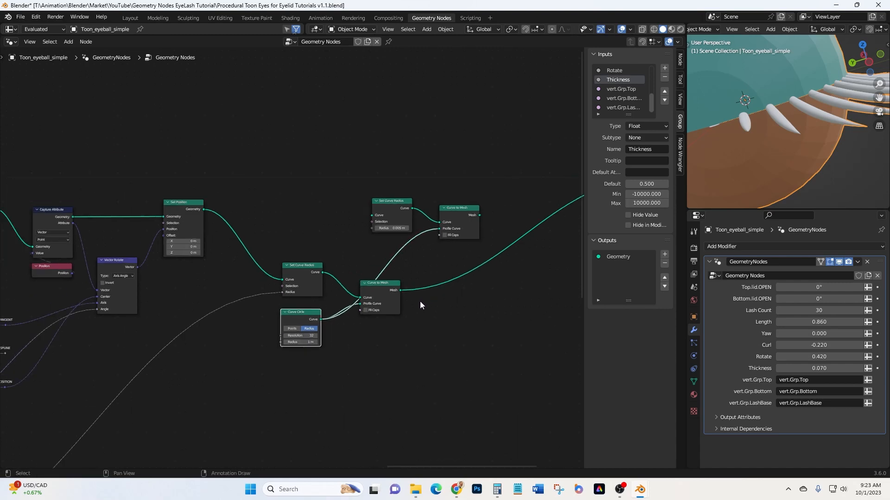
- Move the end BaseCurve reroute far along X until it sits just before the duplicated Set Curve Radius node
{"action": "middle_click_drag", "start_coordinate": [420, 301], "coordinate": [490, 290]}
{"action": "middle_click_drag", "start_coordinate": [315, 291], "coordinate": [377, 314]}
{"action": "scroll", "coordinate": [146, 284], "scroll_direction": "down", "scroll_amount": 2}
{"action": "middle_click_drag", "start_coordinate": [113, 281], "coordinate": [417, 290]}
{"action": "middle_click_drag", "start_coordinate": [110, 283], "coordinate": [323, 293]}
{"action": "scroll", "coordinate": [176, 263], "scroll_direction": "up", "scroll_amount": 3}
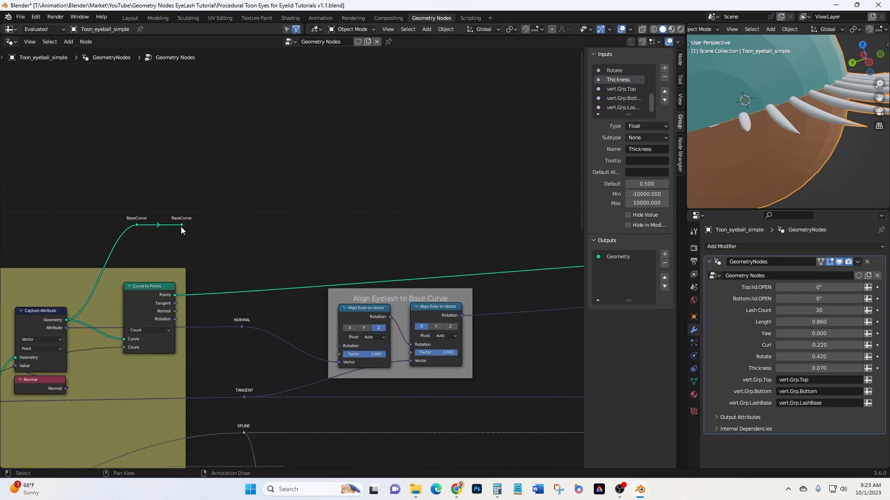
{"action": "middle_click_drag", "start_coordinate": [290, 256], "coordinate": [160, 210]}
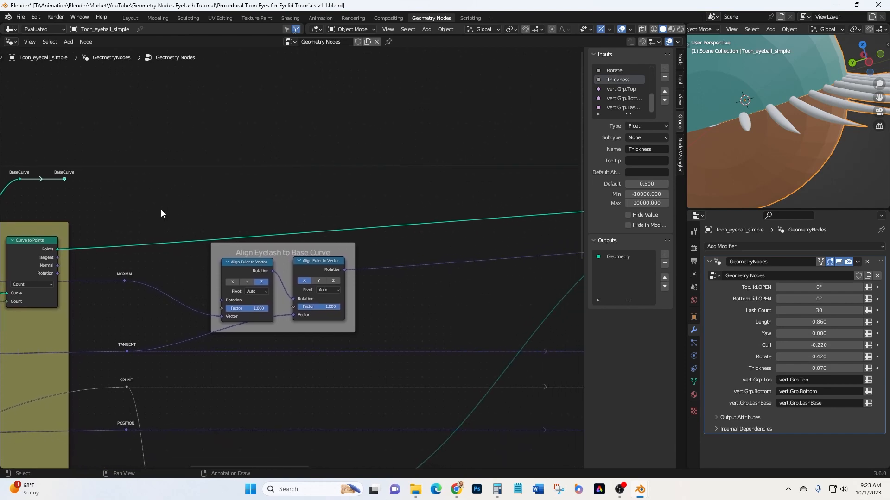
{"action": "scroll", "coordinate": [205, 216], "scroll_direction": "down", "scroll_amount": 2}
{"action": "middle_click_drag", "start_coordinate": [398, 248], "coordinate": [287, 254]}
{"action": "scroll", "coordinate": [340, 260], "scroll_direction": "down", "scroll_amount": 1}
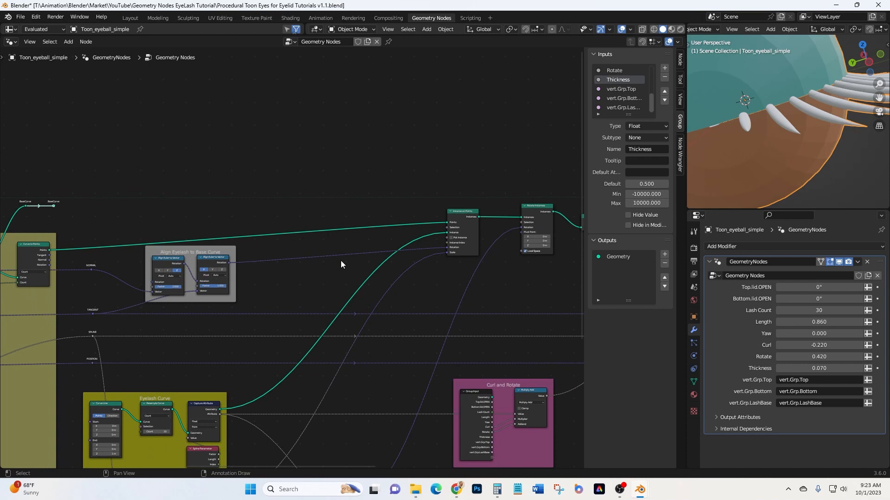
{"action": "key", "text": "g"}
{"action": "key", "text": "x"}
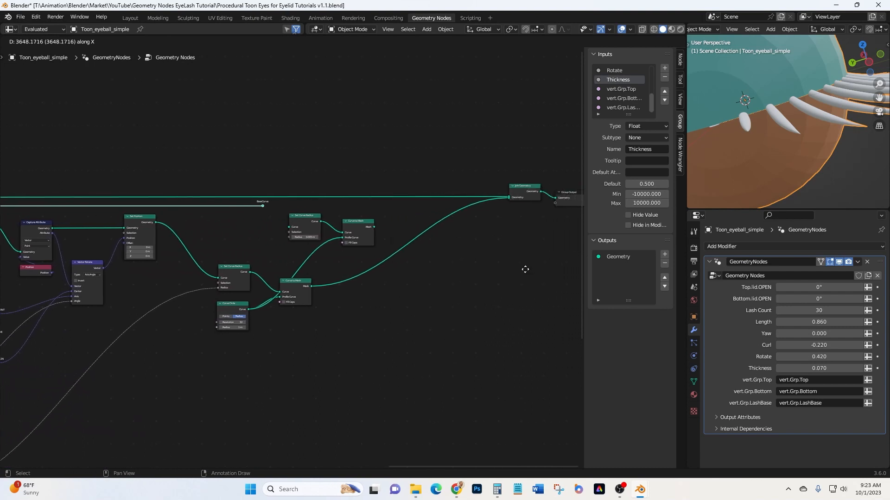
{"action": "left_click", "coordinate": [492, 274]}
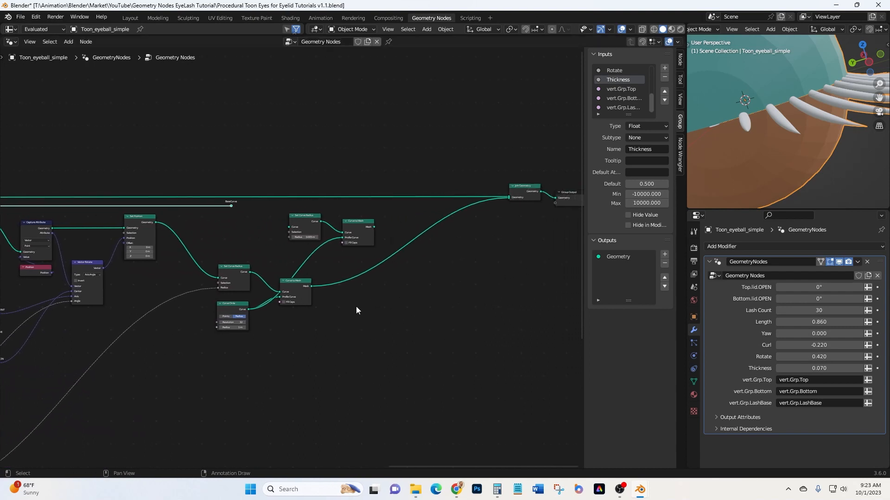
- Connect the BaseCurve reroute to the Curve input of the duplicated Set Curve Radius node
{"action": "scroll", "coordinate": [297, 278], "scroll_direction": "up", "scroll_amount": 2}
{"action": "scroll", "coordinate": [238, 224], "scroll_direction": "up", "scroll_amount": 1}
{"action": "middle_click_drag", "start_coordinate": [238, 224], "coordinate": [296, 302]}
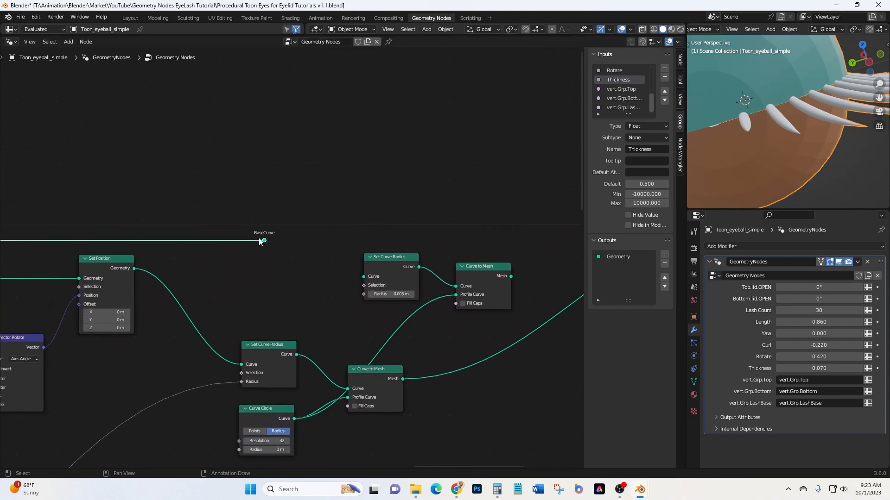
{"action": "left_click_drag", "start_coordinate": [264, 241], "coordinate": [364, 276]}
{"action": "middle_click_drag", "start_coordinate": [329, 311], "coordinate": [314, 259]}
{"action": "scroll", "coordinate": [462, 269], "scroll_direction": "down", "scroll_amount": 1}
{"action": "middle_click_drag", "start_coordinate": [416, 280], "coordinate": [231, 274]}
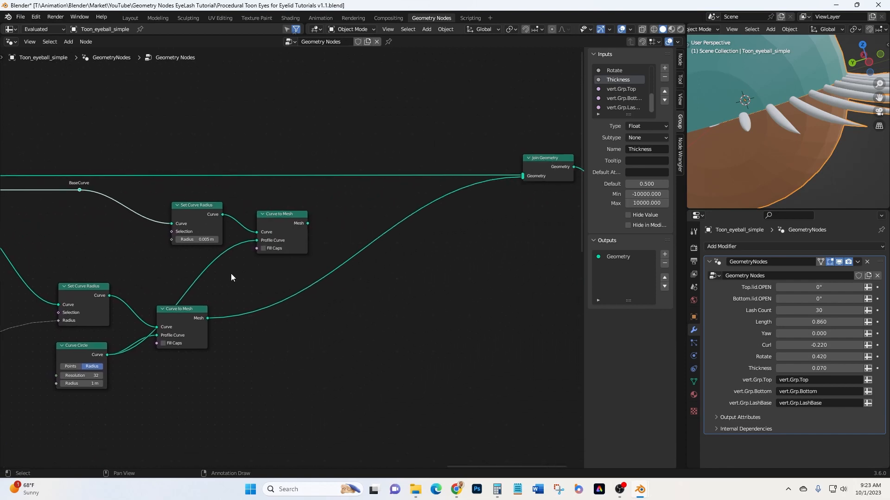
- Move the original Set Curve Radius, Curve Circle and Curve to Mesh nodes lower to clear space beneath the duplicated pair
{"action": "middle_click_drag", "start_coordinate": [400, 253], "coordinate": [530, 200]}
{"action": "left_click_drag", "start_coordinate": [88, 197], "coordinate": [260, 322]}
{"action": "key", "text": "g"}
{"action": "left_click", "coordinate": [221, 364]}
- Move the Join Geometry and Group Output nodes further right to make more room in the tree
{"action": "middle_click_drag", "start_coordinate": [430, 339], "coordinate": [270, 368]}
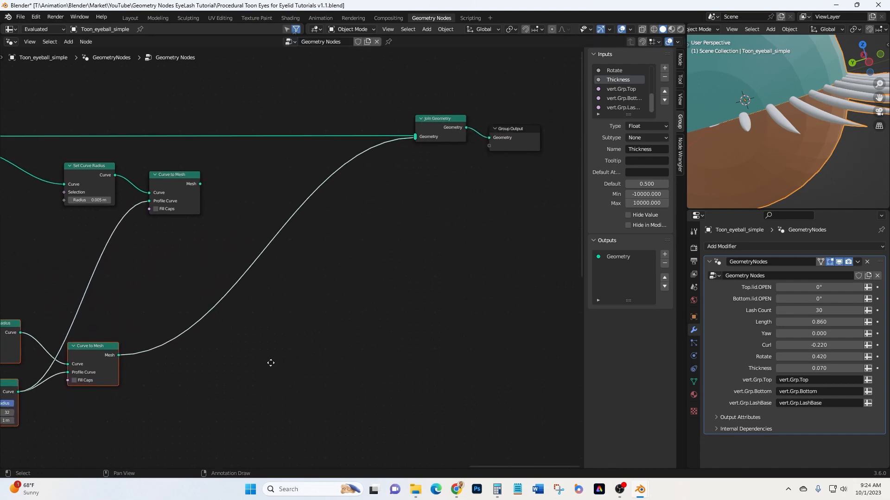
{"action": "left_click_drag", "start_coordinate": [371, 100], "coordinate": [571, 183]}
{"action": "key", "text": "g"}
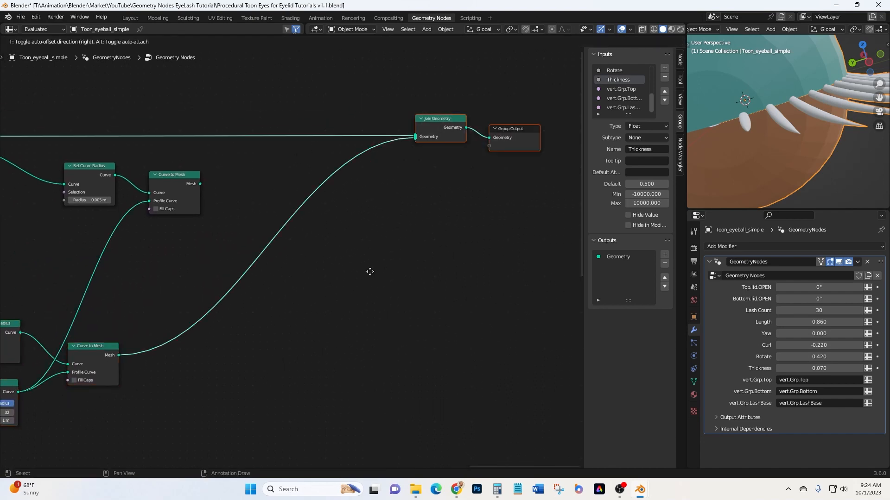
{"action": "left_click", "coordinate": [473, 272]}
- Shift the duplicated Set Curve Radius and Curve to Mesh nodes further right along X, away from the BaseCurve reroute
{"action": "middle_click_drag", "start_coordinate": [375, 304], "coordinate": [481, 309]}
{"action": "left_click_drag", "start_coordinate": [144, 144], "coordinate": [323, 244]}
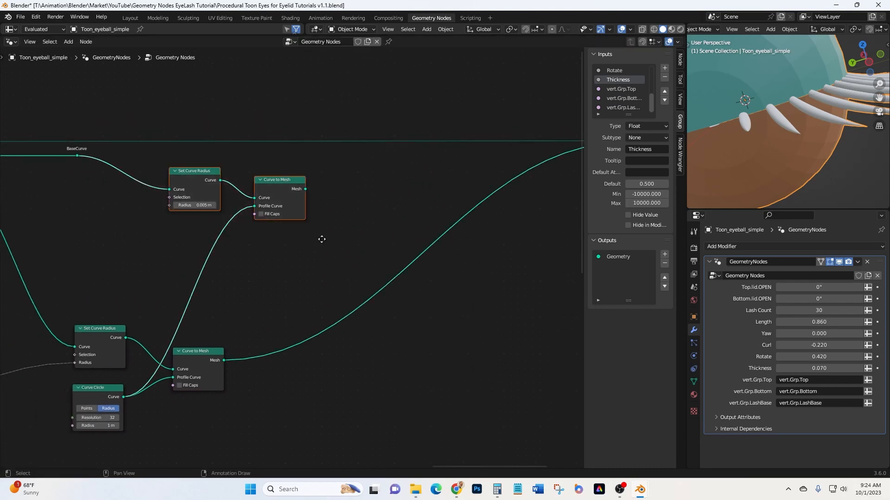
{"action": "key", "text": "g"}
{"action": "key", "text": "x"}
{"action": "left_click", "coordinate": [439, 236]}
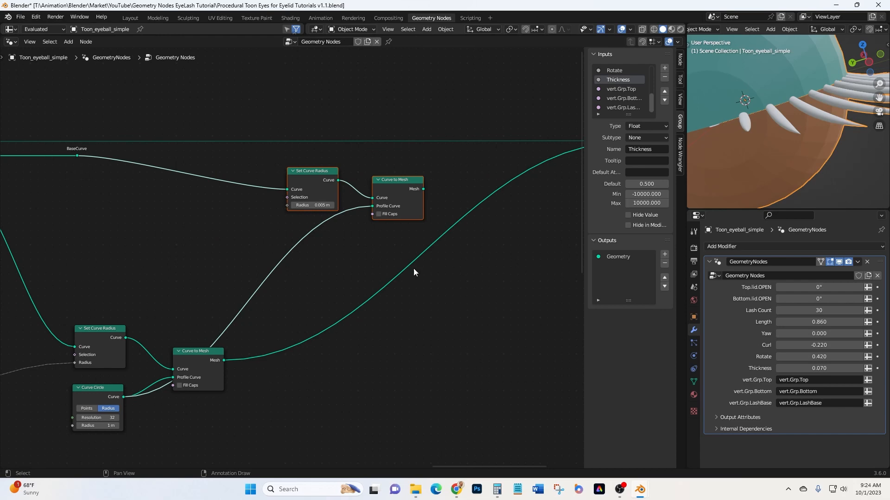
{"action": "left_click", "coordinate": [415, 279]}
- Add a Math node before the duplicated Set Curve Radius node and set its operation to Multiply
{"action": "middle_click_drag", "start_coordinate": [356, 340], "coordinate": [510, 356]}
{"action": "scroll", "coordinate": [484, 351], "scroll_direction": "down", "scroll_amount": 1}
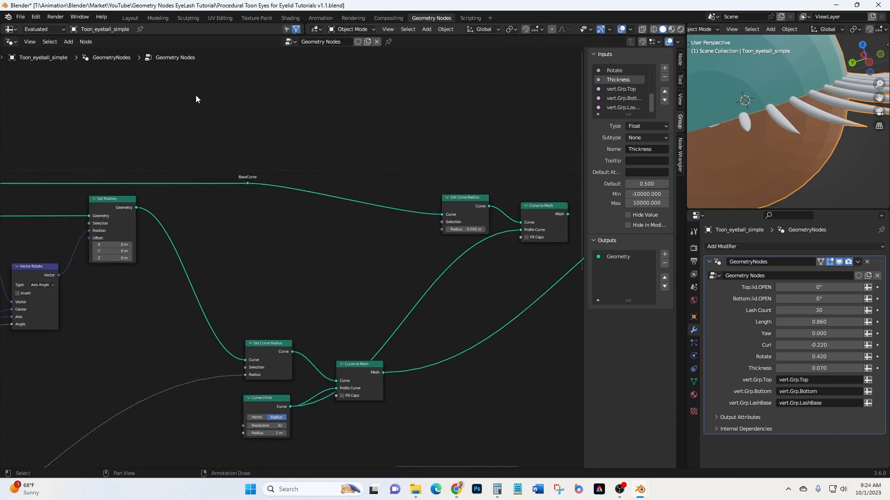
{"action": "left_click", "coordinate": [68, 41]}
{"action": "left_click", "coordinate": [74, 52]}
{"action": "type", "text": "add"}
{"action": "key", "text": "Return"}
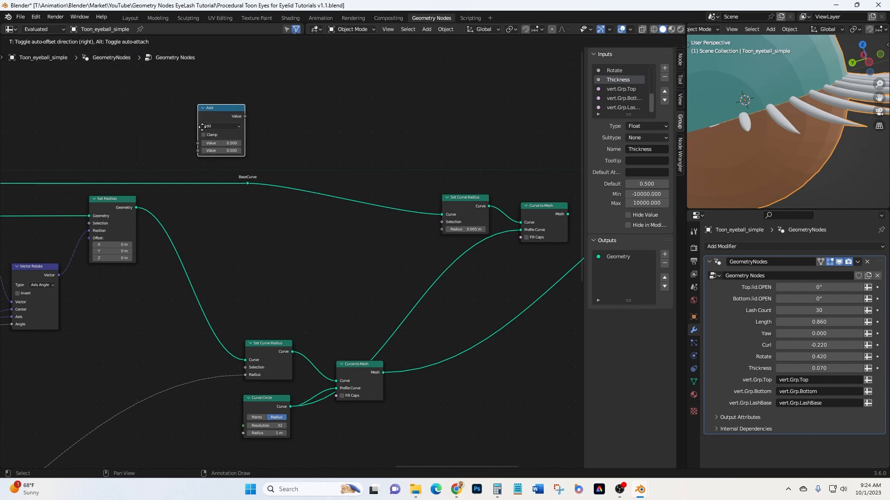
{"action": "left_click", "coordinate": [359, 234]}
{"action": "left_click", "coordinate": [398, 246]}
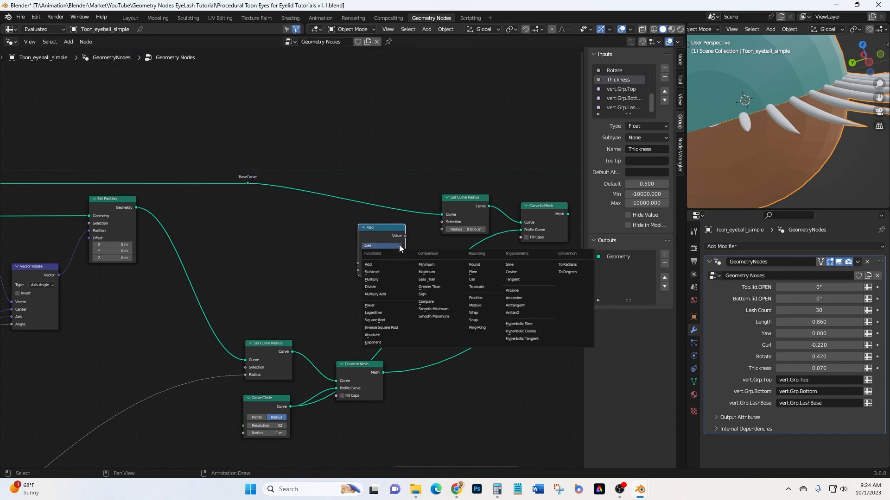
{"action": "left_click", "coordinate": [381, 279]}
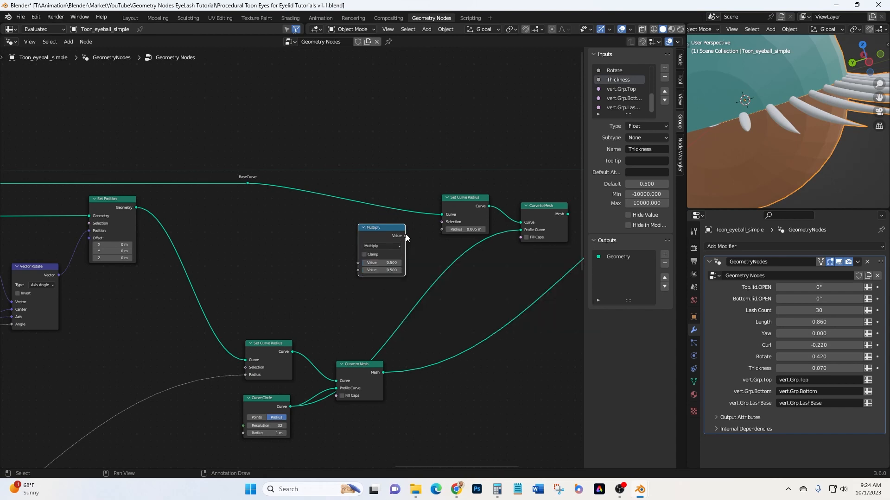
- Connect the Multiply node's Value output to the Radius input of the duplicated Set Curve Radius node
{"action": "scroll", "coordinate": [408, 237], "scroll_direction": "up", "scroll_amount": 1}
{"action": "left_click_drag", "start_coordinate": [404, 235], "coordinate": [418, 227]}
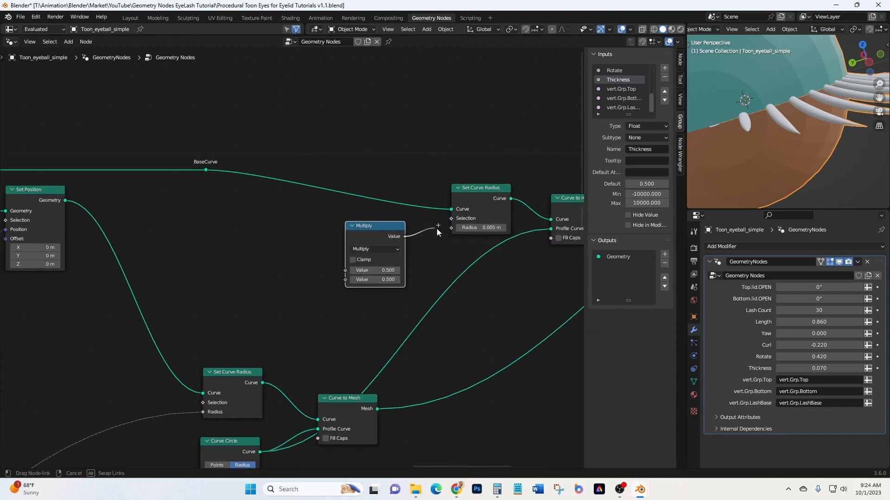
{"action": "left_click_drag", "start_coordinate": [446, 230], "coordinate": [446, 230]}
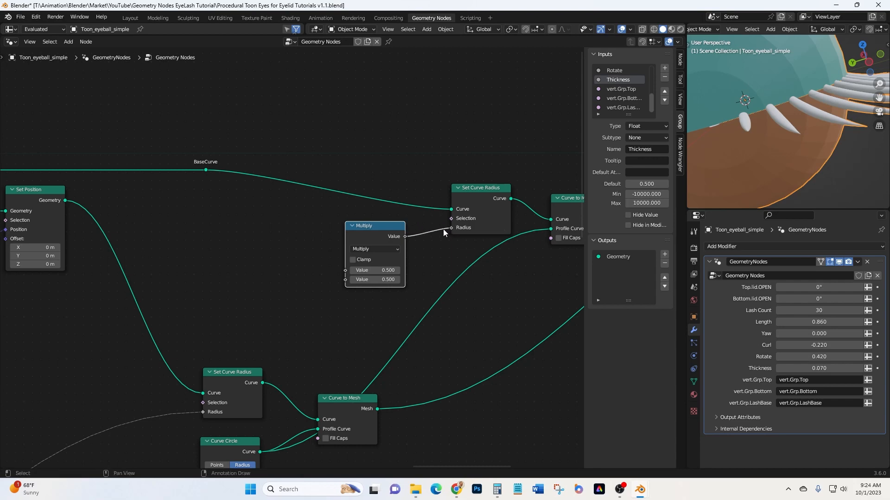
- Add a Float Curve node before the Multiply node and connect its output to Multiply's first Value input
{"action": "left_click", "coordinate": [69, 42]}
{"action": "left_click", "coordinate": [75, 52]}
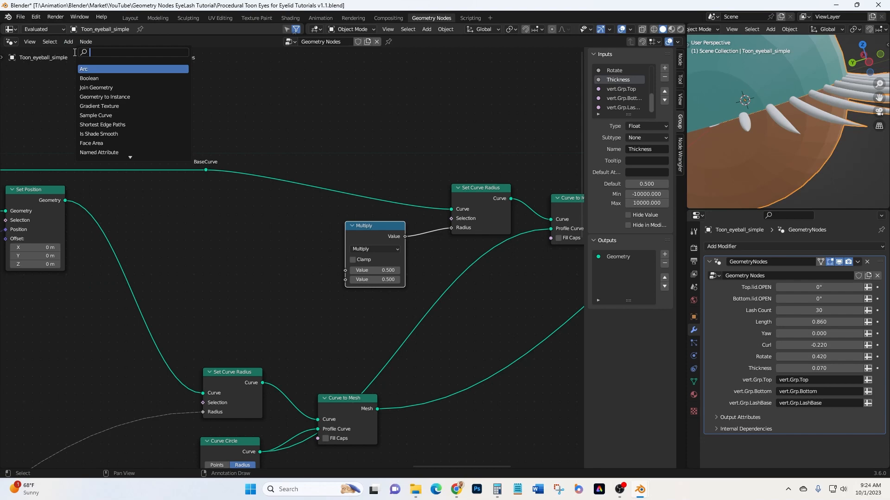
{"action": "type", "text": "floa"}
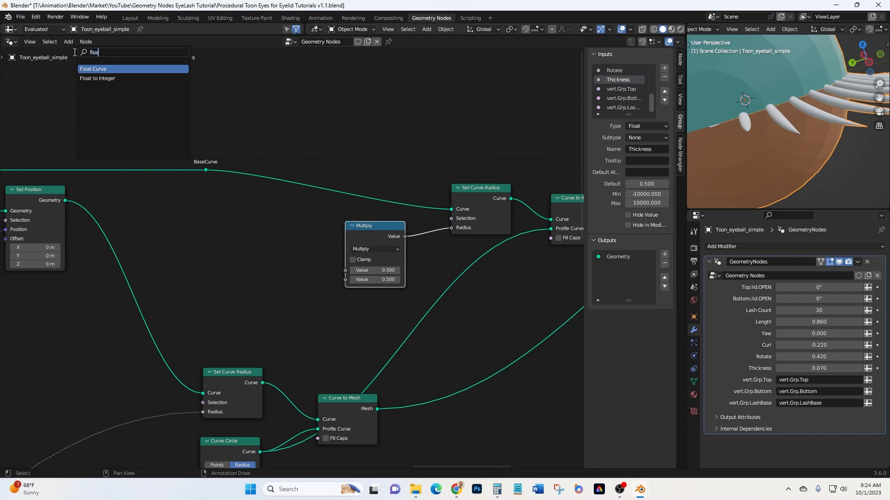
{"action": "key", "text": "Return"}
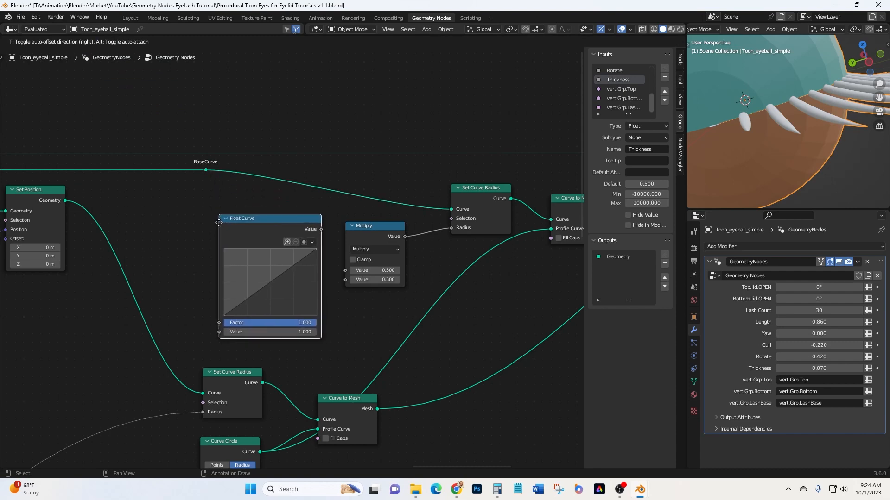
{"action": "left_click", "coordinate": [215, 226]}
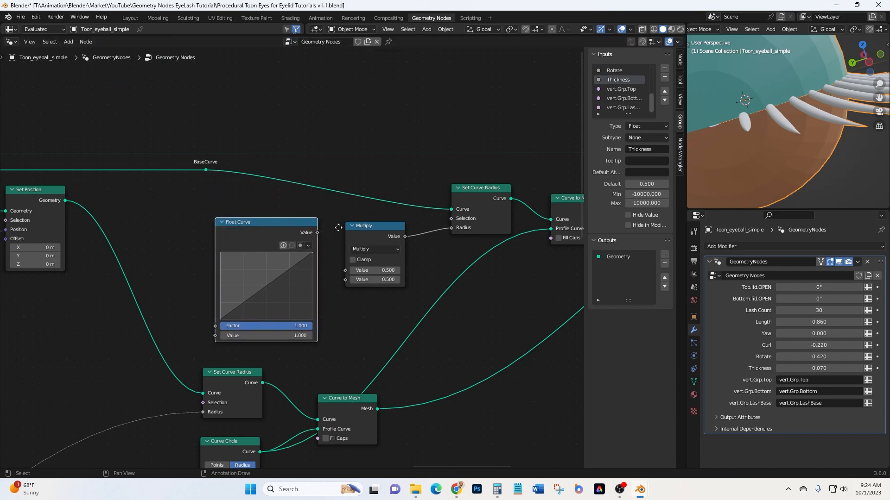
{"action": "middle_click_drag", "start_coordinate": [338, 228], "coordinate": [360, 197]}
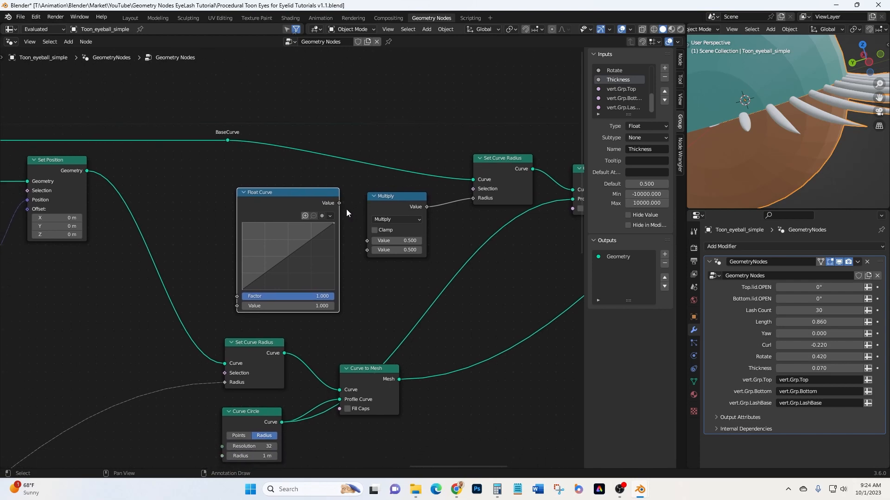
{"action": "left_click_drag", "start_coordinate": [340, 203], "coordinate": [366, 242]}
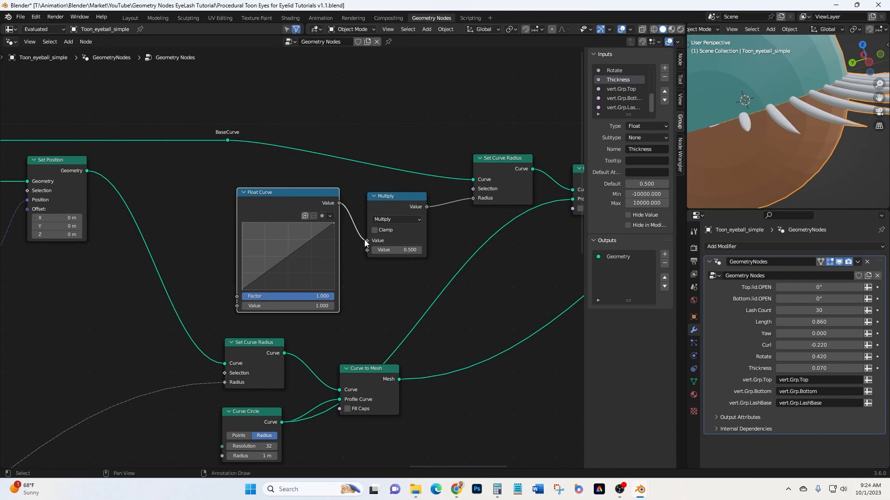
- Move the SPLINE reroute closer to the Float Curve node and connect it to the Float Curve's Value input
{"action": "middle_click_drag", "start_coordinate": [188, 294], "coordinate": [349, 243]}
{"action": "left_click", "coordinate": [15, 330]}
{"action": "key", "text": "g"}
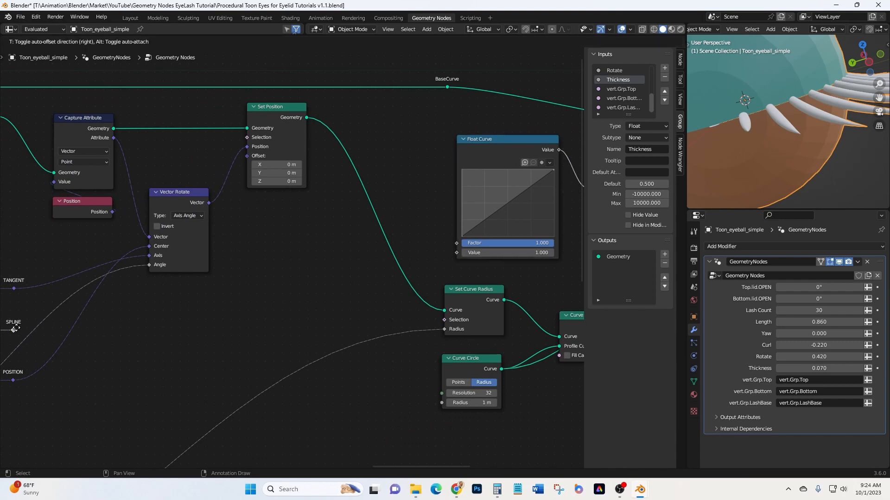
{"action": "left_click", "coordinate": [321, 331]}
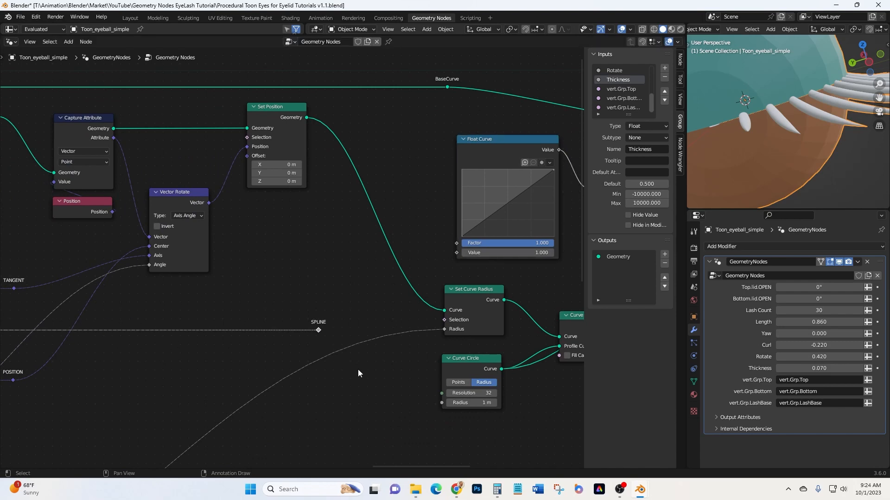
{"action": "middle_click_drag", "start_coordinate": [359, 370], "coordinate": [282, 365]}
{"action": "left_click_drag", "start_coordinate": [245, 327], "coordinate": [382, 249]}
- Add a Group Input node beside the Float Curve and connect its empty socket to Multiply's second Value input
{"action": "middle_click_drag", "start_coordinate": [499, 268], "coordinate": [489, 283]}
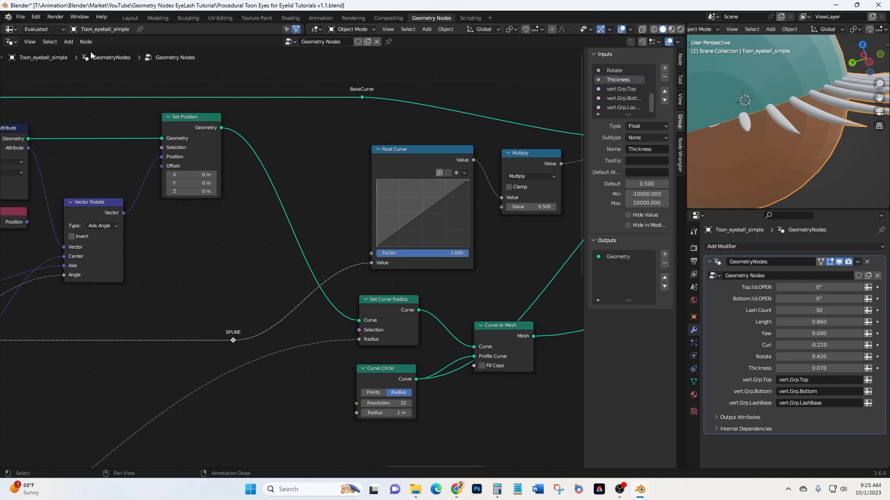
{"action": "left_click", "coordinate": [68, 41]}
{"action": "type", "text": "gro"}
{"action": "key", "text": "Return"}
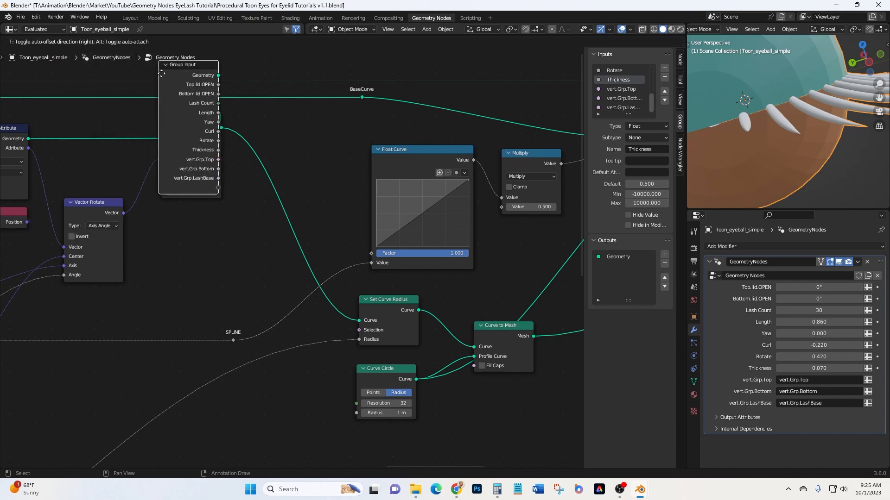
{"action": "left_click", "coordinate": [298, 121]}
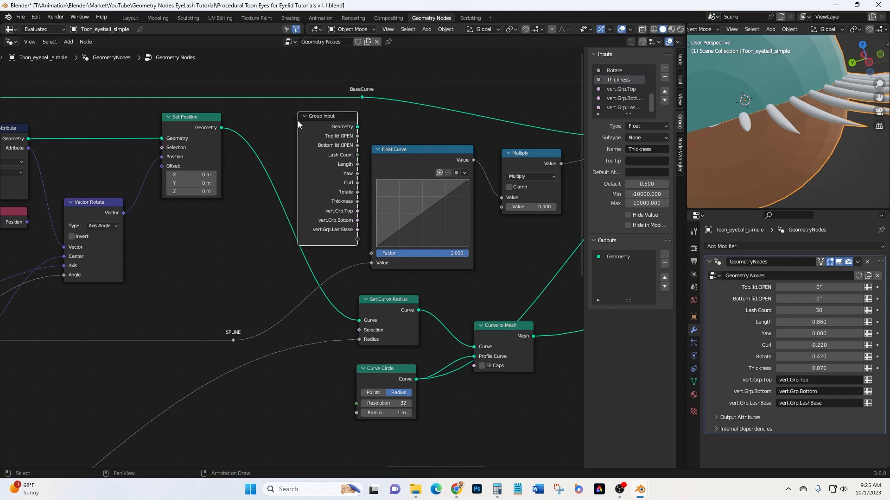
{"action": "left_click_drag", "start_coordinate": [502, 207], "coordinate": [357, 239]}
- Rename the new group input as Base Curve Thickness
{"action": "middle_click_drag", "start_coordinate": [512, 252], "coordinate": [413, 277]}
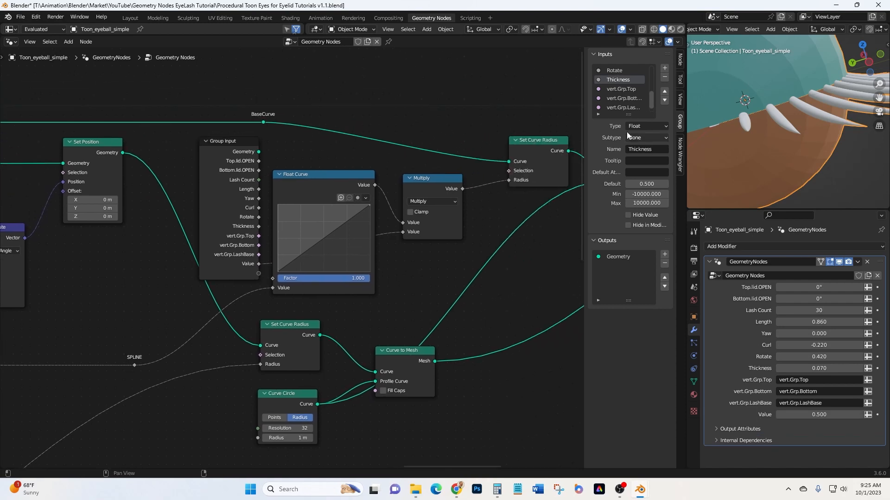
{"action": "scroll", "coordinate": [639, 99], "scroll_direction": "down", "scroll_amount": 1}
{"action": "left_click", "coordinate": [613, 108]}
{"action": "left_click", "coordinate": [635, 149]}
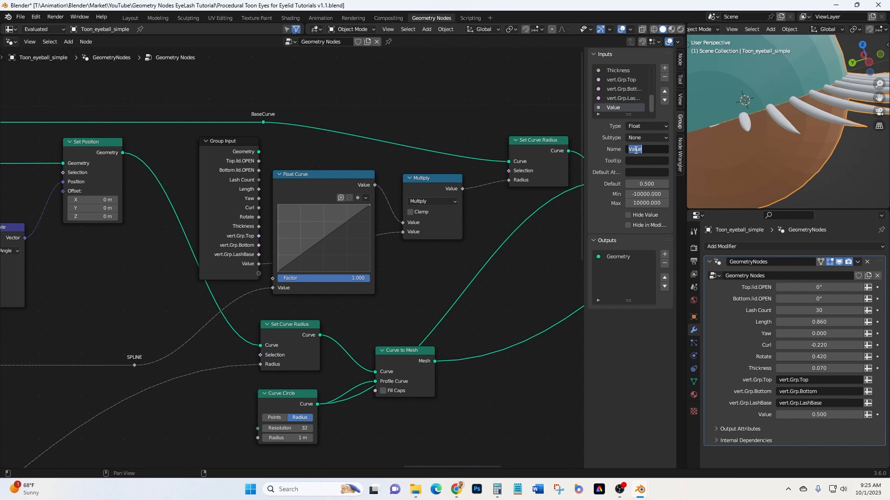
{"action": "type", "text": "Base"}
{"action": "type", "text": " Curve Thic"}
{"action": "type", "text": "kness"}
{"action": "key", "text": "Return"}
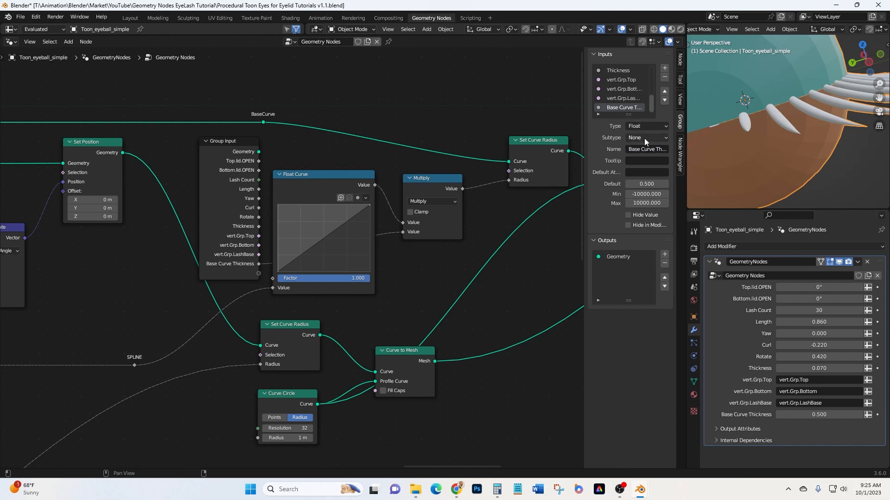
- Reorder the group inputs so that Base Curve Thickness sits directly below Thickness
{"action": "left_click", "coordinate": [664, 92]}
{"action": "left_click", "coordinate": [664, 91]}
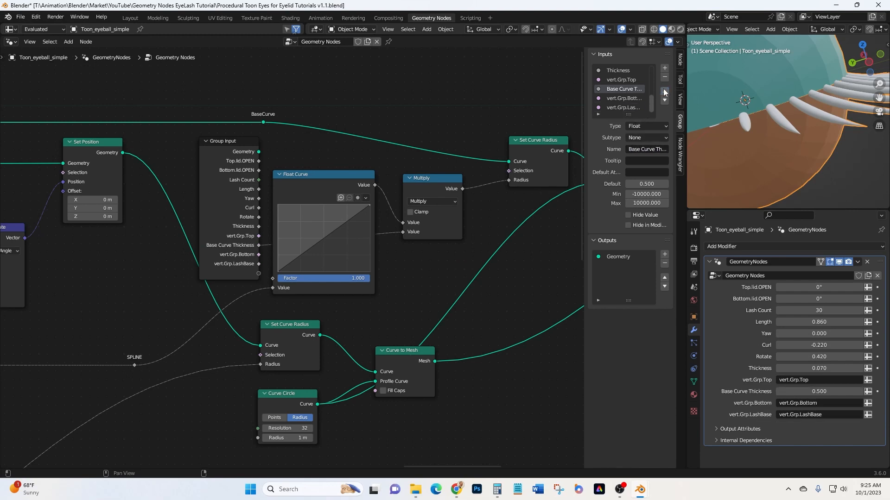
{"action": "left_click", "coordinate": [664, 91]}
{"action": "middle_click_drag", "start_coordinate": [439, 245], "coordinate": [380, 259]}
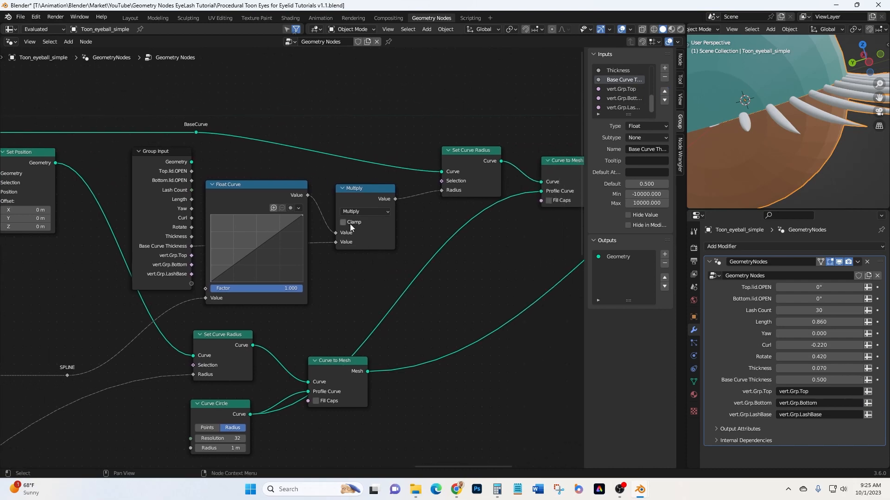
- Frame the Group Input, Float Curve, Multiply and upper Set Curve Radius nodes and label the frame Eyelash Base Curve Thickness
{"action": "left_click_drag", "start_coordinate": [180, 168], "coordinate": [488, 282]}
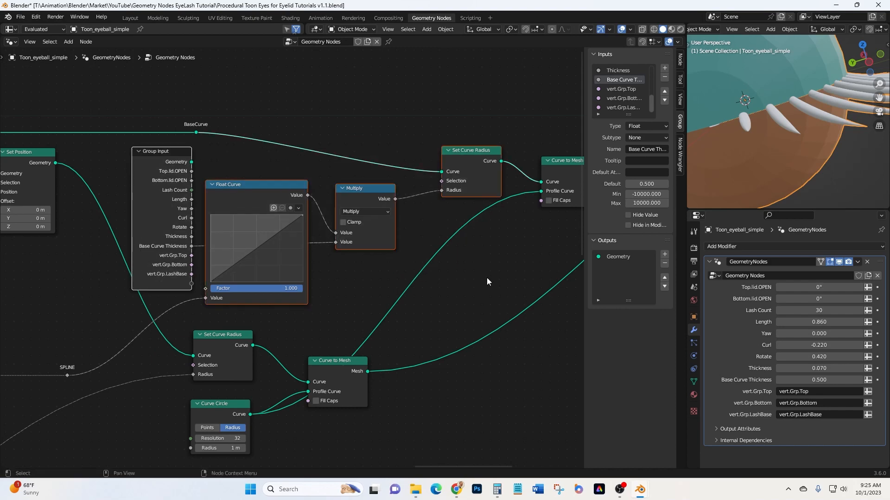
{"action": "key", "text": "ctrl+j"}
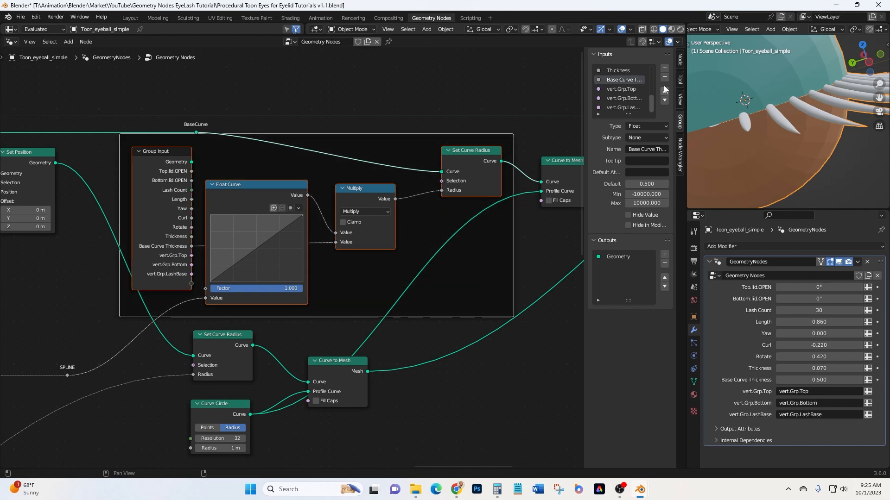
{"action": "left_click", "coordinate": [680, 61]}
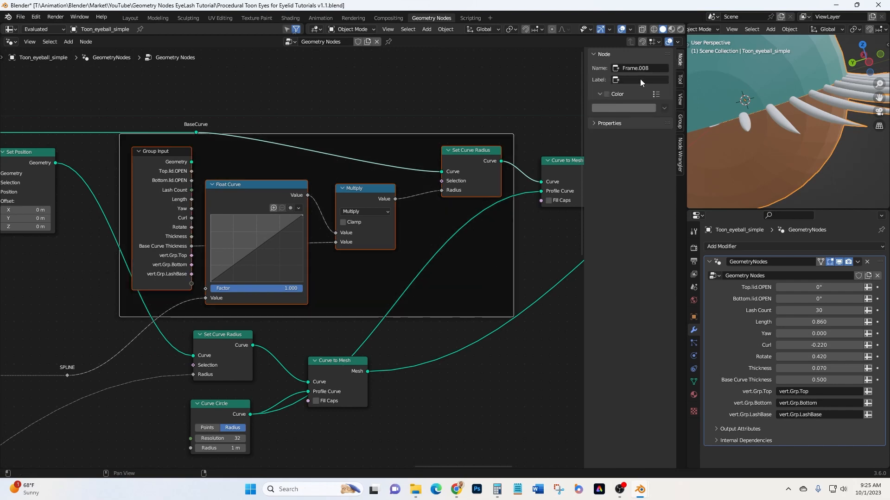
{"action": "type", "text": "Eyelash Ba"}
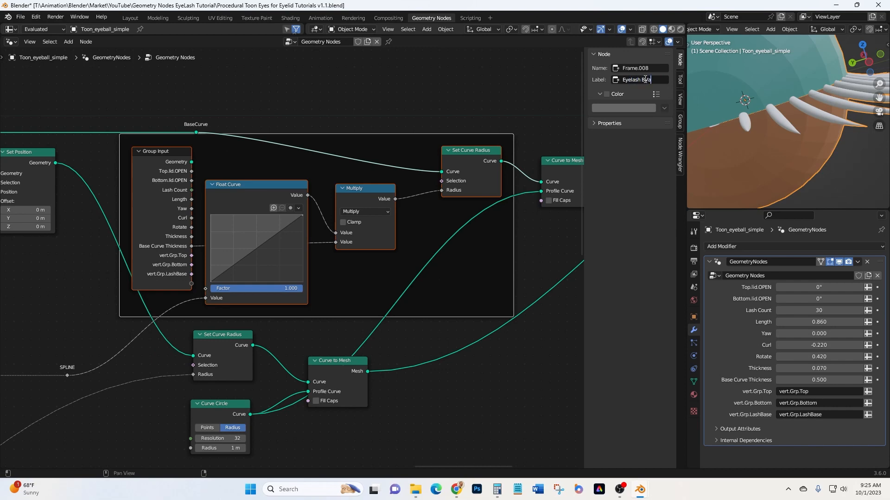
{"action": "type", "text": "se Curve Thickness"}
{"action": "key", "text": "Return"}
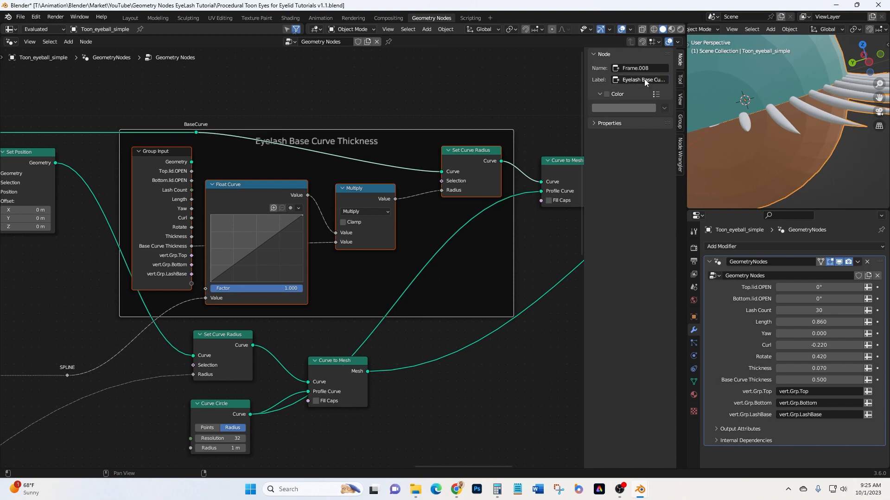
- Enable a custom color for the Eyelash Base Curve Thickness frame and make it green
{"action": "left_click", "coordinate": [607, 94]}
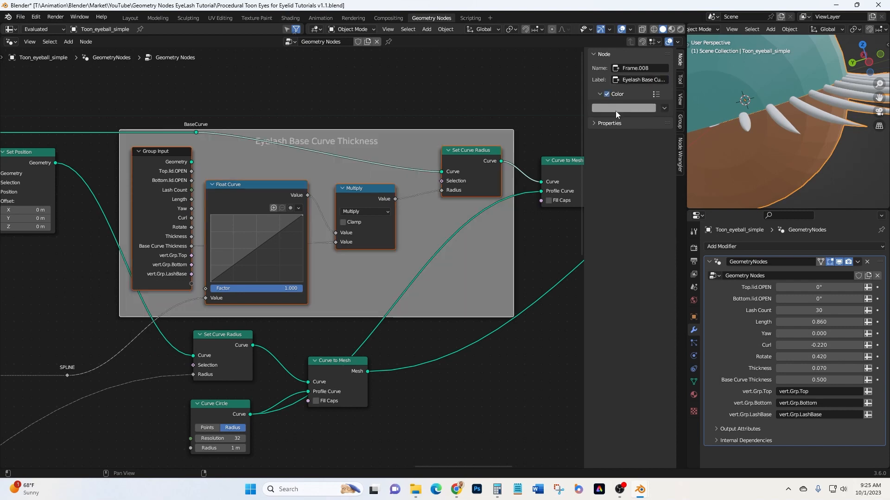
{"action": "left_click", "coordinate": [616, 109]}
{"action": "left_click", "coordinate": [622, 142]}
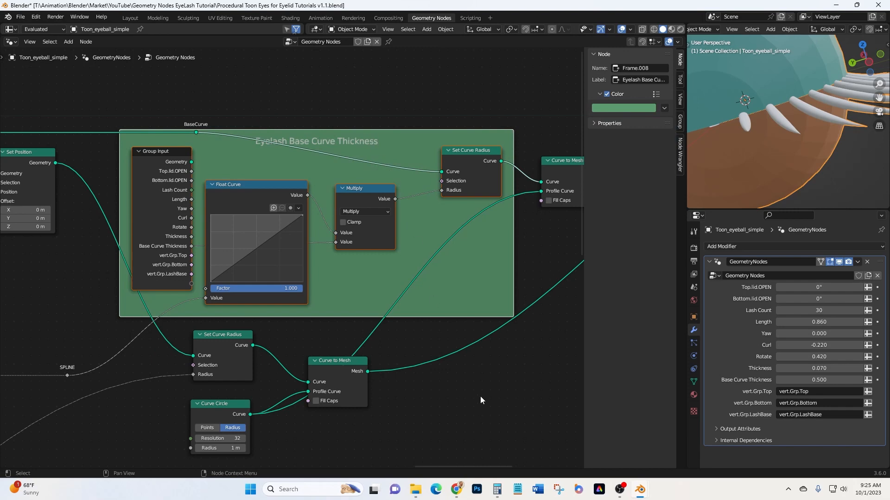
- Move the lash Set Curve Radius, Curve Circle and Curve to Mesh nodes further down, clear of the green frame
{"action": "middle_click_drag", "start_coordinate": [480, 400], "coordinate": [465, 309]}
{"action": "left_click_drag", "start_coordinate": [145, 246], "coordinate": [404, 429]}
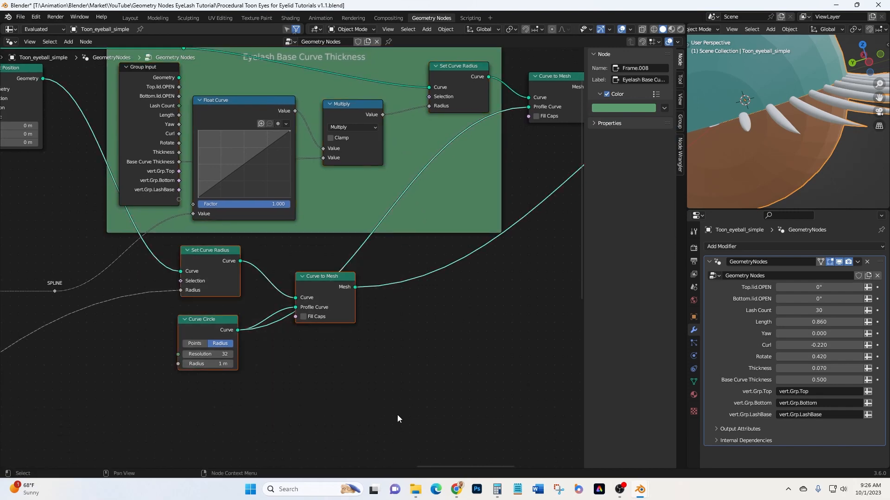
{"action": "scroll", "coordinate": [396, 406], "scroll_direction": "down", "scroll_amount": 1}
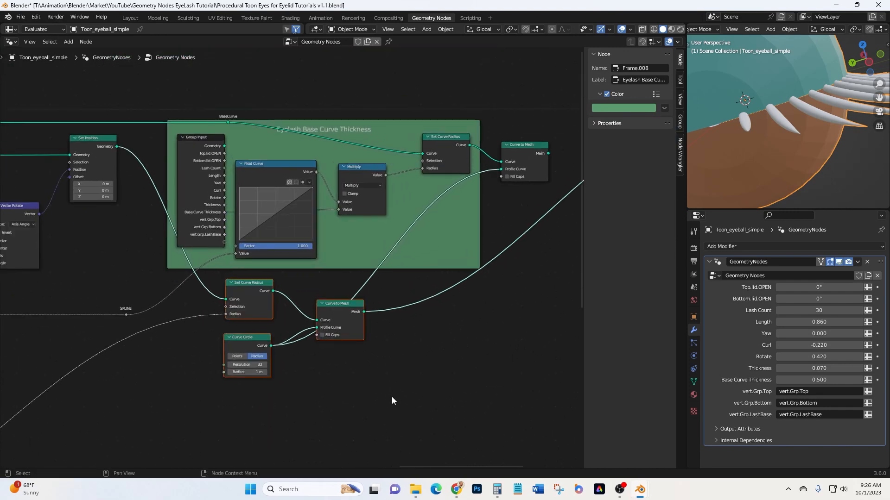
{"action": "key", "text": "g"}
{"action": "left_click", "coordinate": [387, 446]}
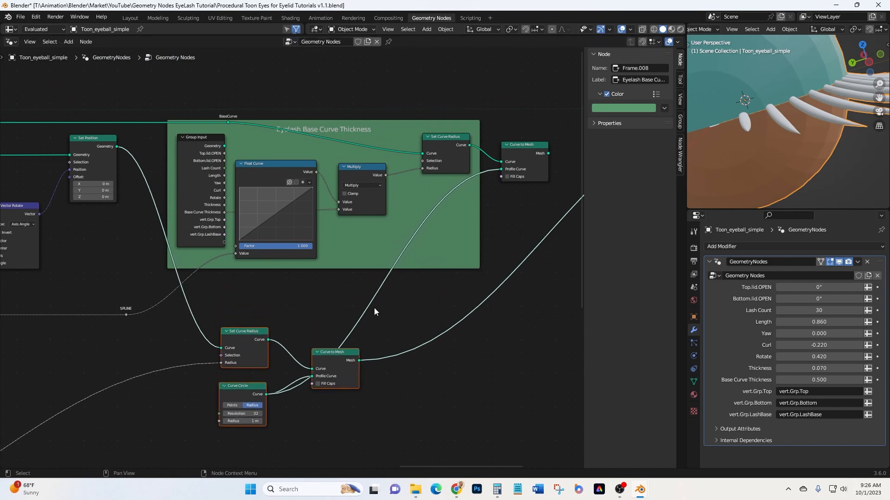
- Shift the Eyelash Base Curve Thickness frame slightly down, away from the BaseCurve reroute
{"action": "left_click", "coordinate": [314, 162]}
{"action": "scroll", "coordinate": [364, 119], "scroll_direction": "up", "scroll_amount": 1}
{"action": "left_click", "coordinate": [368, 127]}
{"action": "key", "text": "g"}
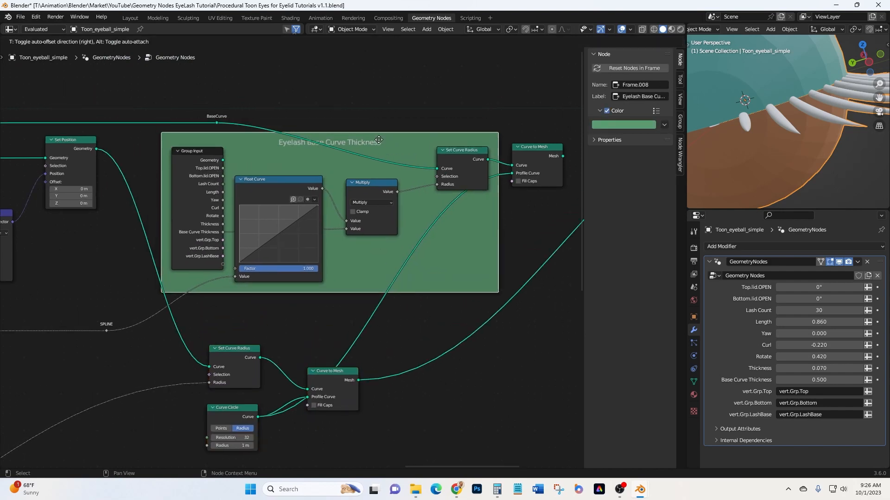
{"action": "left_click", "coordinate": [378, 139]}
- Duplicate the Join Geometry node onto the lash mesh link and connect the base curve's Curve to Mesh output to it
{"action": "middle_click_drag", "start_coordinate": [505, 366], "coordinate": [319, 366]}
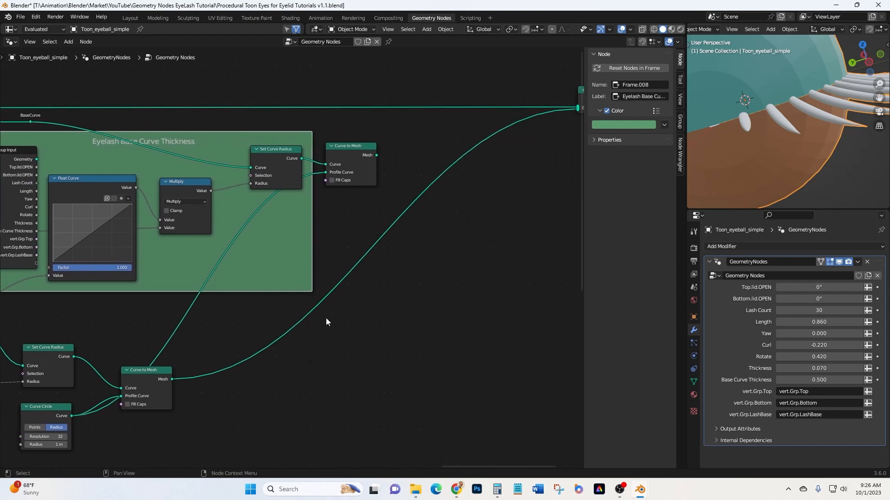
{"action": "left_click", "coordinate": [486, 209]}
{"action": "left_click_drag", "start_coordinate": [486, 211], "coordinate": [398, 234]}
{"action": "middle_click_drag", "start_coordinate": [463, 225], "coordinate": [375, 252]}
{"action": "left_click", "coordinate": [499, 117]}
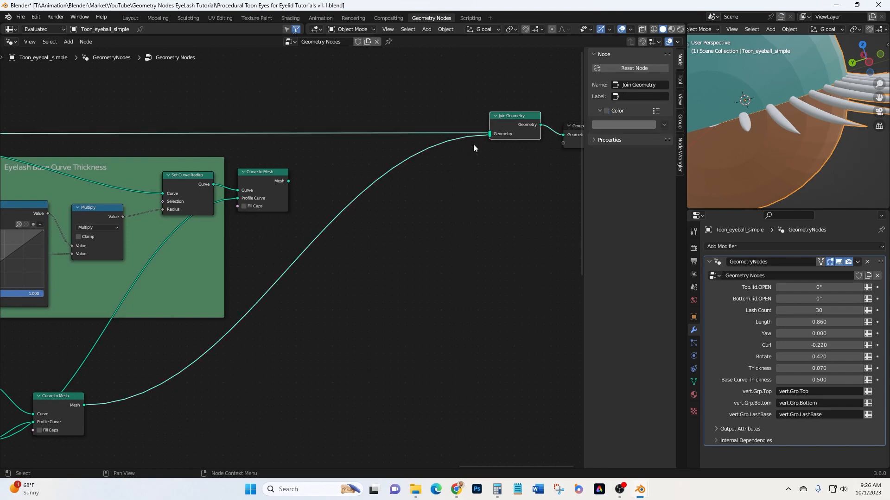
{"action": "key", "text": "shift+d"}
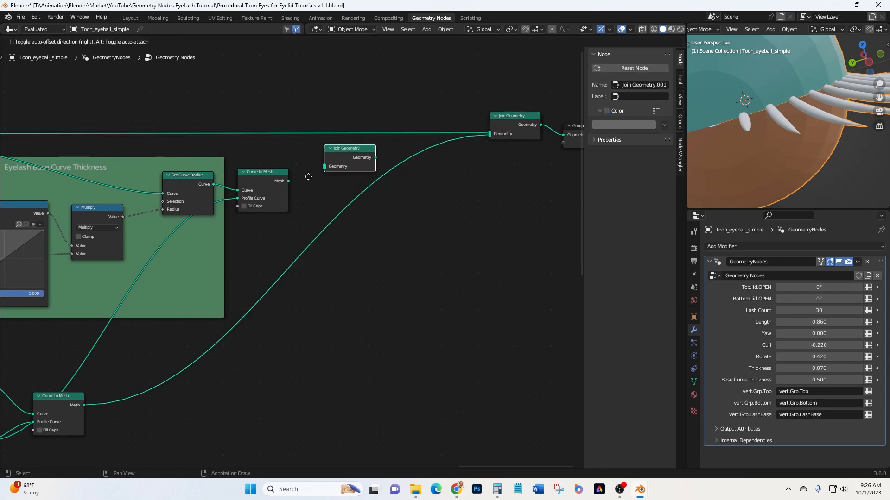
{"action": "left_click", "coordinate": [318, 185]}
{"action": "left_click_drag", "start_coordinate": [350, 155], "coordinate": [366, 182]}
{"action": "left_click_drag", "start_coordinate": [289, 181], "coordinate": [346, 197]}
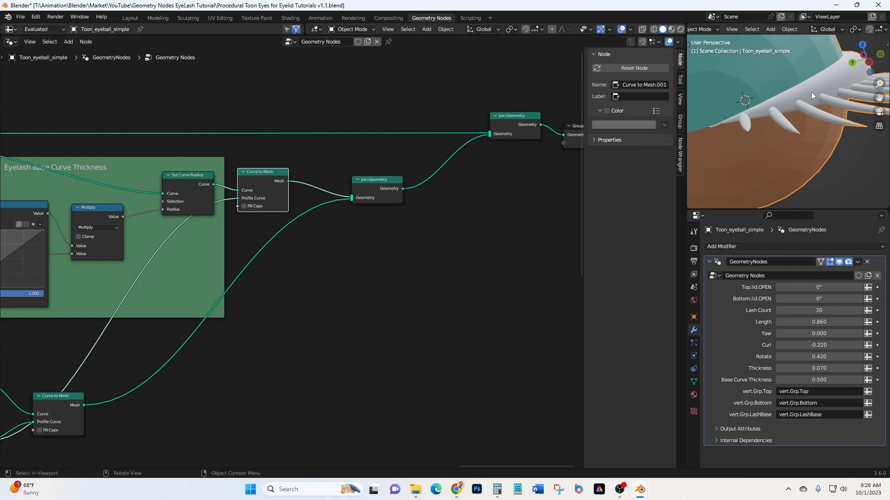
- Reshape the Float Curve into a low arch with both ends at zero and a middle point at 0.5045, 0.3125
{"action": "middle_click_drag", "start_coordinate": [819, 87], "coordinate": [786, 140]}
{"action": "middle_click_drag", "start_coordinate": [255, 327], "coordinate": [464, 327]}
{"action": "scroll", "coordinate": [256, 246], "scroll_direction": "up", "scroll_amount": 5}
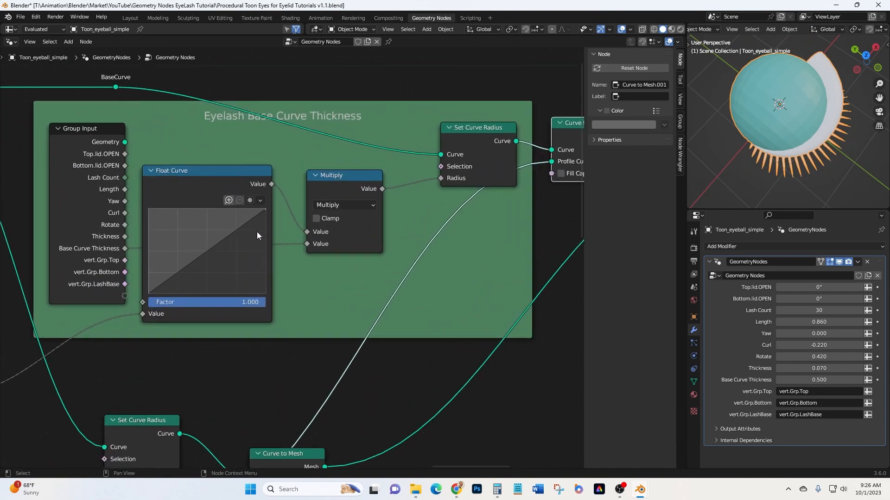
{"action": "left_click", "coordinate": [264, 209]}
{"action": "left_click_drag", "start_coordinate": [265, 209], "coordinate": [266, 301]}
{"action": "left_click_drag", "start_coordinate": [198, 302], "coordinate": [198, 275]}
{"action": "left_click_drag", "start_coordinate": [266, 301], "coordinate": [266, 306]}
{"action": "left_click_drag", "start_coordinate": [197, 274], "coordinate": [198, 275]}
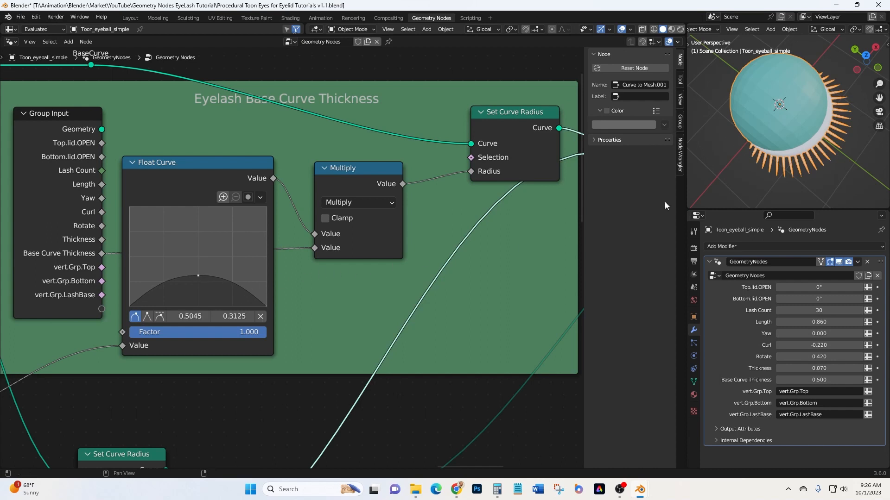
- Reduce Base Curve Thickness to 0.140, checking the lash base up close in the Layout workspace
{"action": "middle_click_drag", "start_coordinate": [759, 171], "coordinate": [837, 117]}
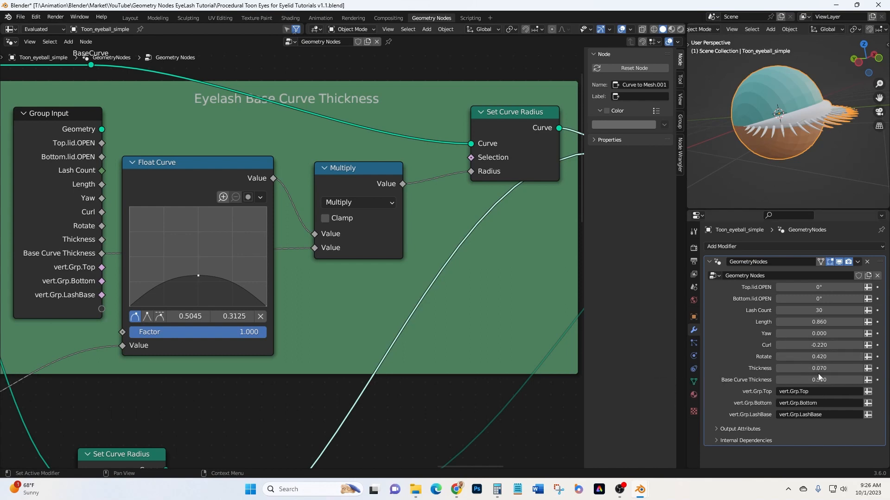
{"action": "left_click_drag", "start_coordinate": [829, 380], "coordinate": [769, 380]}
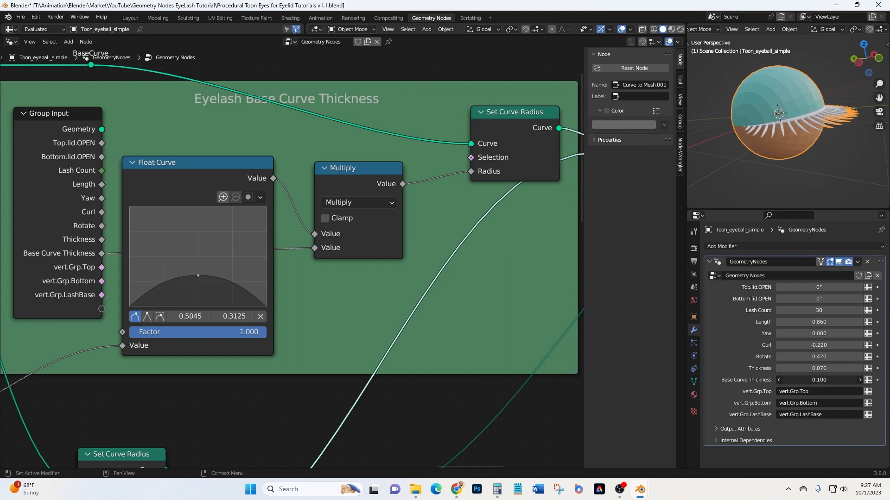
{"action": "left_click_drag", "start_coordinate": [759, 380], "coordinate": [759, 380]}
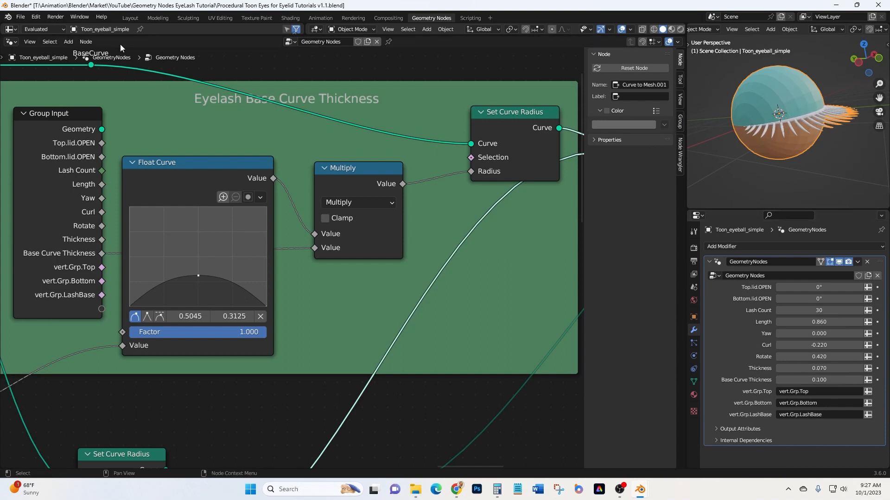
{"action": "left_click", "coordinate": [131, 18]}
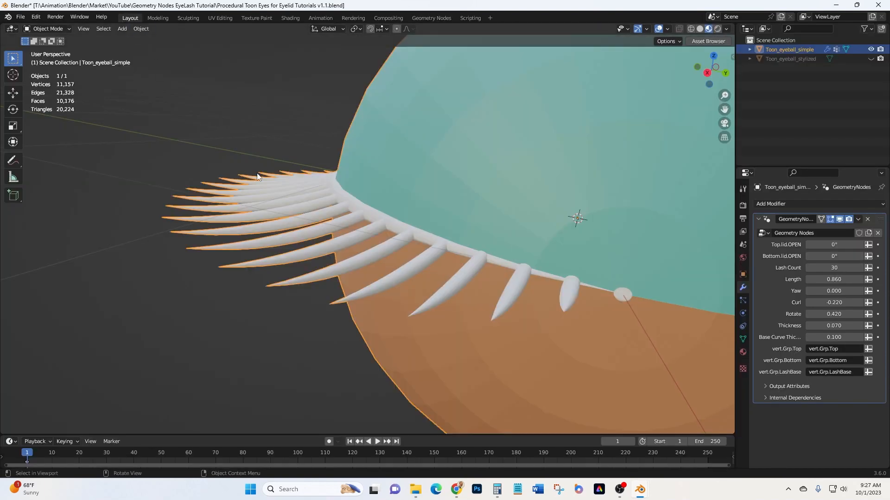
{"action": "middle_click_drag", "start_coordinate": [338, 200], "coordinate": [330, 166]}
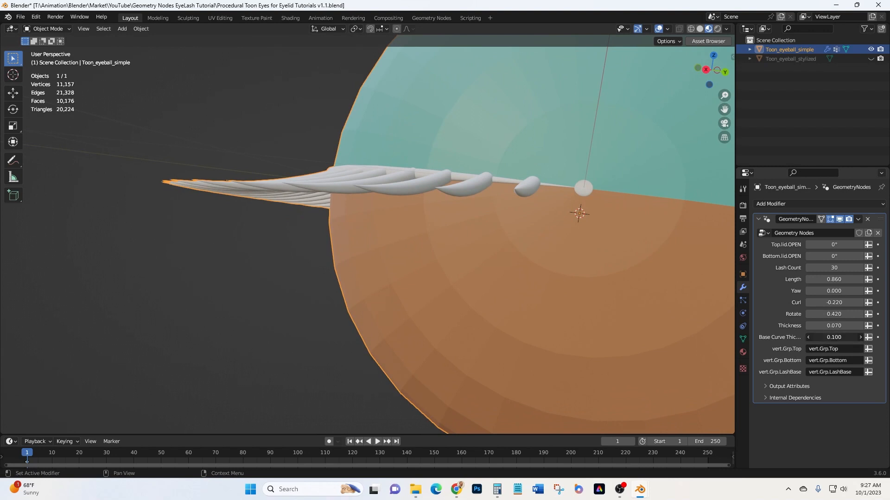
{"action": "left_click_drag", "start_coordinate": [815, 338], "coordinate": [834, 337]}
{"action": "middle_click_drag", "start_coordinate": [565, 257], "coordinate": [555, 132]}
- Return to the Geometry Nodes workspace and open the eyelids with Top.lid.OPEN at -21.6° and Bottom.lid.OPEN at 28.9°
{"action": "left_click", "coordinate": [425, 18]}
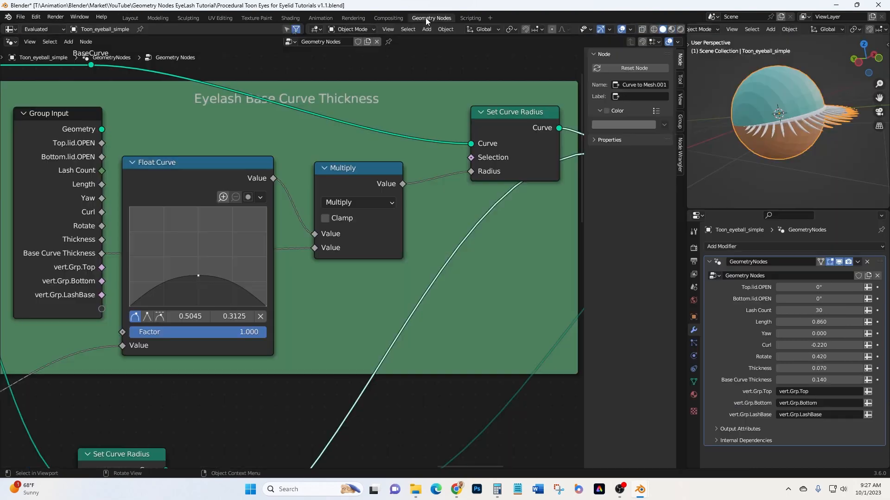
{"action": "scroll", "coordinate": [469, 168], "scroll_direction": "down", "scroll_amount": 1}
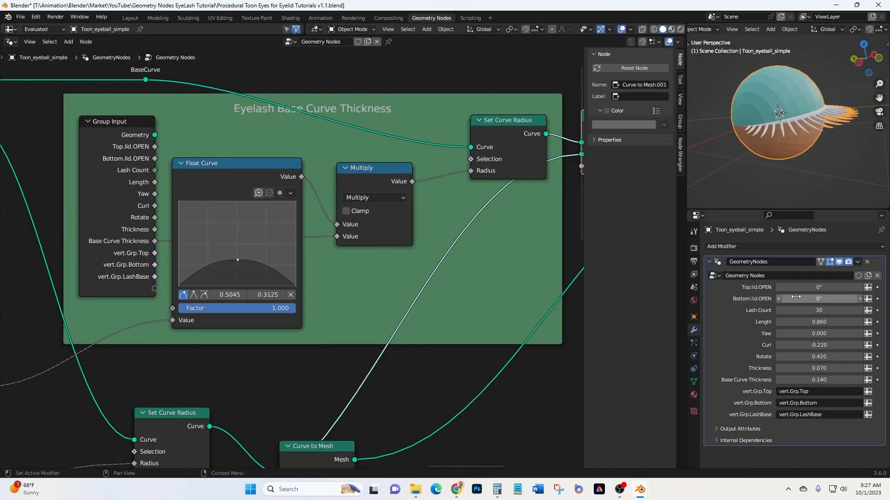
{"action": "middle_click_drag", "start_coordinate": [807, 174], "coordinate": [824, 165]}
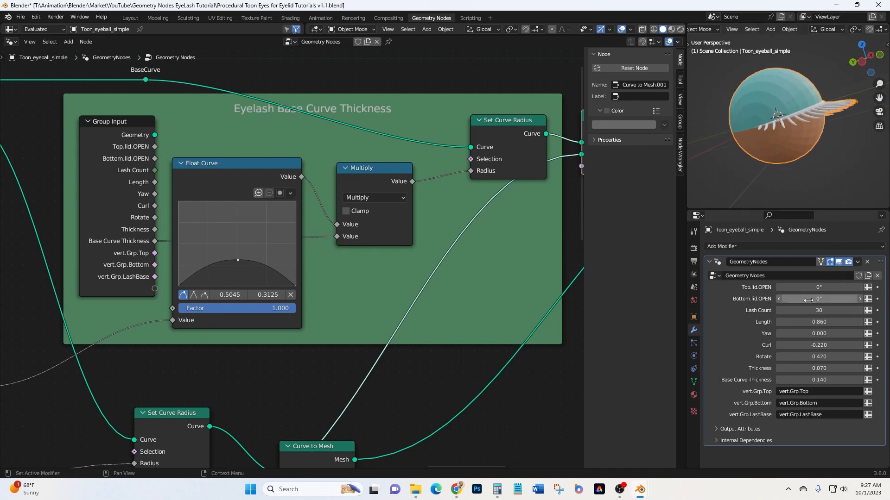
{"action": "left_click_drag", "start_coordinate": [811, 287], "coordinate": [769, 288]}
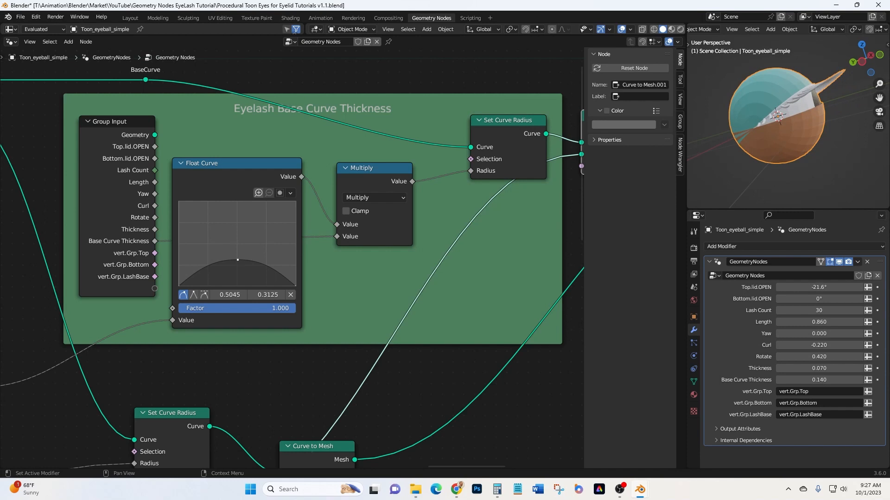
{"action": "left_click_drag", "start_coordinate": [818, 298], "coordinate": [853, 299]}
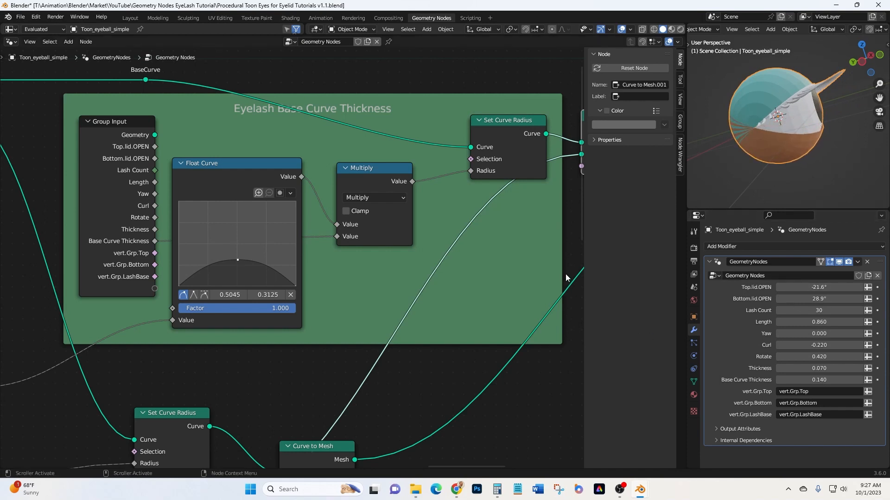
- Shorten the eyelashes by setting Length to 0.670 and inspect them around the open lid
{"action": "middle_click_drag", "start_coordinate": [745, 152], "coordinate": [780, 116]}
{"action": "left_click_drag", "start_coordinate": [824, 326], "coordinate": [788, 325]}
{"action": "middle_click_drag", "start_coordinate": [750, 174], "coordinate": [761, 171]}
{"action": "scroll", "coordinate": [767, 165], "scroll_direction": "up", "scroll_amount": 1}
{"action": "scroll", "coordinate": [767, 166], "scroll_direction": "down", "scroll_amount": 1}
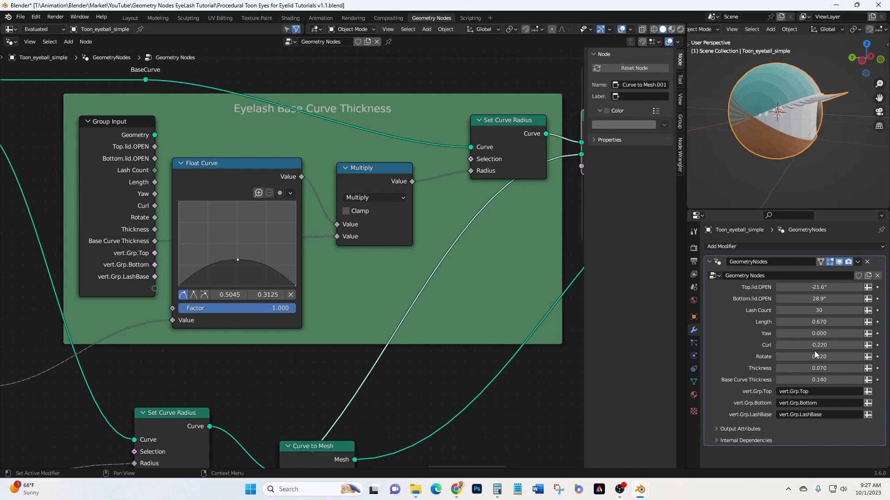
- Set the eyelashes' Rotate to 0.950 and Curl to -0.440
{"action": "left_click_drag", "start_coordinate": [818, 357], "coordinate": [861, 357]}
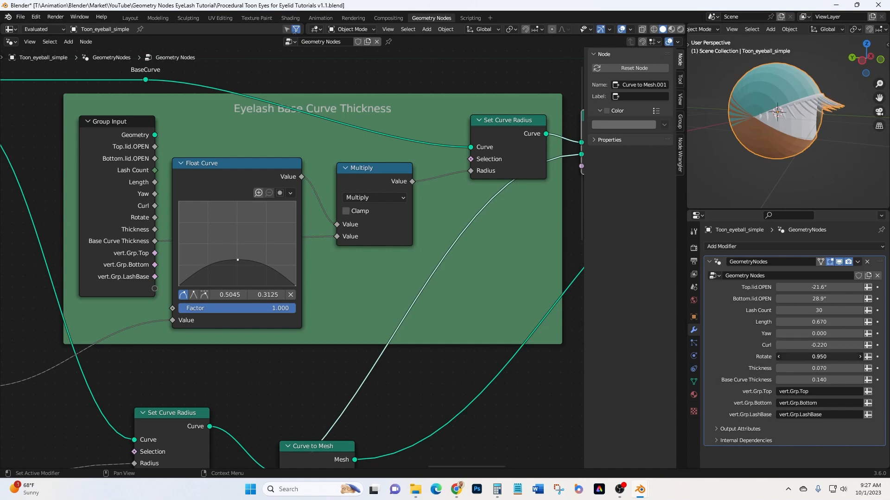
{"action": "left_click_drag", "start_coordinate": [808, 345], "coordinate": [780, 345]}
{"action": "middle_click_drag", "start_coordinate": [766, 193], "coordinate": [747, 151]}
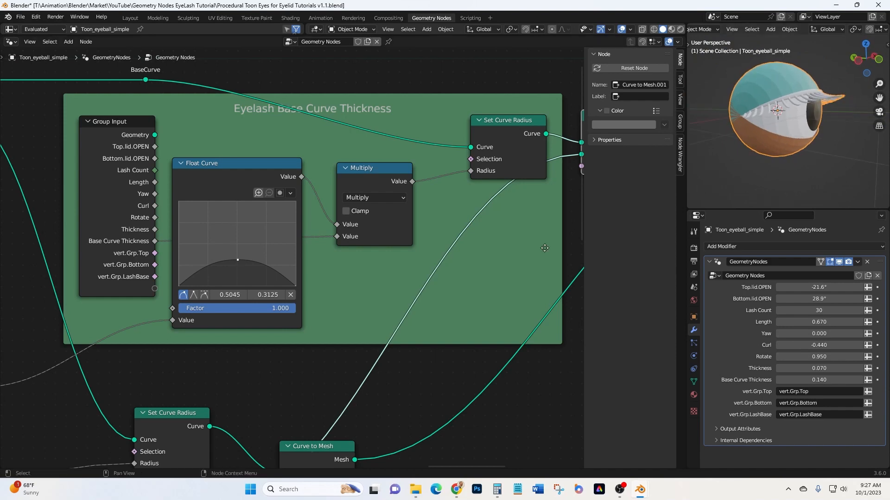
- Add a Set Material node between the eyelash Join Geometry node and the final Join Geometry node
{"action": "scroll", "coordinate": [477, 262], "scroll_direction": "down", "scroll_amount": 1}
{"action": "scroll", "coordinate": [478, 273], "scroll_direction": "down", "scroll_amount": 1}
{"action": "middle_click_drag", "start_coordinate": [478, 286], "coordinate": [309, 282]}
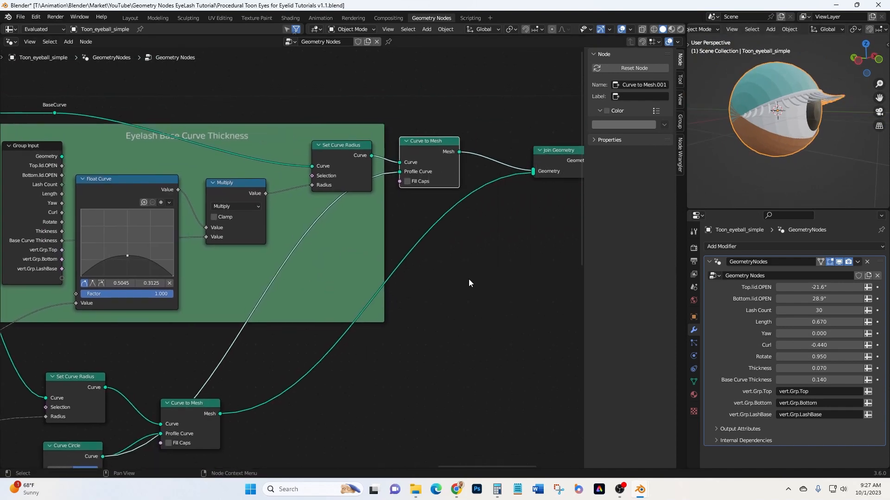
{"action": "middle_click_drag", "start_coordinate": [466, 279], "coordinate": [330, 282]}
{"action": "scroll", "coordinate": [434, 264], "scroll_direction": "down", "scroll_amount": 1}
{"action": "middle_click_drag", "start_coordinate": [434, 264], "coordinate": [361, 276]}
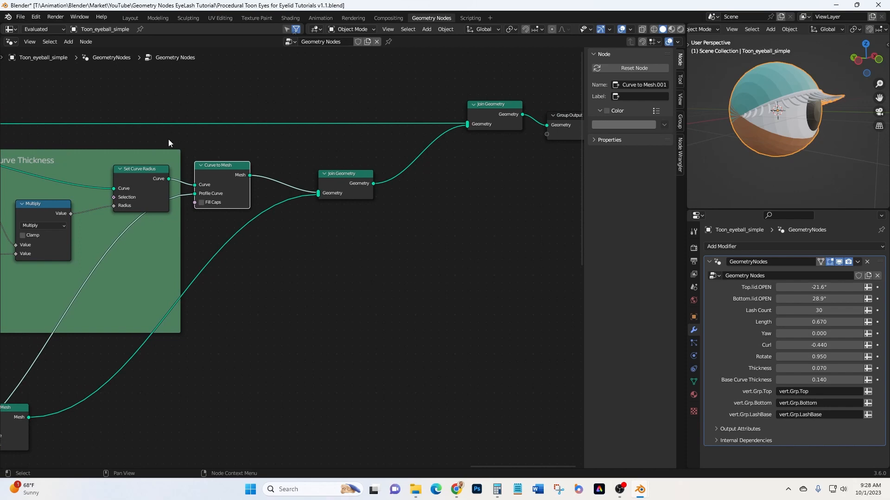
{"action": "left_click", "coordinate": [76, 43]}
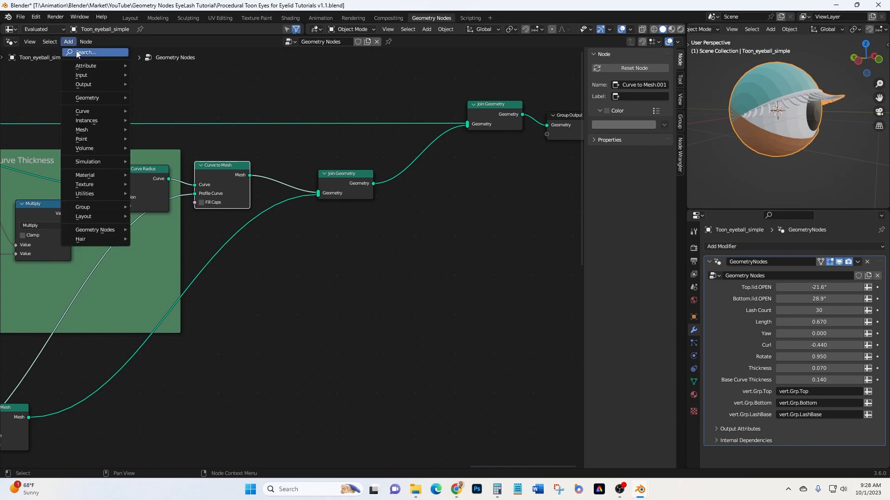
{"action": "left_click", "coordinate": [77, 51]}
{"action": "type", "text": "set mat"}
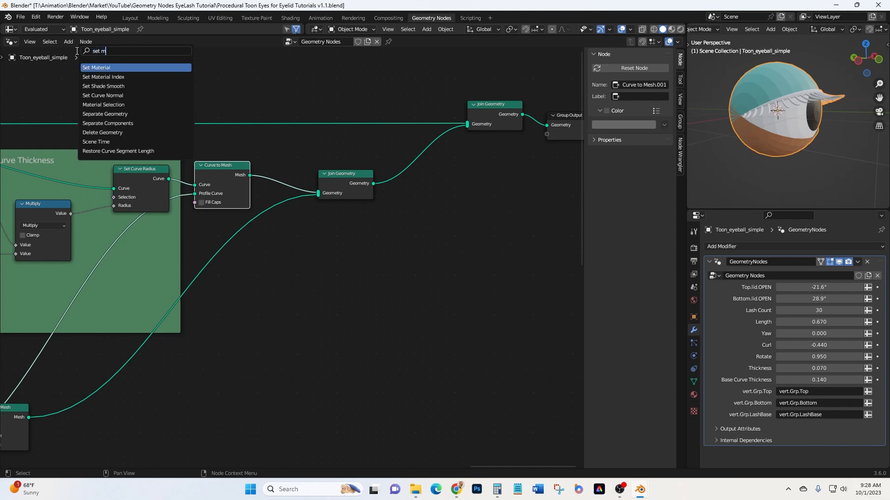
{"action": "key", "text": "Return"}
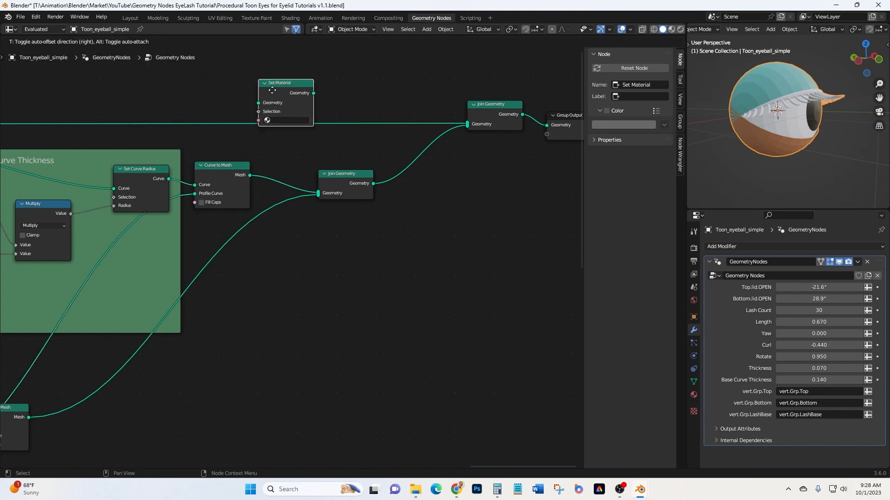
{"action": "left_click", "coordinate": [412, 151]}
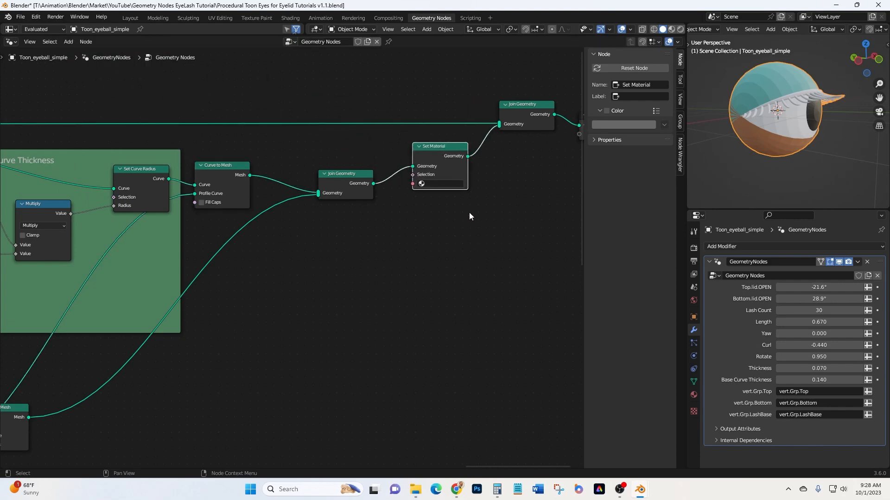
- Add a material slot to the eyeball with a new material named Eyelash
{"action": "left_click", "coordinate": [694, 395]}
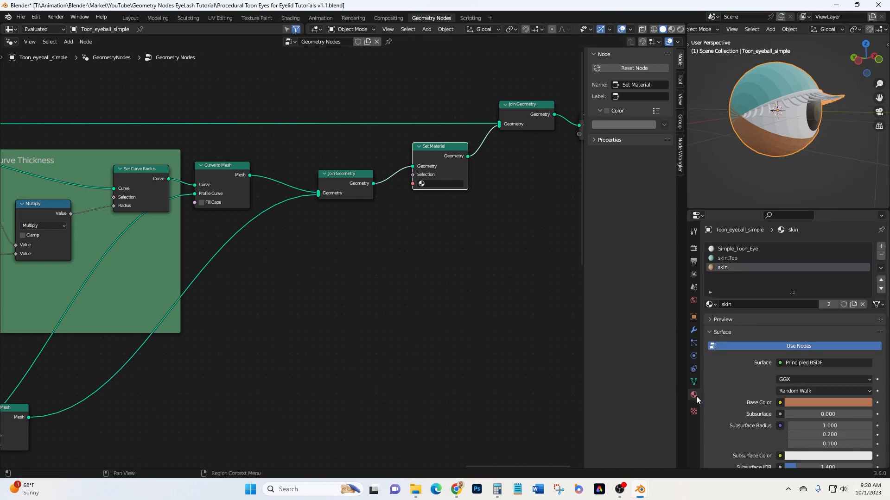
{"action": "left_click", "coordinate": [881, 247]}
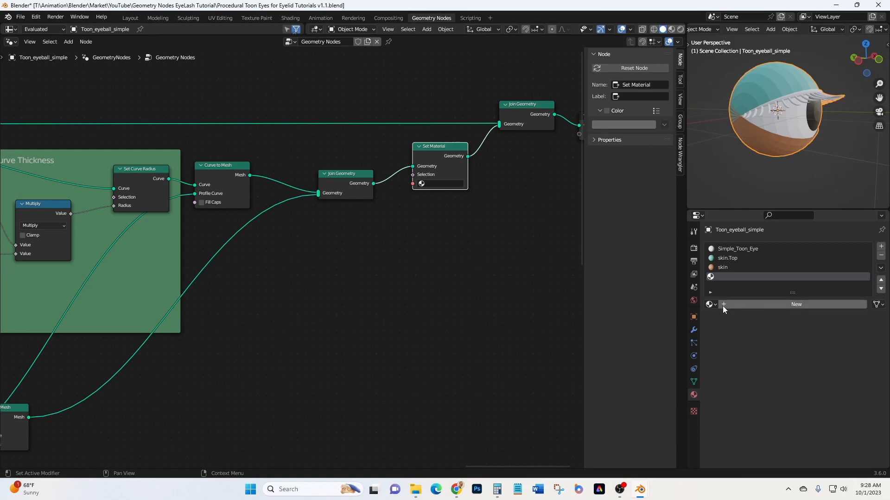
{"action": "left_click", "coordinate": [776, 304]}
{"action": "left_click", "coordinate": [767, 304]}
{"action": "type", "text": "Eyelash"}
{"action": "key", "text": "Return"}
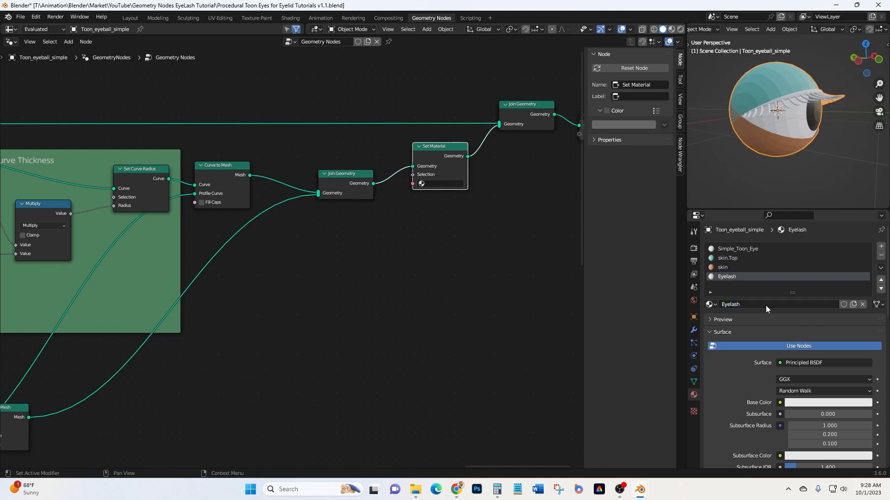
- Make the Eyelash material's Base Color bright magenta-purple and assign it in the Set Material node
{"action": "left_click", "coordinate": [820, 402]}
{"action": "left_click_drag", "start_coordinate": [823, 304], "coordinate": [844, 311]}
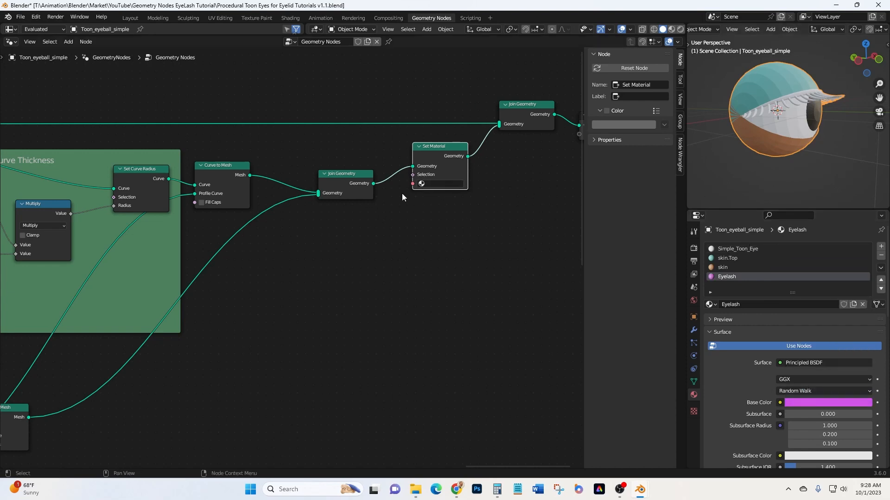
{"action": "left_click", "coordinate": [424, 184]}
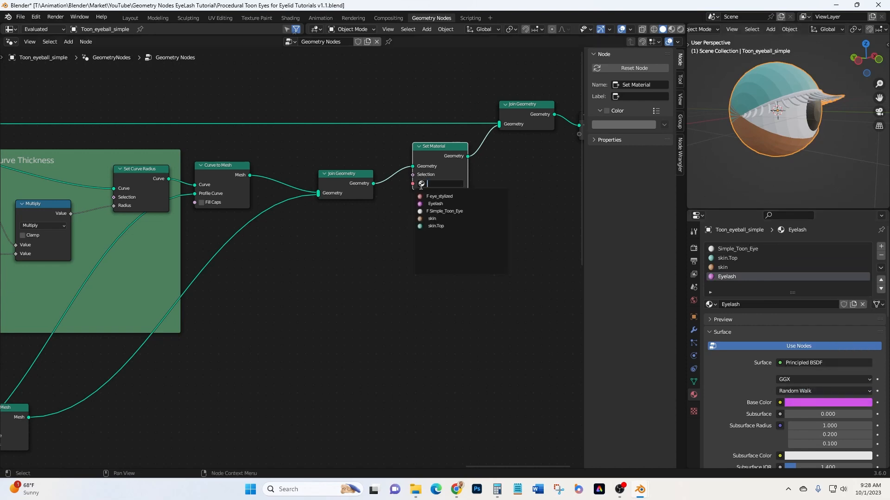
{"action": "left_click", "coordinate": [440, 204]}
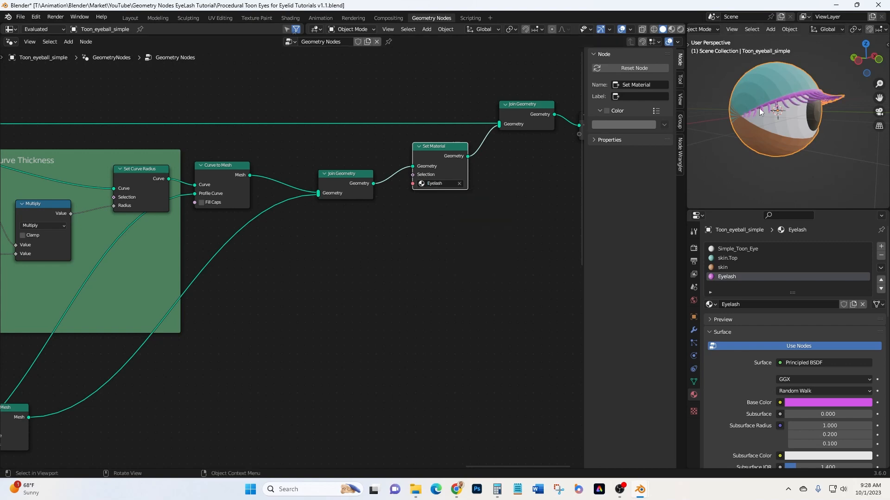
- Review the whole node tree, then inspect the coloured eyelashes from several angles in the Layout workspace
{"action": "scroll", "coordinate": [471, 227], "scroll_direction": "down", "scroll_amount": 4}
{"action": "middle_click_drag", "start_coordinate": [471, 227], "coordinate": [531, 183]}
{"action": "scroll", "coordinate": [477, 224], "scroll_direction": "down", "scroll_amount": 9}
{"action": "middle_click_drag", "start_coordinate": [379, 254], "coordinate": [476, 249]}
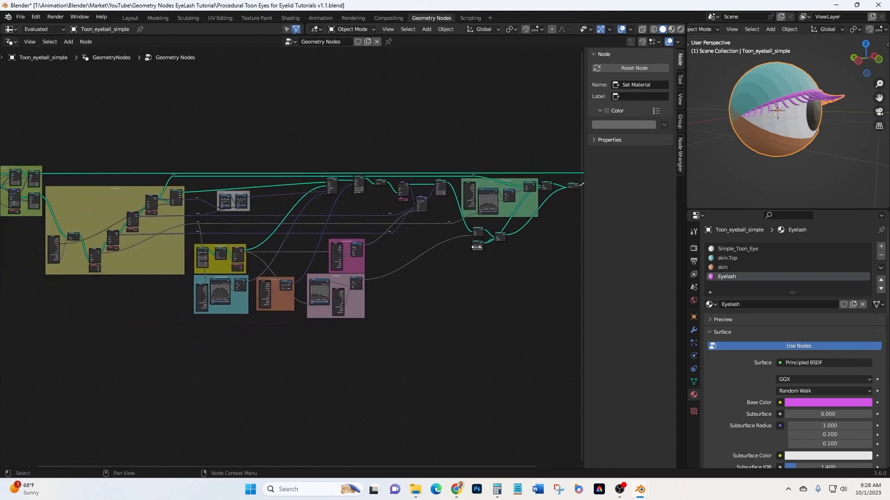
{"action": "scroll", "coordinate": [476, 248], "scroll_direction": "down", "scroll_amount": 1}
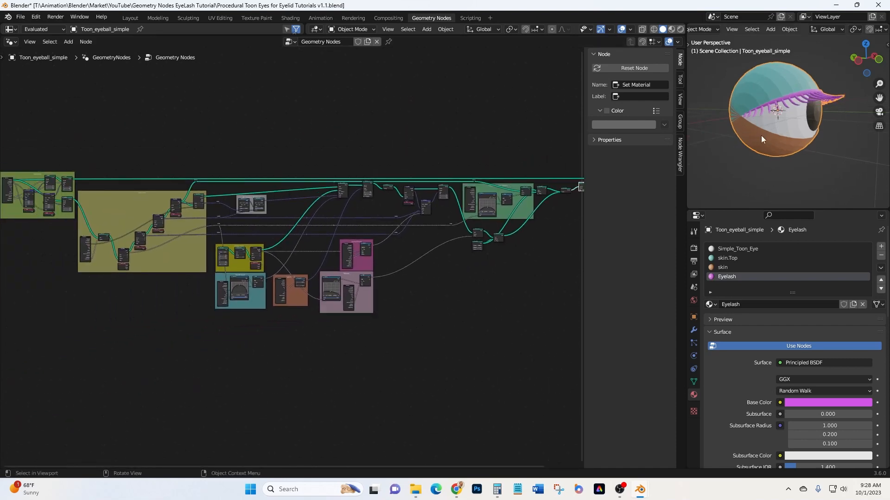
{"action": "left_click", "coordinate": [151, 18]}
{"action": "left_click", "coordinate": [130, 17]}
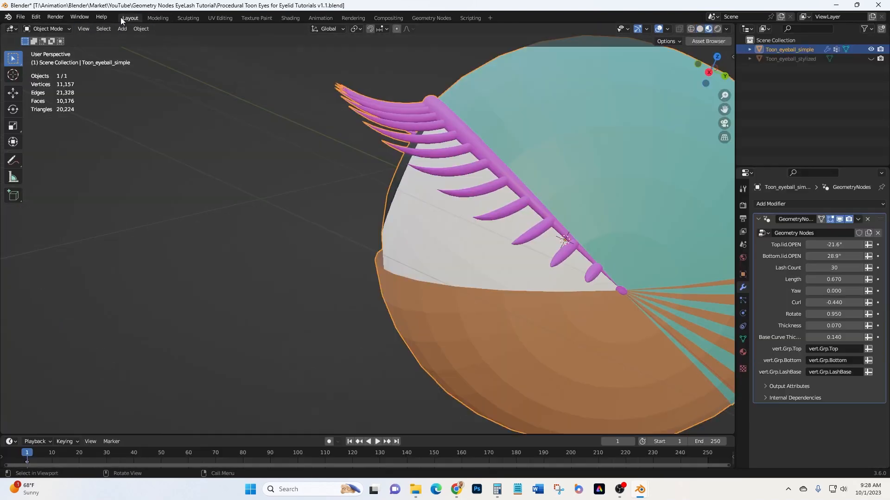
{"action": "middle_click_drag", "start_coordinate": [358, 159], "coordinate": [388, 273]}
{"action": "middle_click_drag", "start_coordinate": [646, 300], "coordinate": [622, 210]}
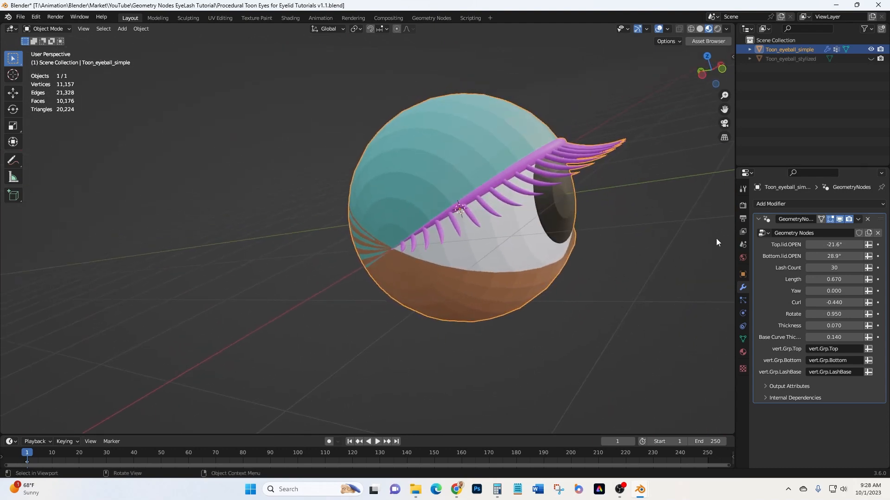
- Lower the Simple_Toon_Eye material's Specular to 0.130
{"action": "left_click", "coordinate": [743, 339]}
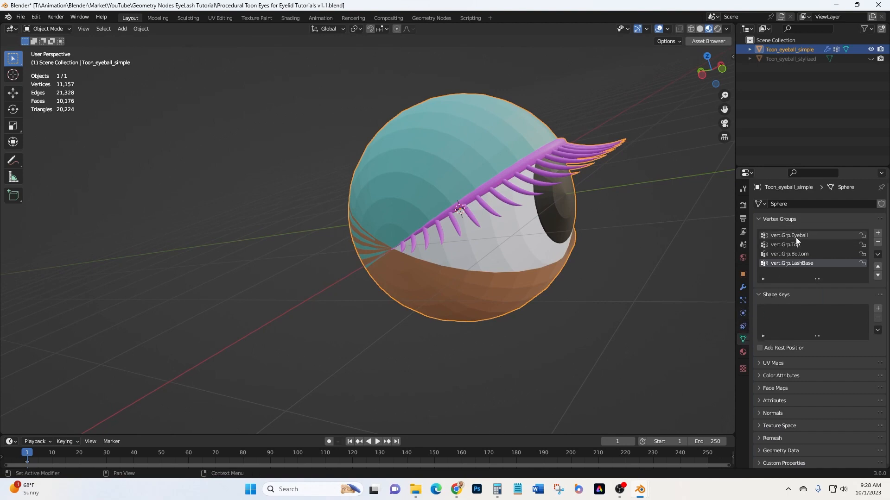
{"action": "left_click", "coordinate": [743, 351]}
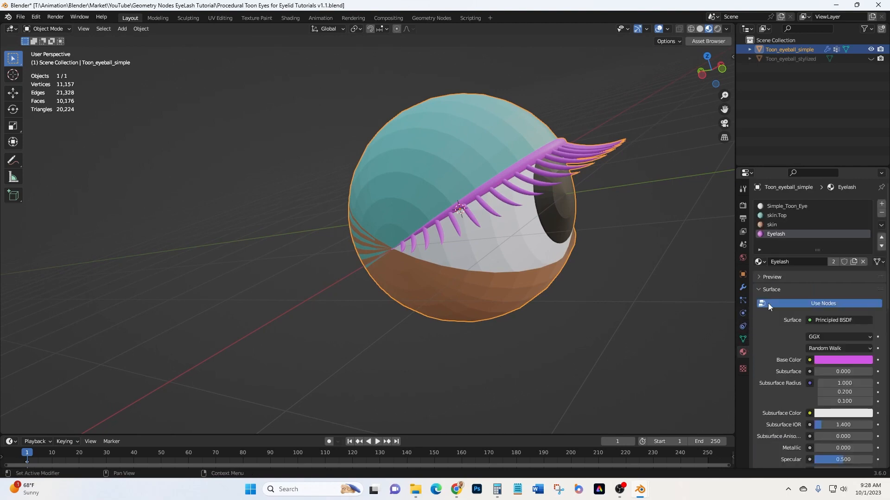
{"action": "left_click", "coordinate": [777, 207]}
{"action": "middle_click_drag", "start_coordinate": [626, 346], "coordinate": [574, 350]}
{"action": "scroll", "coordinate": [785, 392], "scroll_direction": "down", "scroll_amount": 4}
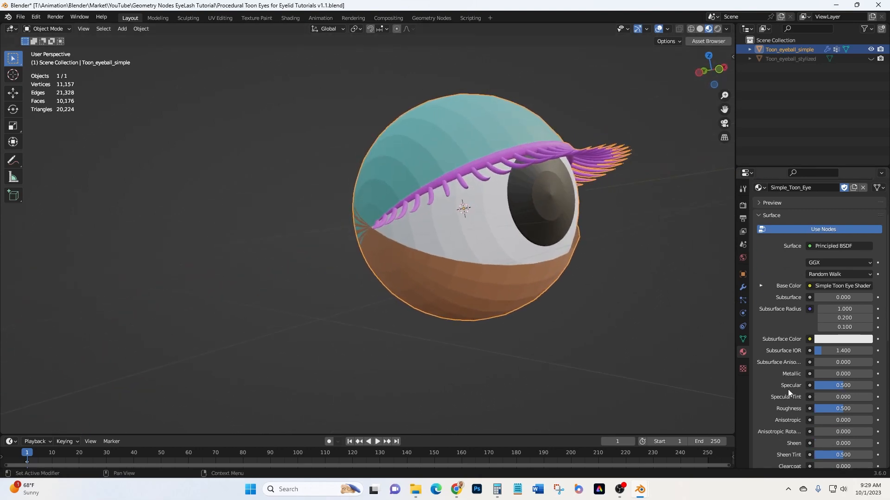
{"action": "left_click_drag", "start_coordinate": [844, 388], "coordinate": [822, 389]}
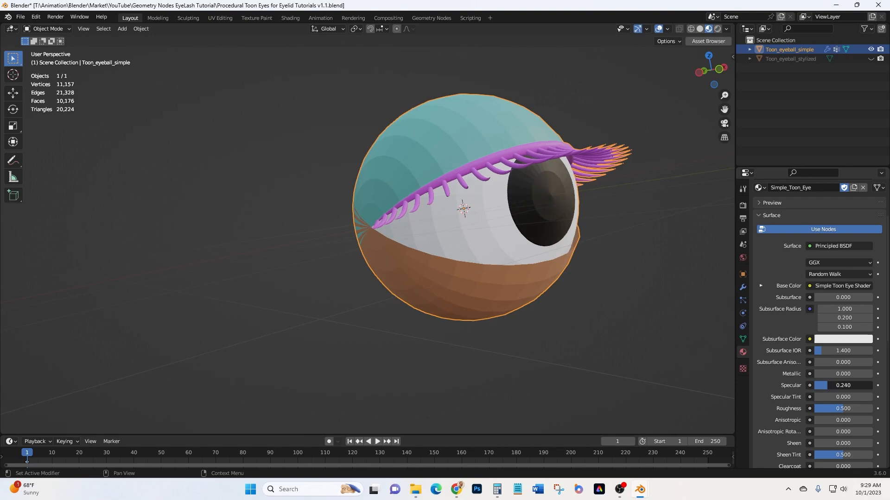
- Apply Shade Smooth to the toon eyeball
{"action": "scroll", "coordinate": [549, 274], "scroll_direction": "up", "scroll_amount": 2}
{"action": "right_click", "coordinate": [537, 243]}
{"action": "left_click", "coordinate": [537, 243]}
{"action": "mouse_move", "coordinate": [518, 257]}
{"action": "middle_mouse_down"}
{"action": "mouse_move", "coordinate": [539, 270]}
{"action": "mouse_move", "coordinate": [535, 263]}
{"action": "middle_mouse_up"}
{"action": "scroll", "coordinate": [535, 264], "scroll_direction": "down", "scroll_amount": 1}
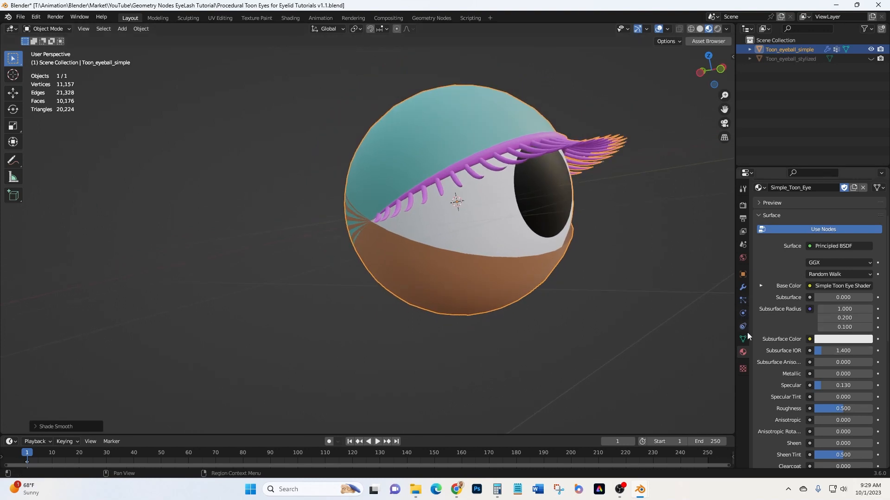
- Adjust the modifier to Top.lid.OPEN -21.9°, Lash Count 31, Length 0.740 and Rotate 1.050
{"action": "left_click", "coordinate": [742, 287]}
{"action": "left_click_drag", "start_coordinate": [834, 244], "coordinate": [828, 244]}
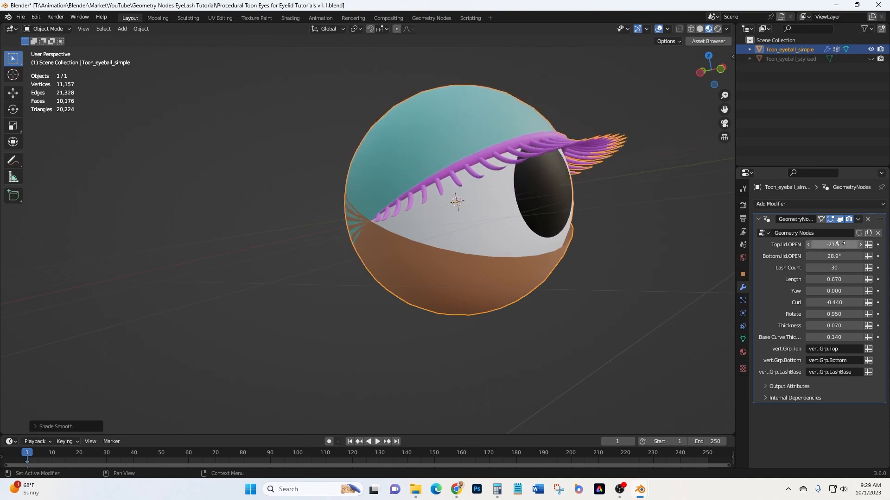
{"action": "mouse_move", "coordinate": [830, 279]}
{"action": "left_mouse_down"}
{"action": "mouse_move", "coordinate": [837, 279]}
{"action": "mouse_move", "coordinate": [827, 278]}
{"action": "mouse_move", "coordinate": [831, 267]}
{"action": "left_mouse_up"}
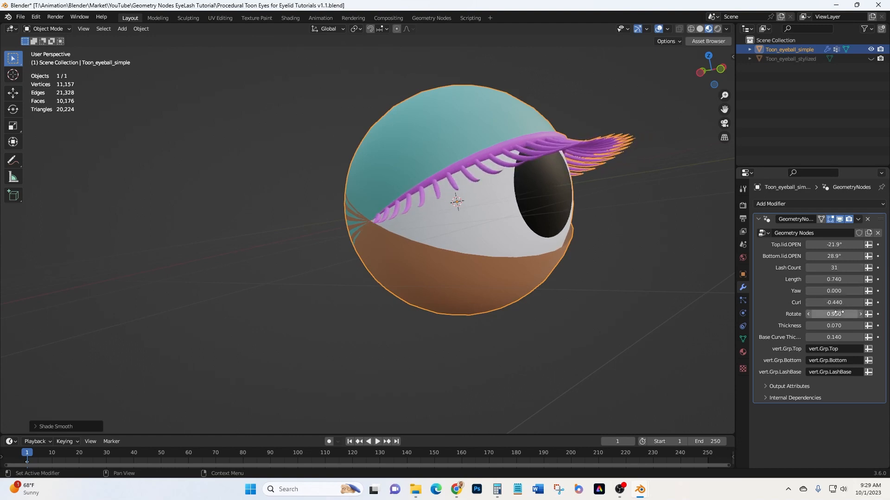
{"action": "left_click_drag", "start_coordinate": [835, 314], "coordinate": [836, 314]}
{"action": "middle_click_drag", "start_coordinate": [530, 323], "coordinate": [509, 330]}
{"action": "middle_click_drag", "start_coordinate": [651, 238], "coordinate": [670, 234]}
{"action": "scroll", "coordinate": [596, 245], "scroll_direction": "down", "scroll_amount": 2}
{"action": "scroll", "coordinate": [601, 247], "scroll_direction": "up", "scroll_amount": 1}
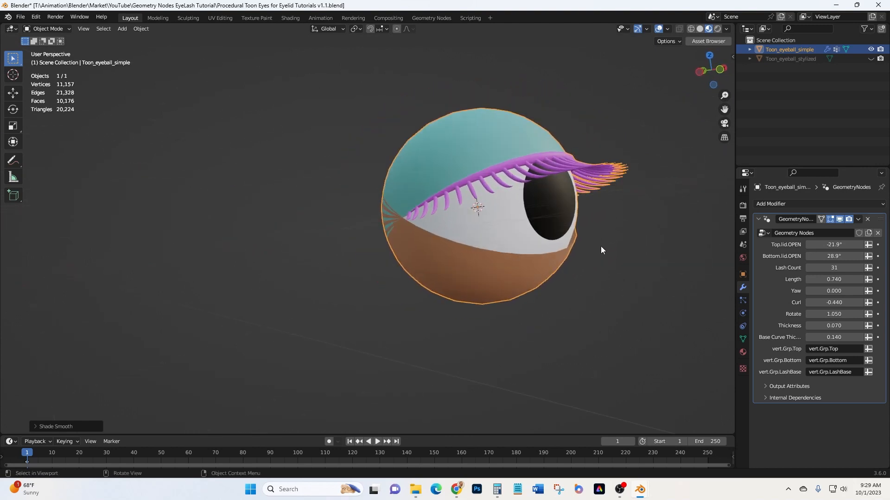
- Squash the eyeball along the Y axis and stretch it along the Z axis into a tall oval
{"action": "key", "text": "s"}
{"action": "key", "text": "y"}
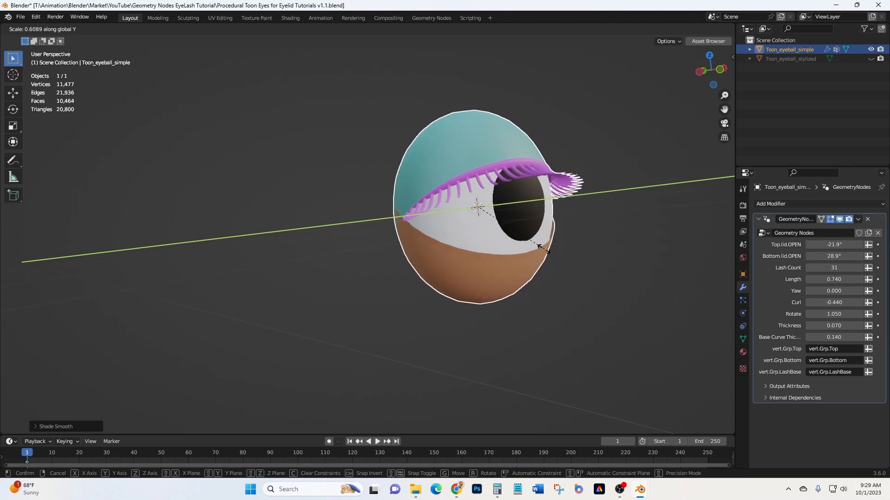
{"action": "left_click", "coordinate": [523, 249]}
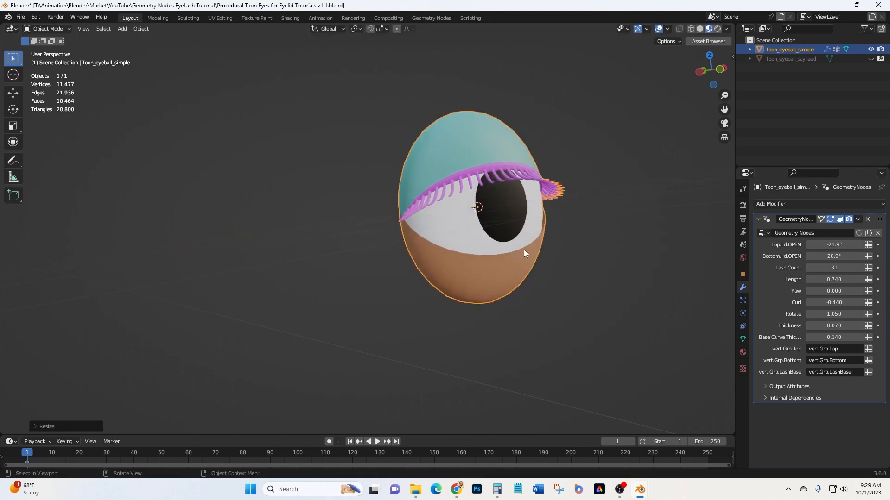
{"action": "key", "text": "s"}
{"action": "key", "text": "z"}
{"action": "left_click", "coordinate": [527, 268]}
{"action": "middle_click_drag", "start_coordinate": [507, 252], "coordinate": [576, 252]}
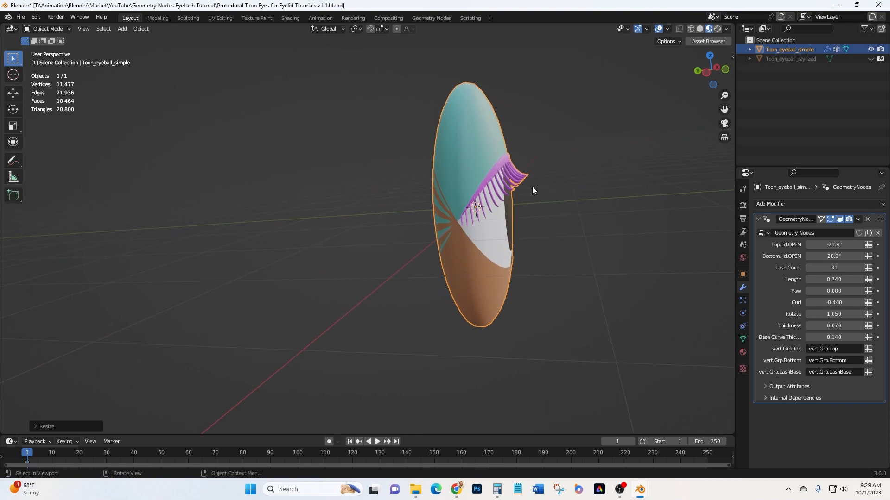
- Refit the lashes to the oval eye with Length 1.010, Rotate 0.800 and Curl -0.360
{"action": "left_click", "coordinate": [826, 280]}
{"action": "type", "text": "1"}
{"action": "key", "text": "Return"}
{"action": "left_click_drag", "start_coordinate": [827, 280], "coordinate": [828, 279]}
{"action": "left_click_drag", "start_coordinate": [832, 314], "coordinate": [839, 302]}
{"action": "middle_click_drag", "start_coordinate": [642, 280], "coordinate": [582, 252]}
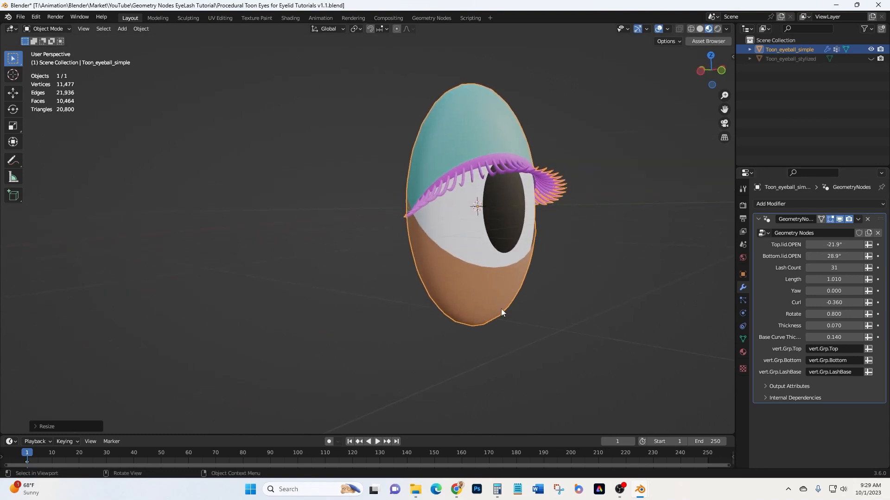
{"action": "middle_click_drag", "start_coordinate": [600, 252], "coordinate": [491, 271], "text": "shift"}
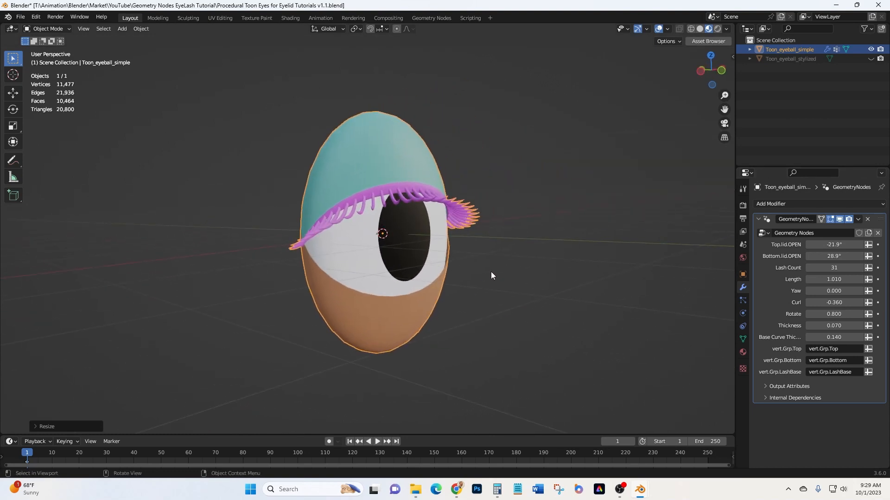